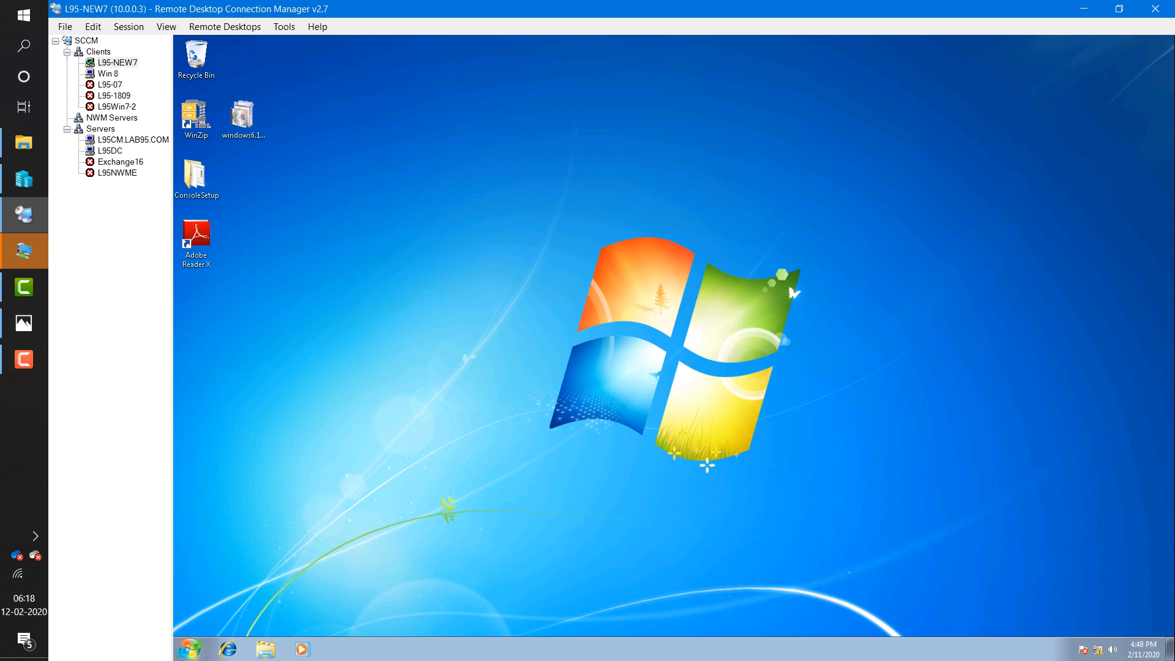
- Check the Configuration Manager client properties in Control Panel, then close Control Panel
click(189, 649)
click(364, 504)
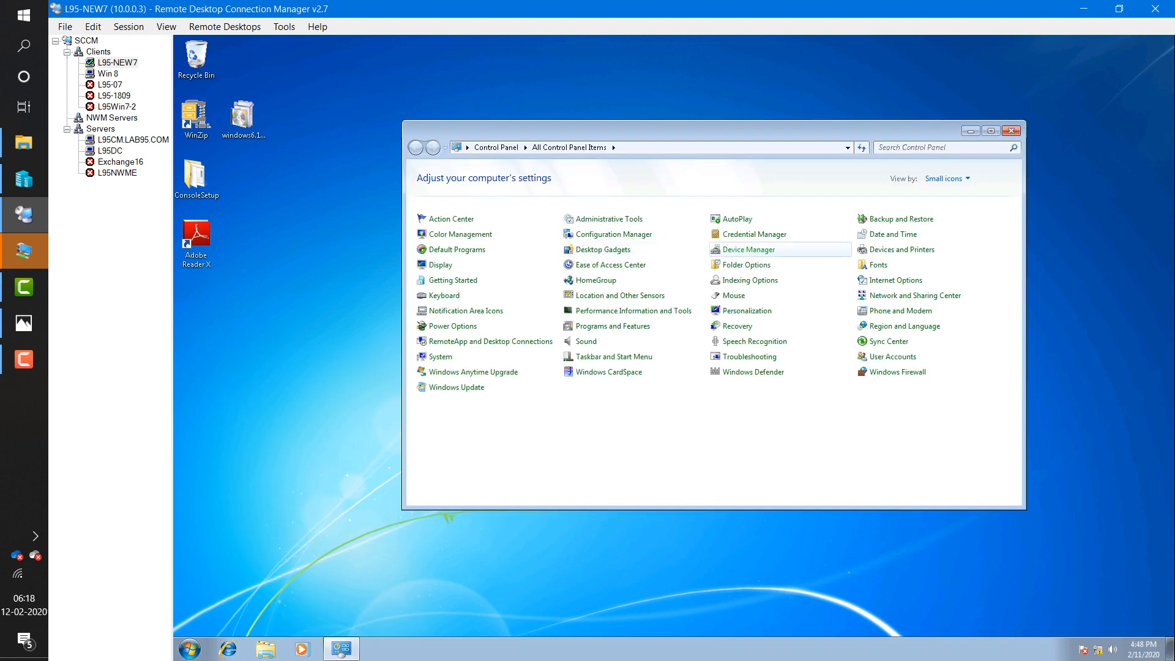
click(748, 250)
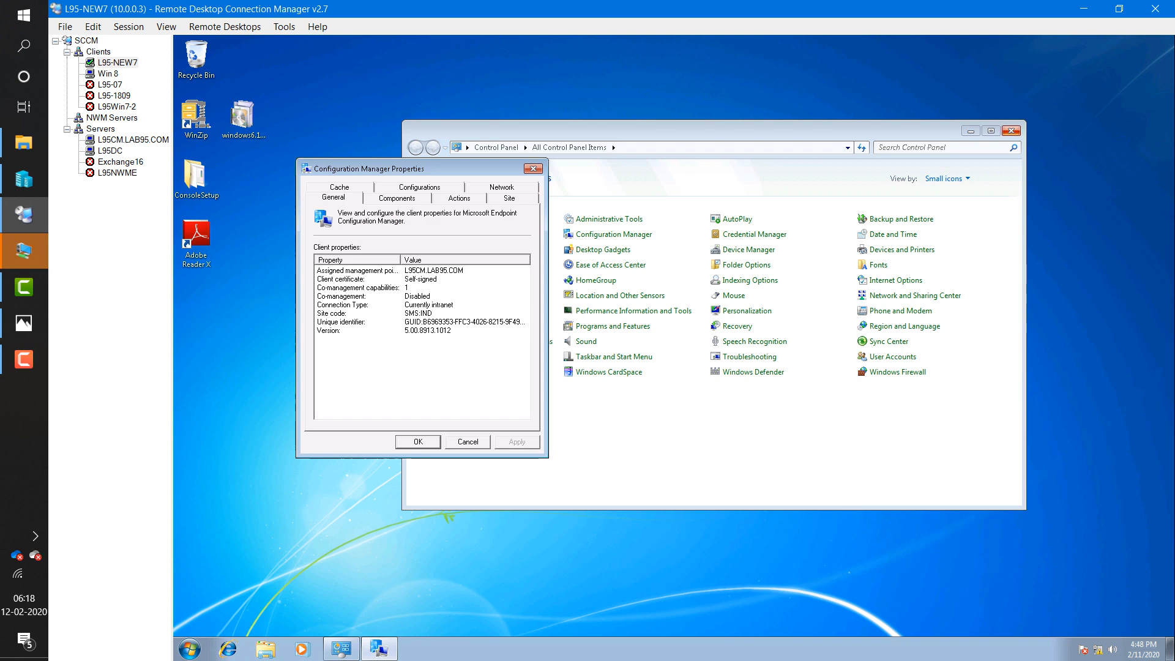
click(533, 168)
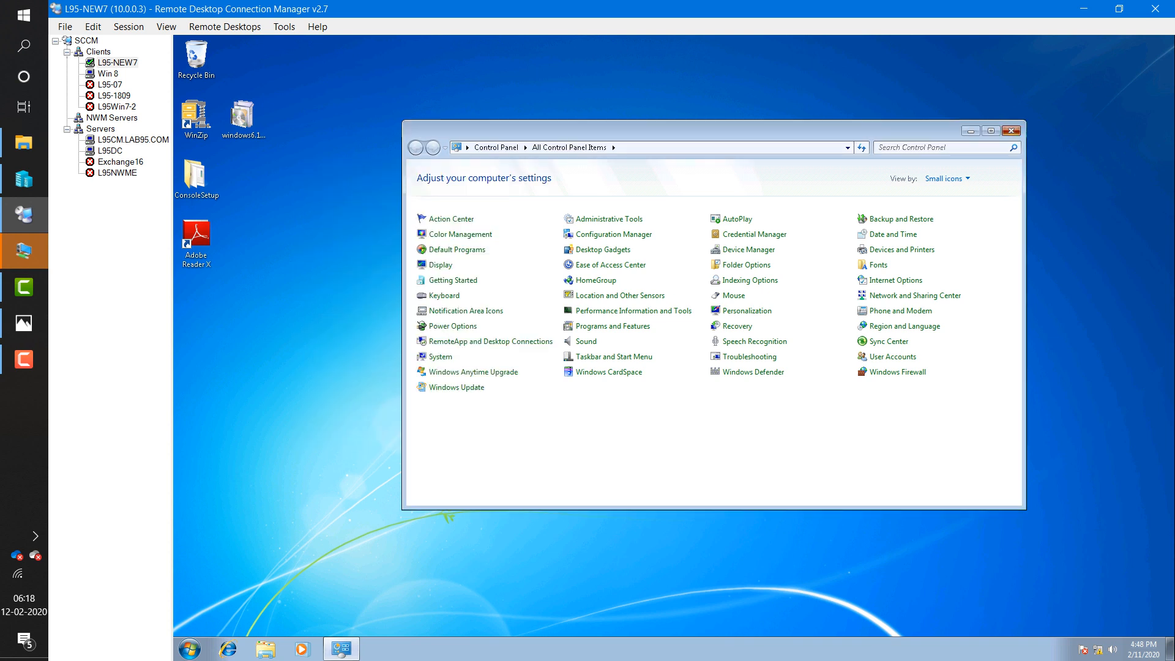
click(1010, 131)
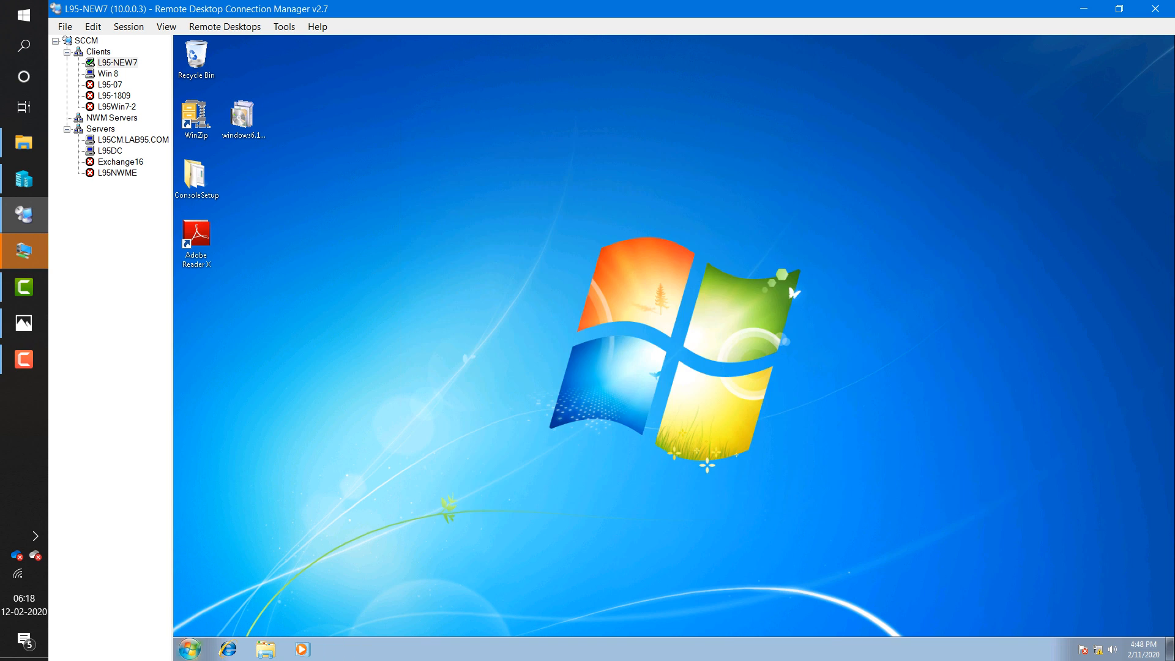
- Launch Command Prompt as administrator, entering the admin account name and password
click(190, 648)
text(cmd)
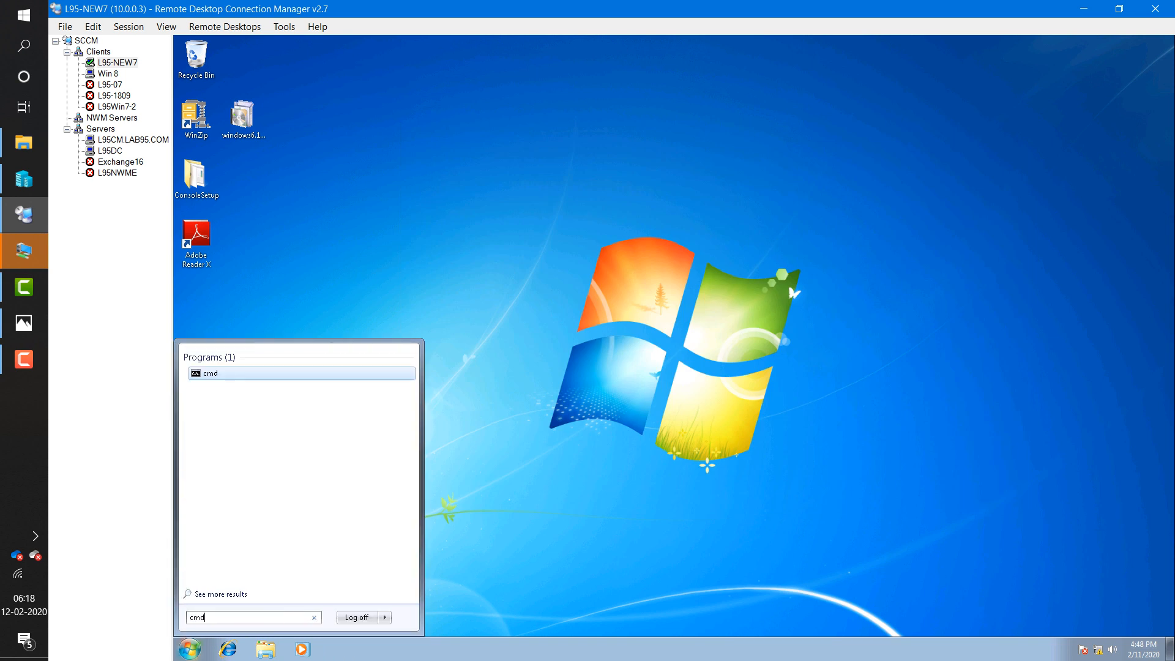
right_click(208, 376)
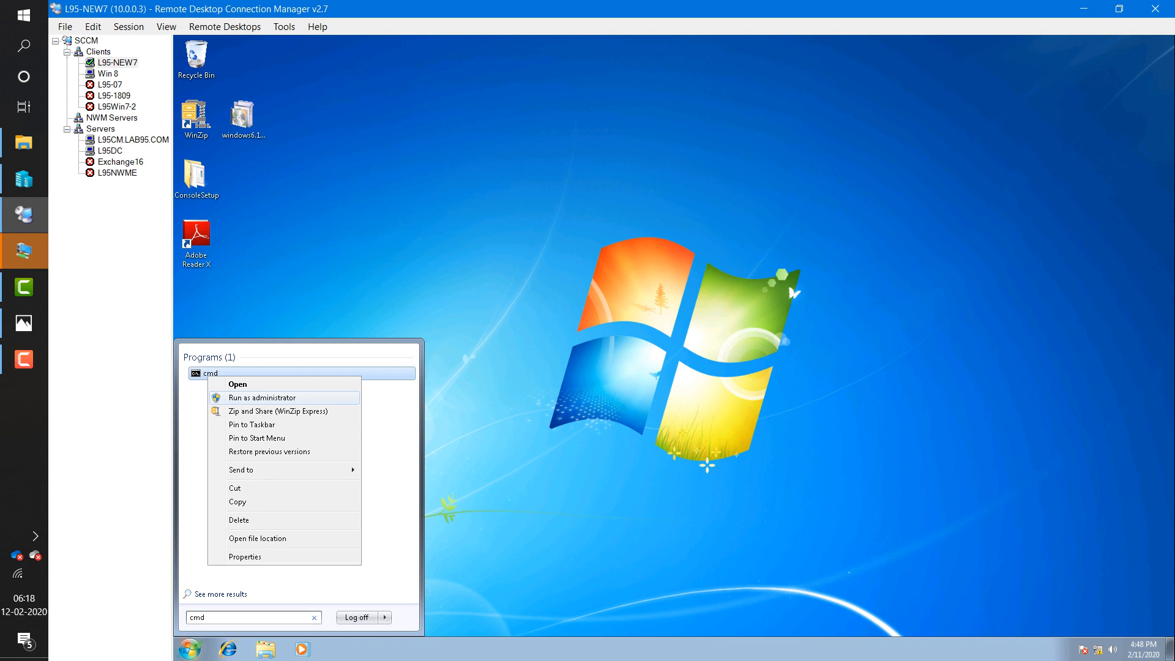
click(262, 398)
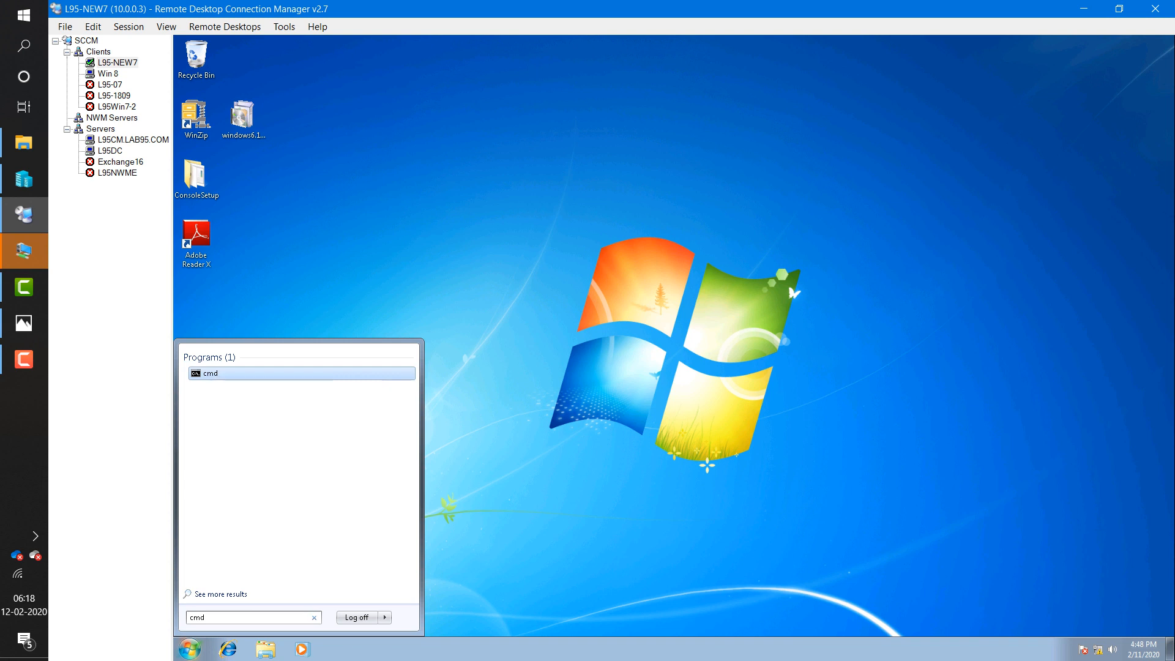
text(scc)
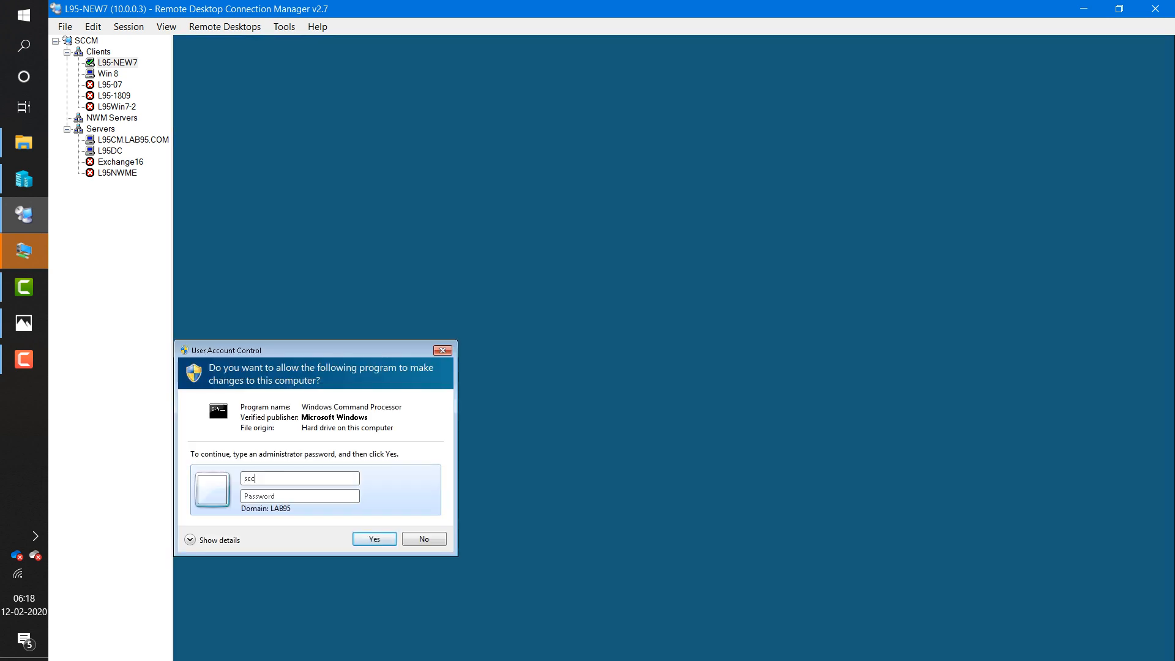
text(madmin)
key(Tab)
text(P@ssw0)
key(Return)
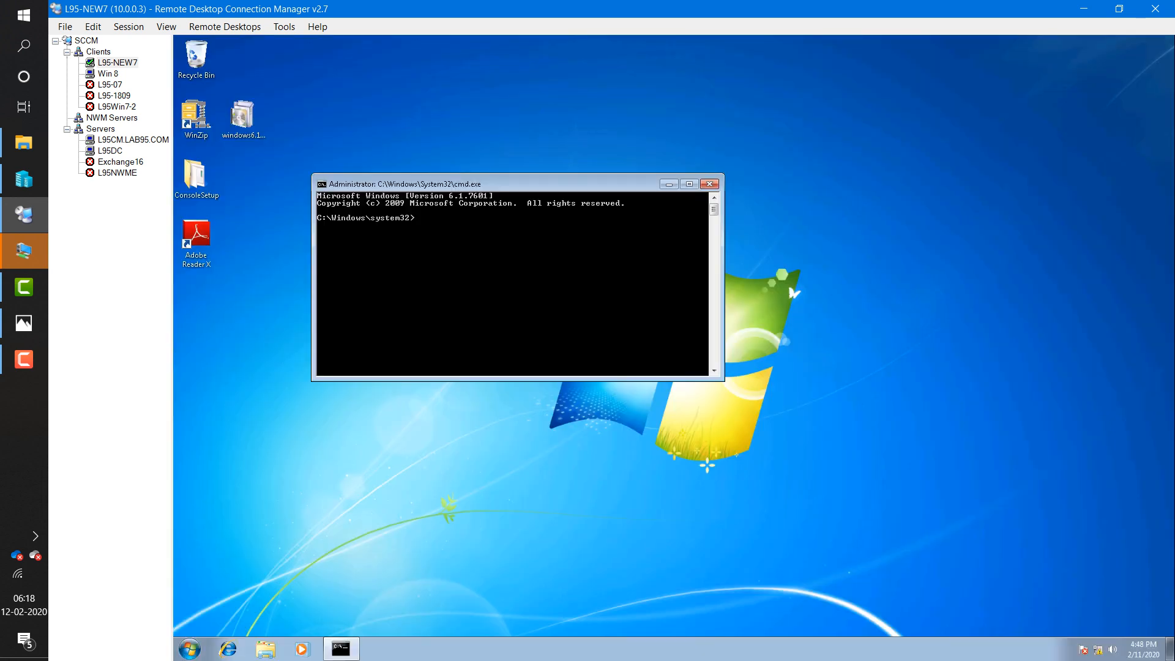
- Change the prompt's directory to C:\Windows\ccmsetup
text(cd \)
key(Return)
text(cd p)
key(Tab)
key(Tab)
text(\)
key(Tab)
key(BackSpace)
key(BackSpace)
key(BackSpace)
key(BackSpace)
key(BackSpace)
key(BackSpace)
key(BackSpace)
key(BackSpace)
key(BackSpace)
key(BackSpace)
key(BackSpace)
key(BackSpace)
key(BackSpace)
key(BackSpace)
key(BackSpace)
key(BackSpace)
key(BackSpace)
key(BackSpace)
key(BackSpace)
key(BackSpace)
key(BackSpace)
key(BackSpace)
key(BackSpace)
text(wind)
key(Tab)
text(\c)
key(Tab)
- Run ccmsetup.exe /uninstall and move the command window aside
key(Tab)
key(Tab)
text(\)
key(Return)
text(c)
key(Tab)
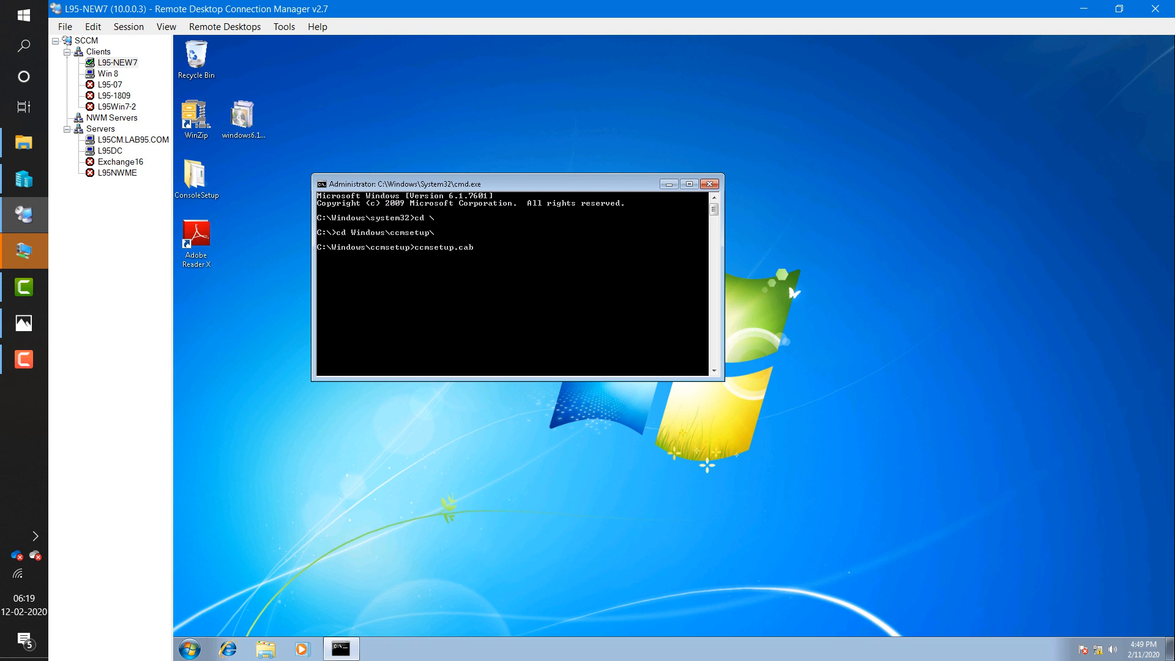
key(Tab)
text(/uninstall)
key(Return)
drag(538, 183, 592, 138)
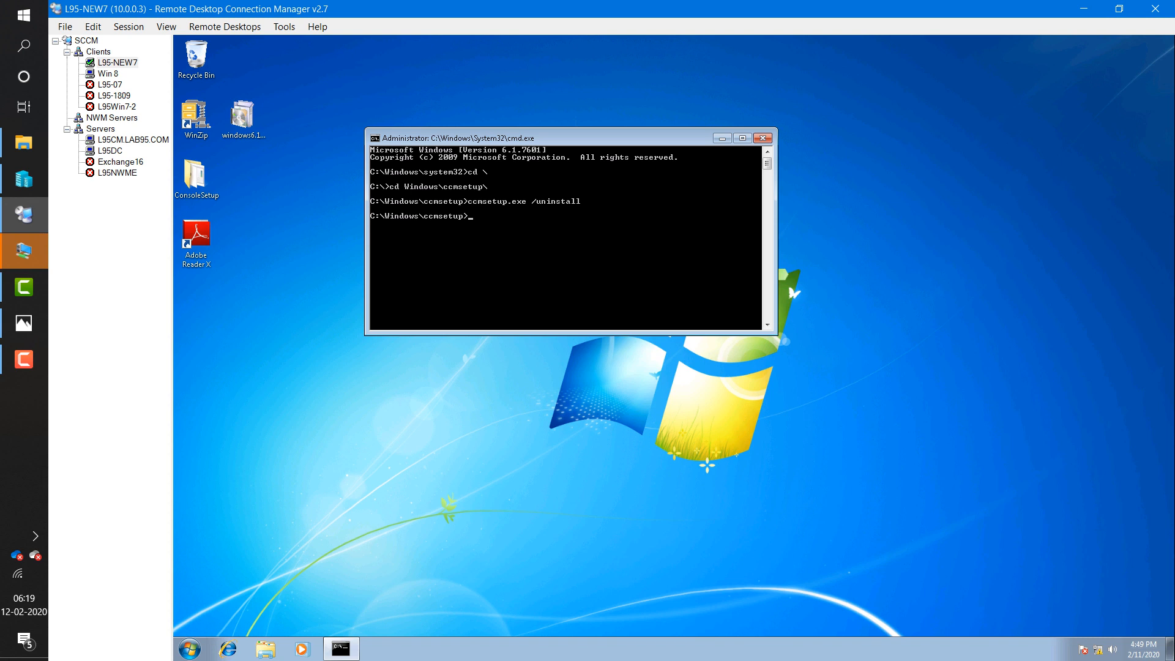
- In the Win 8 session, launch Command Prompt as administrator and approve elevation
click(108, 73)
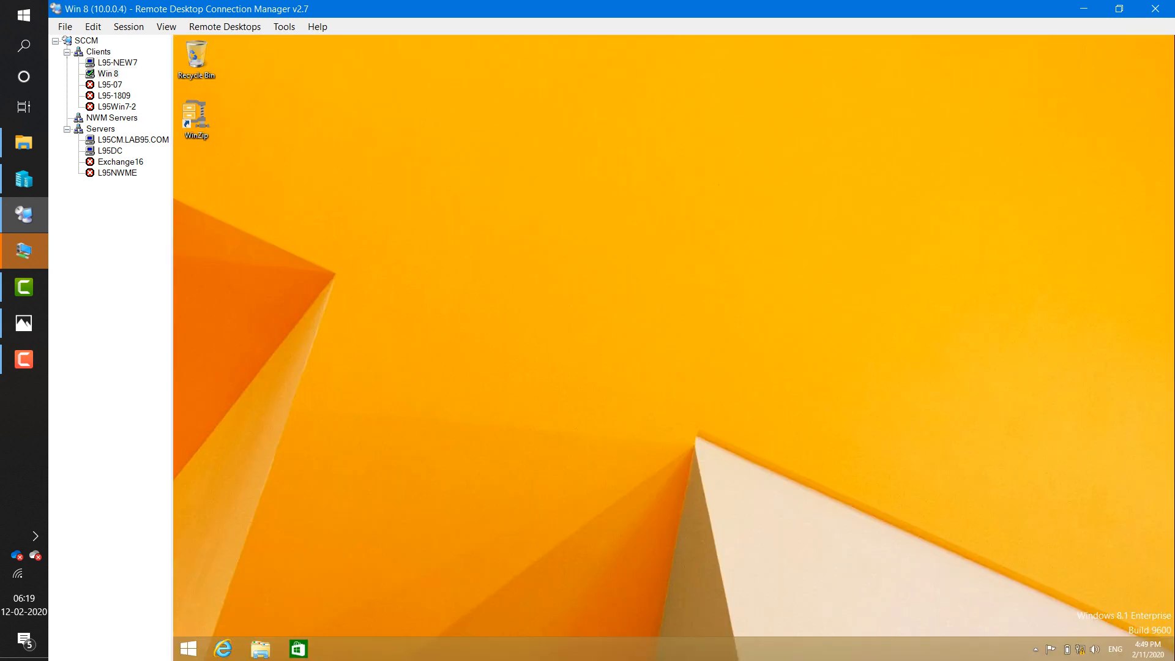
click(189, 648)
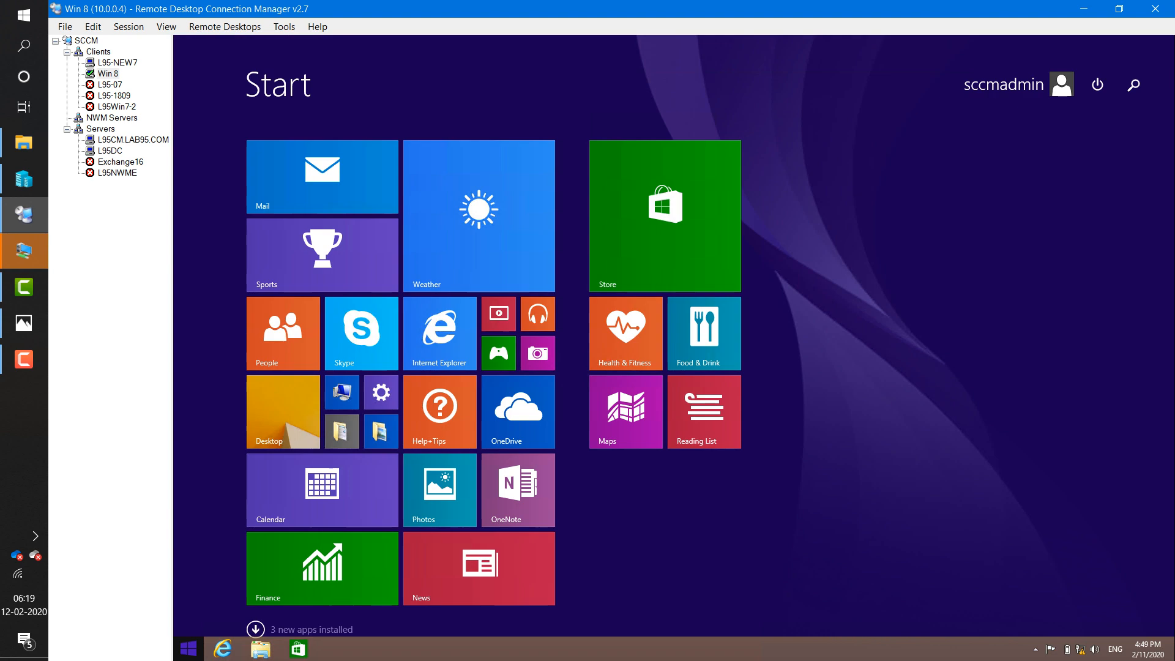
text(cmd)
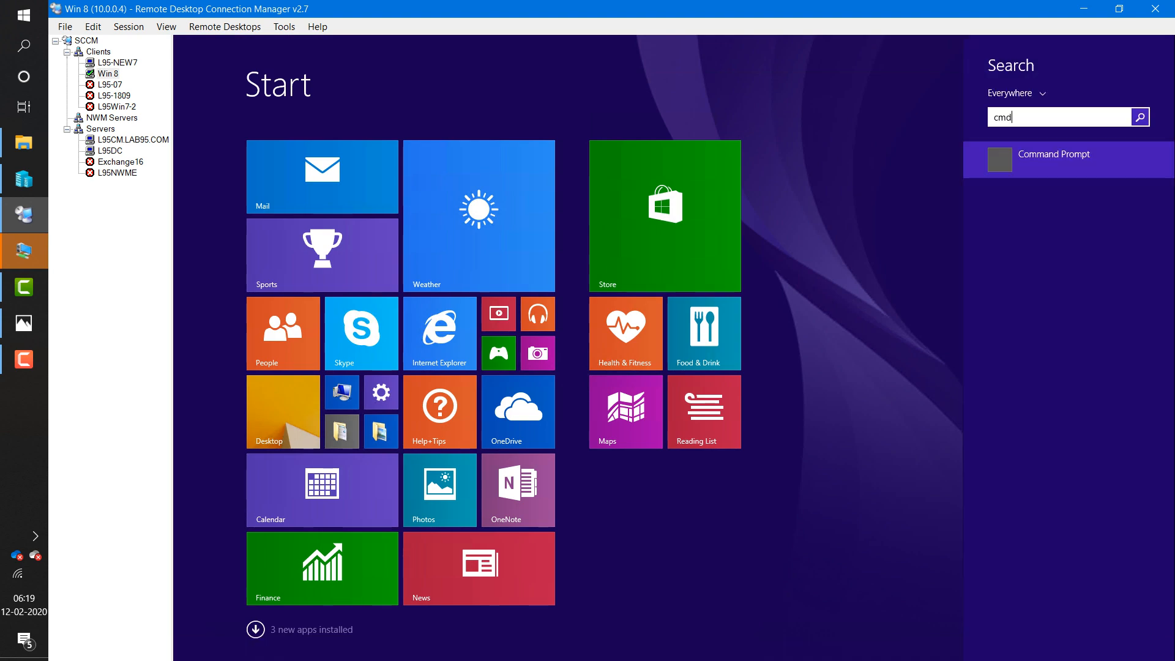
right_click(998, 162)
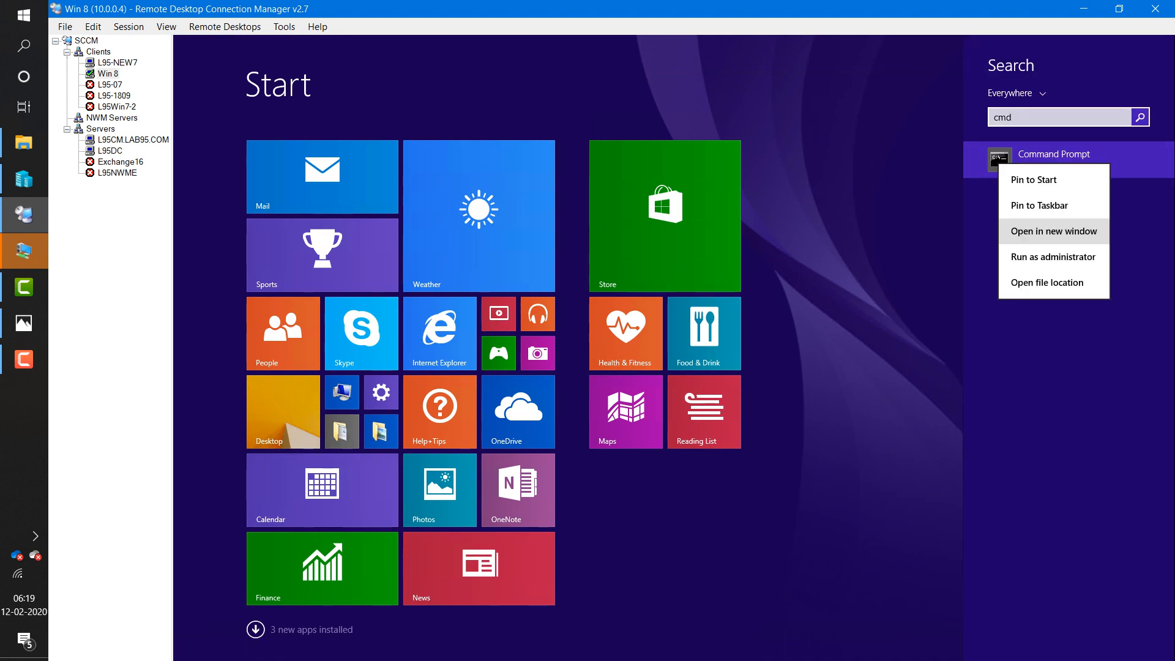
click(1059, 256)
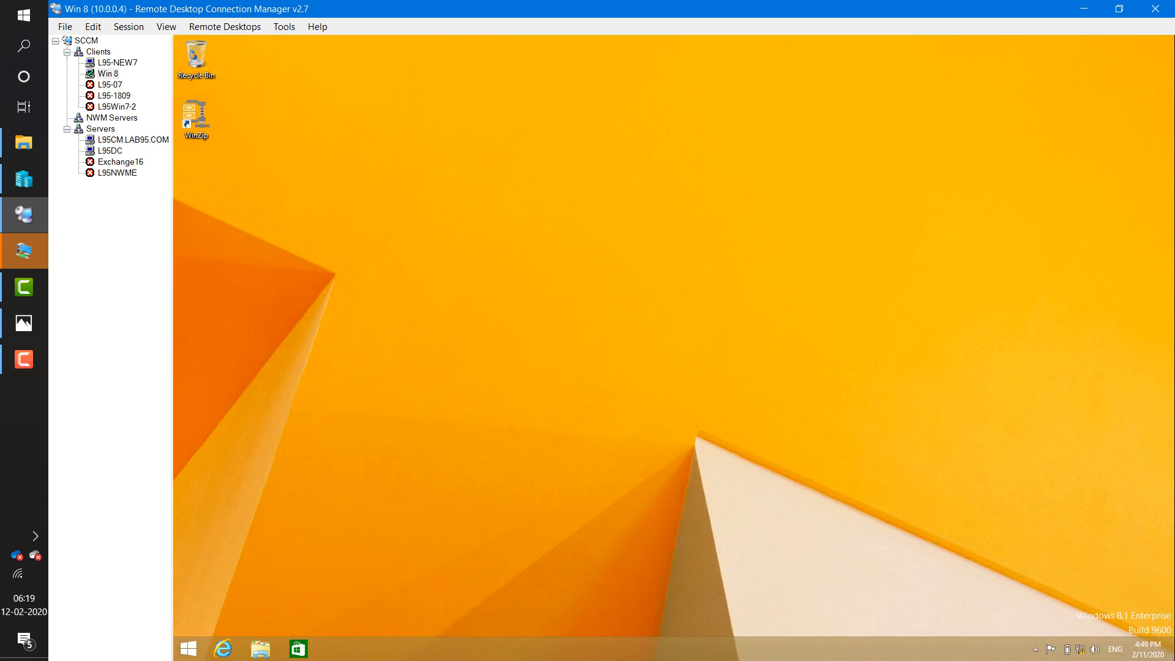
key(alt+y)
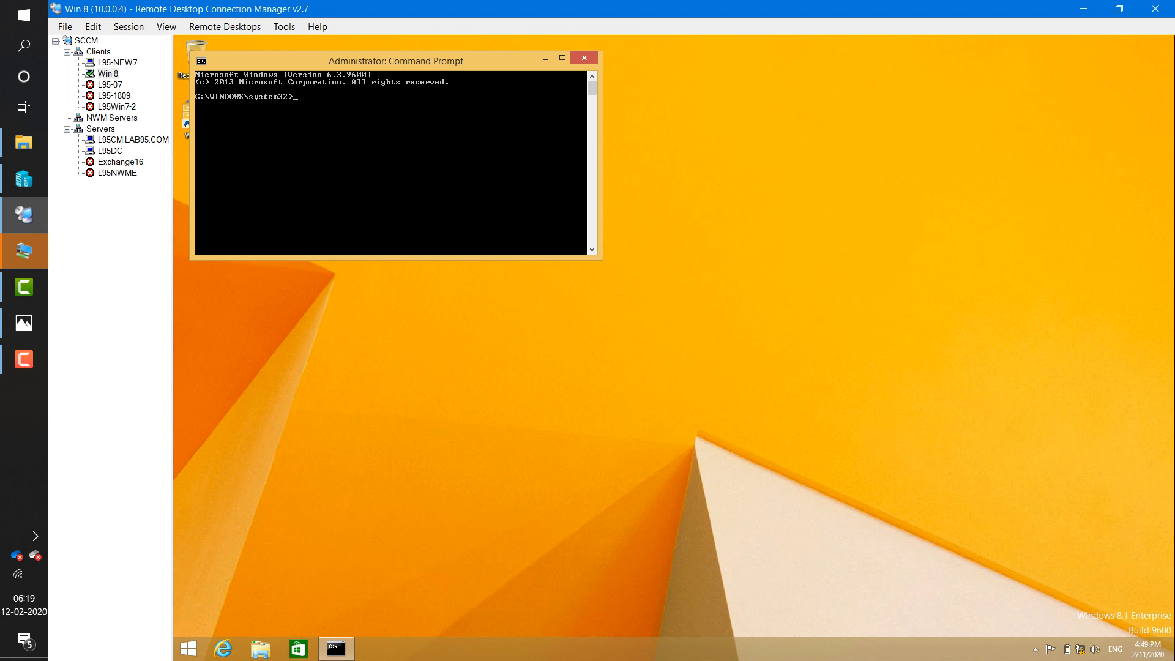
- Change the prompt's directory to C:\Windows\ccmsetup
text(cd \)
key(Return)
text(cd win)
key(Tab)
text(\ccm)
key(Tab)
key(Return)
- Run ccmsetup.exe /uninstall, then switch to the L95CM.LAB95.COM session
key(Tab)
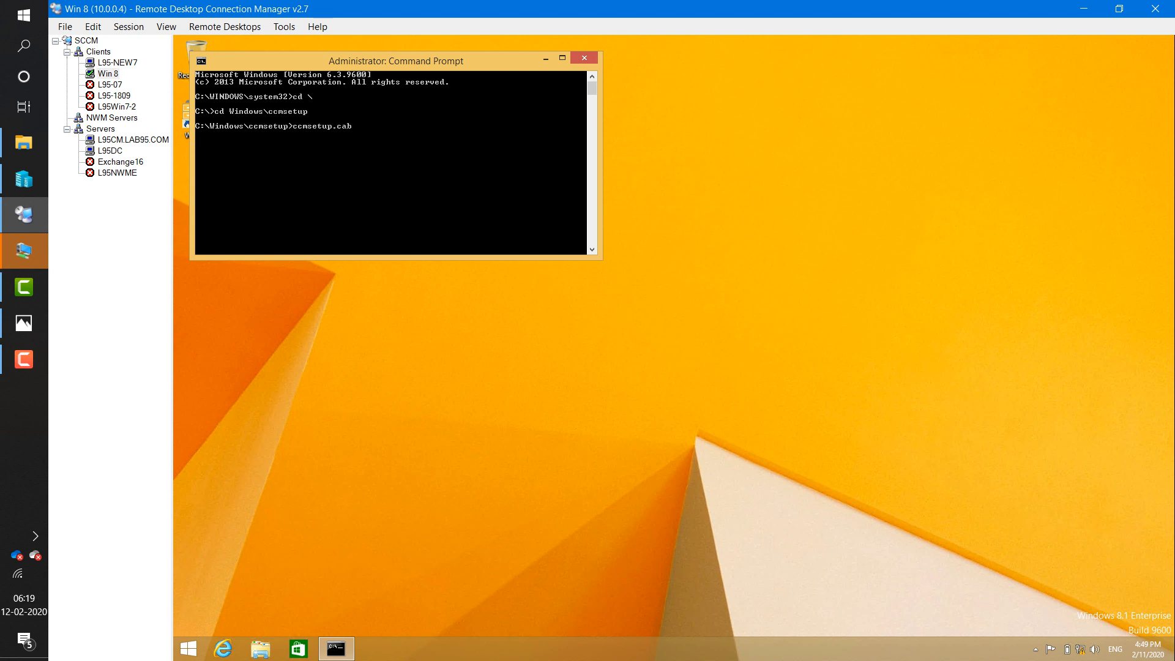
key(Tab)
text(/uninstall)
key(Return)
drag(396, 61, 531, 94)
click(133, 140)
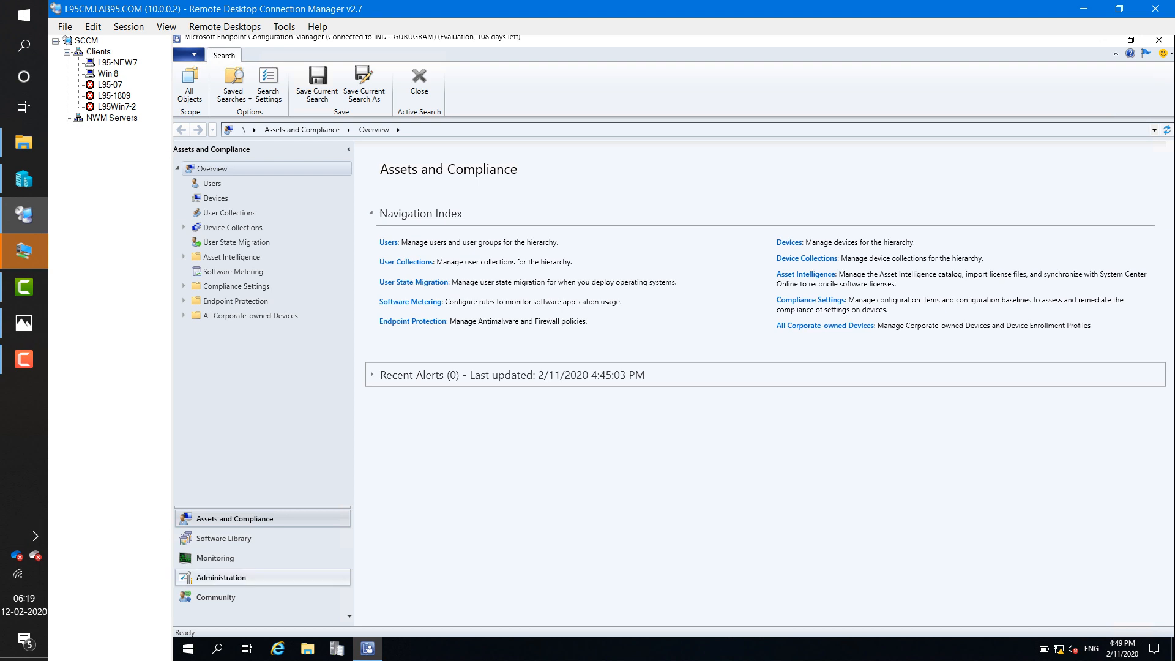
- Go to Administration > Sites to list the IND - GURUGRAM primary site
click(221, 577)
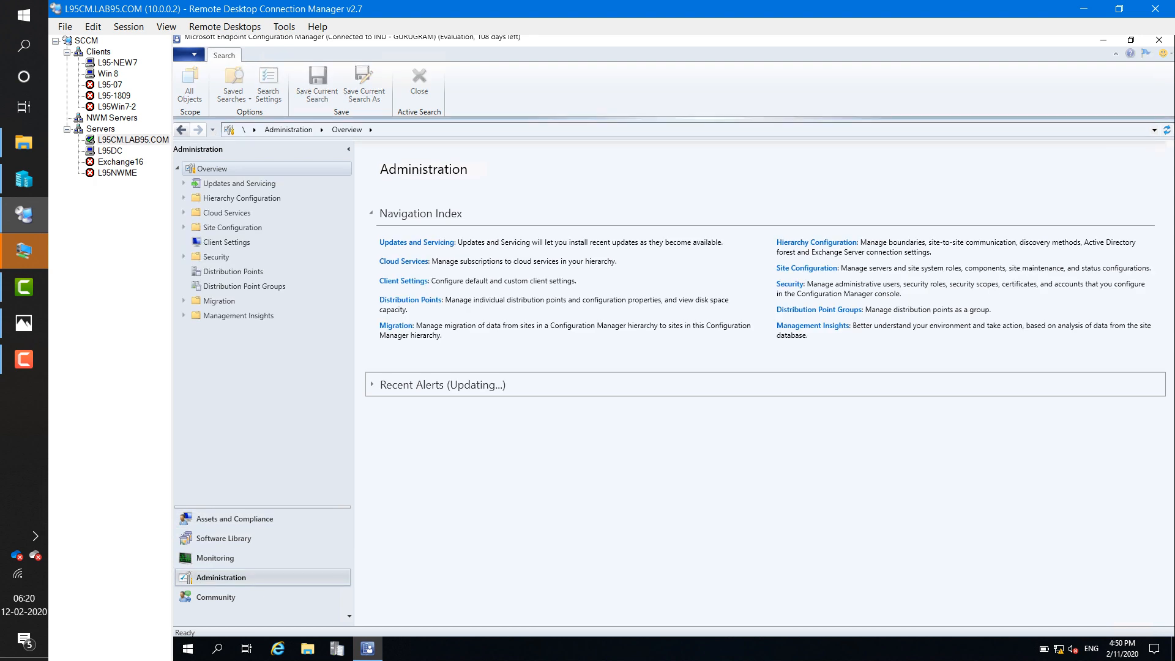
click(231, 227)
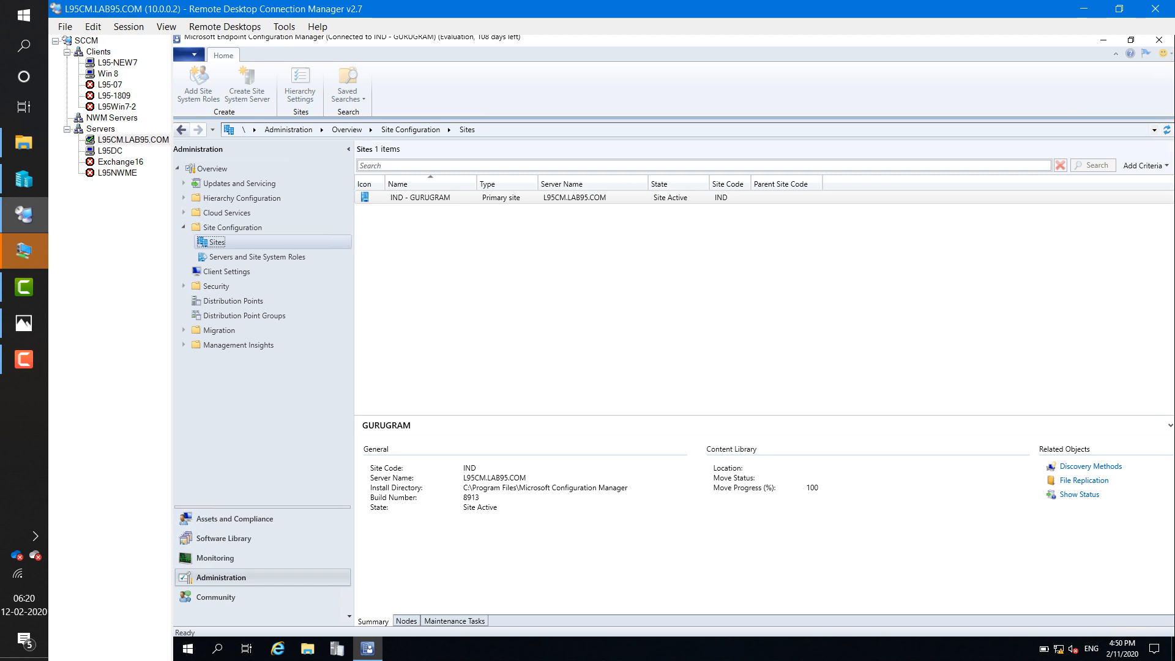
- Delete the only account on the Client Push Installation Accounts tab, then apply and close
click(849, 85)
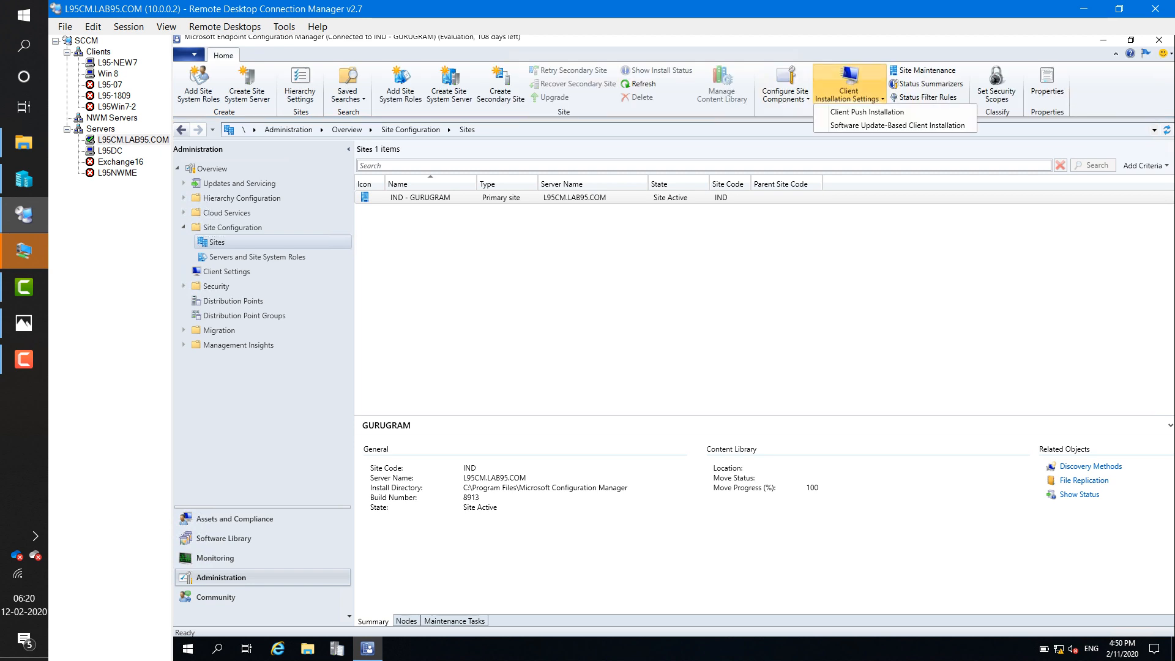
click(867, 112)
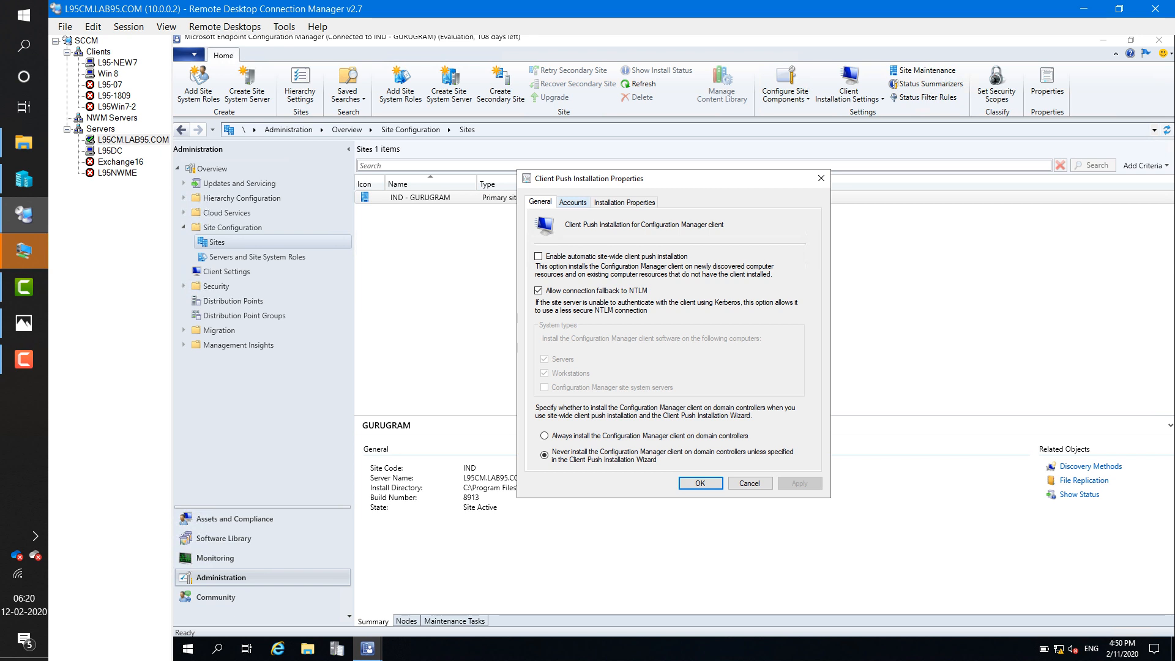
click(573, 202)
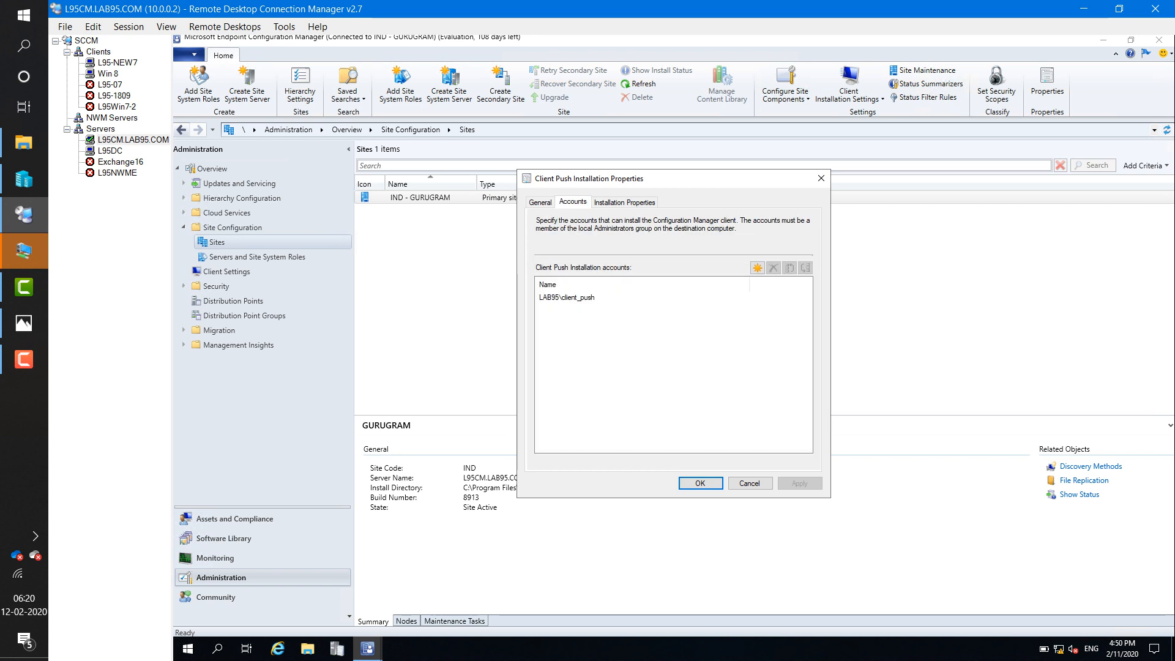
click(566, 297)
click(774, 268)
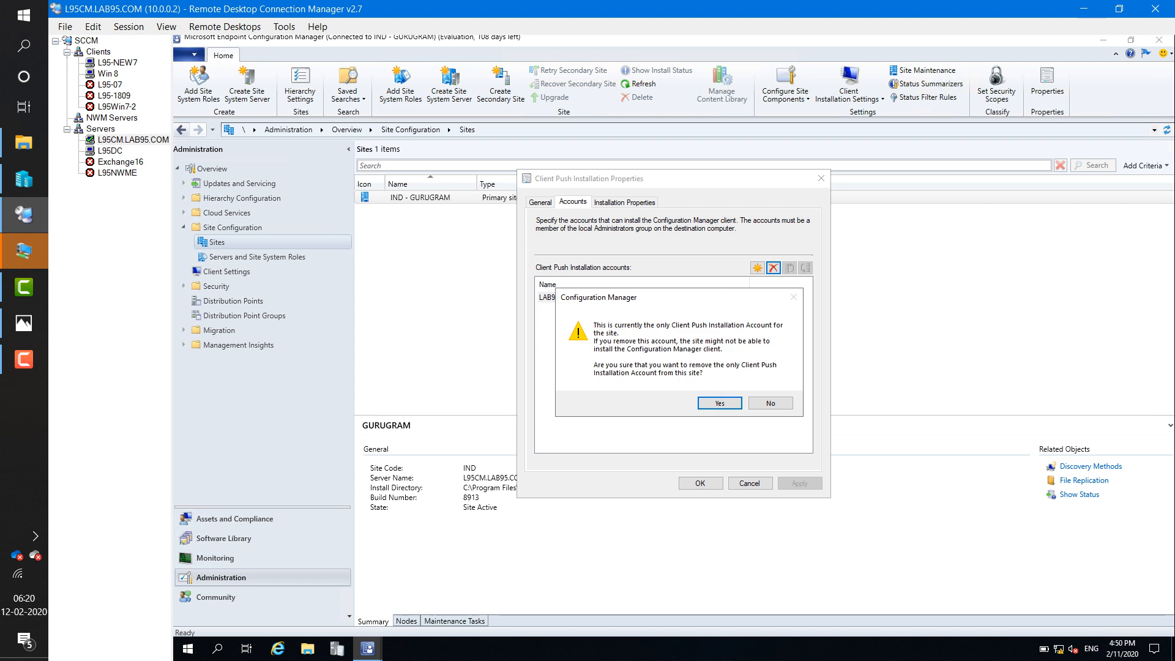
click(720, 402)
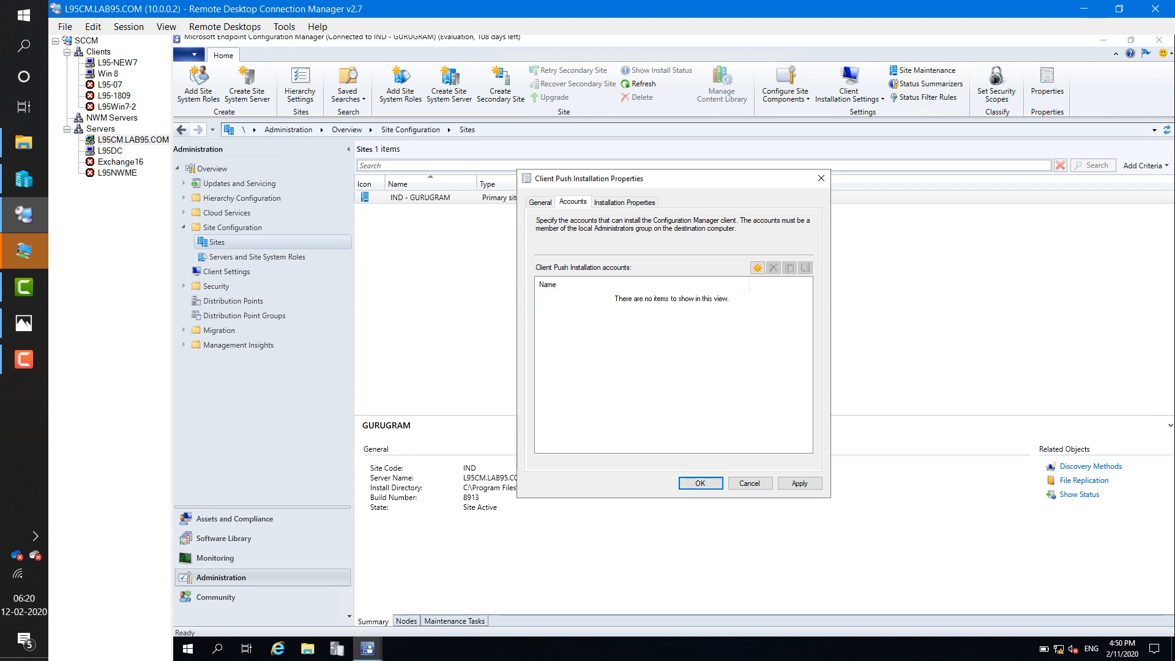
click(624, 202)
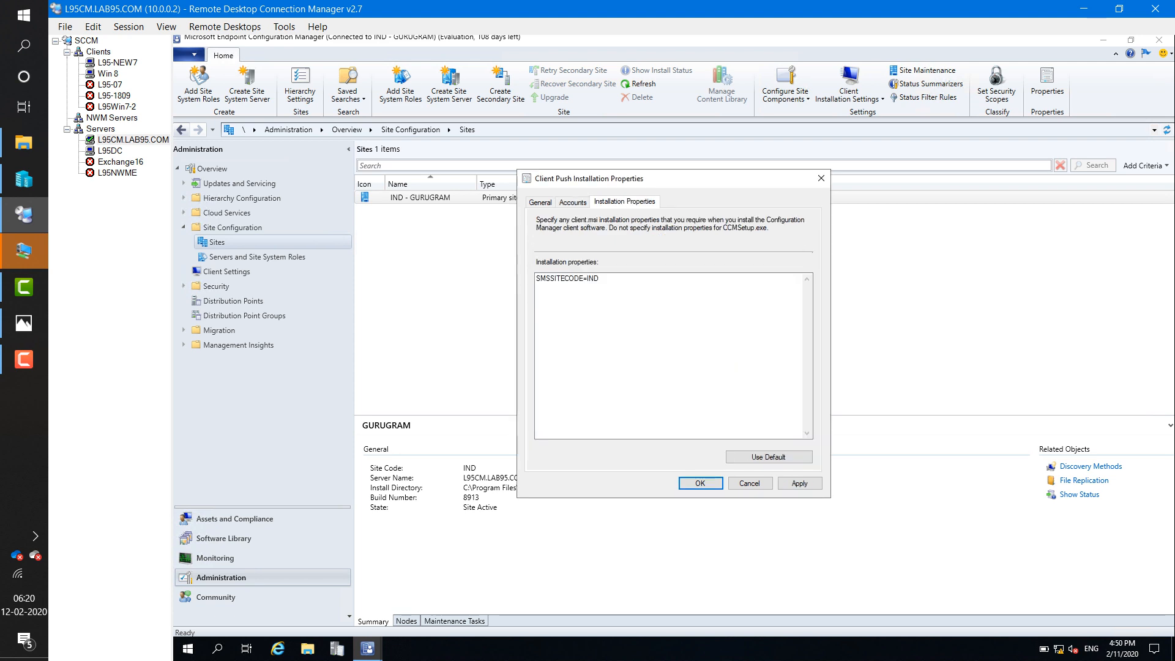
click(540, 202)
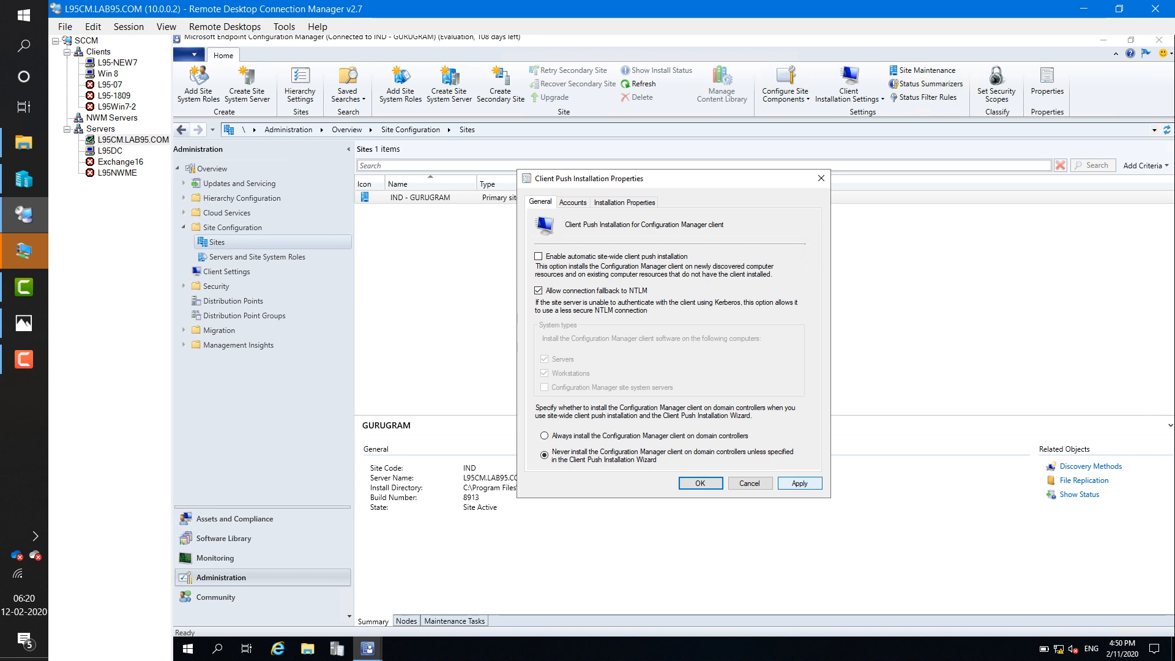
click(799, 484)
click(700, 484)
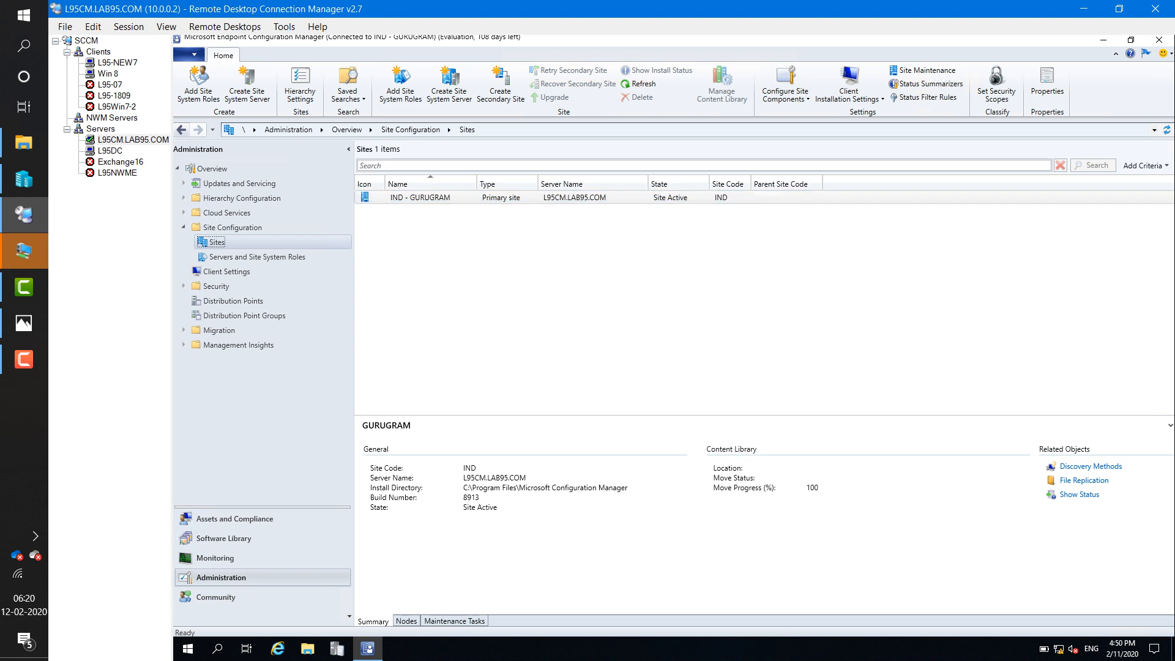
mouse_move(24, 359)
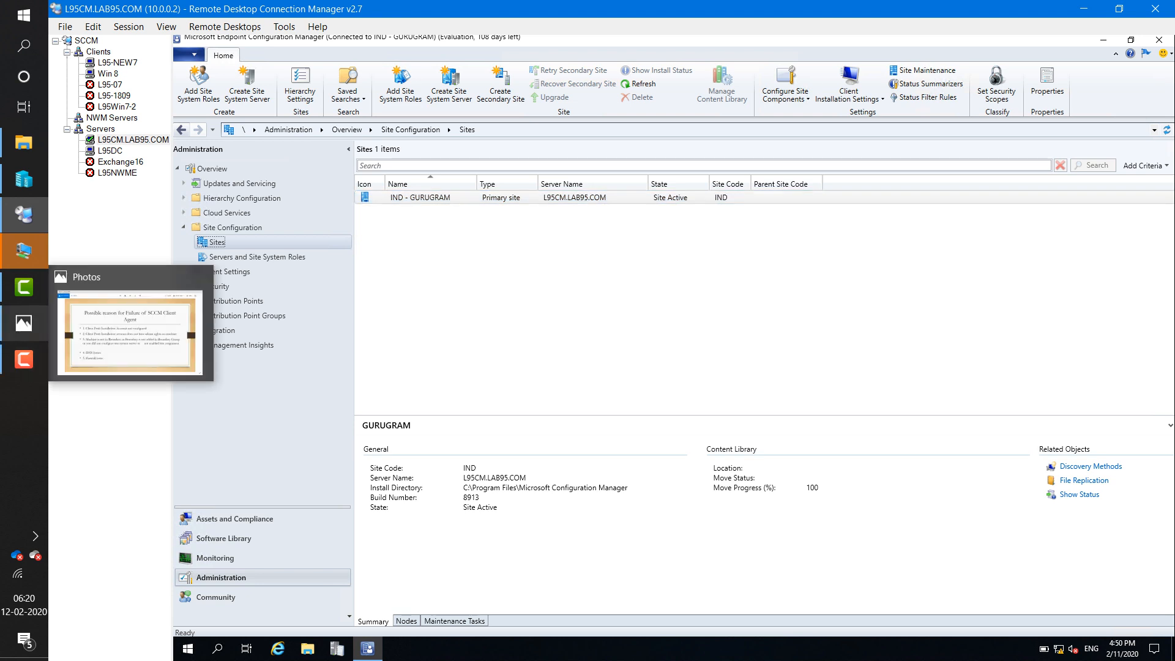
click(24, 322)
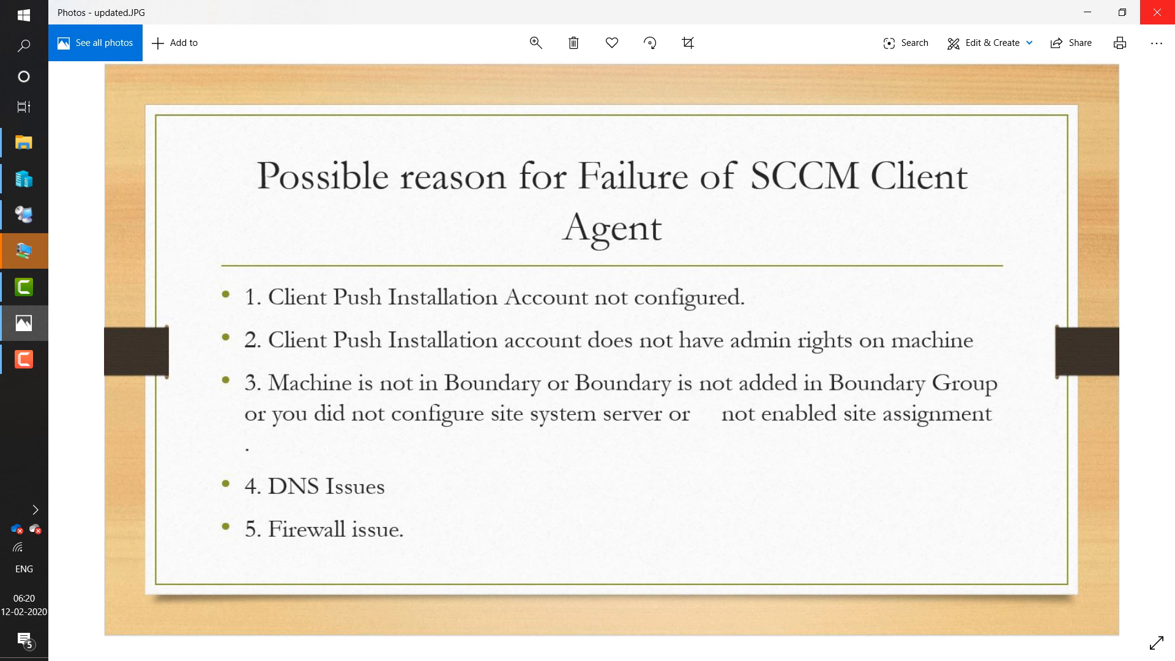
click(1122, 12)
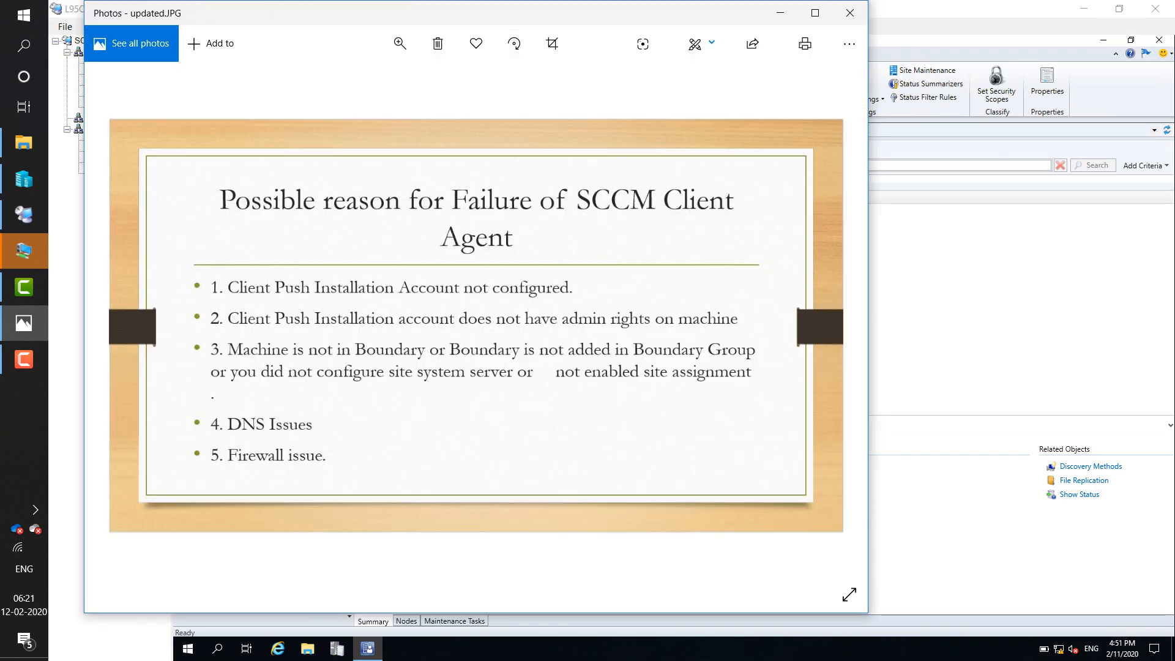
click(815, 13)
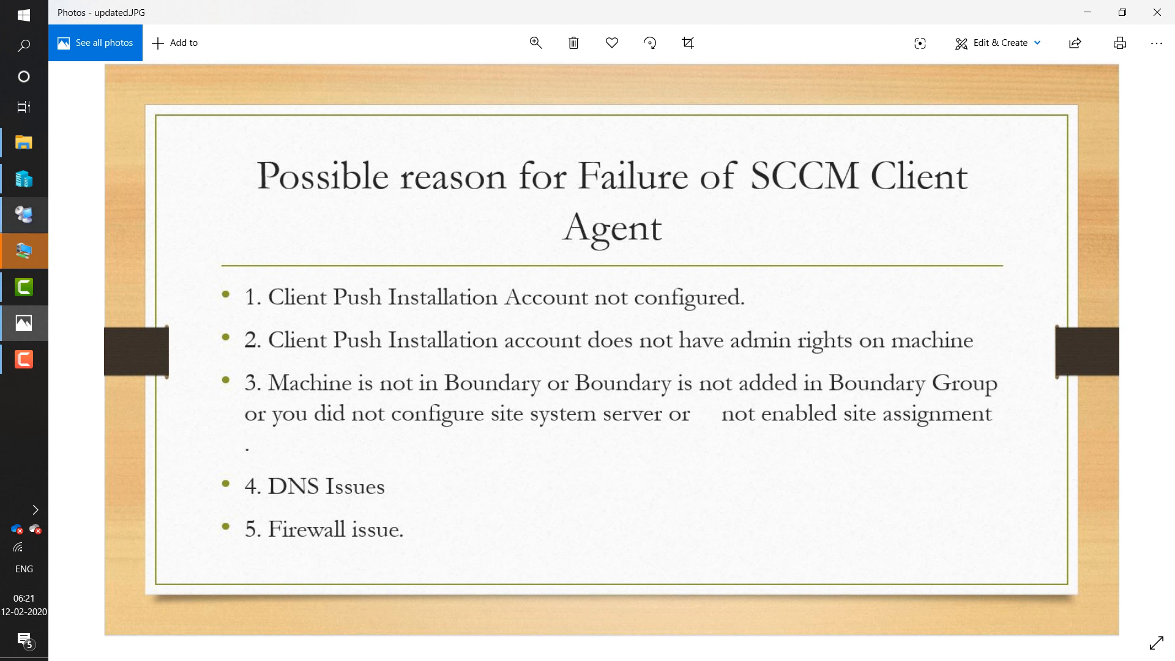
click(24, 214)
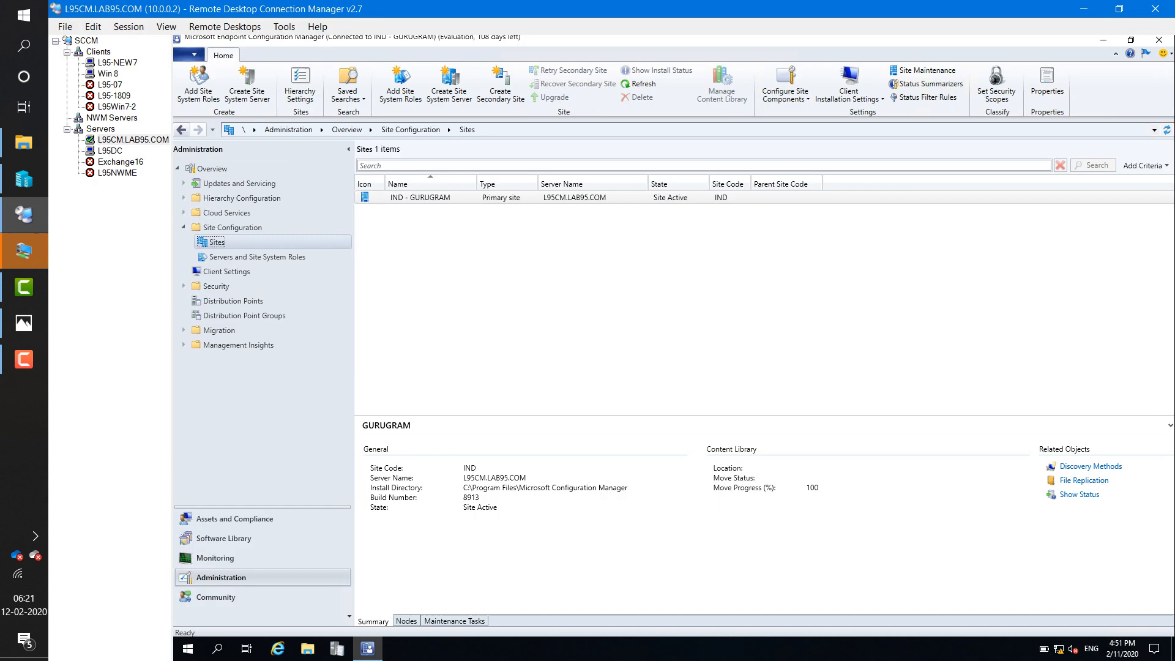
- On L95-NEW7, close the administrator Command Prompt and refresh the desktop
click(117, 62)
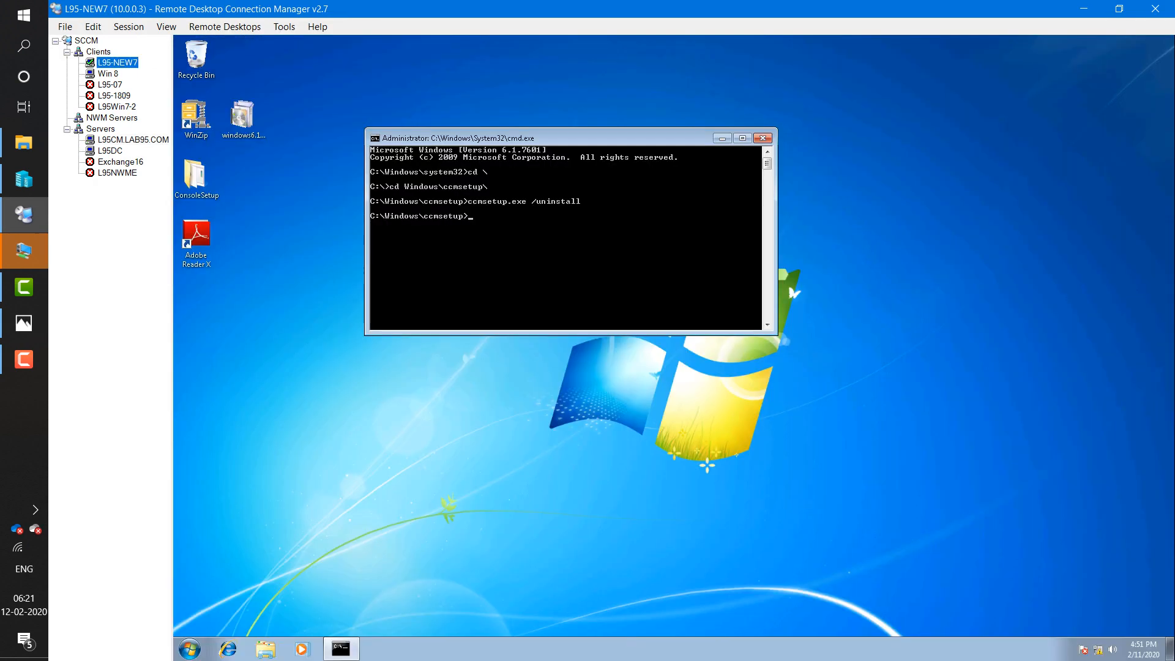
click(107, 73)
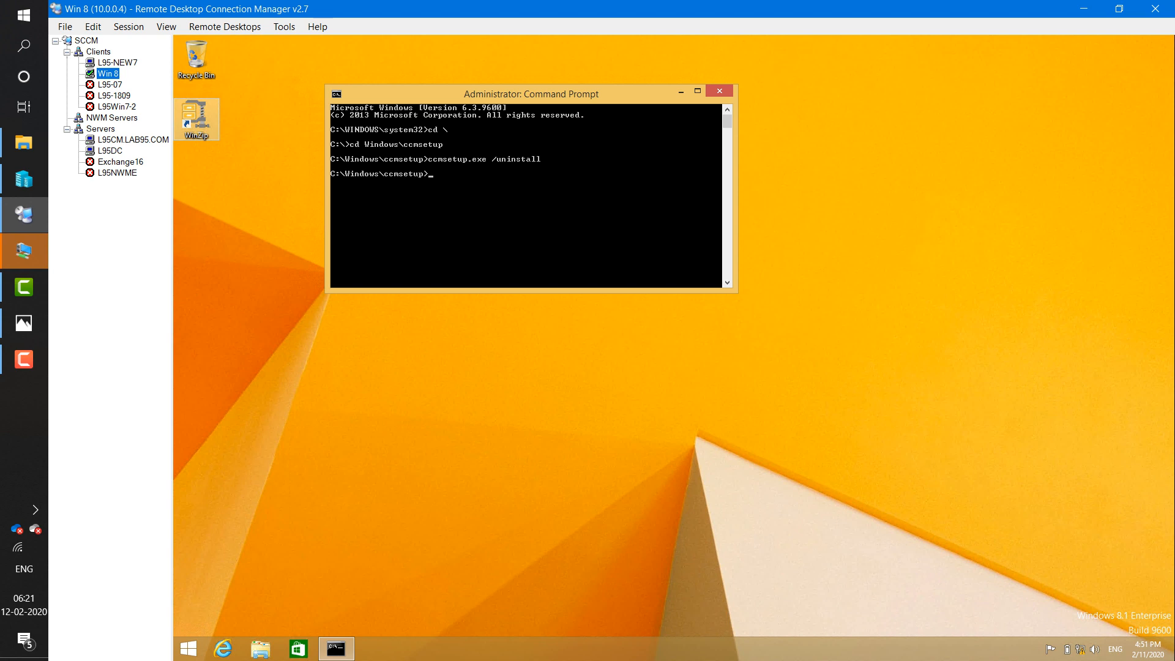
click(118, 62)
click(568, 257)
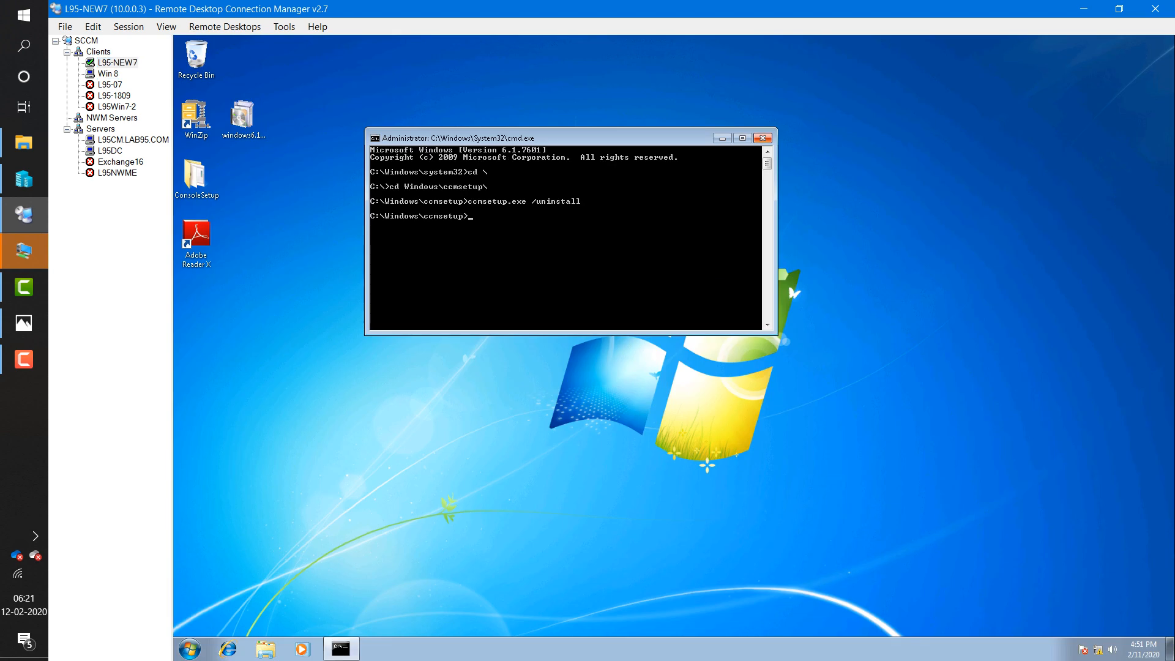
click(763, 139)
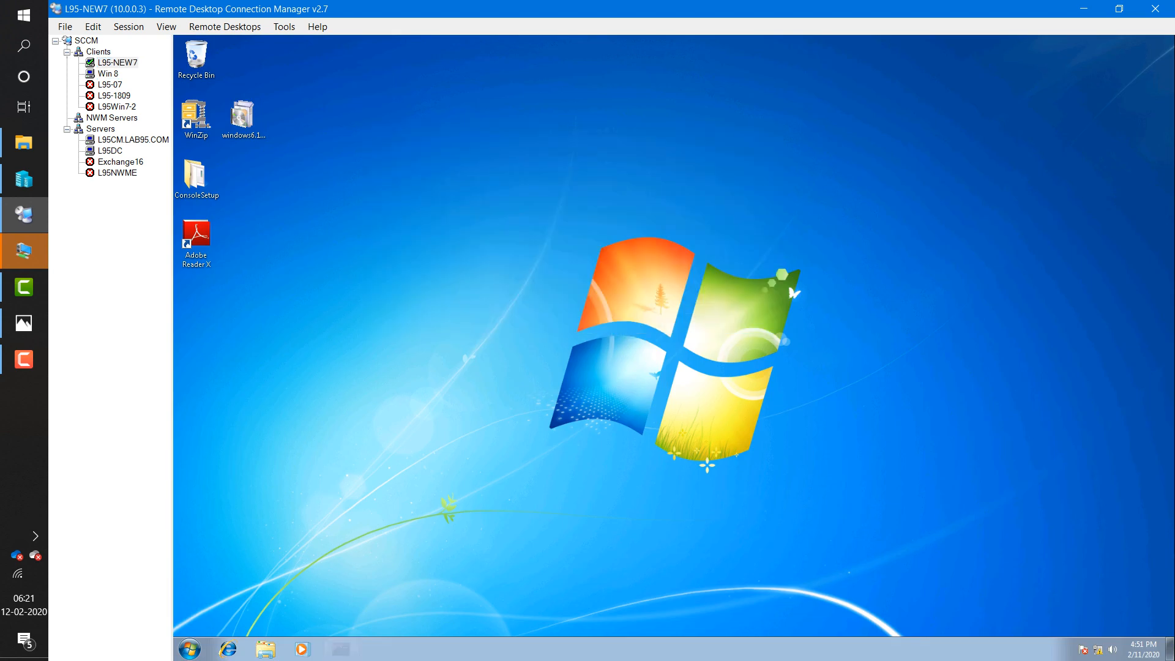
right_click(533, 261)
click(565, 296)
- Browse Computer to C:\Windows\ccmsetup, granting access with the admin account name and password
click(189, 649)
click(379, 481)
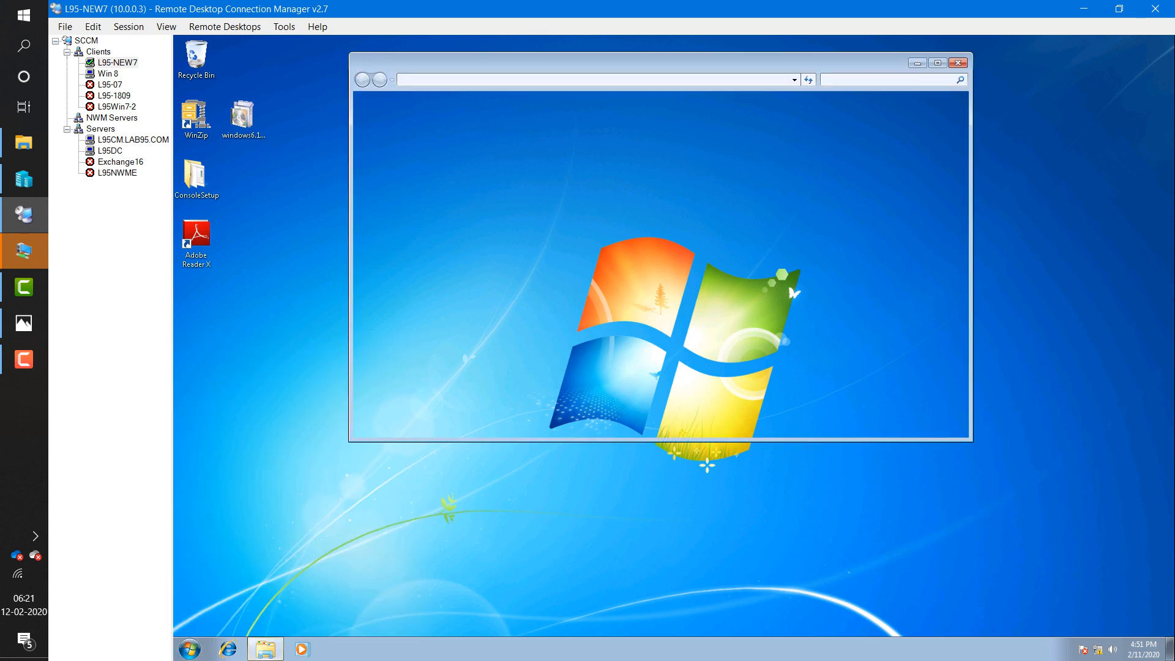
double_click(535, 146)
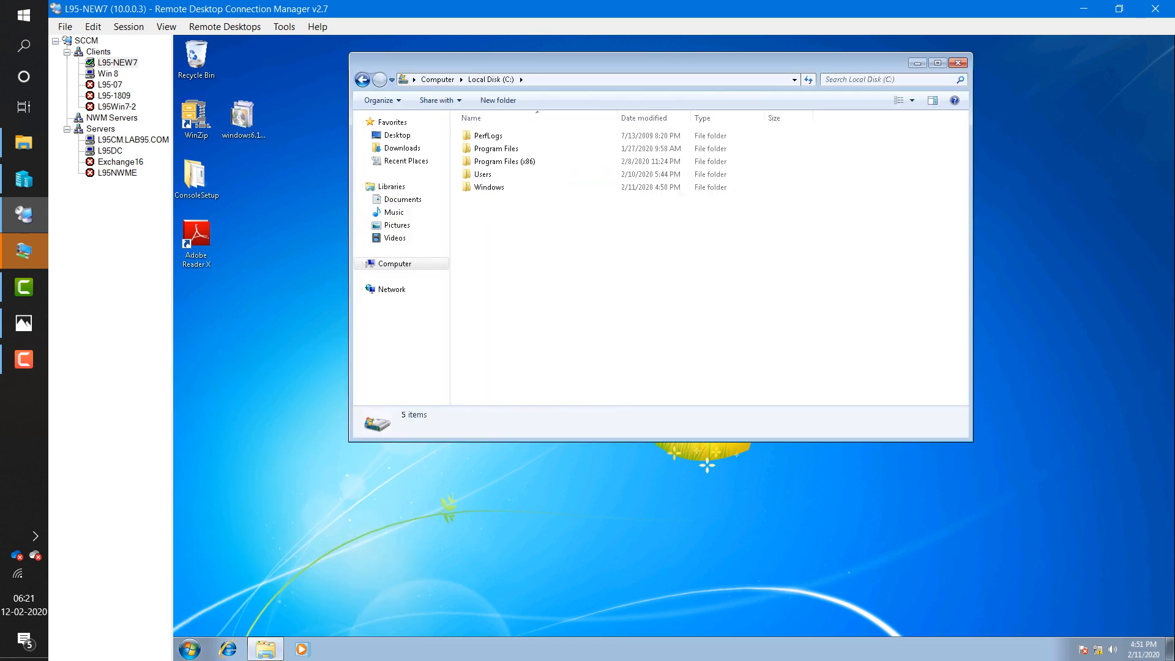
double_click(488, 187)
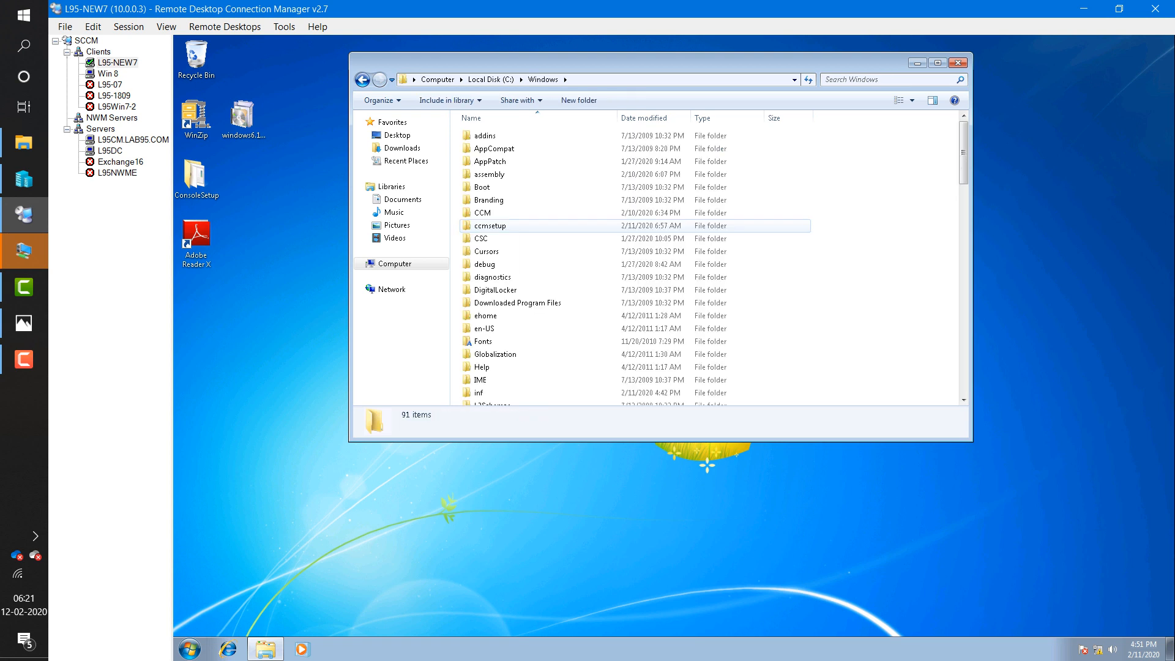
double_click(489, 226)
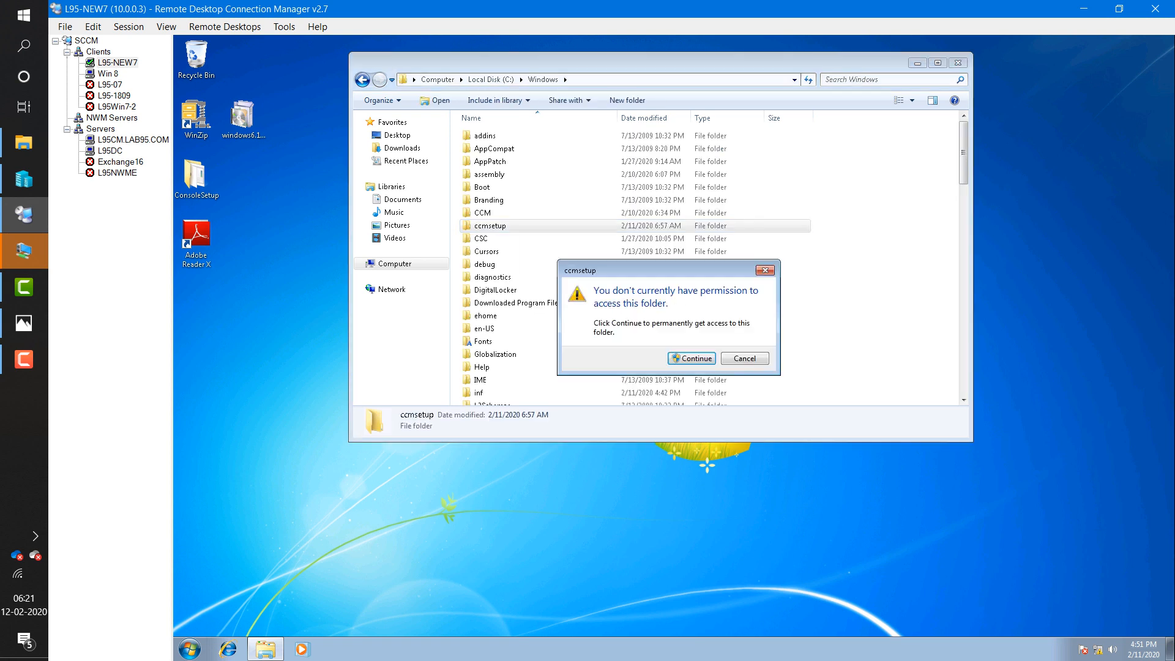
click(765, 272)
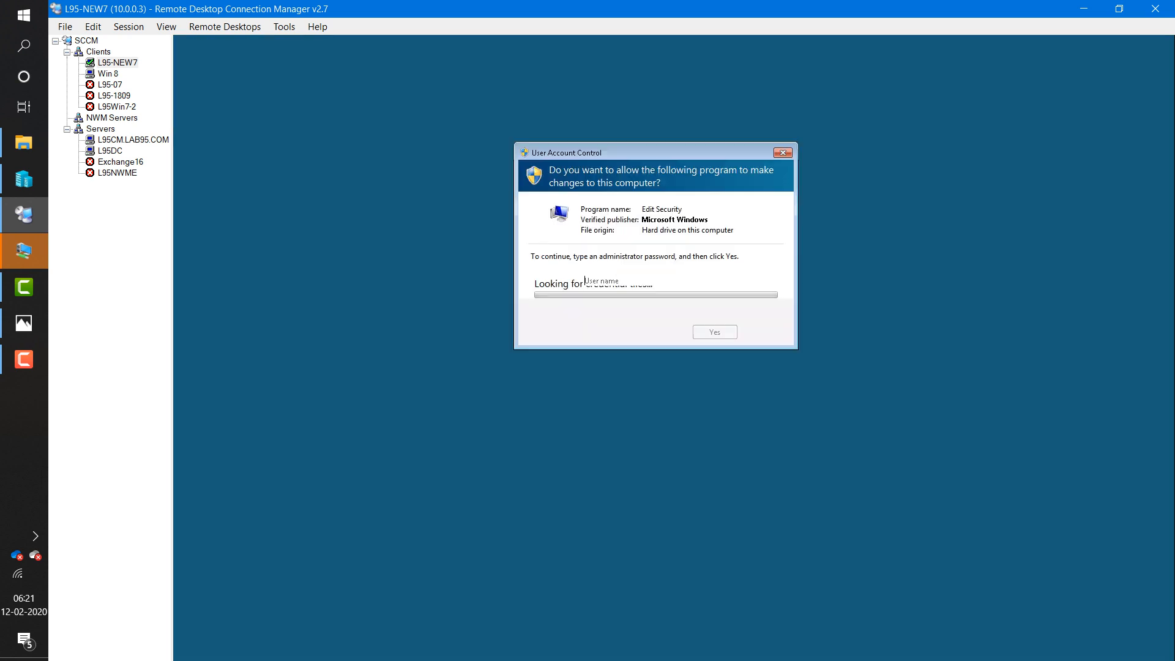
text(sccm)
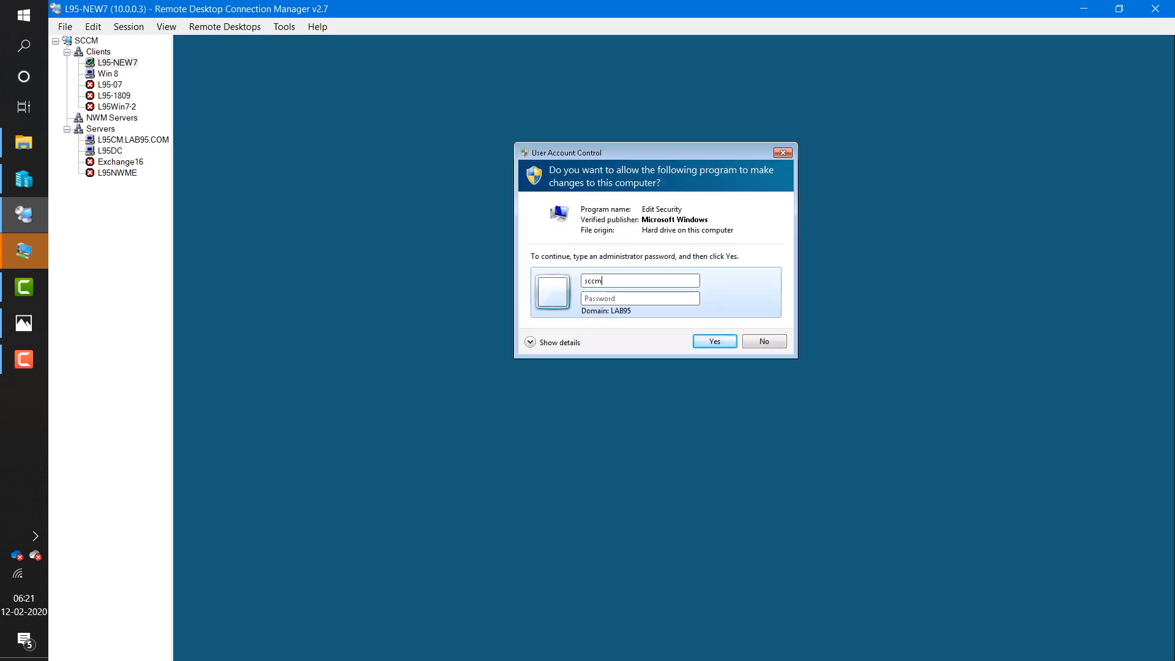
text(admin)
key(Tab)
text(••••••)
key(Return)
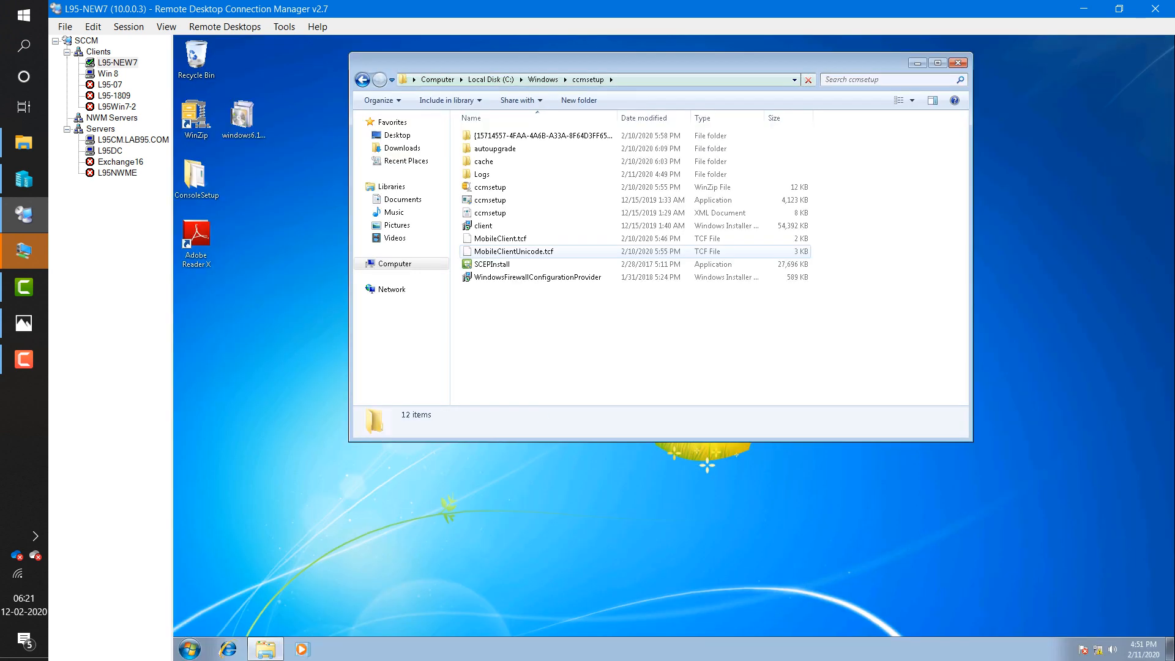
- Open Logs\ccmsetup.log and inspect its uninstall entries, then switch to the Win 8 session
double_click(482, 174)
click(504, 149)
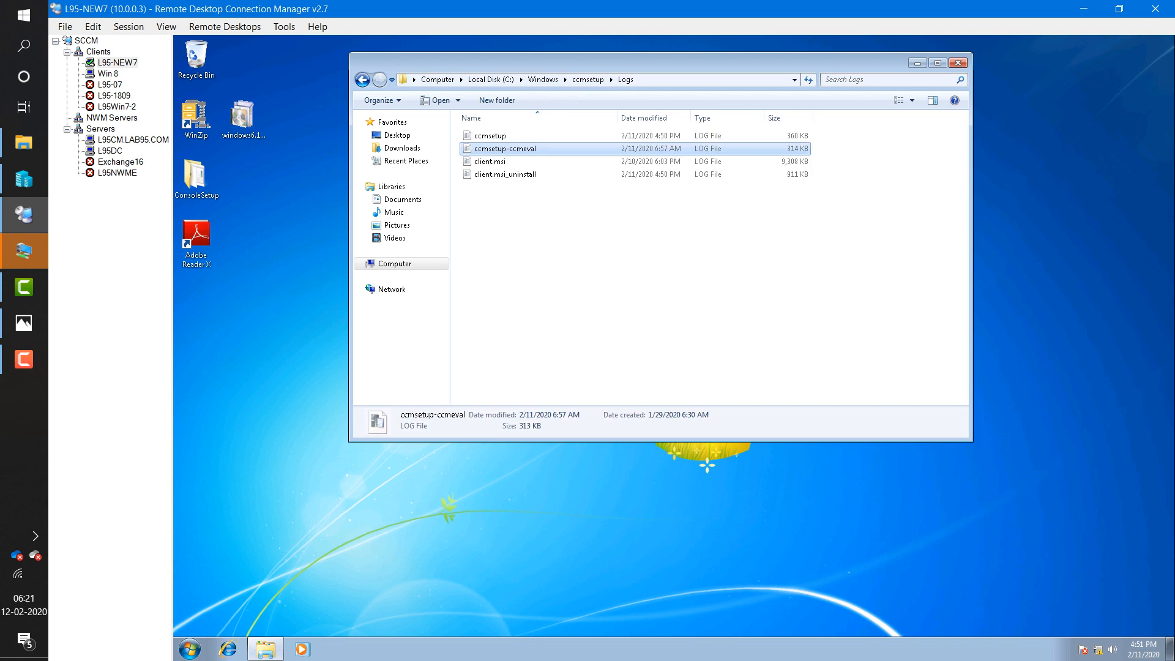
double_click(490, 136)
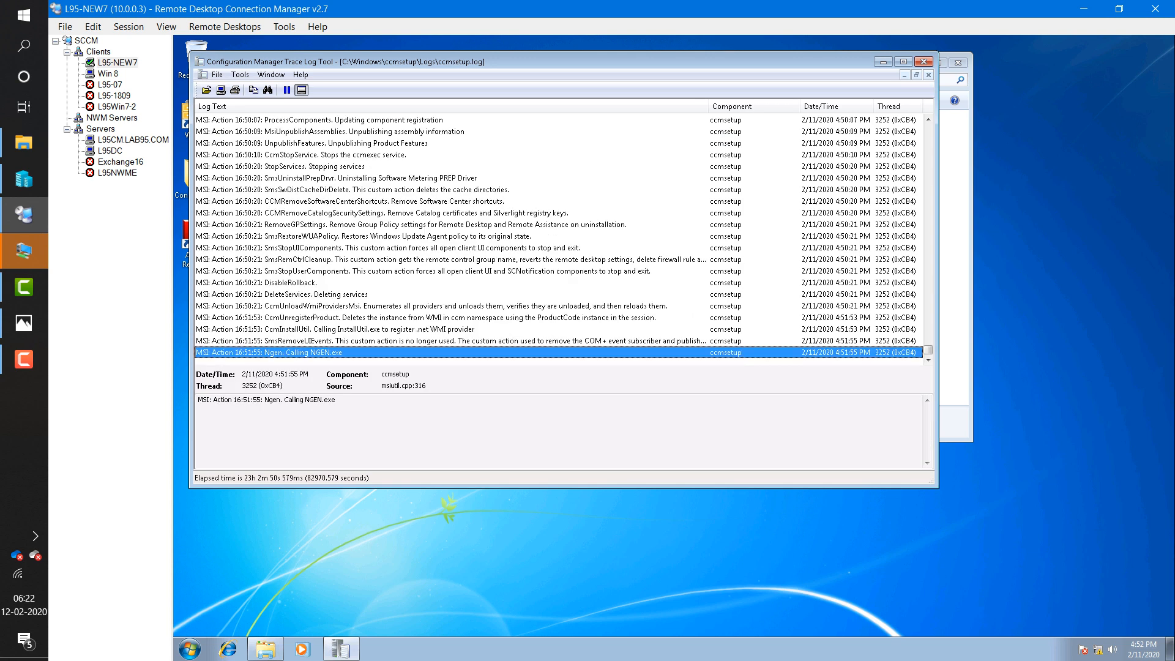
click(450, 341)
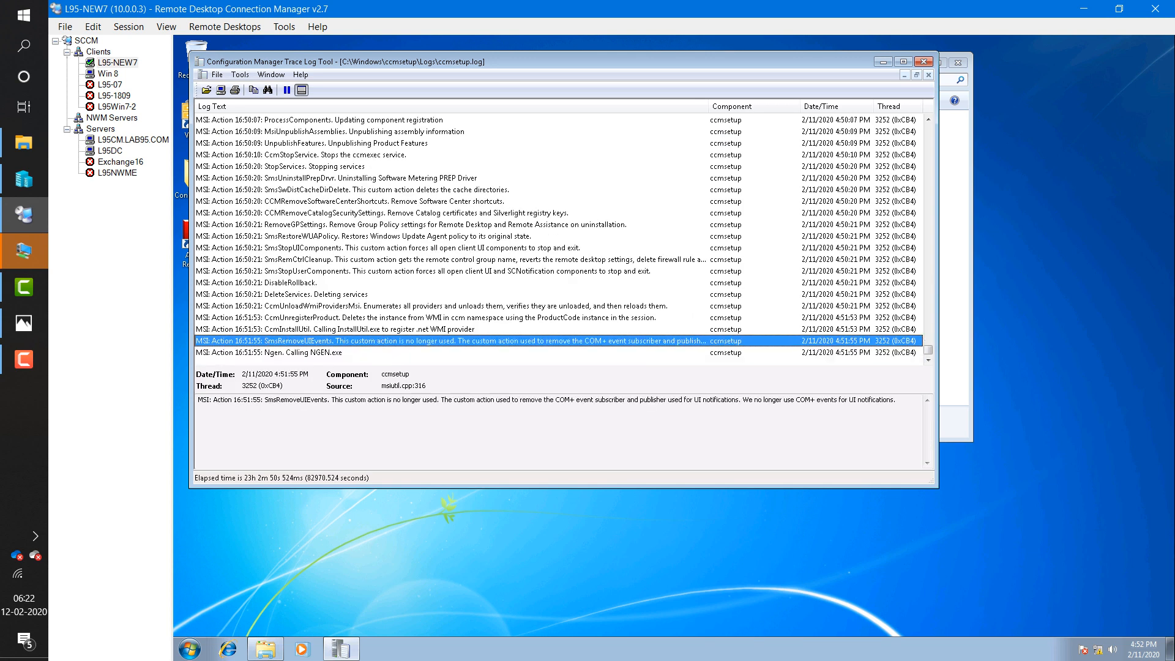
click(450, 318)
click(342, 306)
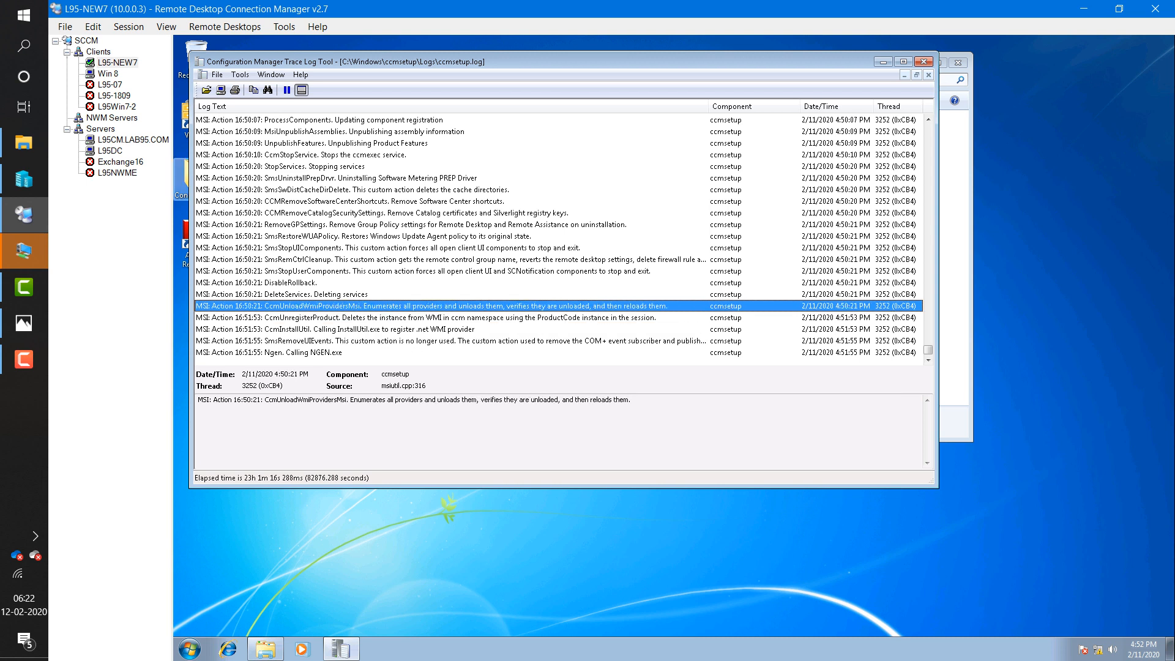
click(109, 74)
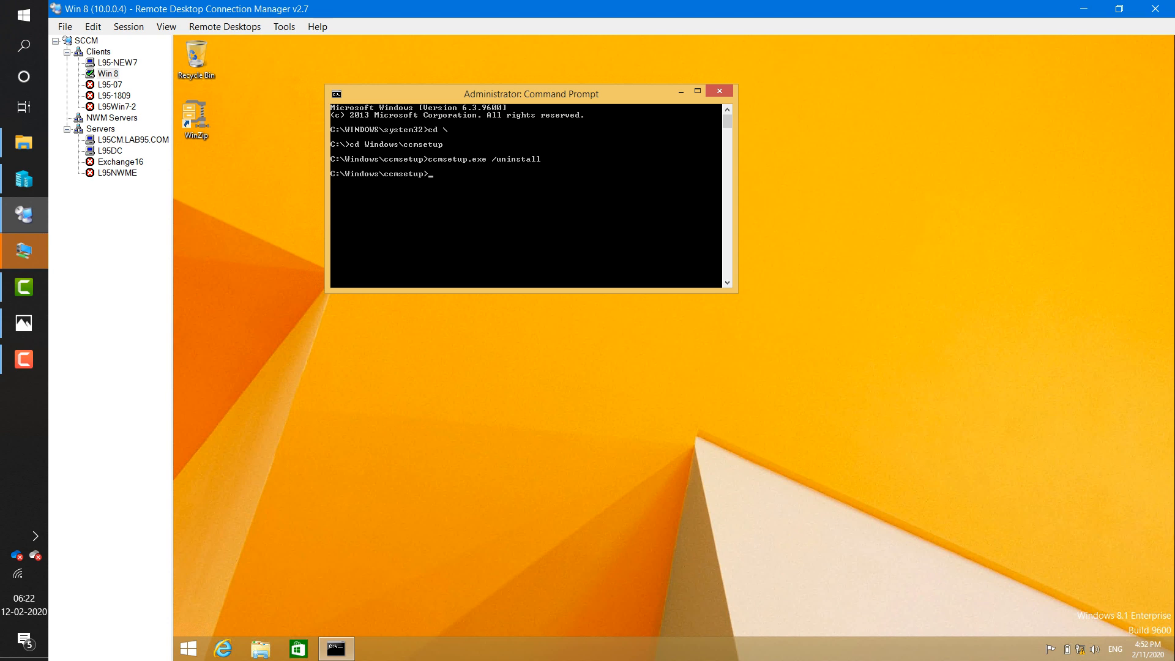
- Close Win 8's Command Prompt and browse to C:\Windows\ccmsetup\Logs to open ccmsetup.log
drag(531, 93, 566, 97)
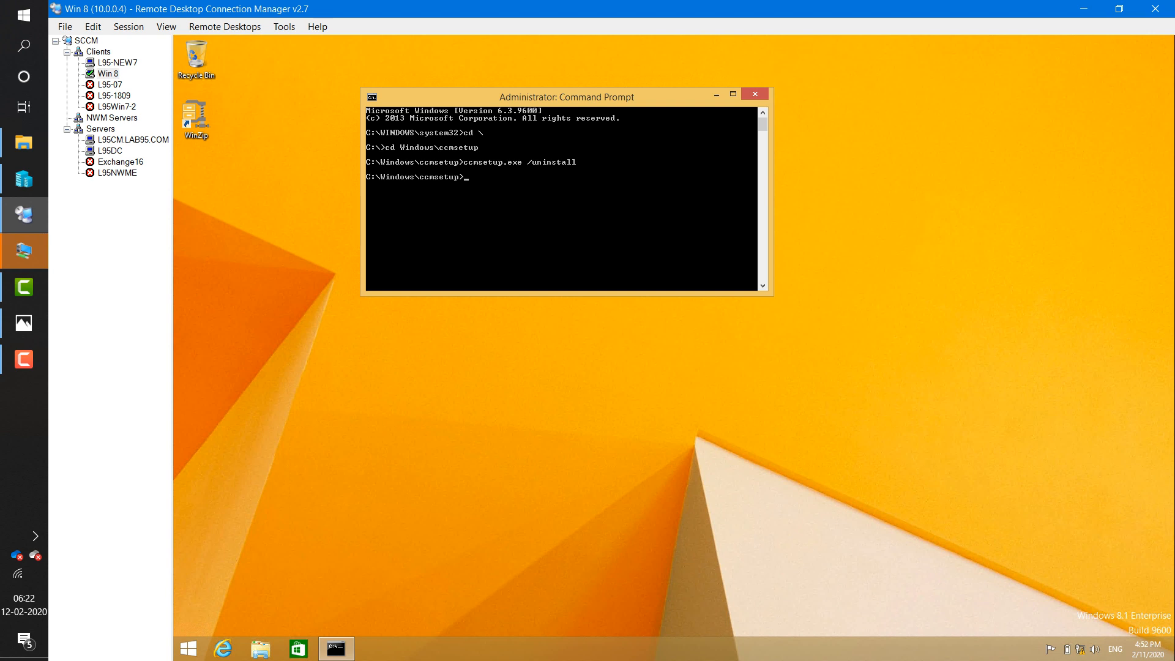
click(755, 94)
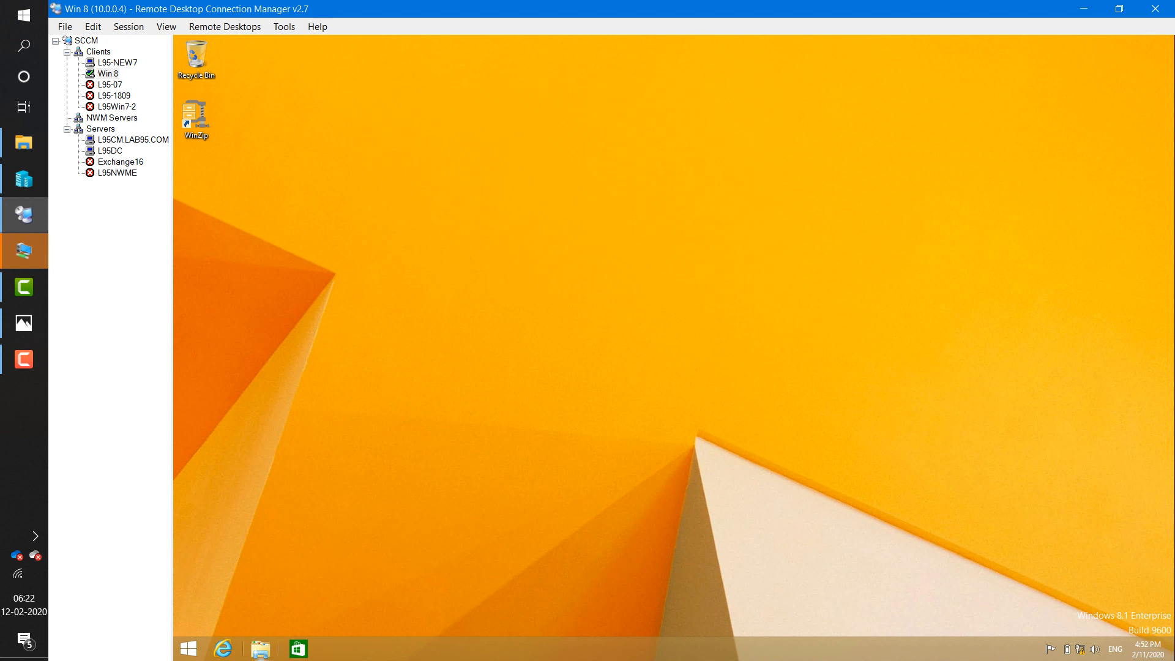
key(super+e)
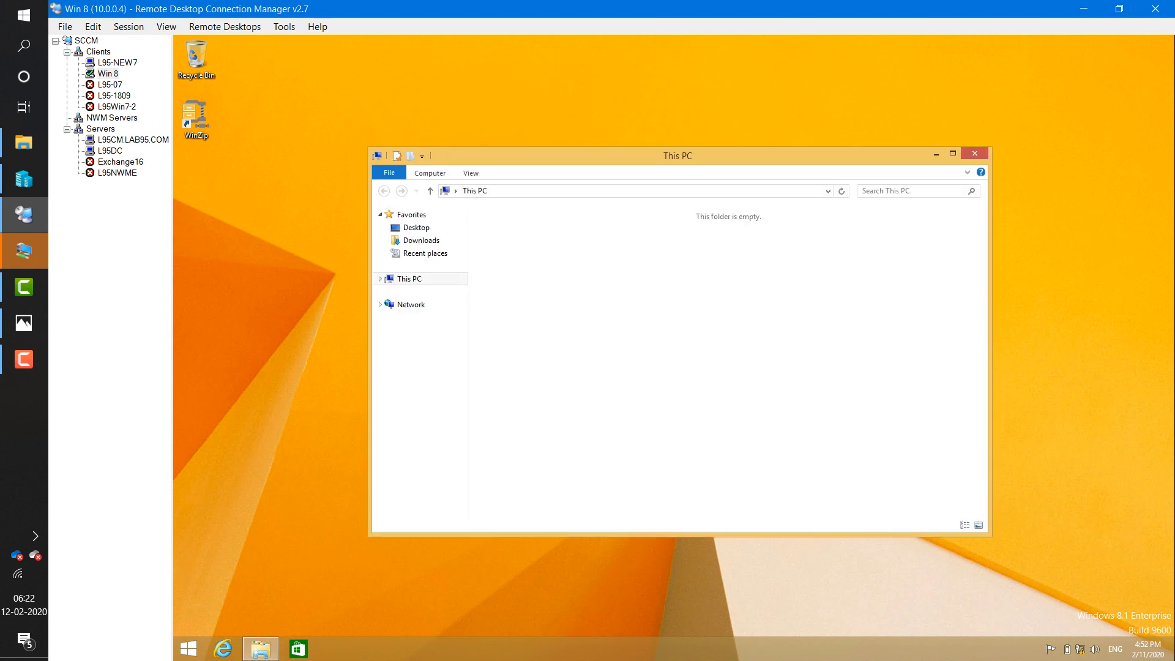
key(Return)
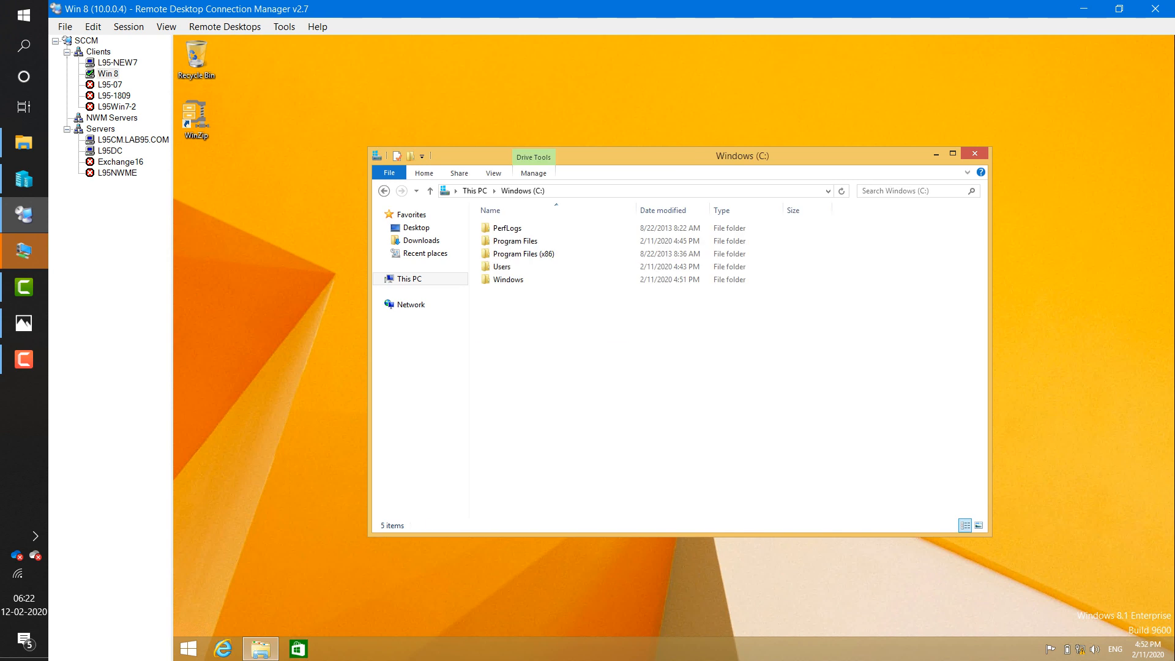
key(w)
key(Return)
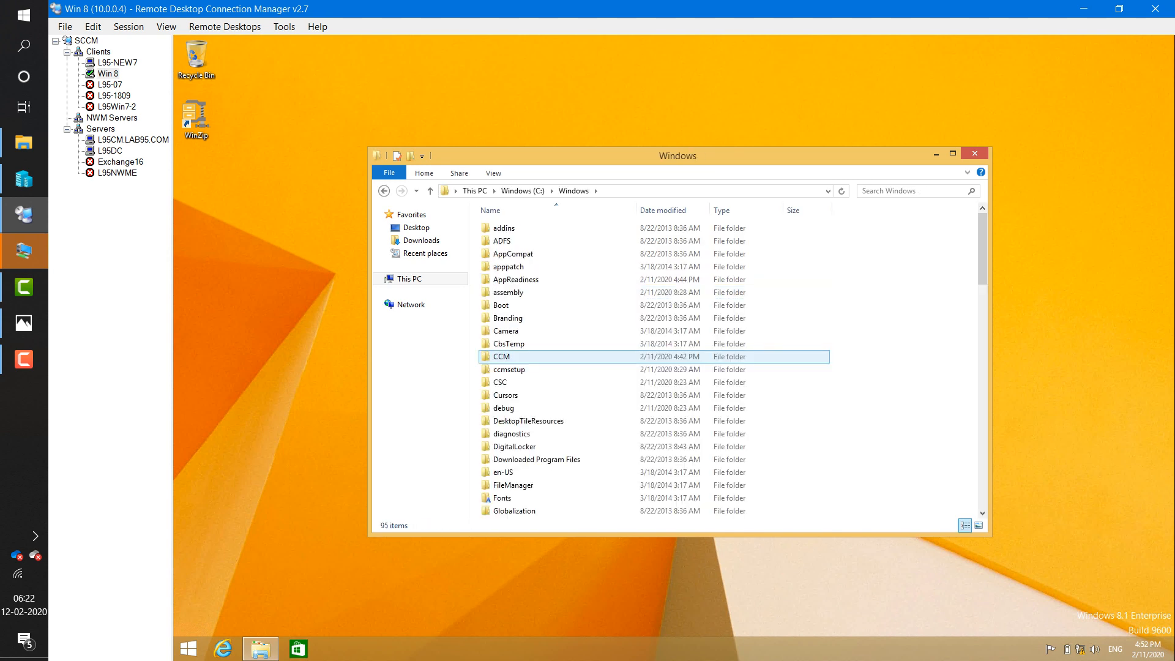
double_click(509, 369)
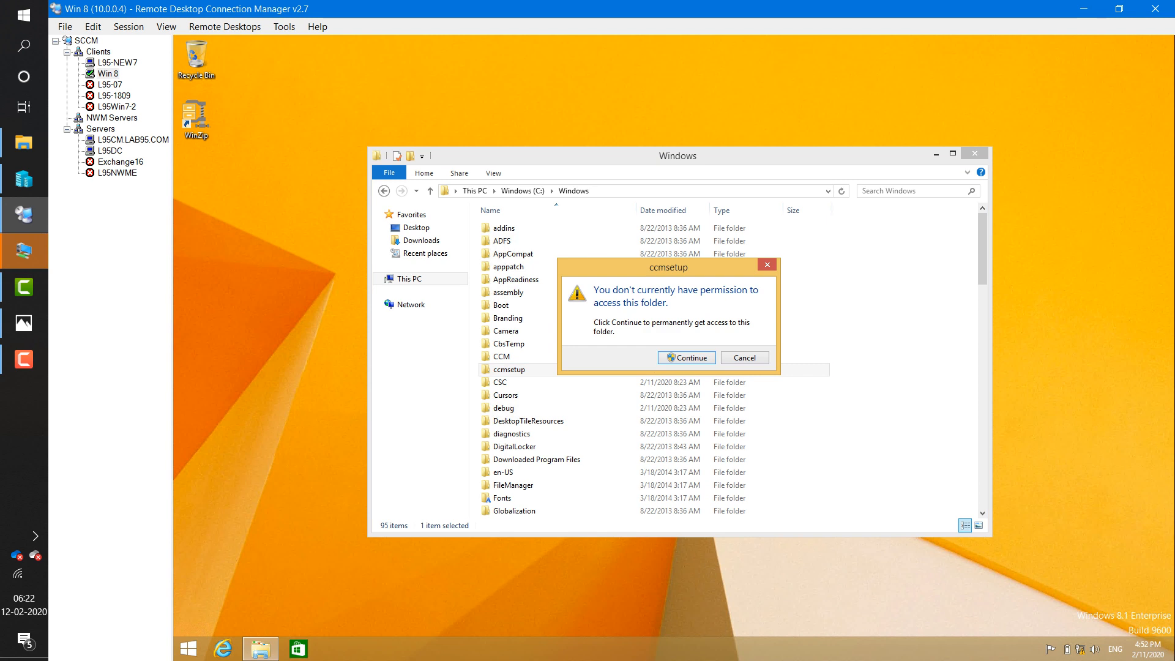
click(687, 358)
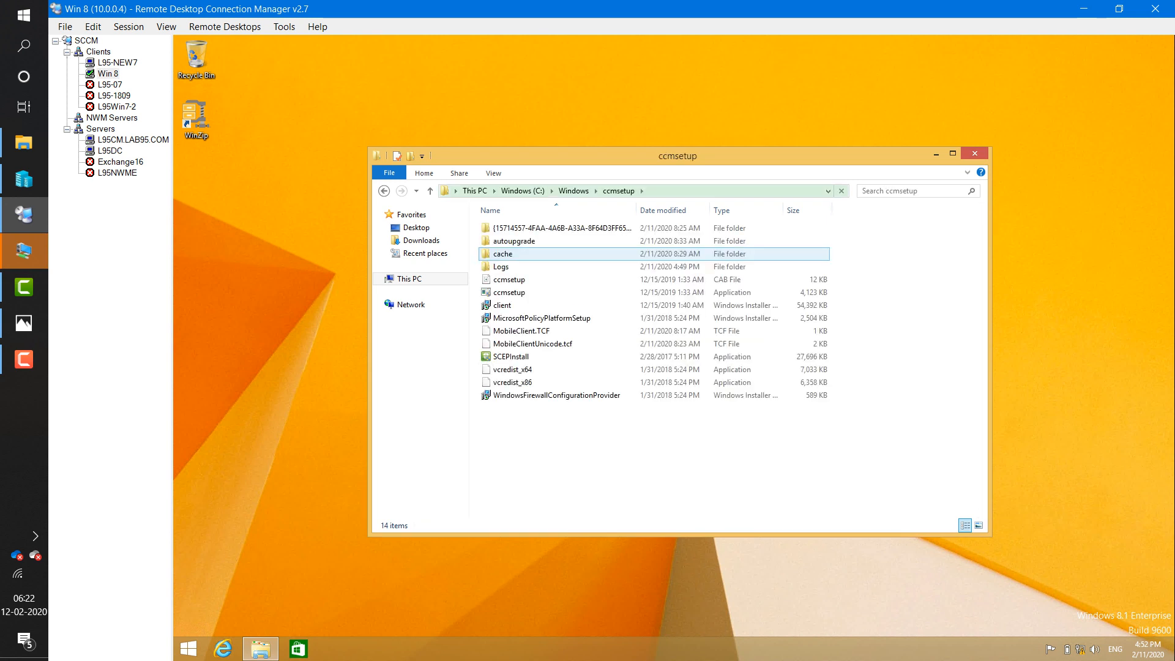
double_click(501, 266)
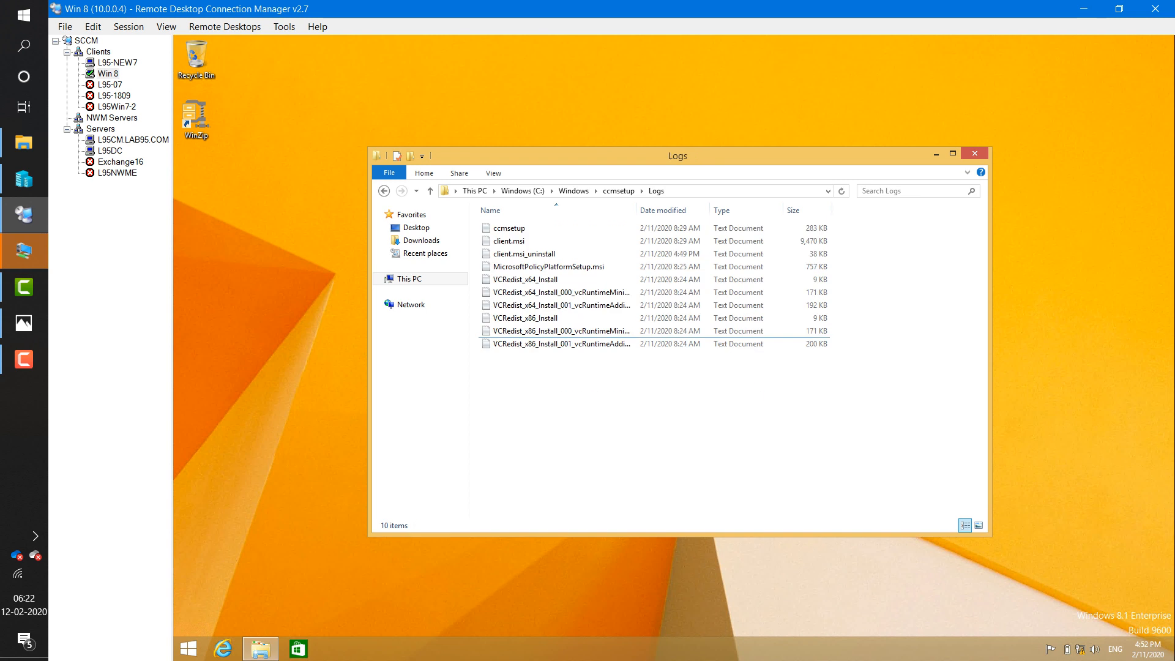
click(509, 228)
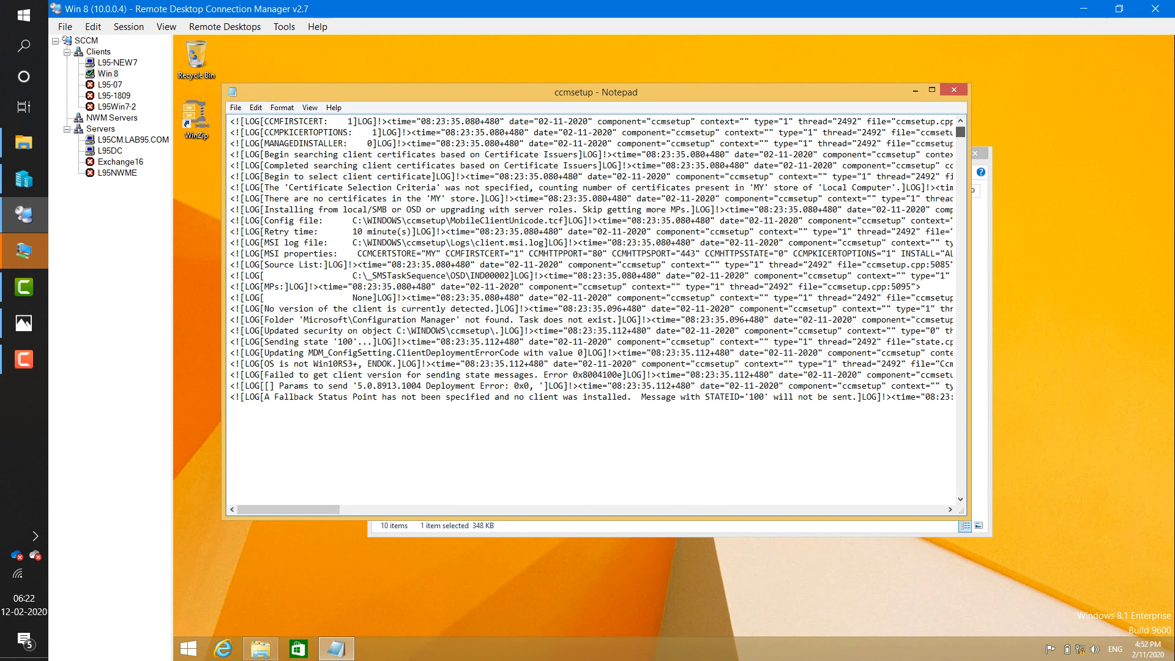
- Review the last log entries (CcmUnregisterProduct, DisableRollback, DeleteServices), then close the log and Logs window
key(ctrl+End)
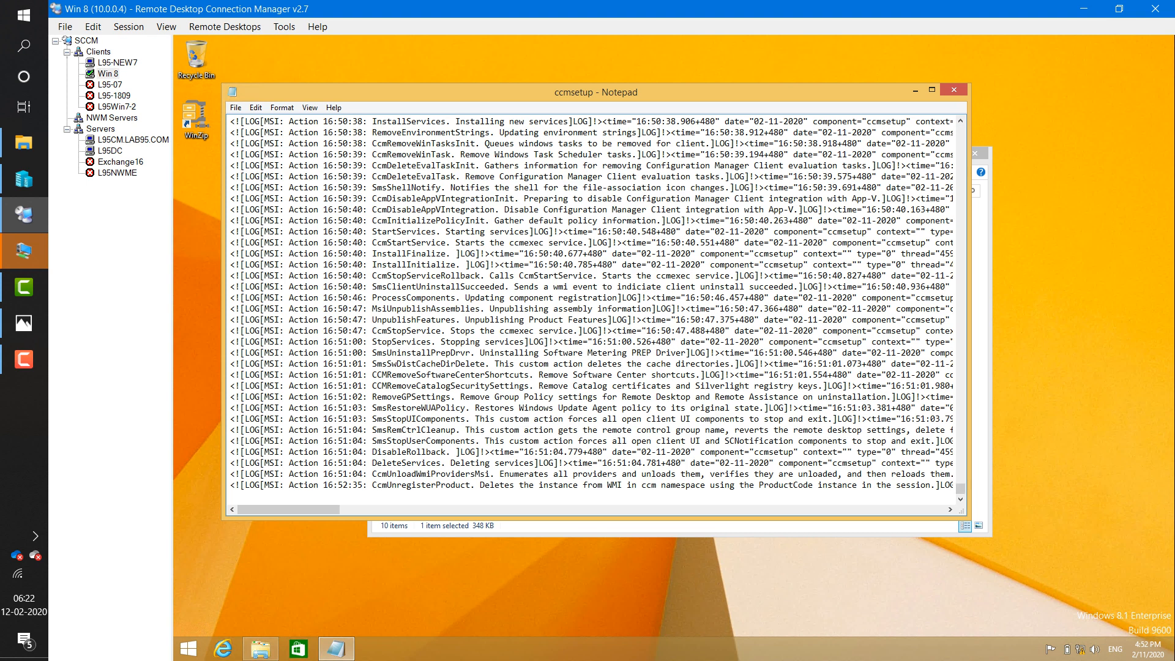
drag(372, 485, 489, 495)
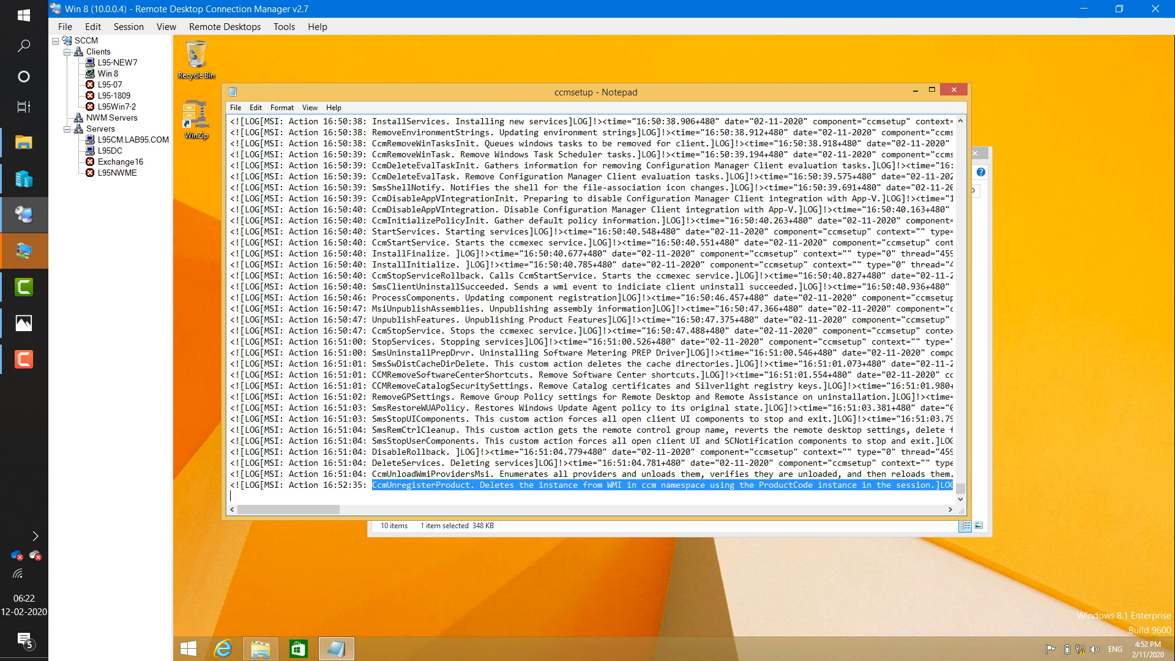
drag(387, 451, 613, 474)
drag(475, 485, 490, 495)
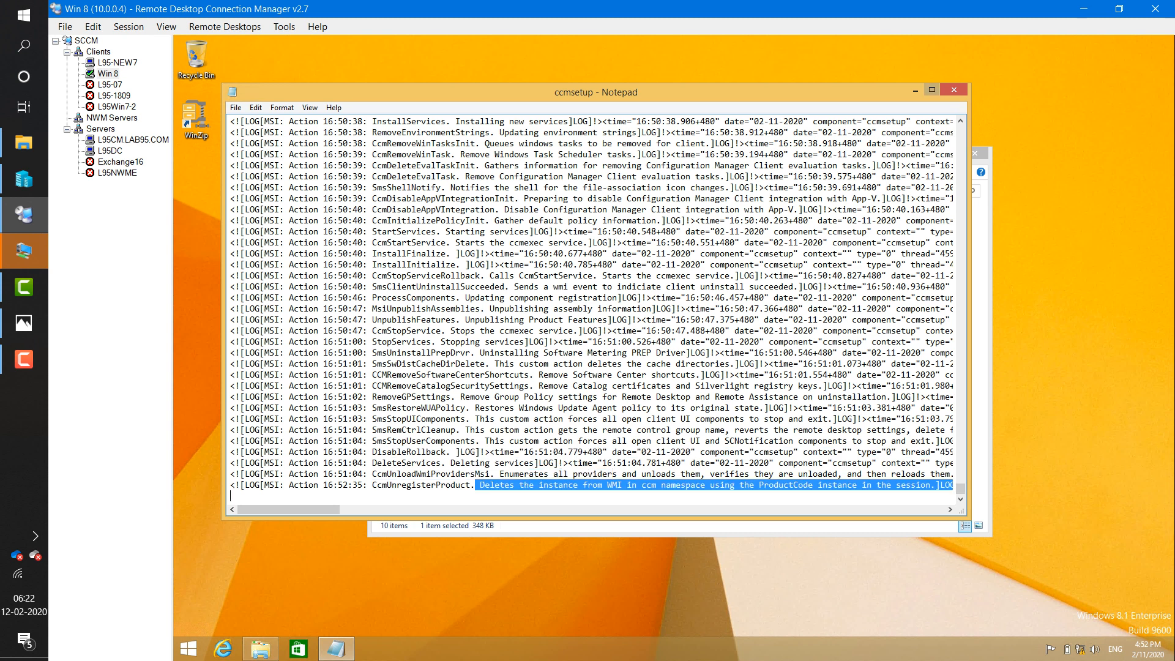
click(954, 90)
click(974, 153)
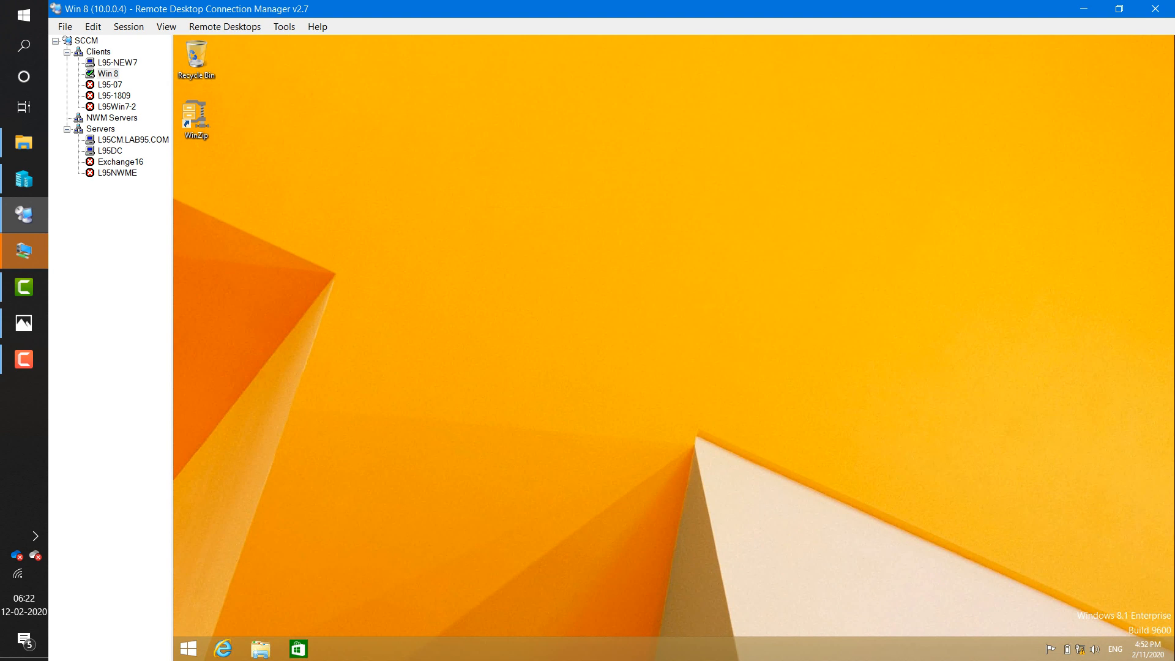
- Highlight the CcmSetup exit, product uninstall and Uninstall succeeded lines, then close Notepad
click(24, 359)
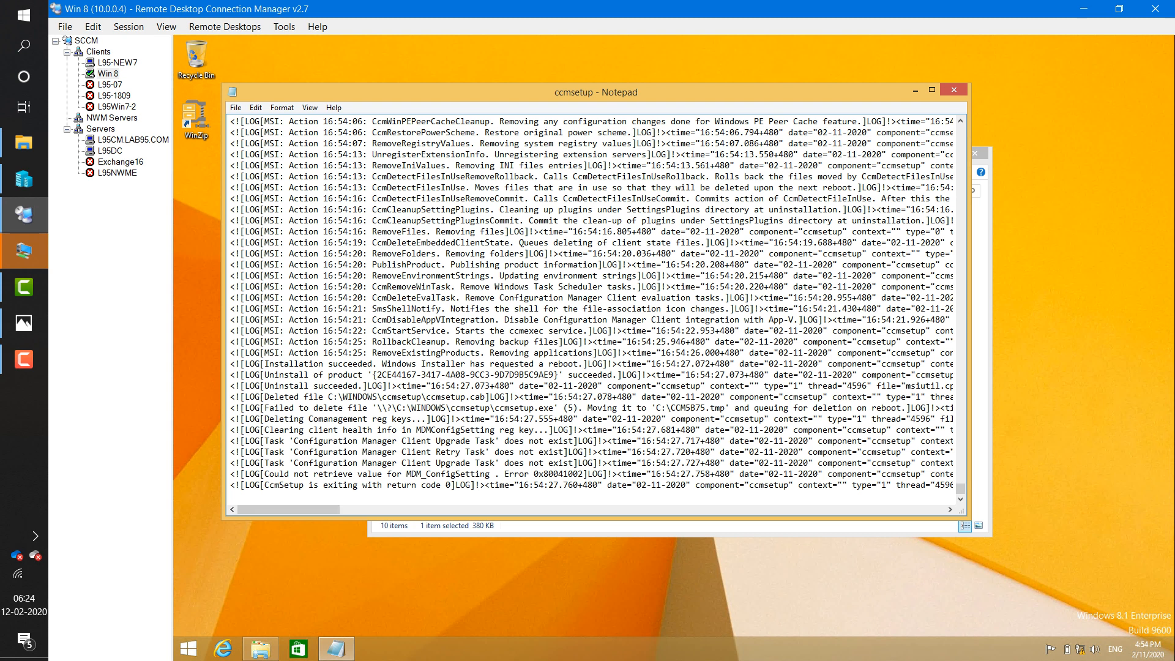
drag(264, 484, 455, 485)
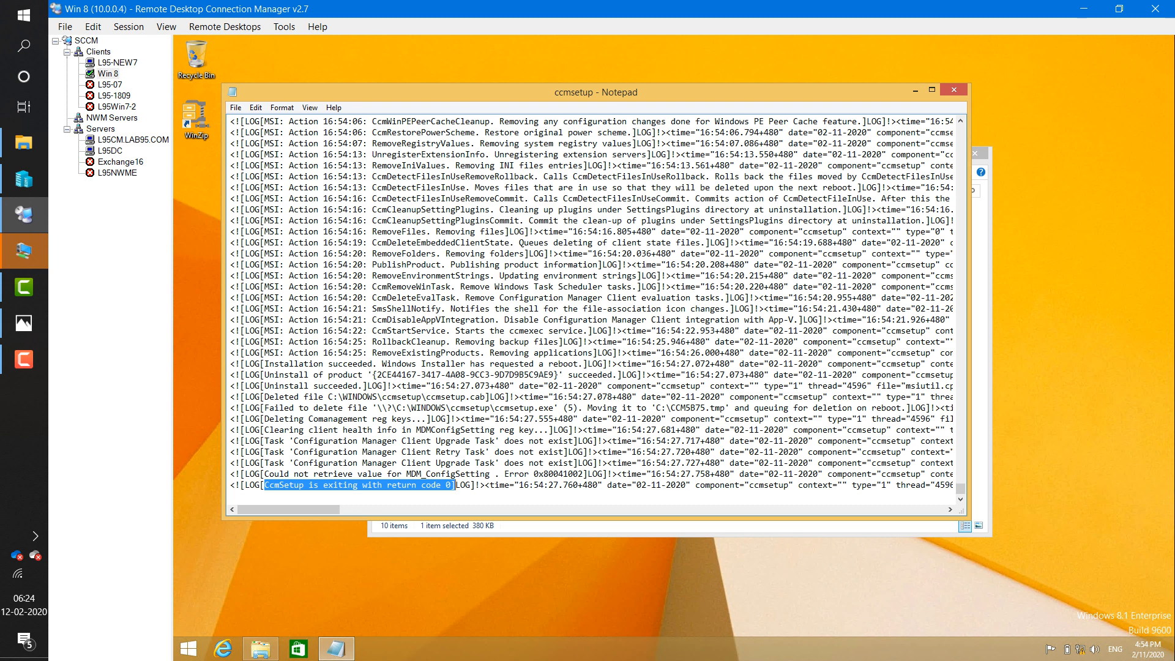
drag(270, 375, 353, 375)
drag(265, 386, 353, 386)
key(alt+F4)
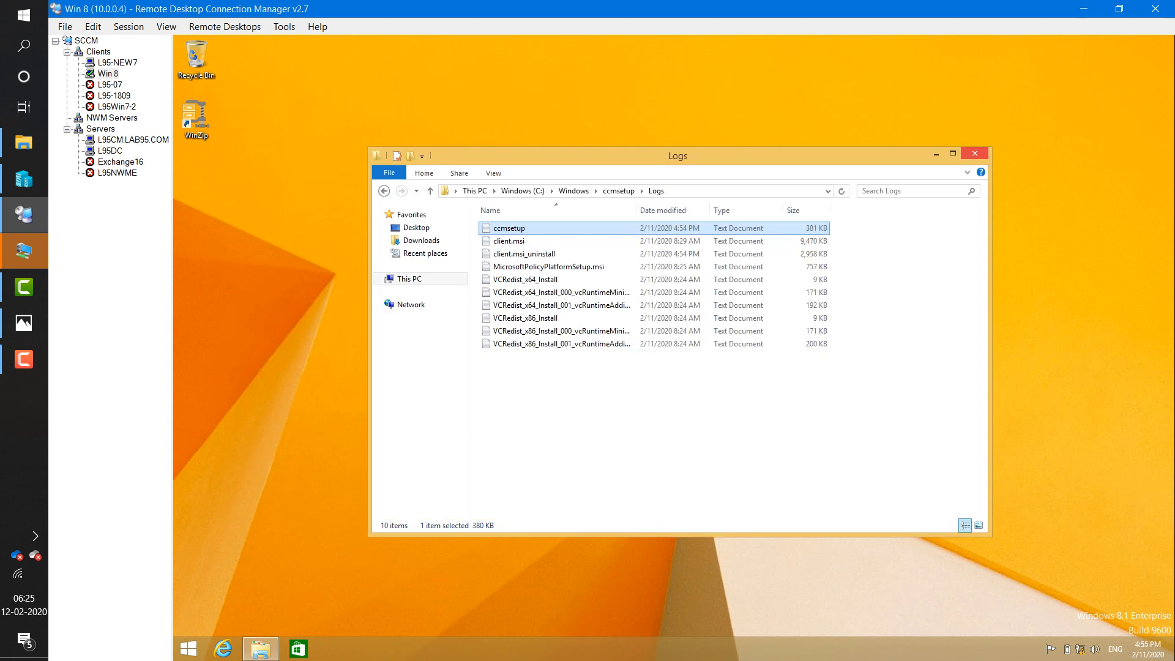
- Delete the CCM and ccmsetup folders from Win 8's C:\Windows, then switch to L95-NEW7
key(alt+F4)
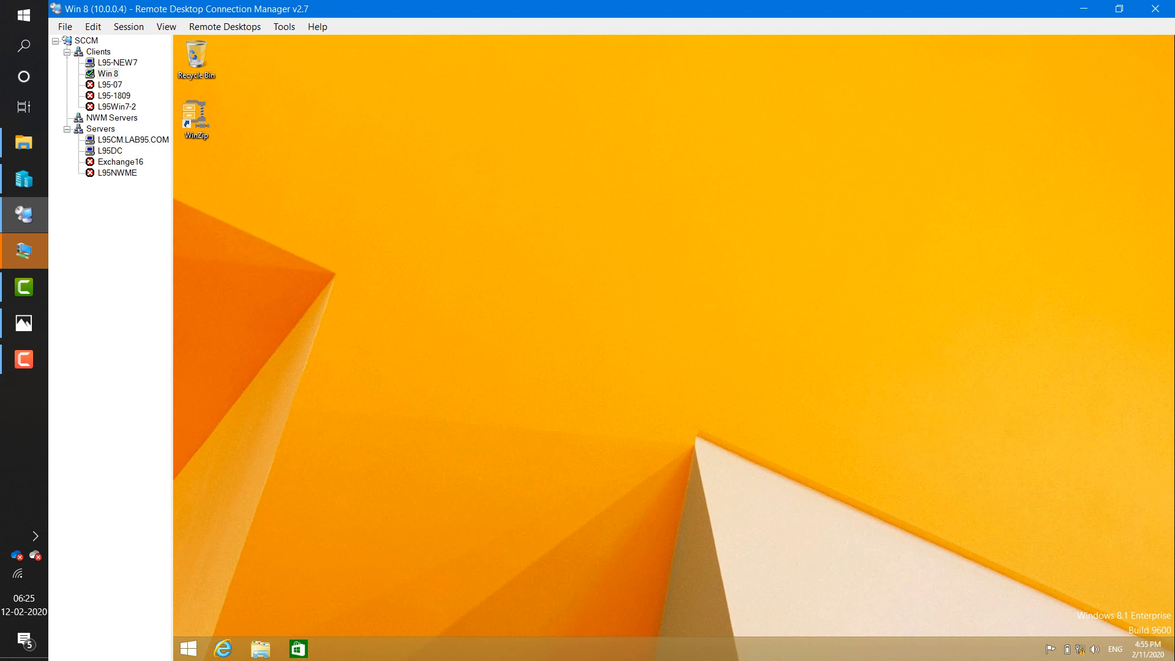
key(super+e)
double_click(535, 323)
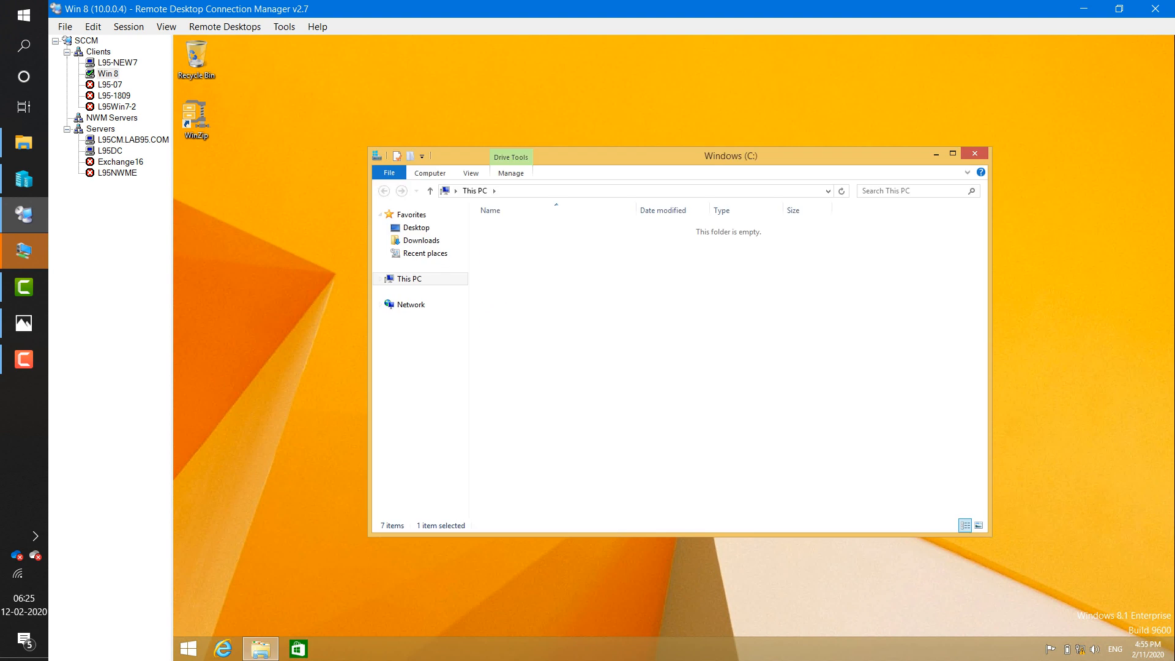
double_click(508, 280)
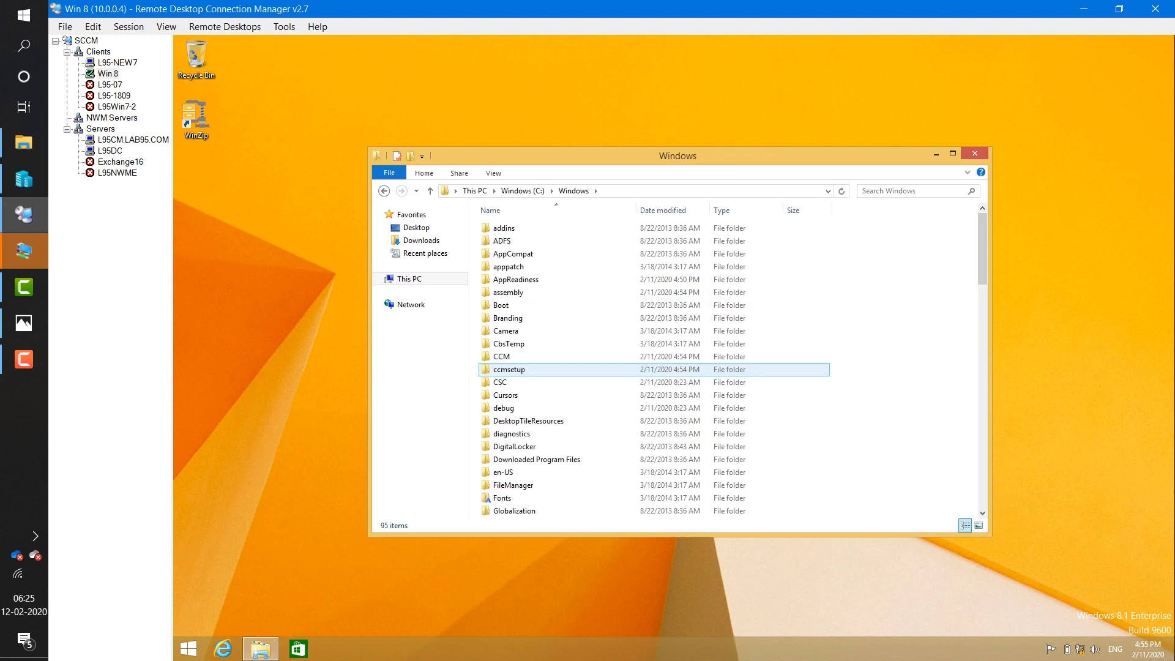
click(506, 357)
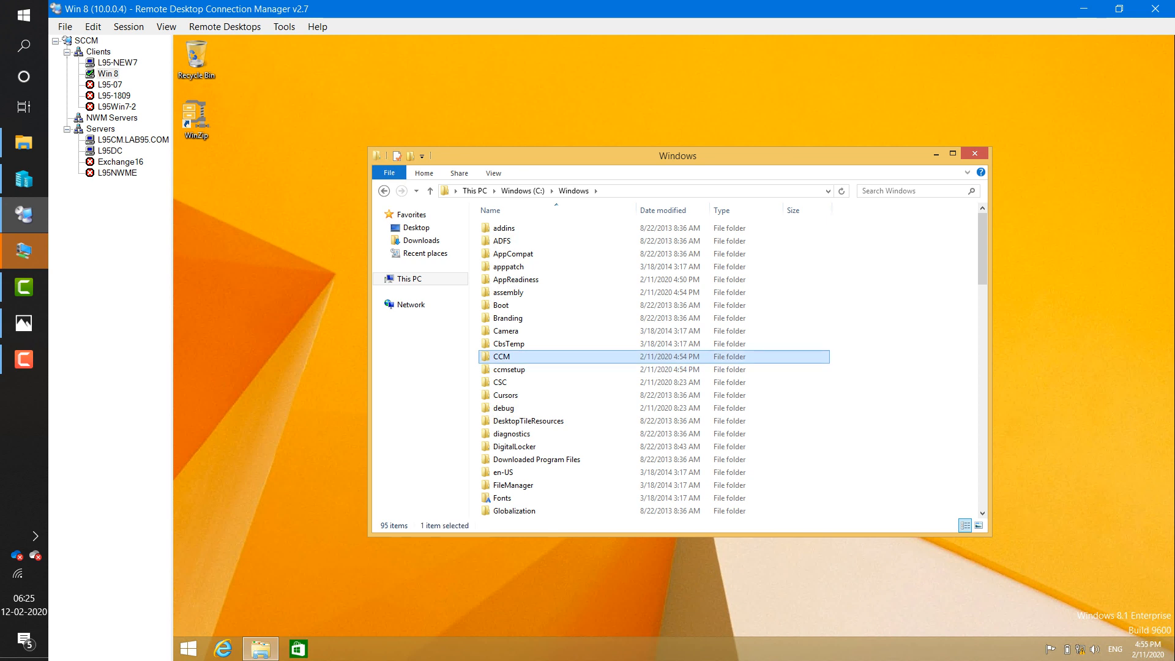
key(shift+Down)
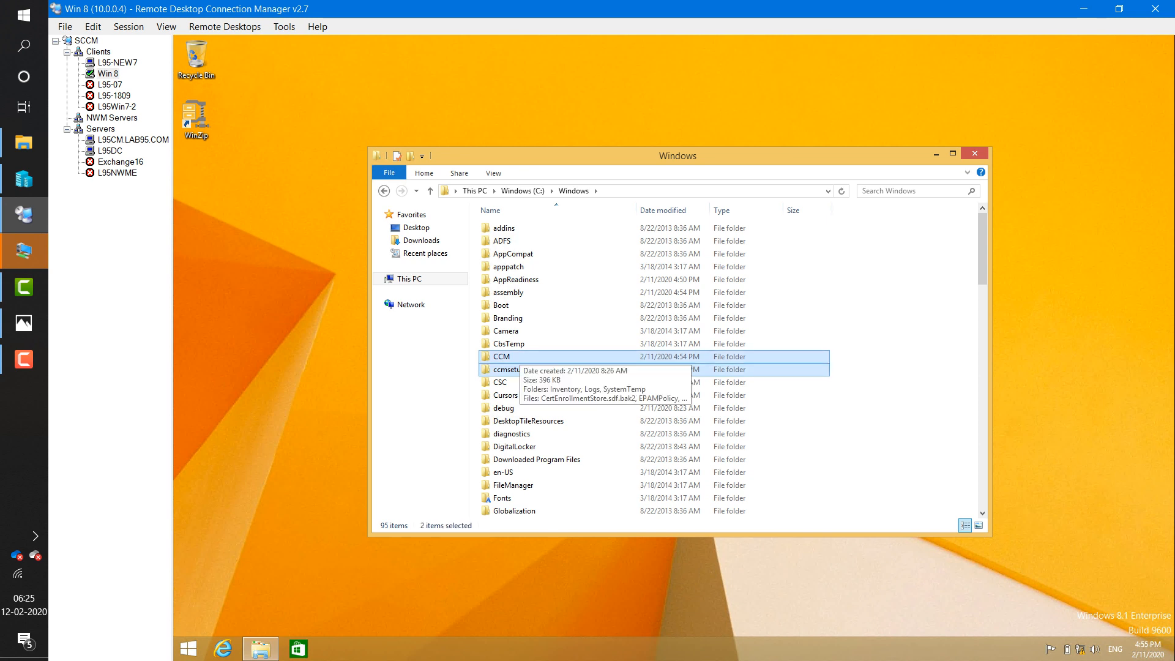
key(Delete)
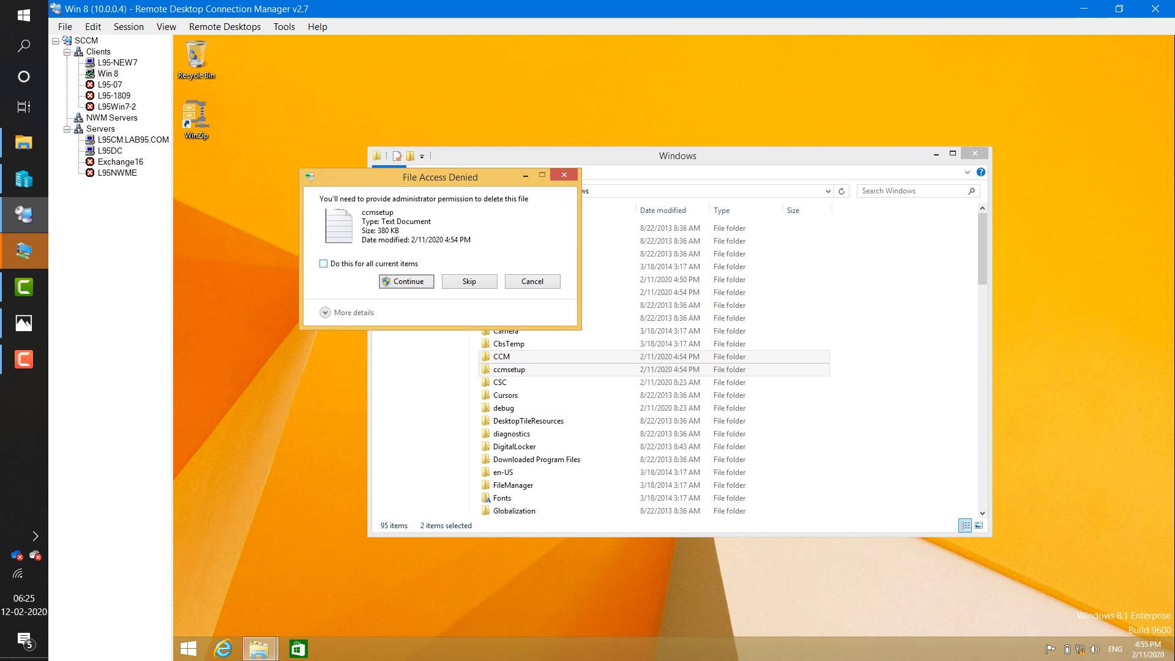
key(Return)
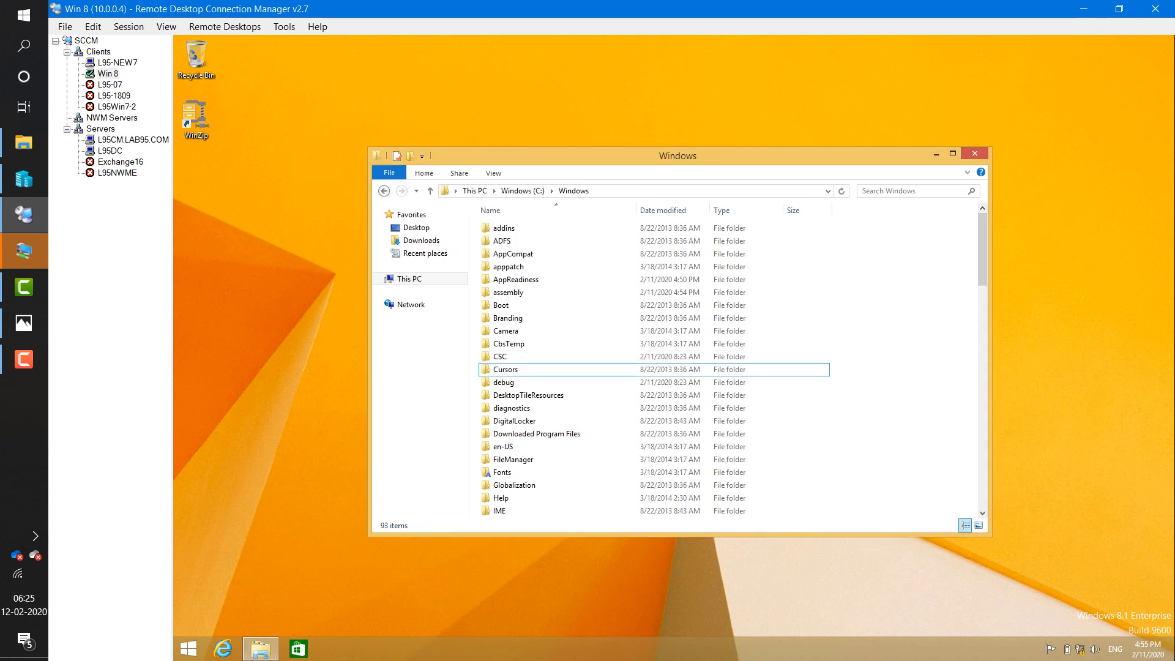
key(alt+F4)
click(117, 62)
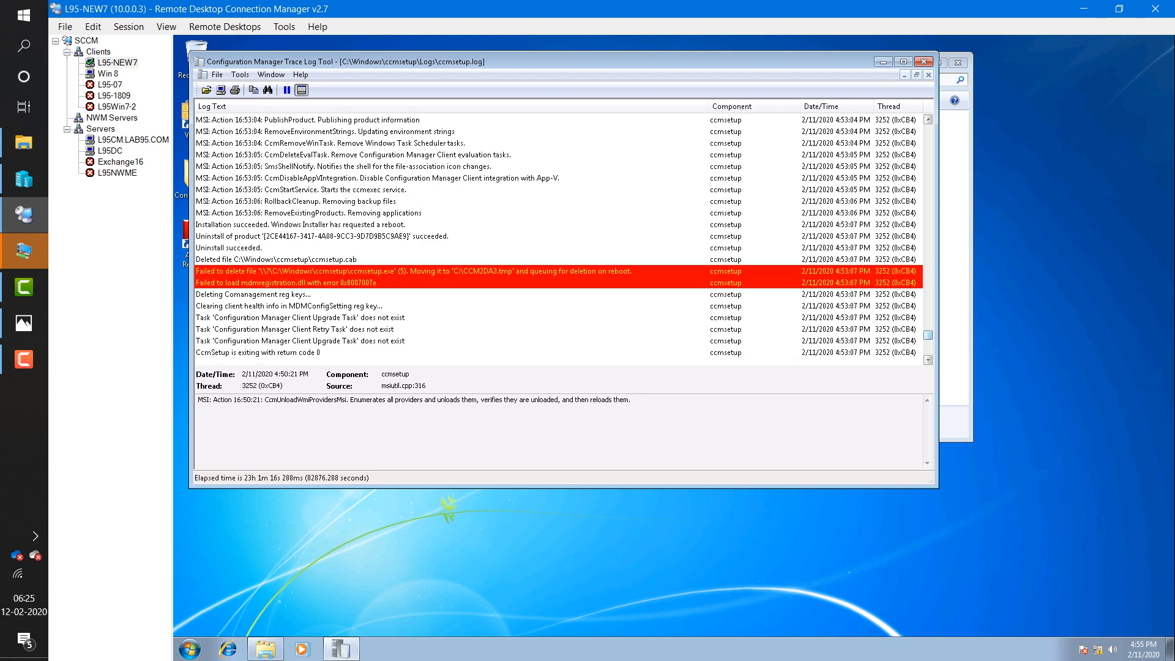
- Check the final return code 0 entry, close the trace log viewer, and go up to C:\Windows
drag(928, 335, 928, 360)
click(319, 353)
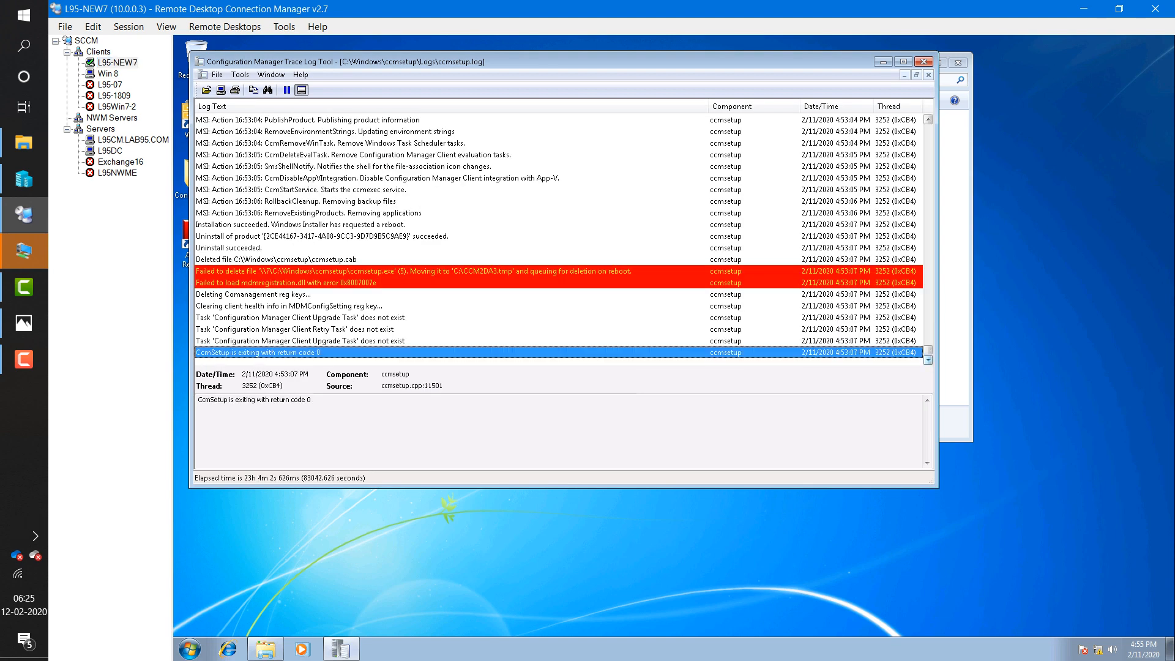
click(923, 62)
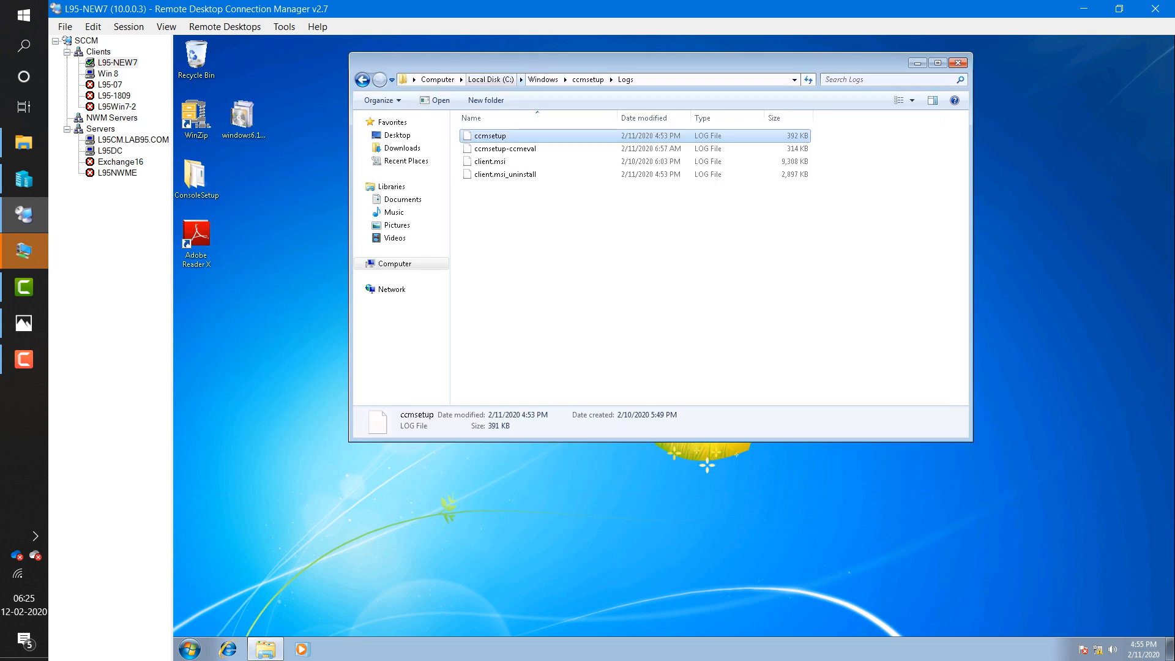
click(543, 79)
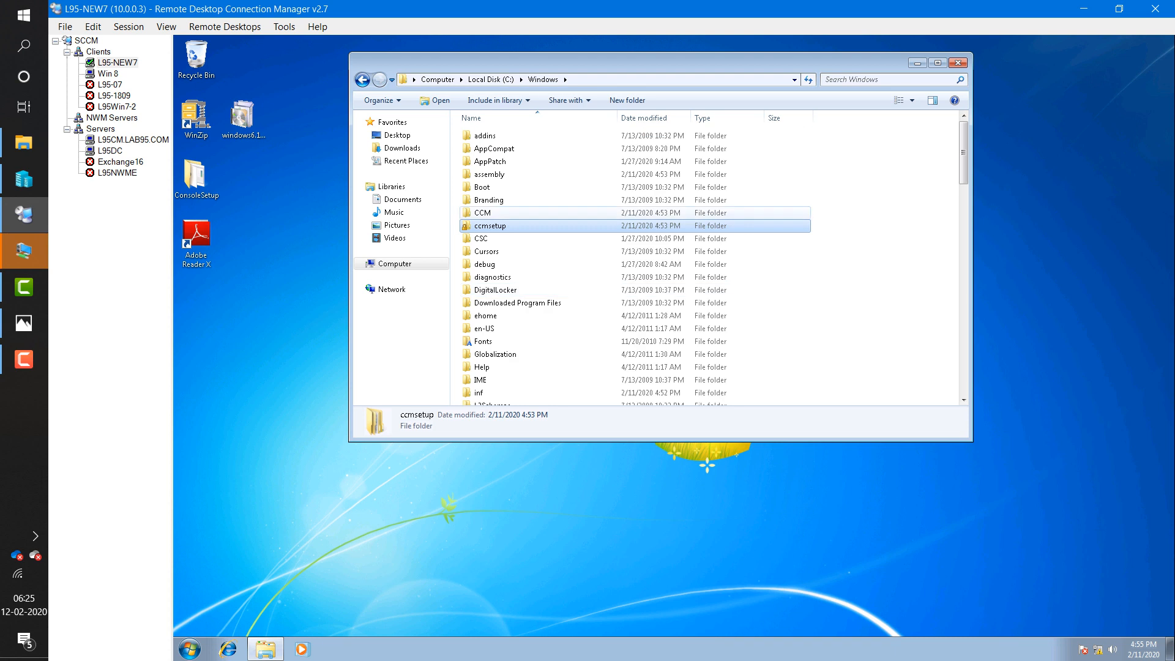
- Permanently delete CCM and ccmsetup using the admin credentials, then close the Windows folder
ctrl+click(482, 213)
key(shift+Delete)
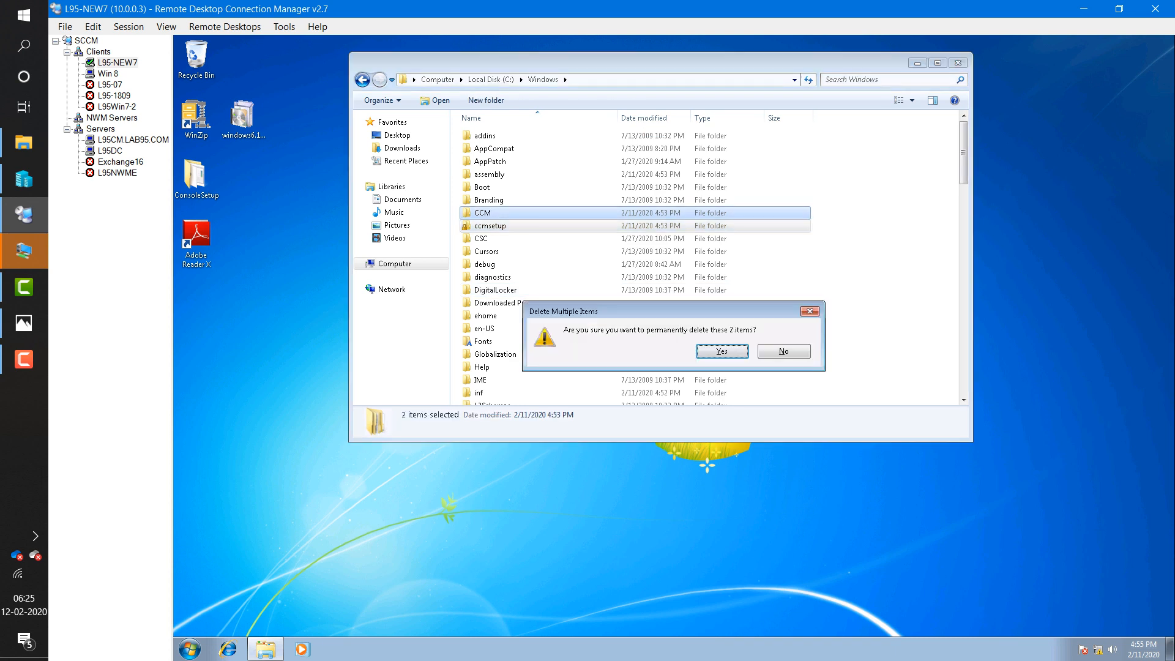
key(Return)
click(659, 382)
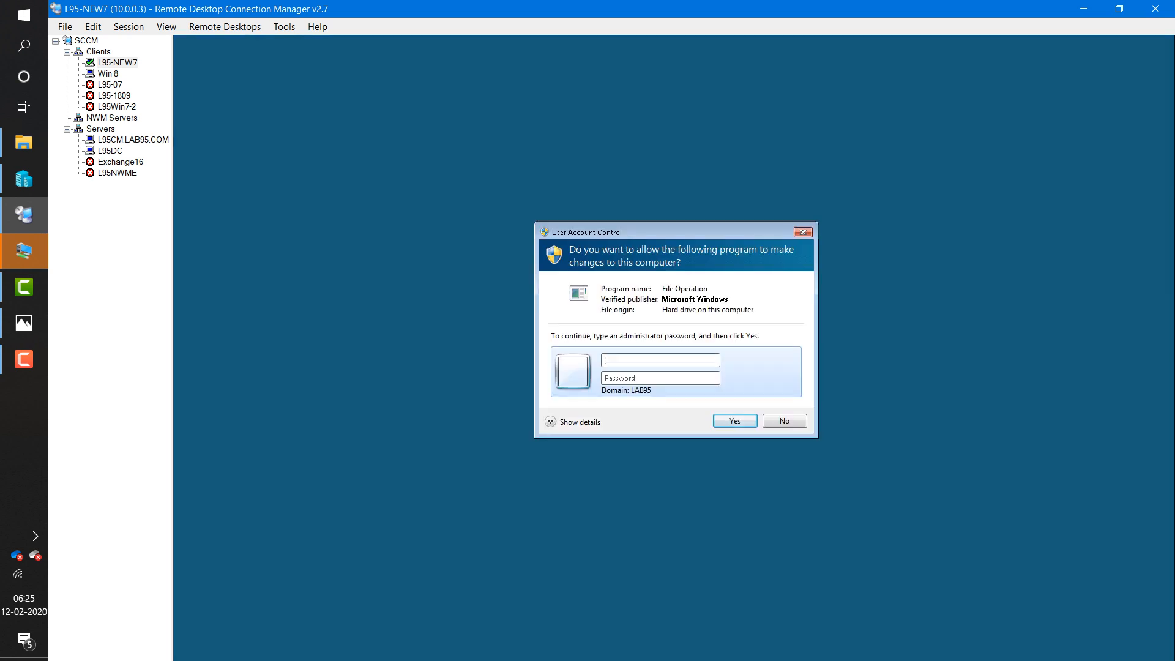
text(sccmadmin)
key(Tab)
text(•••••••)
key(Return)
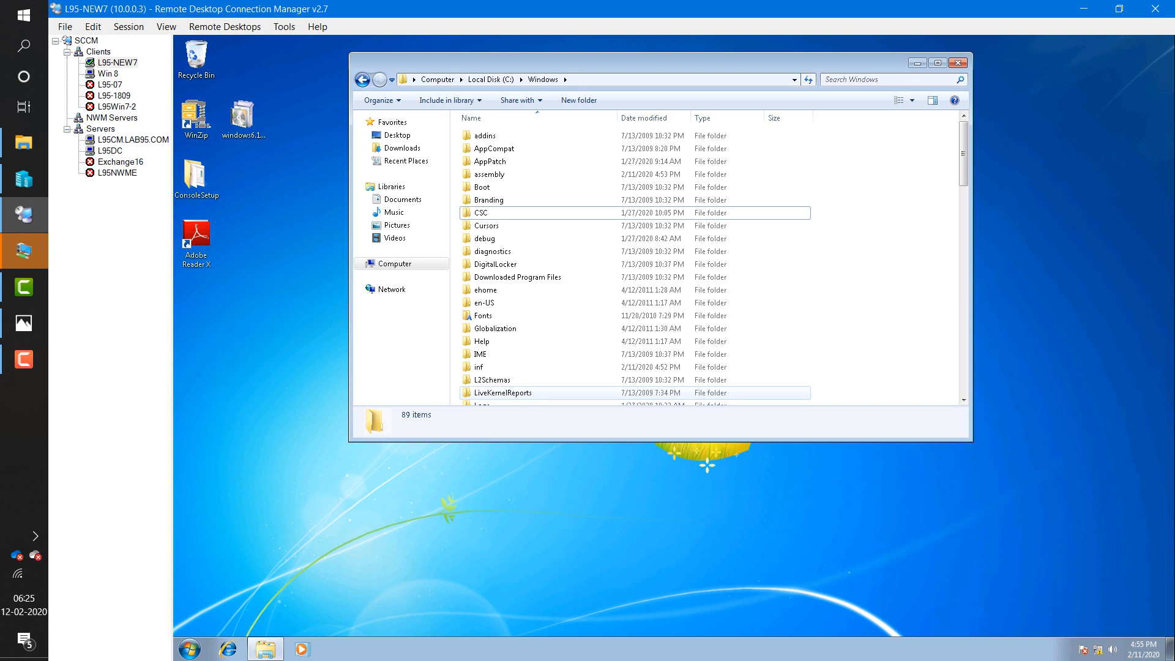
click(958, 63)
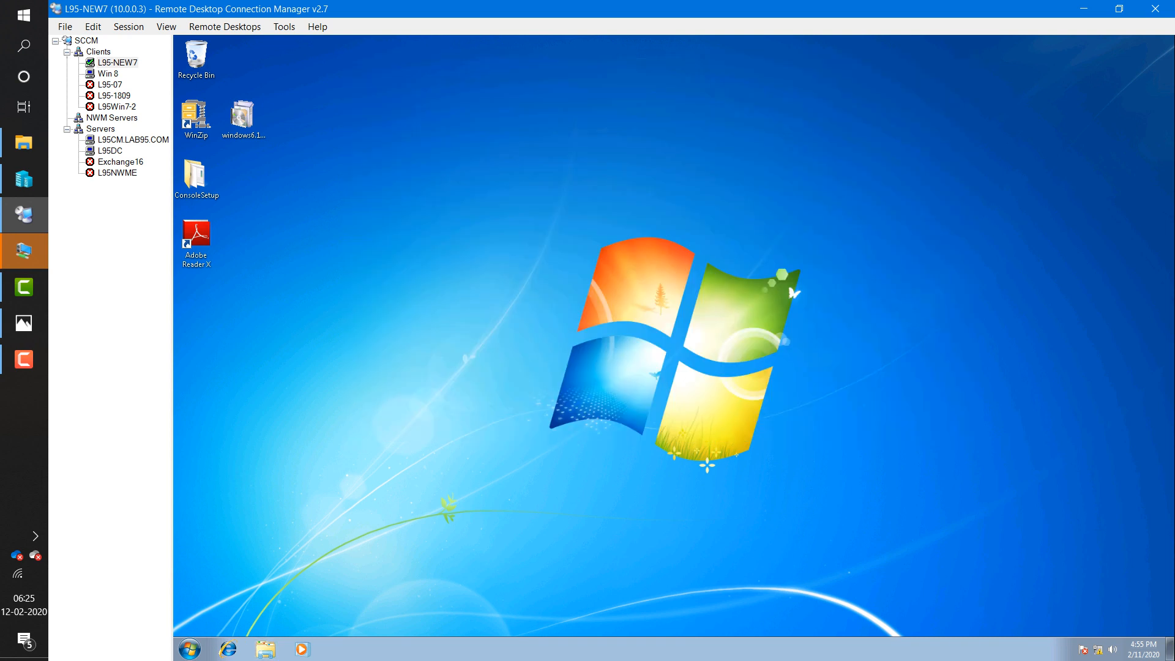
- Dismiss the Start menu, close Control Panel and refresh the desktop
click(189, 649)
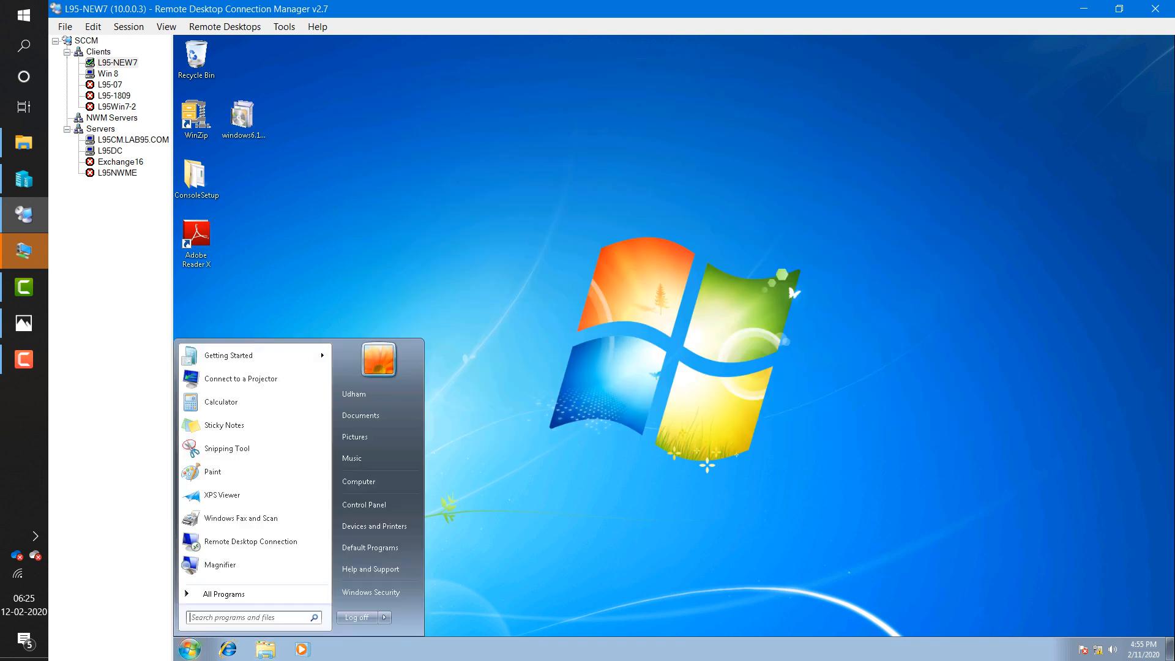
key(Escape)
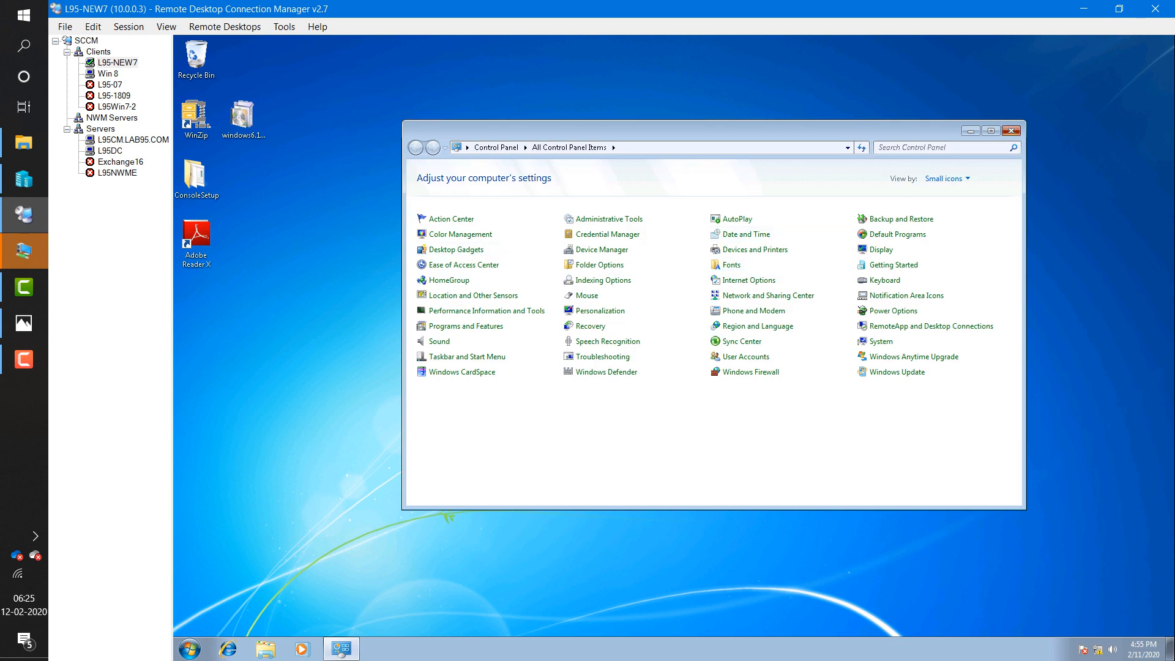
click(1010, 130)
right_click(634, 360)
click(666, 394)
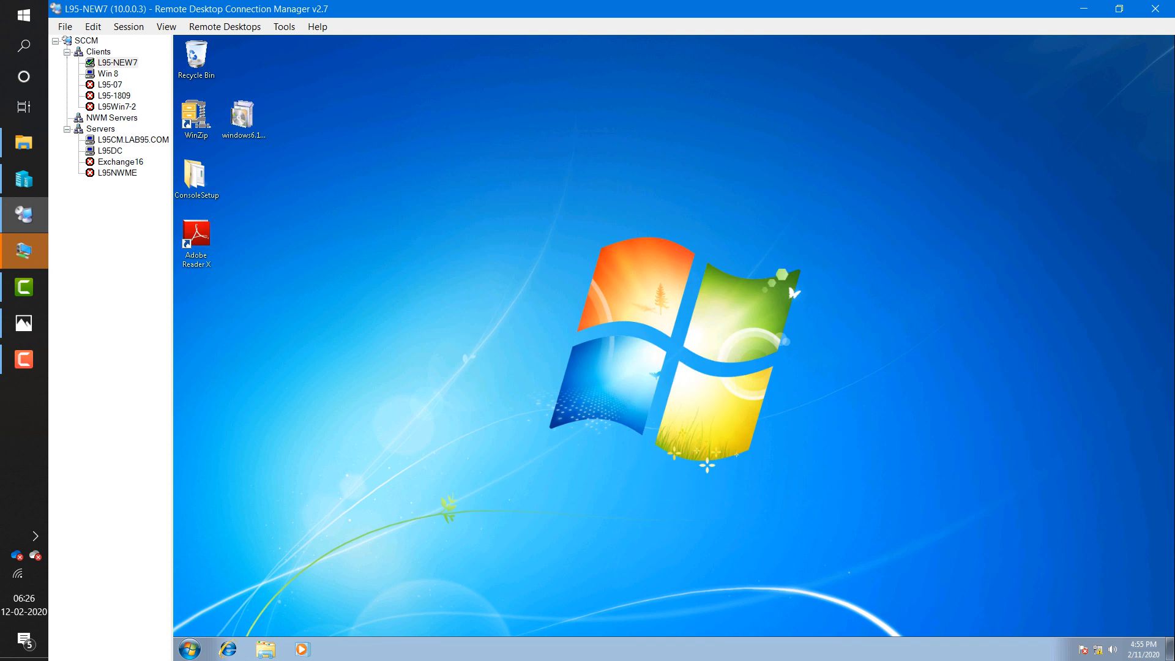
- Run ipconfig on L95-NEW7 to confirm its IPv4 address 10.0.0.3
key(super+r)
key(Return)
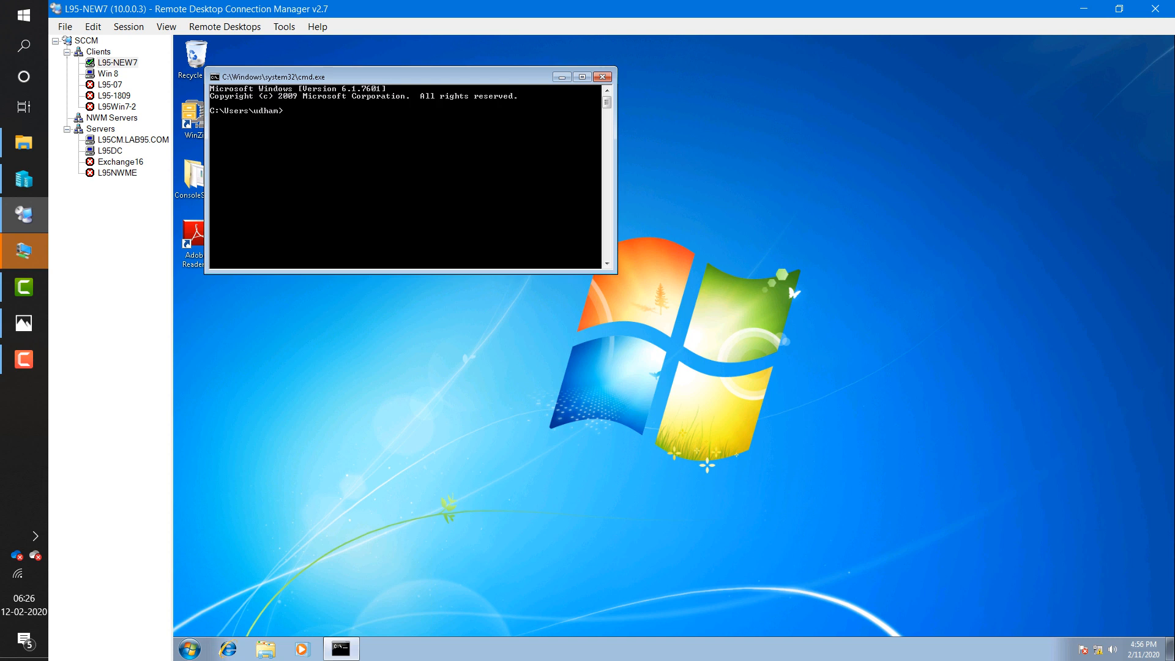
text(ipconfig)
key(Return)
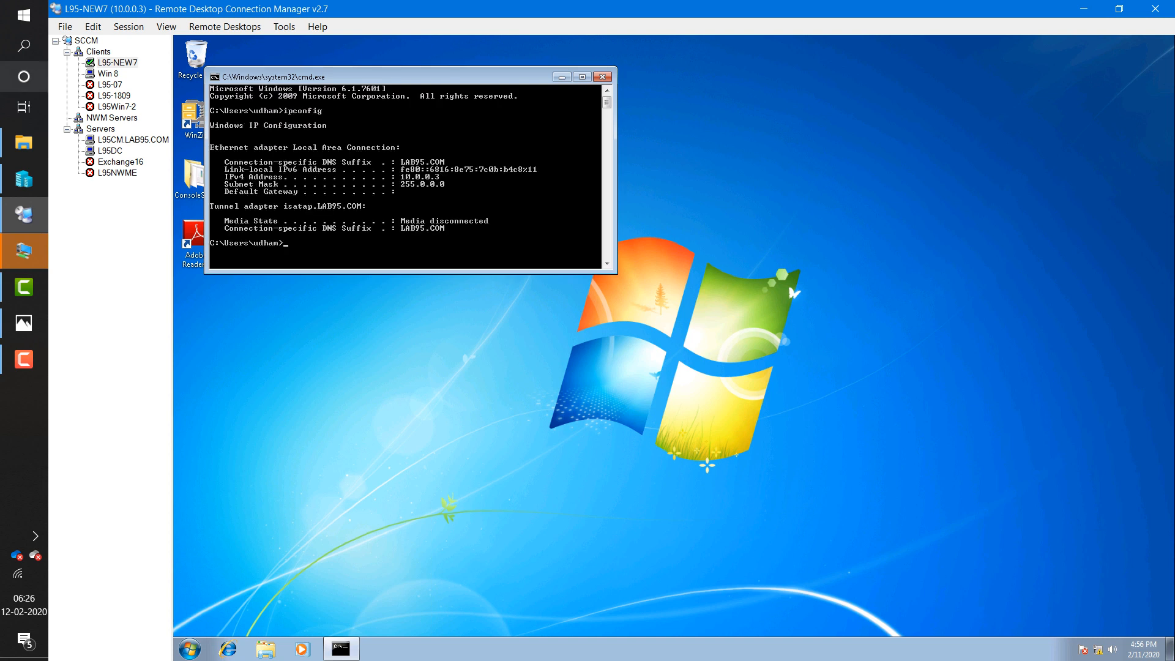
- Run ipconfig on the Win 8 machine (IPv4 10.0.0.4), then close its command prompt
click(108, 73)
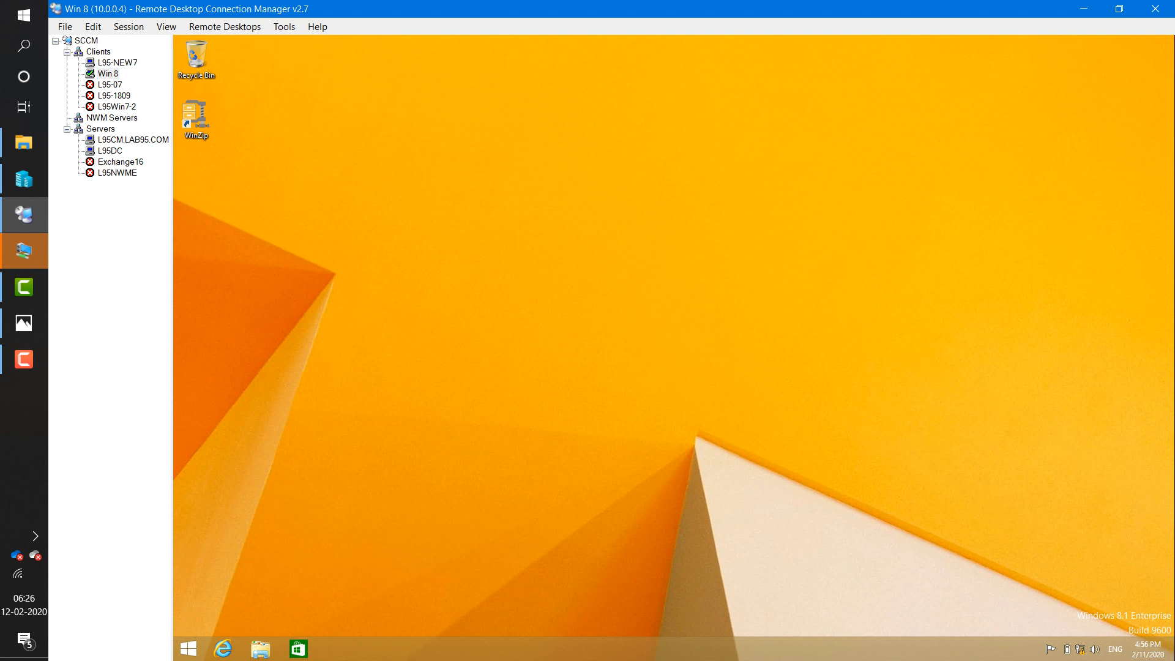
key(super+r)
text(cmd)
key(Return)
text(i)
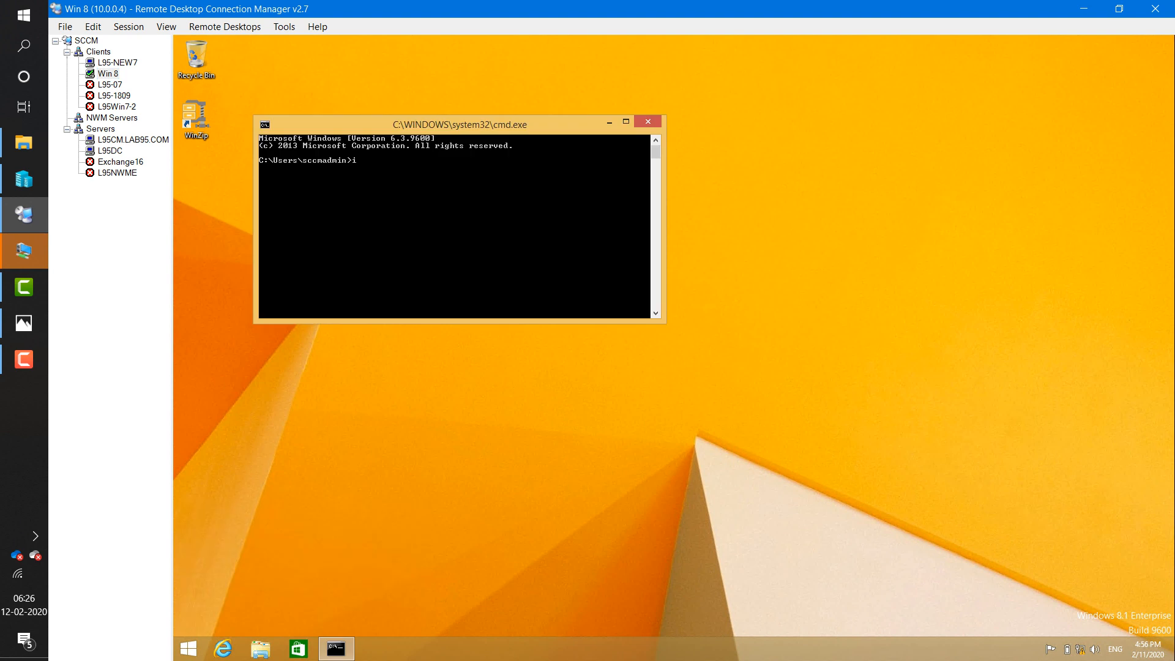
text(pconfig)
key(Return)
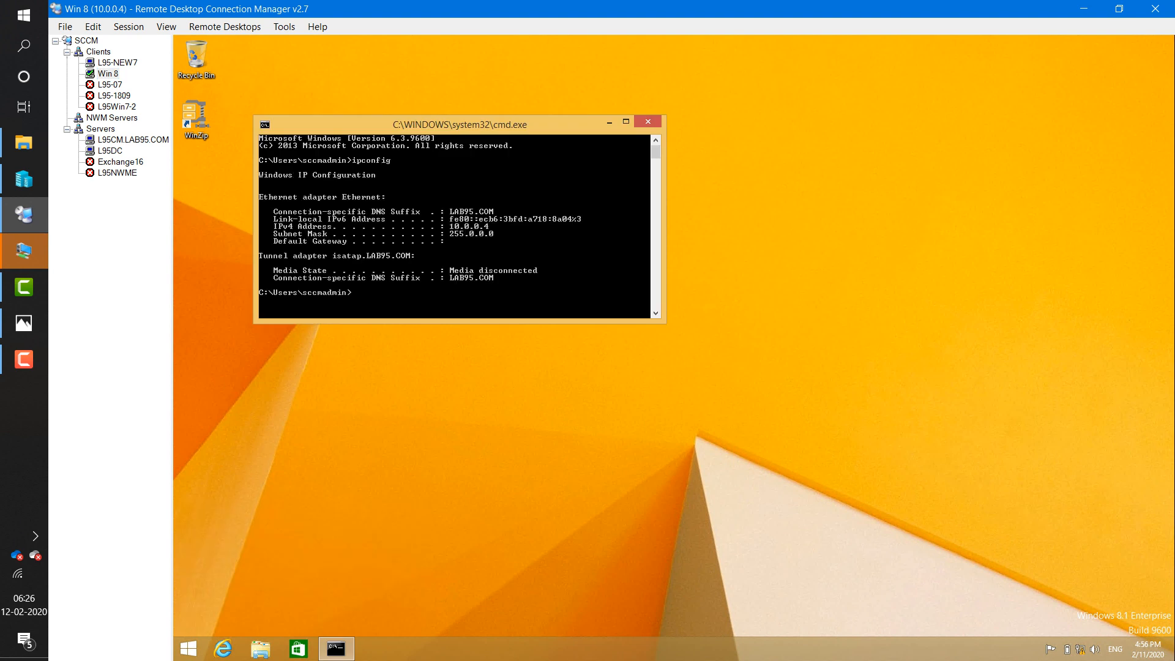
drag(459, 124, 553, 128)
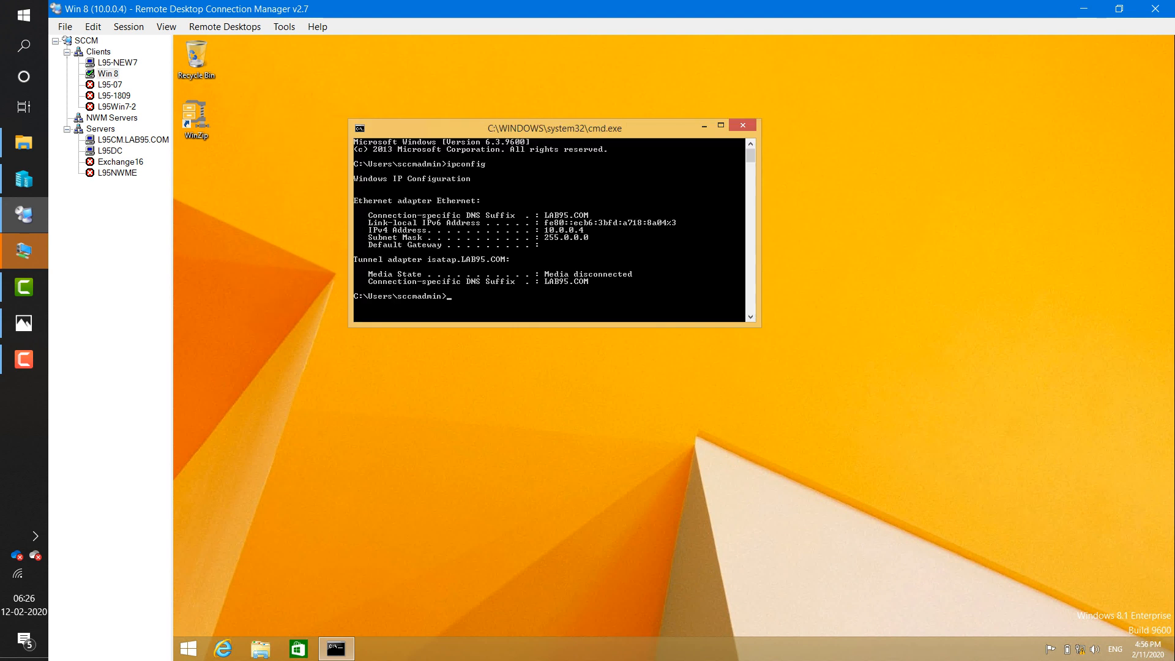
click(742, 125)
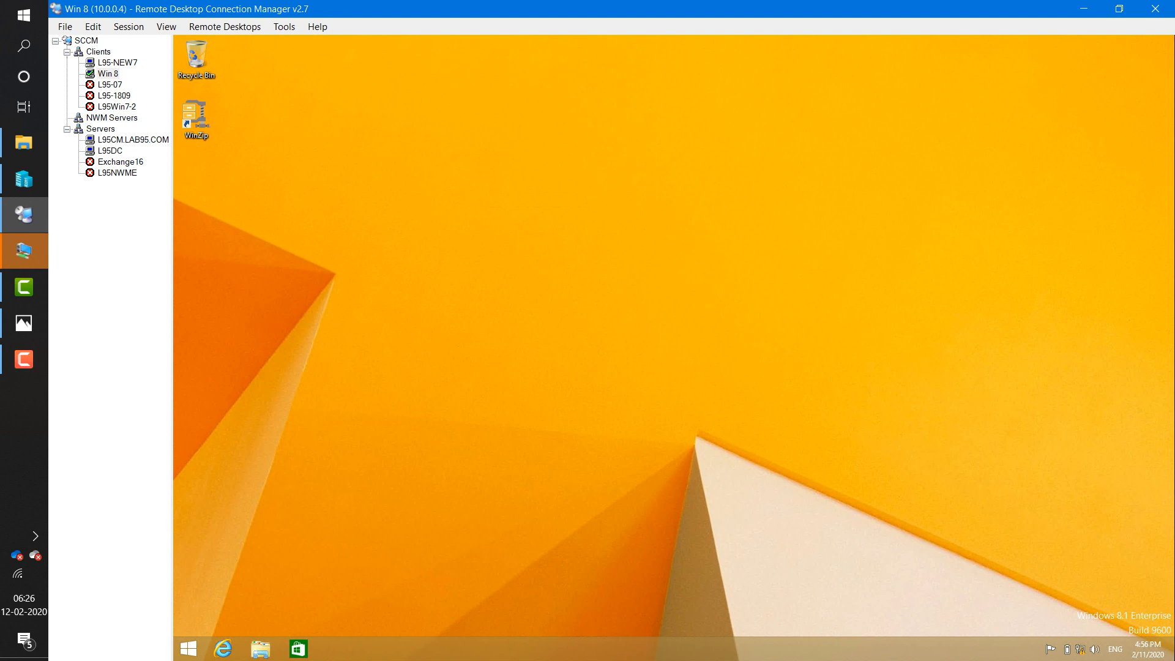
- On L95CM, open Properties of the 10.0.0.1-10.0.0.50 HeadOffice - China1 boundary under Hierarchy Configuration
click(133, 139)
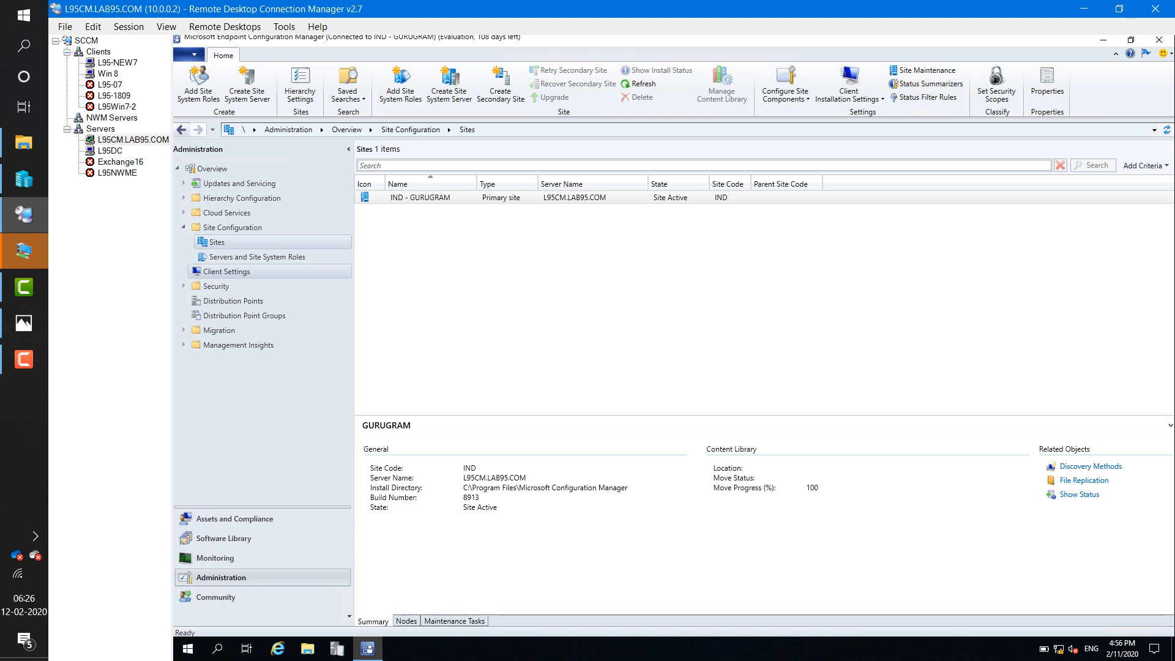
click(183, 198)
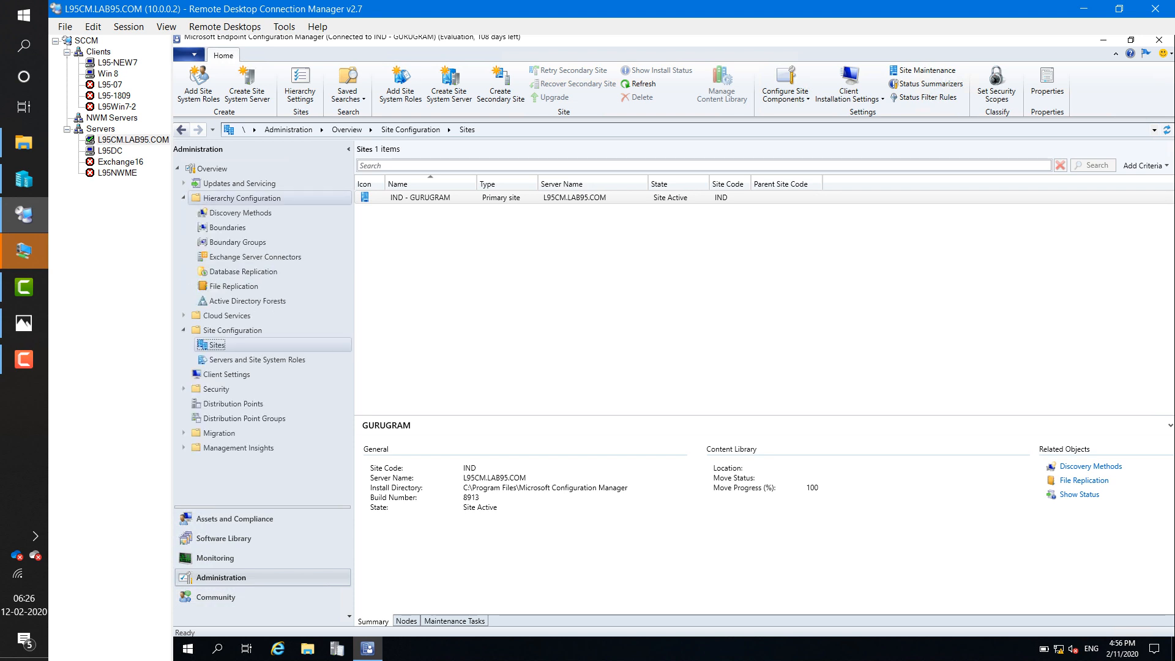
click(228, 227)
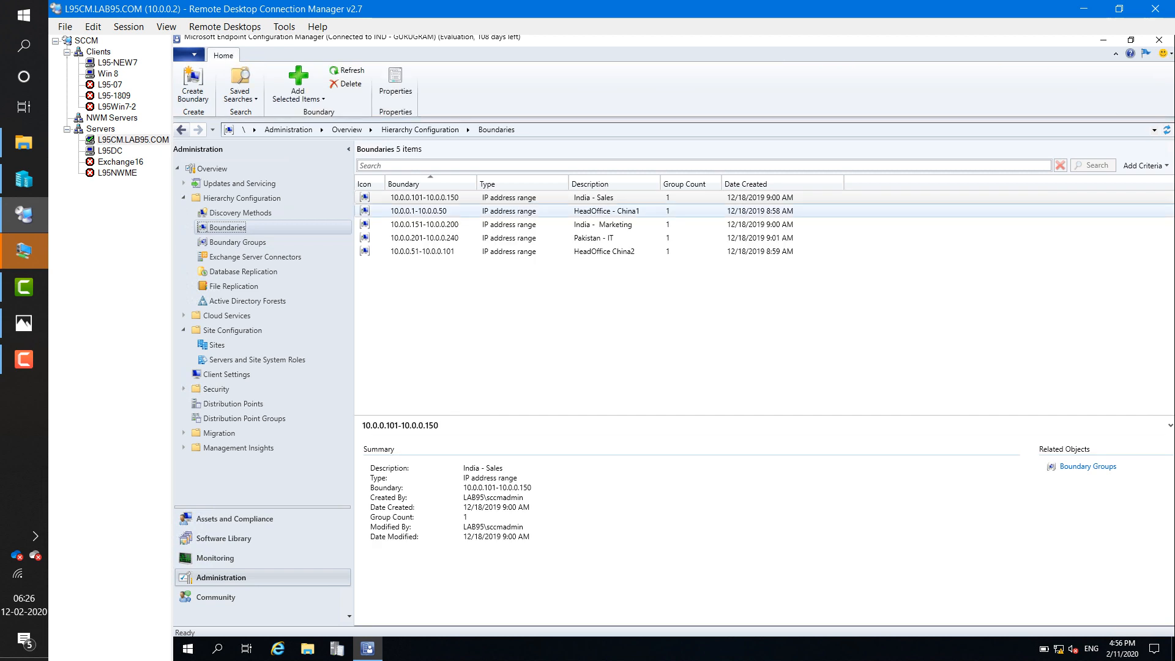
click(418, 211)
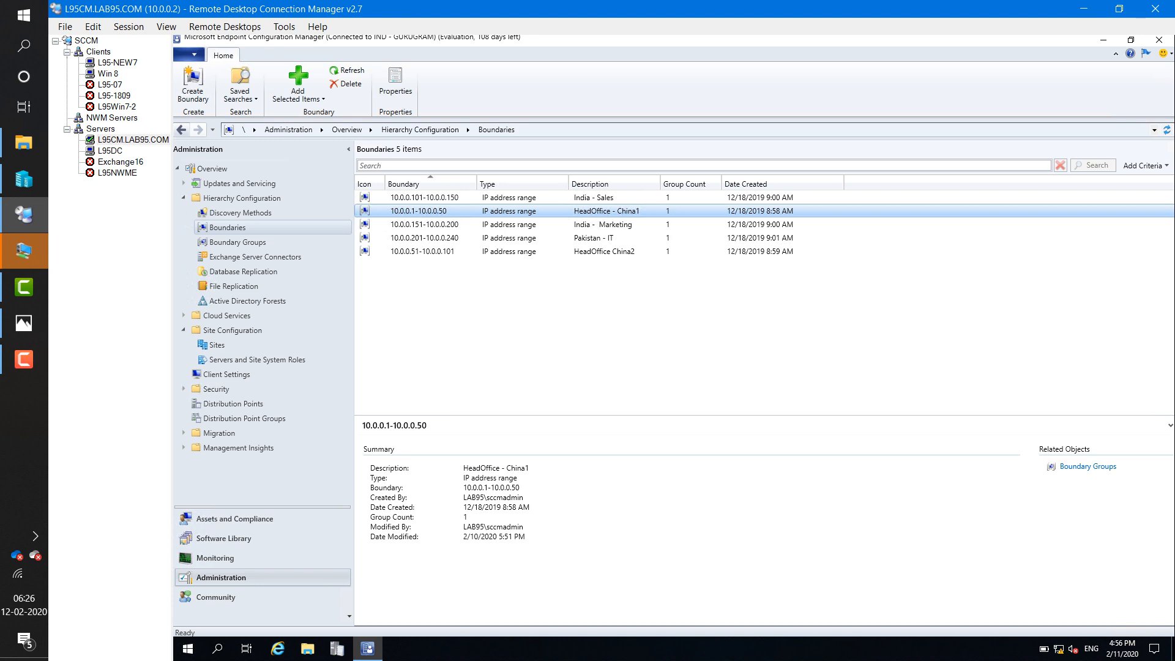
right_click(440, 212)
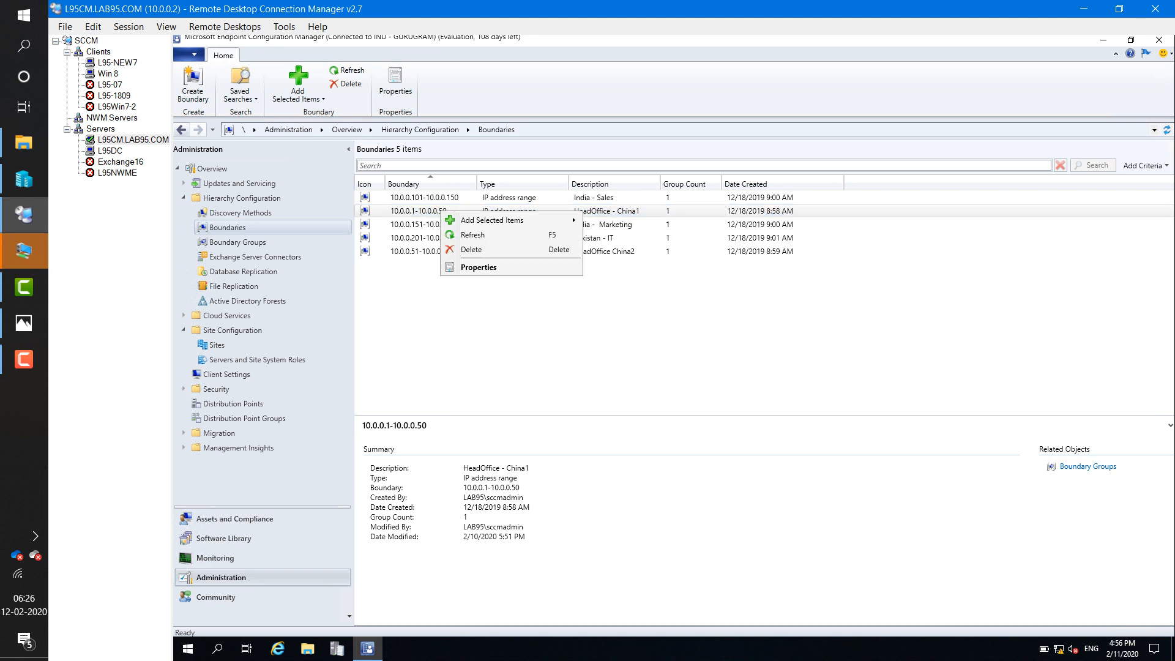
click(479, 268)
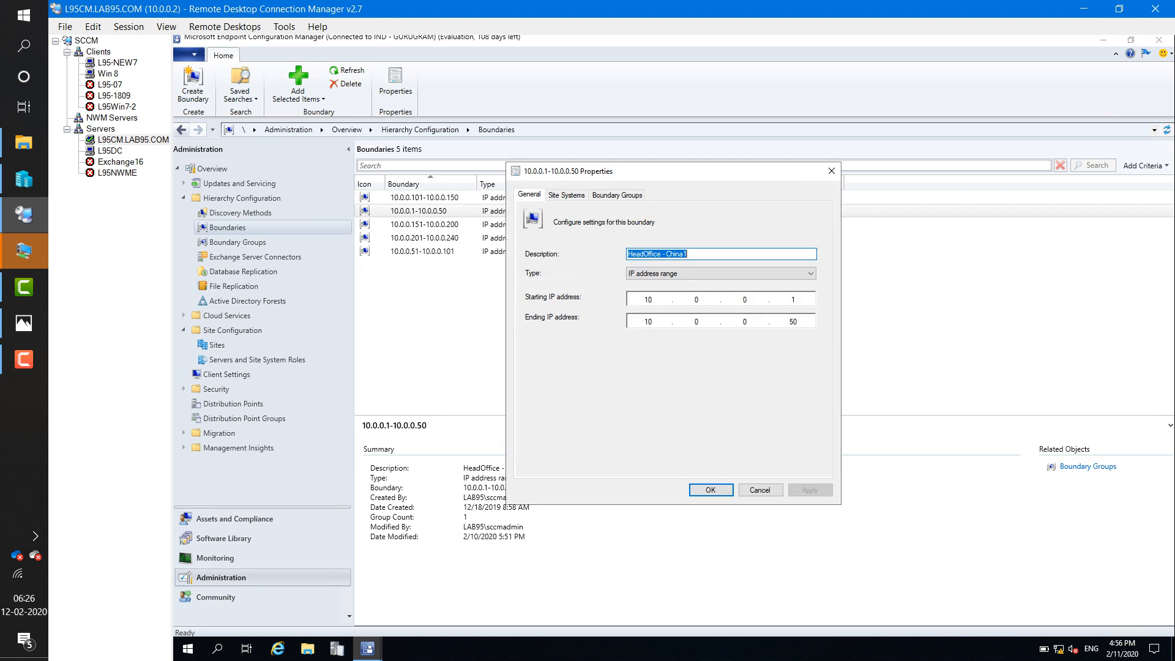
- Change the boundary's starting IP to 10.0.0.5, apply it, then switch to L95-NEW7
click(796, 300)
key(BackSpace)
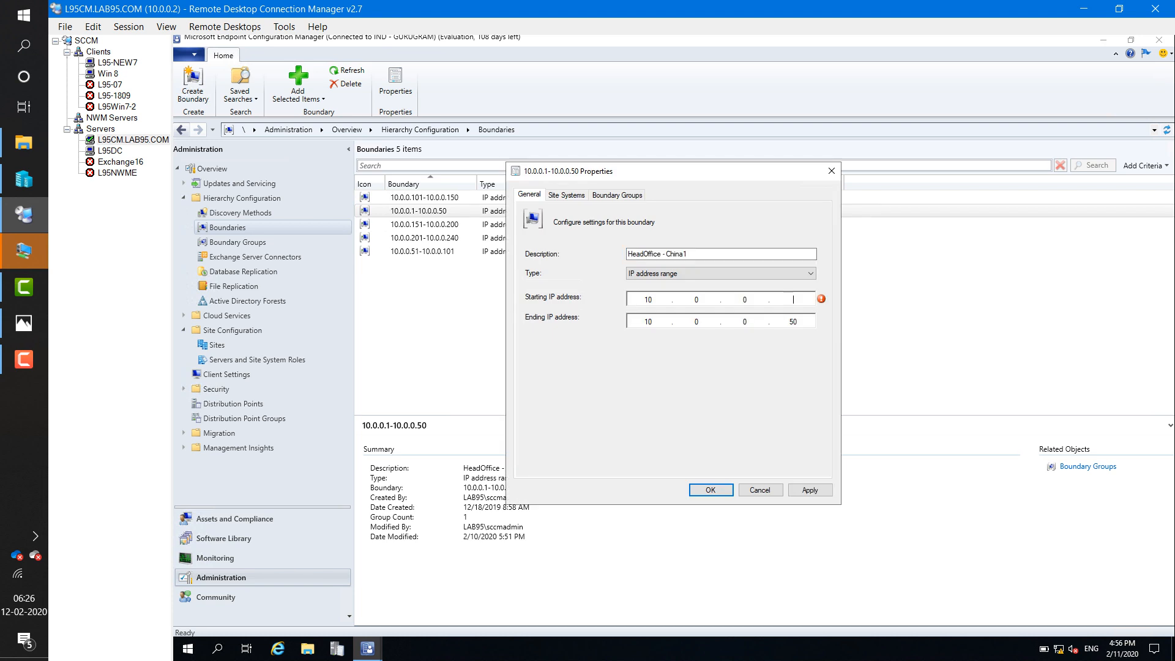
text(5)
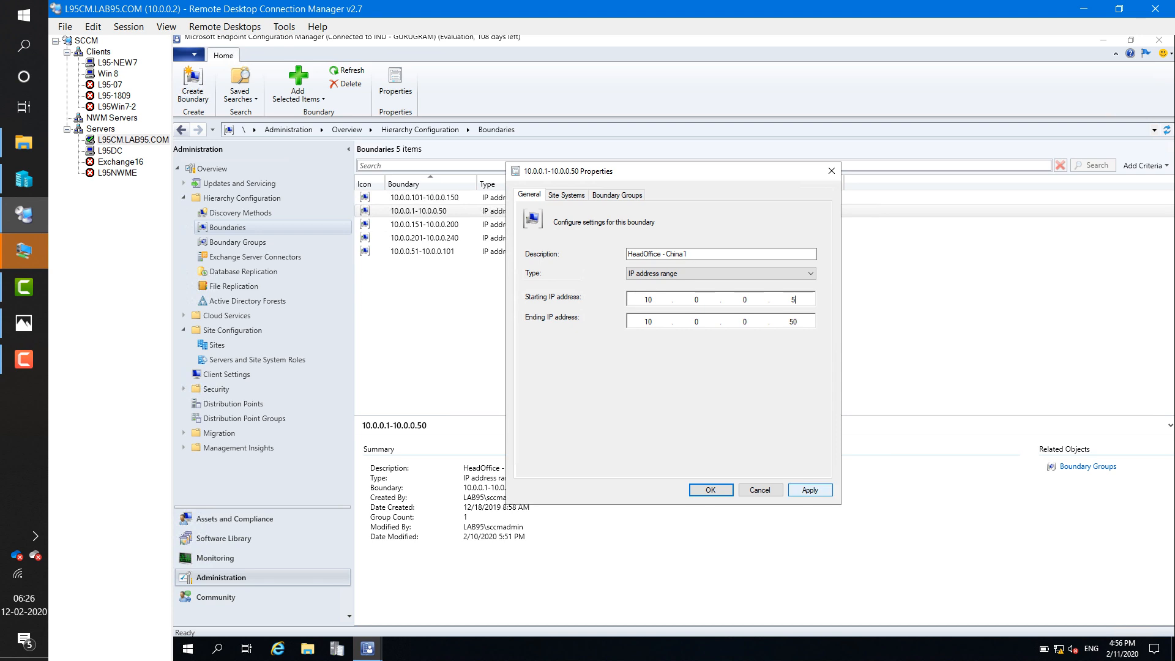
click(809, 489)
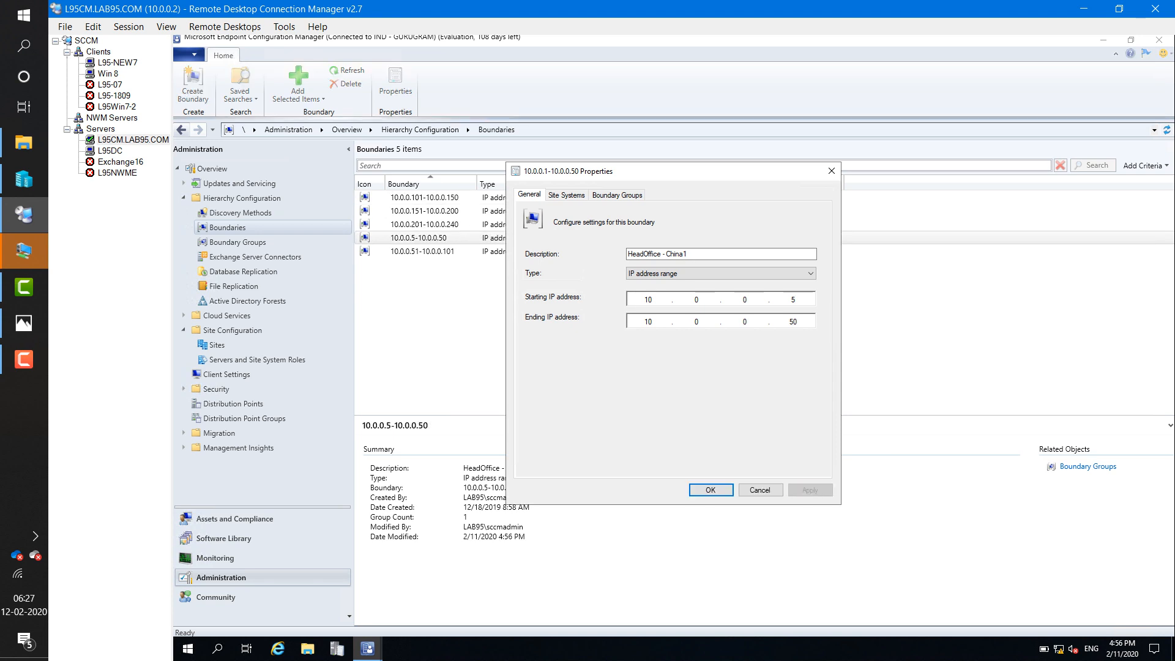
key(Return)
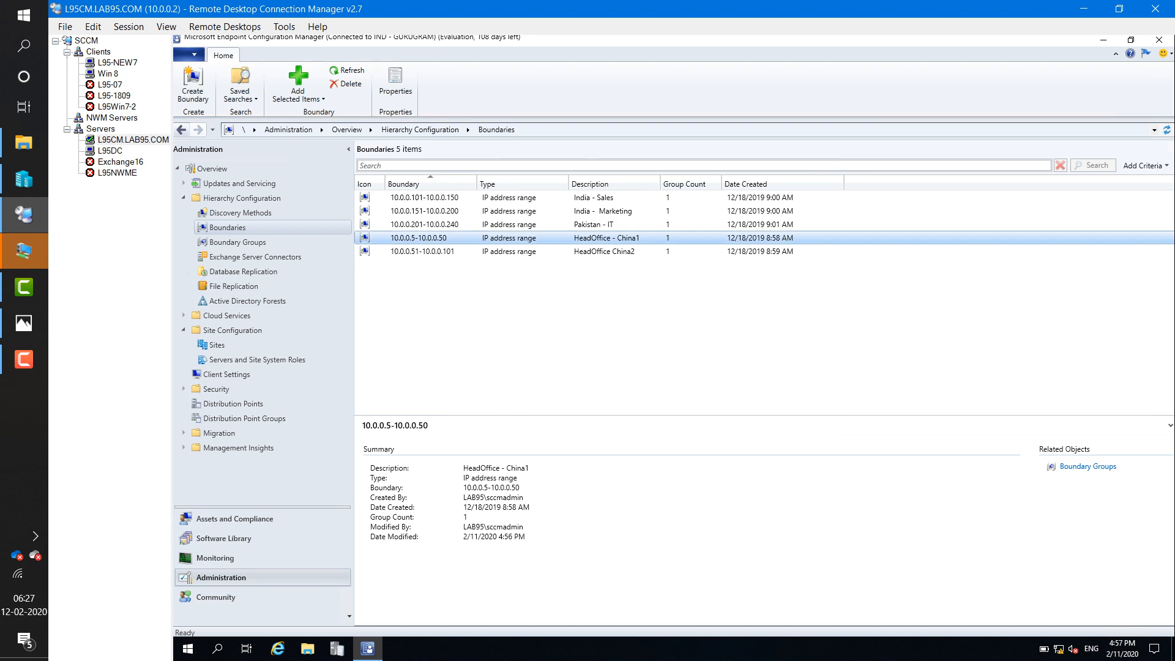
click(212, 169)
click(117, 63)
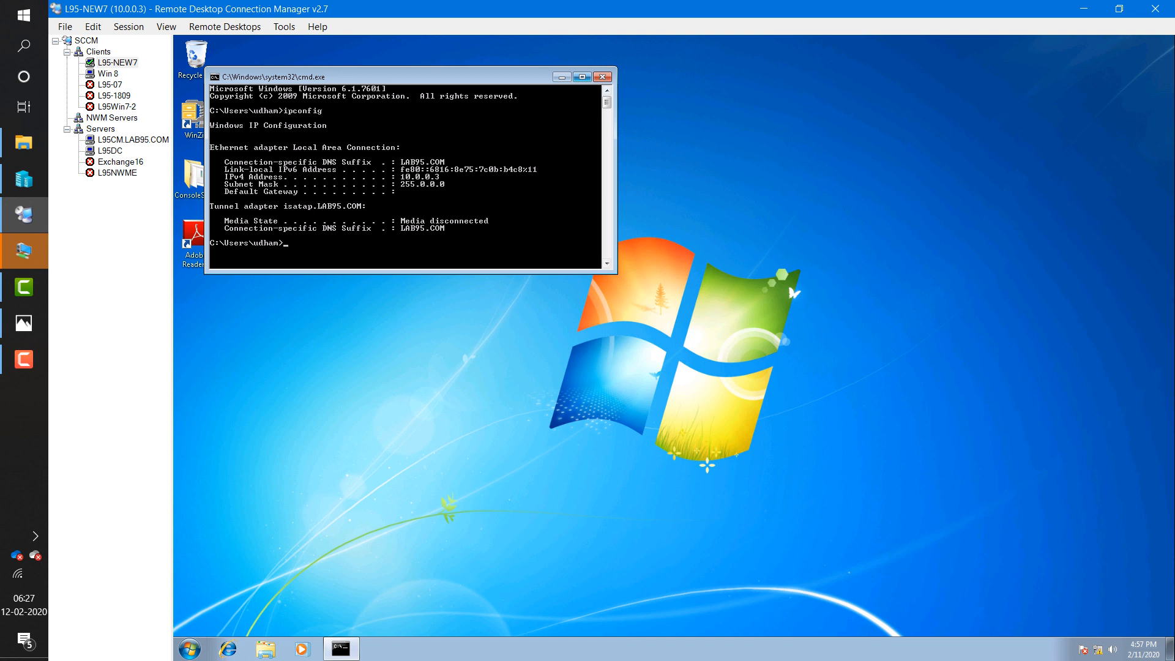
- Close L95-NEW7's command prompt and reopen the 10.0.0.5-10.0.0.50 boundary's Properties on L95CM
drag(441, 77, 610, 97)
click(771, 97)
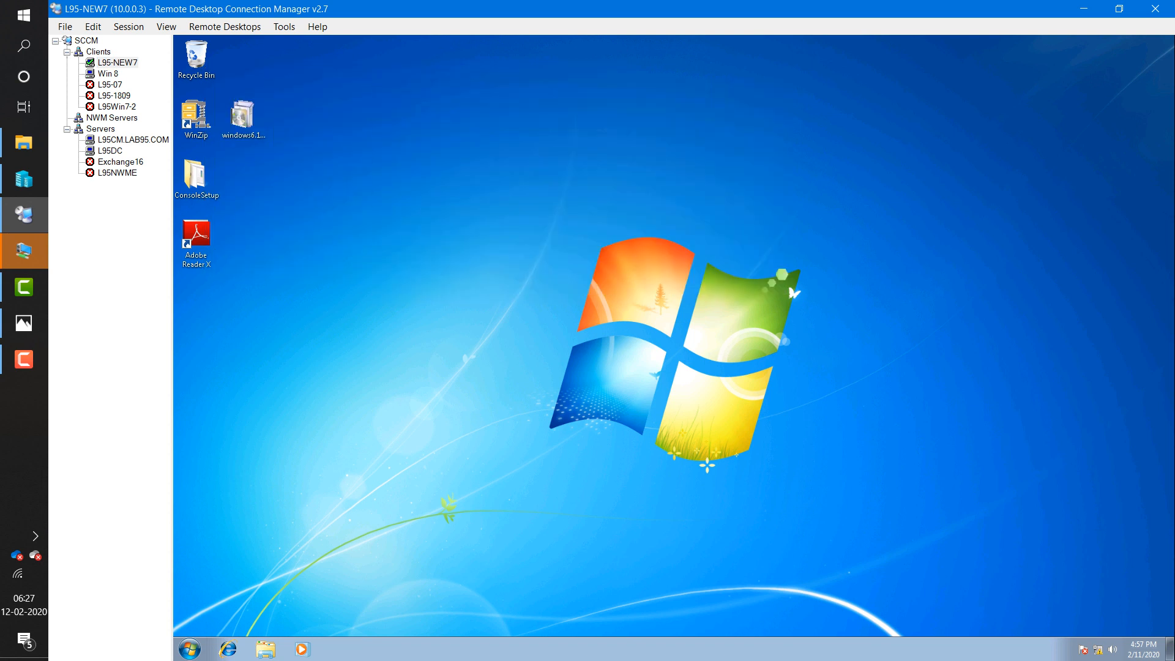
click(133, 140)
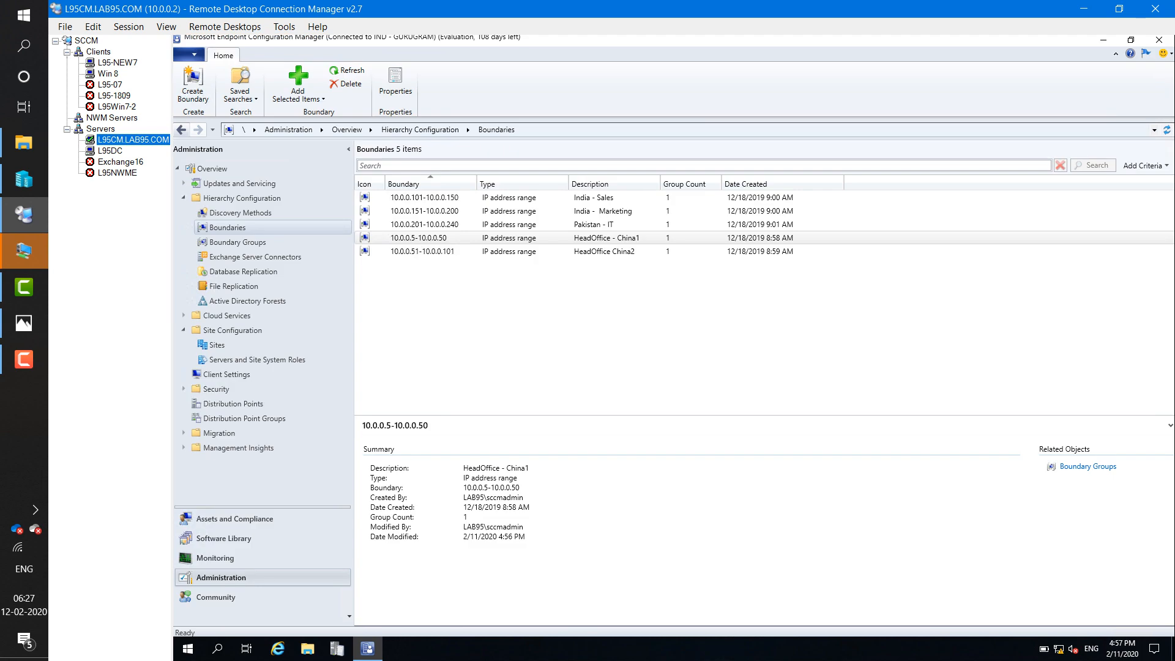
click(234, 518)
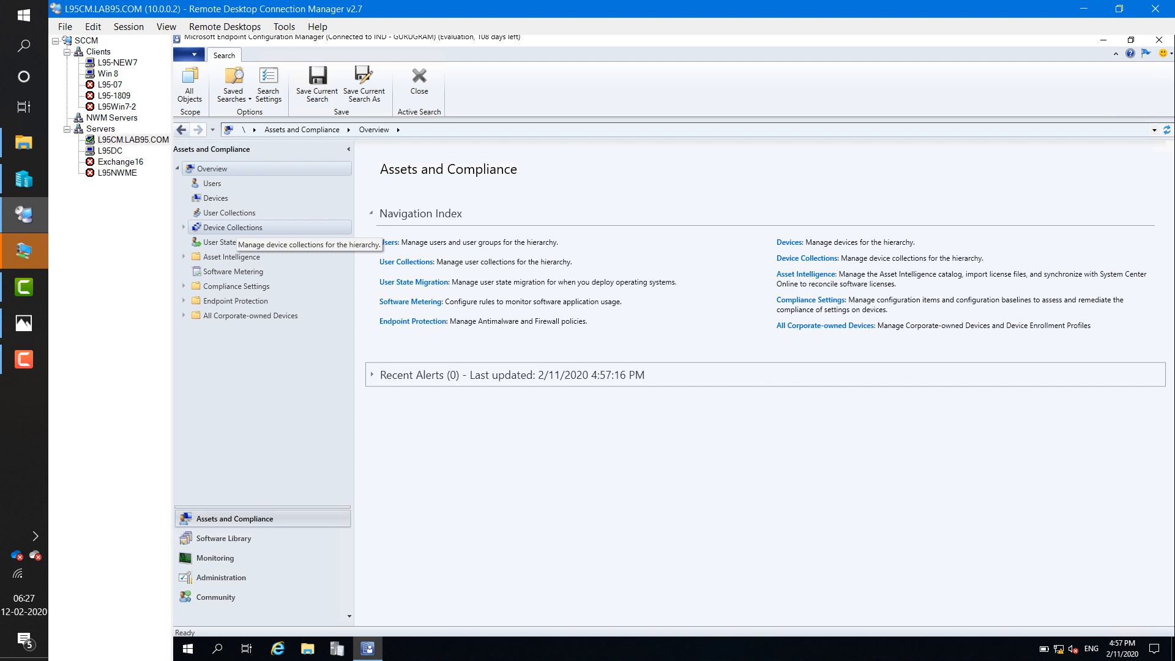
click(221, 578)
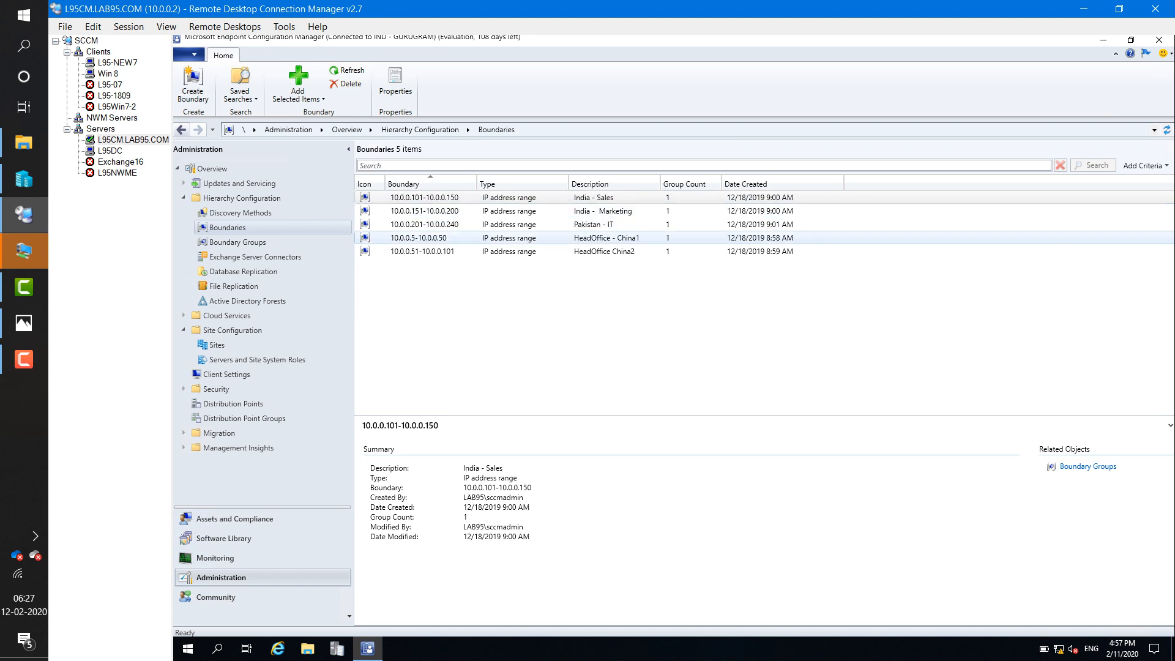
click(606, 238)
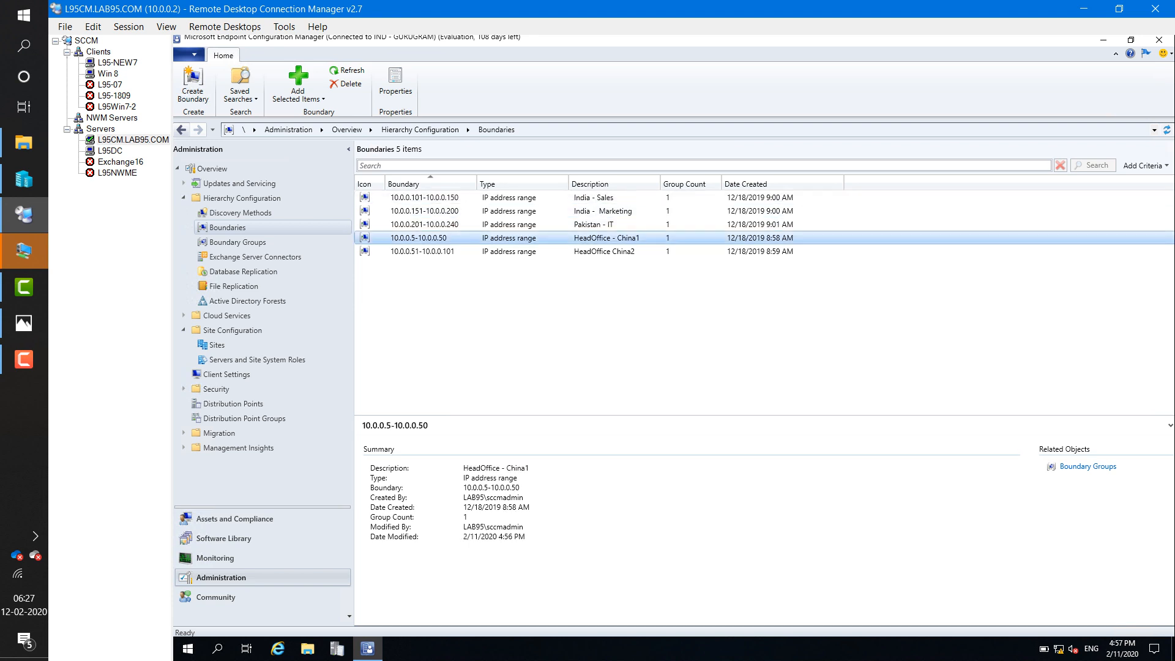
double_click(606, 237)
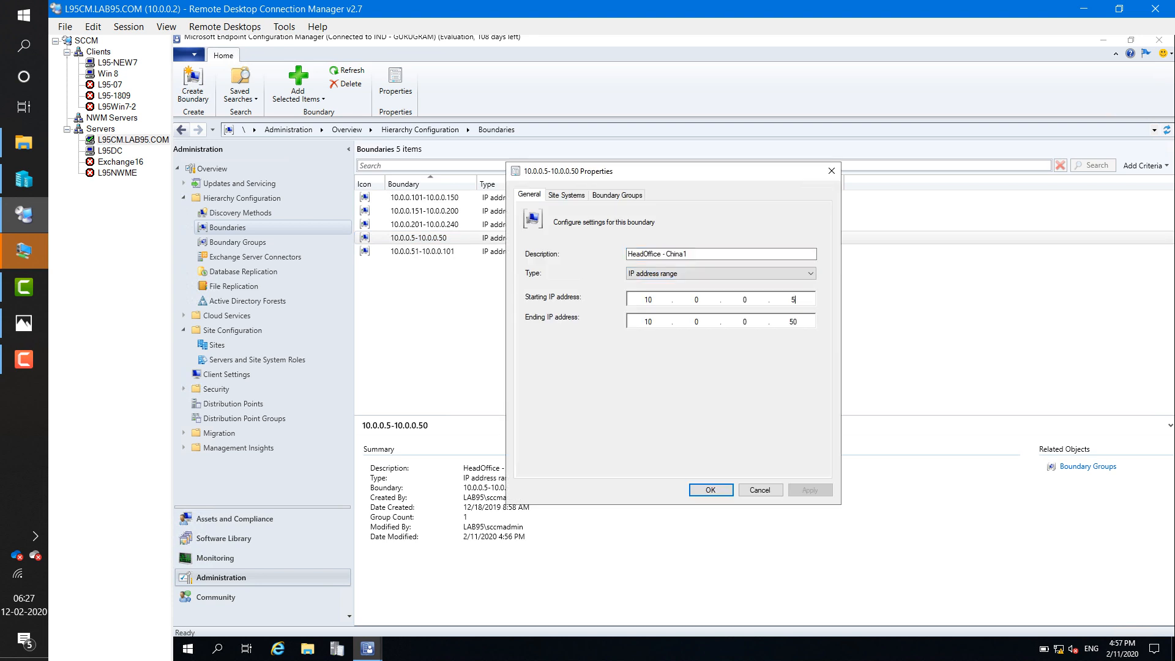
- Change the starting IP to 10.0.0.4, apply, and go to Assets and Compliance
key(BackSpace)
text(4)
click(810, 490)
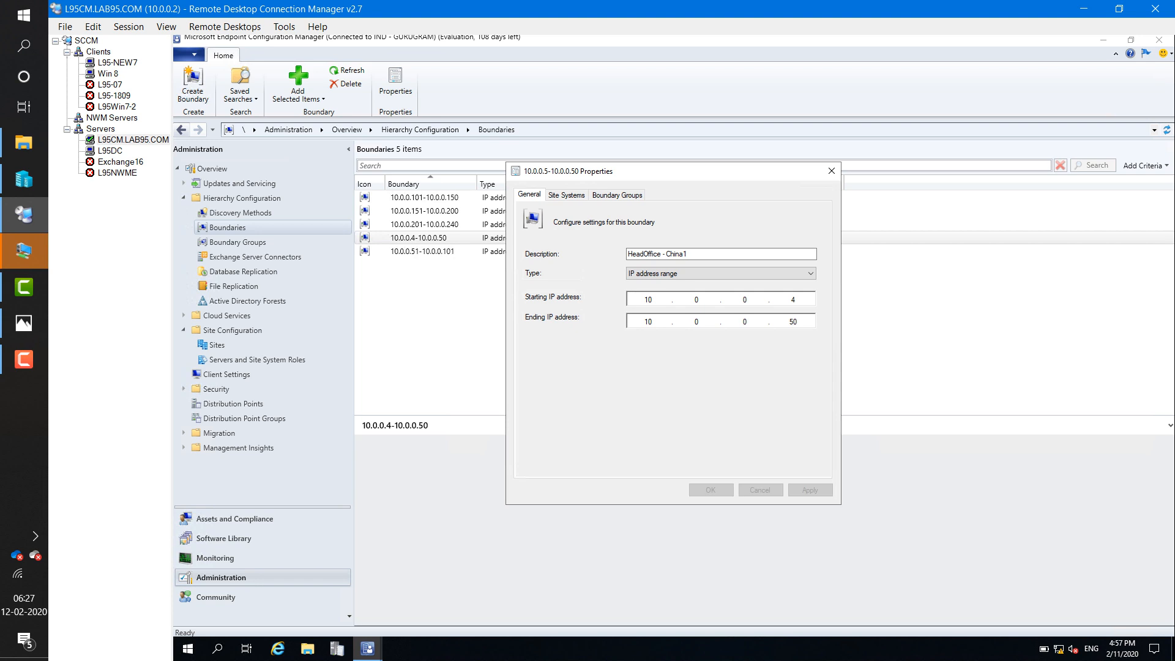
key(Return)
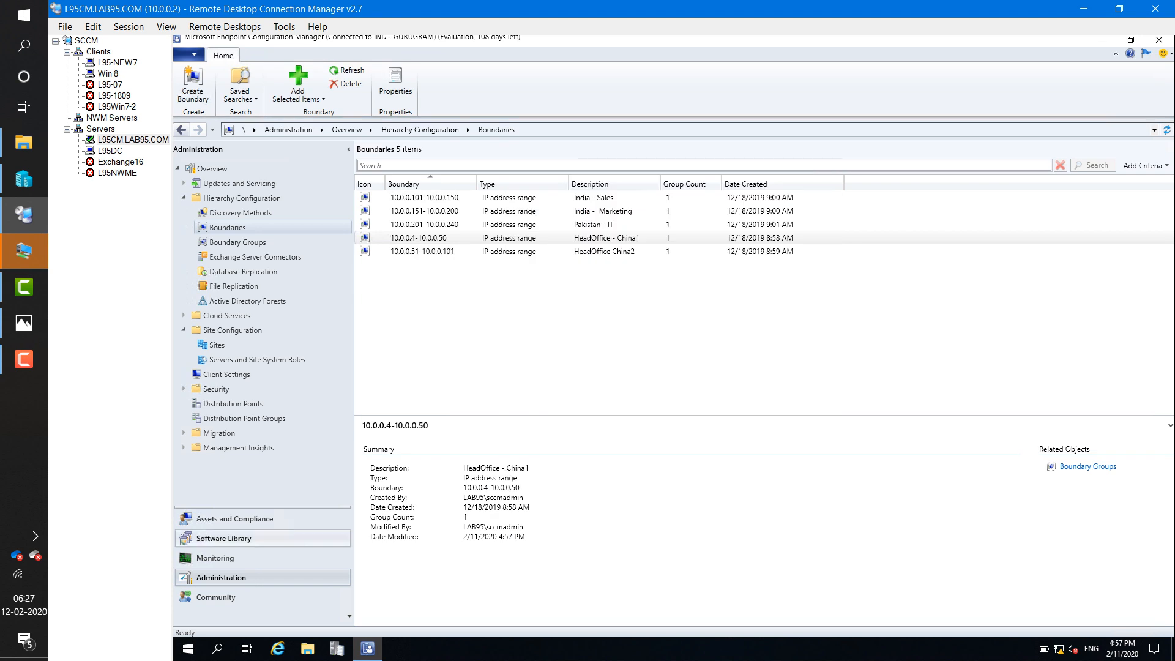
click(235, 519)
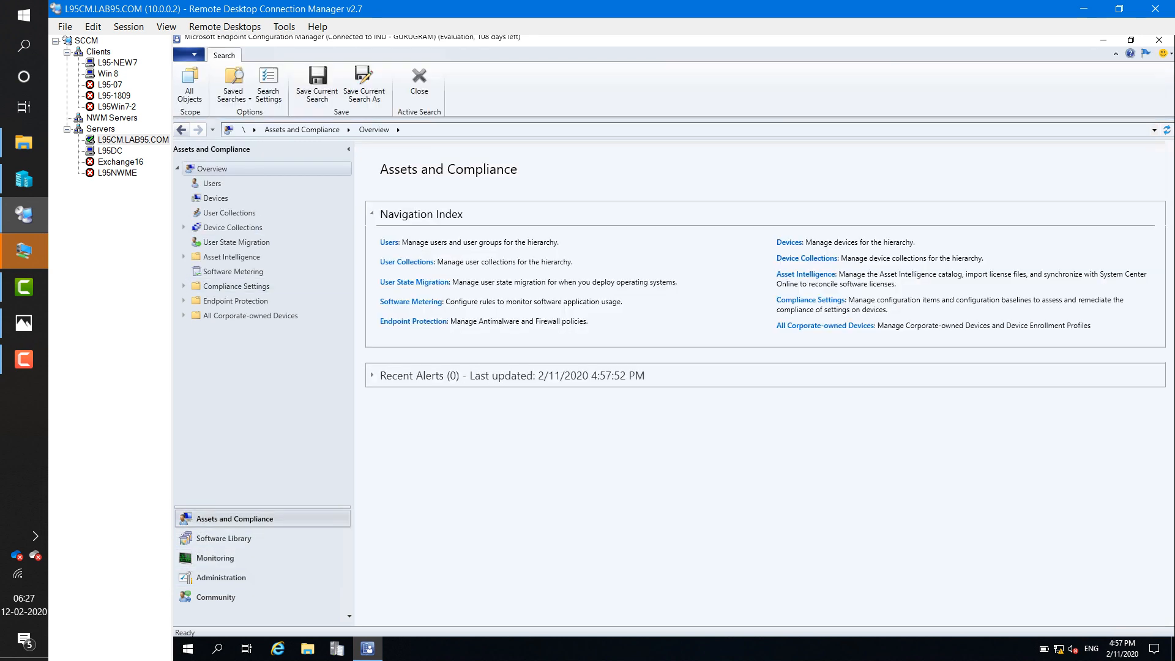
- Check L95-NEW7 as an Active client in the All Systems collection, then switch to its session
click(807, 258)
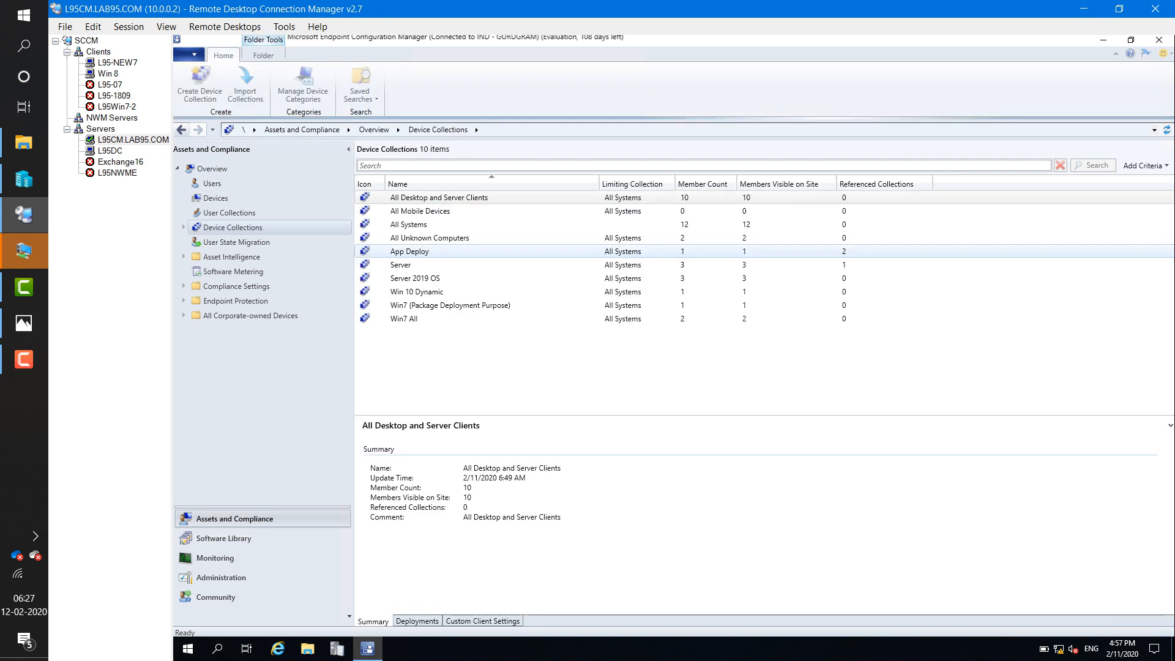
click(409, 225)
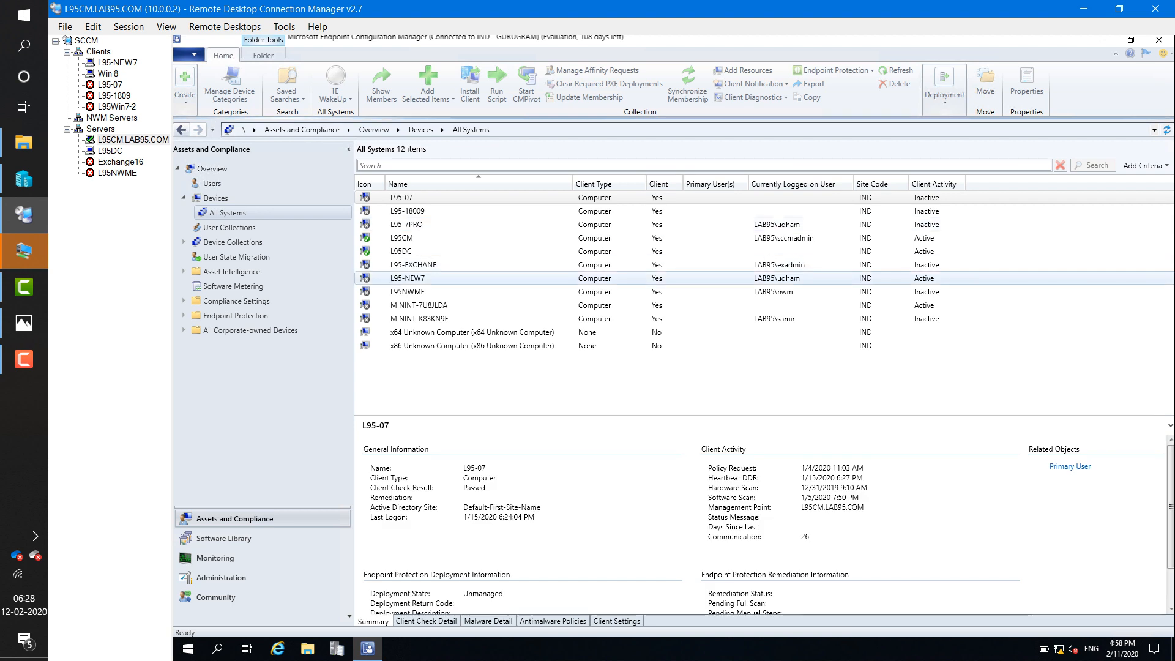
click(408, 278)
click(117, 62)
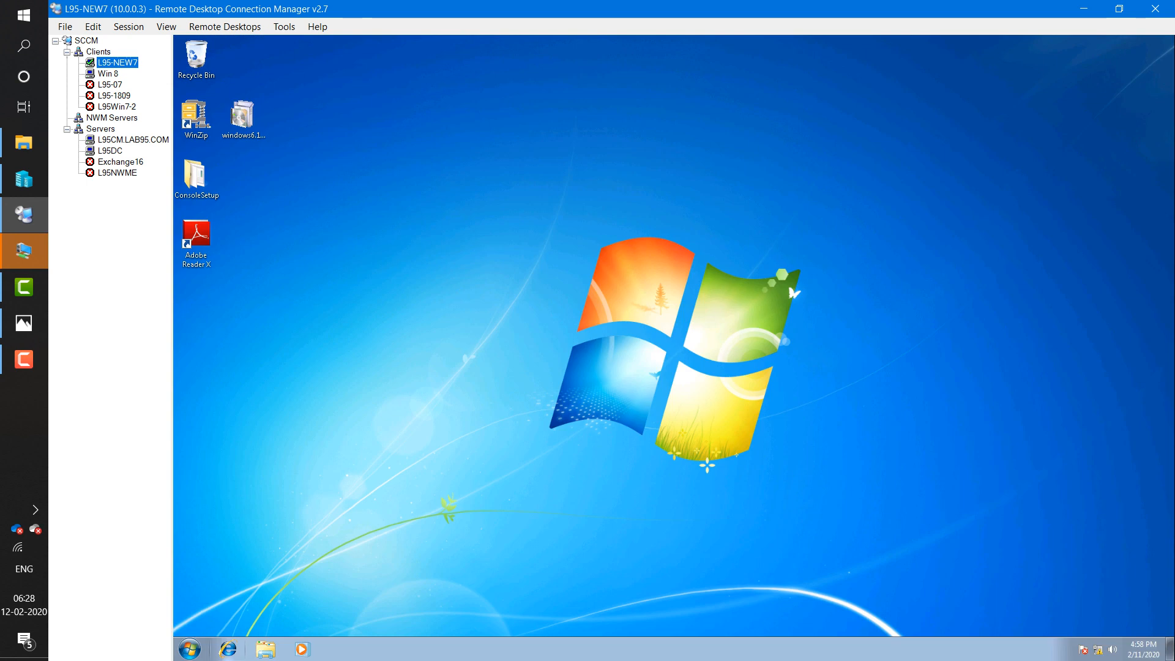
- Verify L95-NEW7 belongs to domain LAB95.COM in System properties, then return to L95CM
click(266, 649)
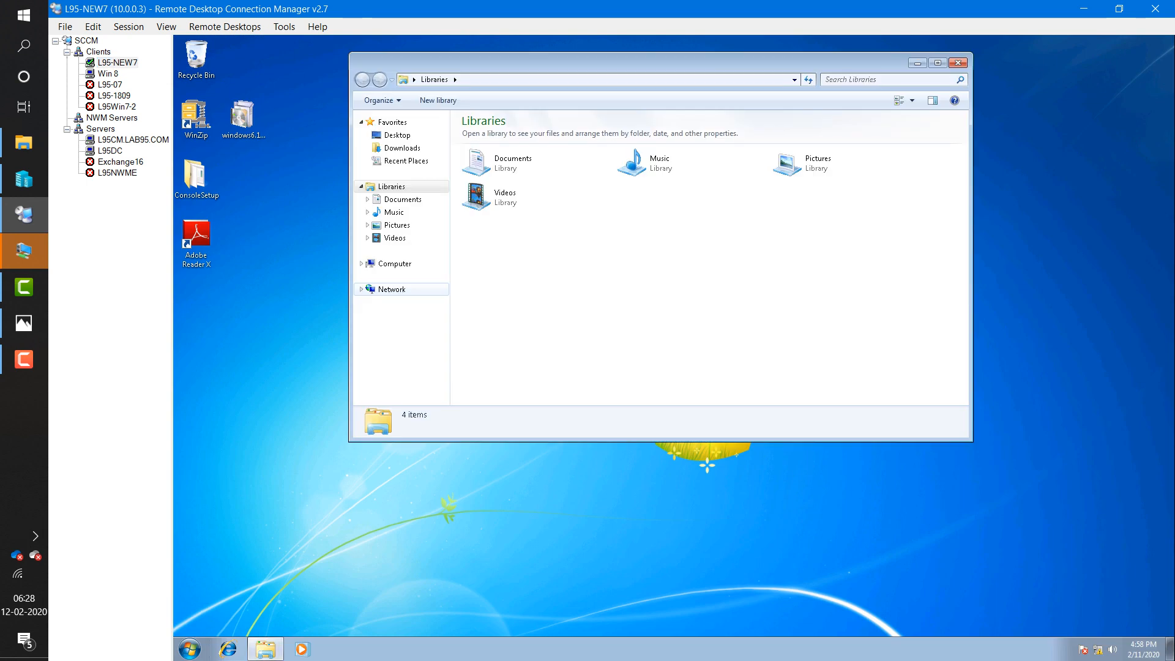
right_click(392, 263)
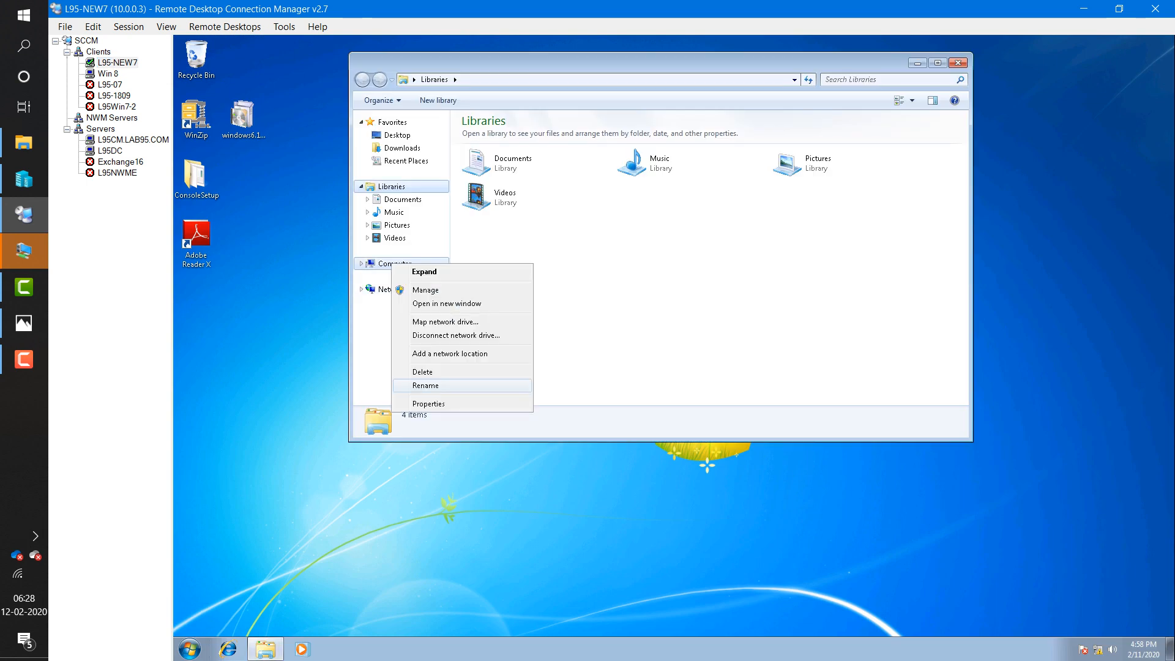
click(428, 404)
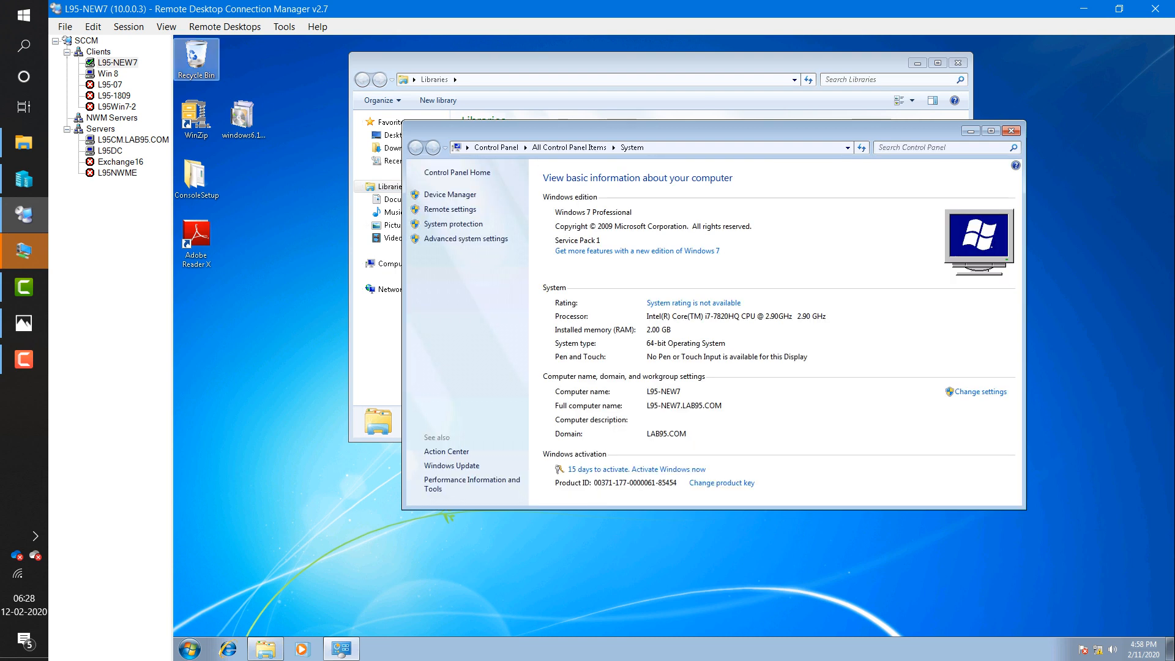
click(133, 140)
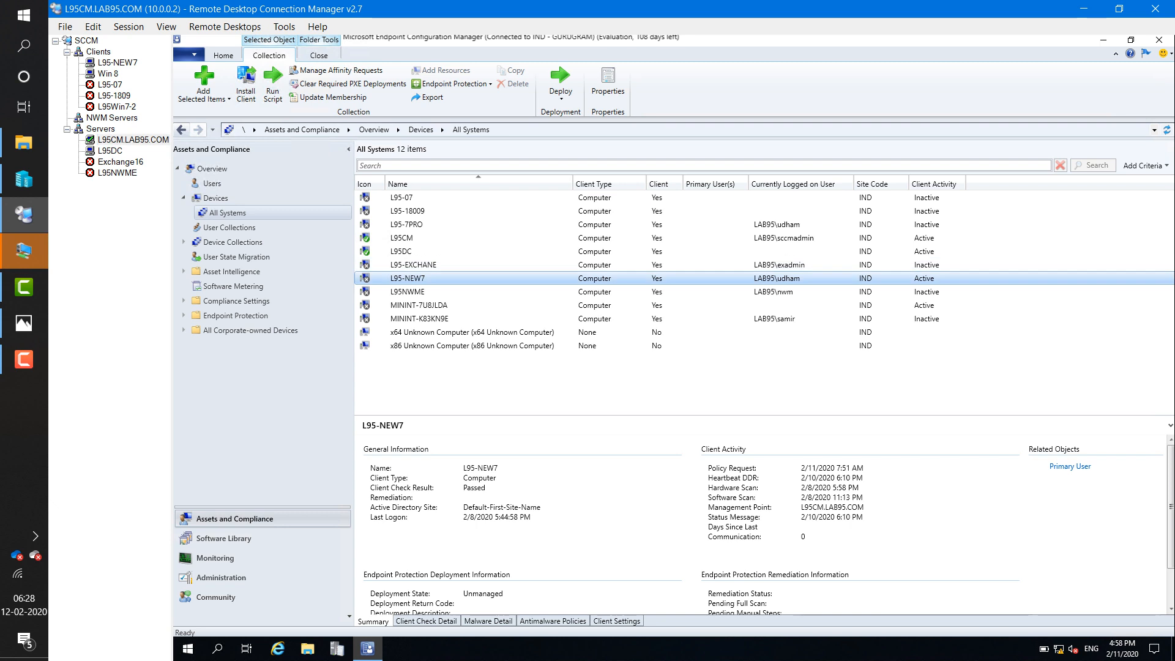
- Reinstall the client on L95-NEW7 with 'Always install' from site IND-GURUGRAM via the Install Client wizard
right_click(451, 278)
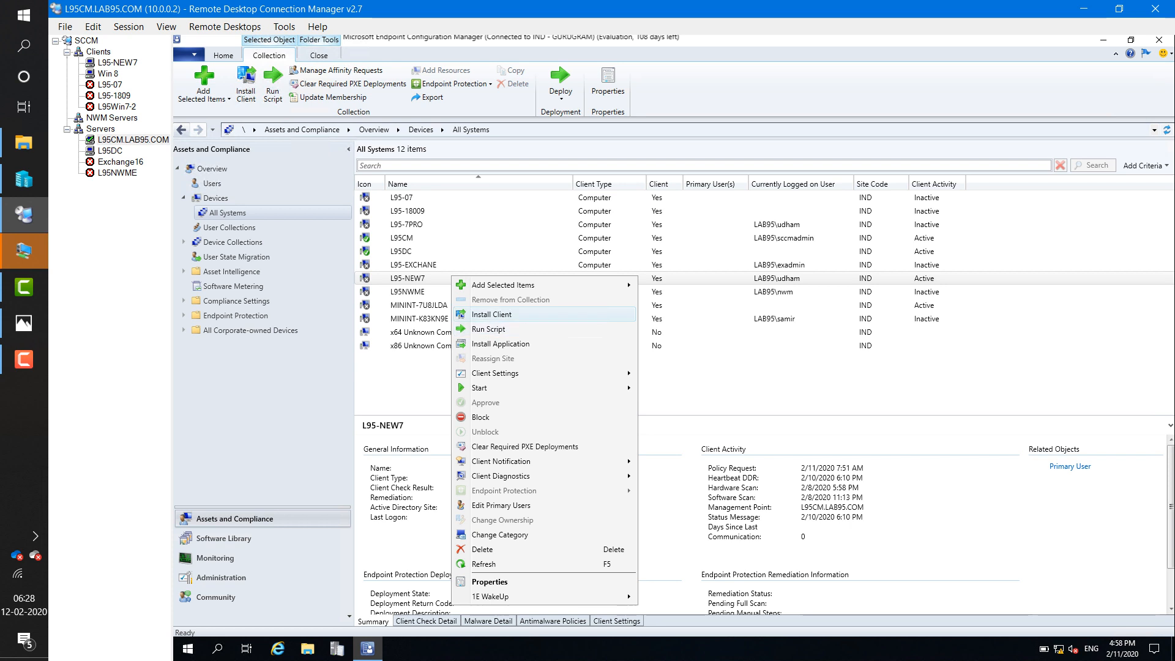
key(Return)
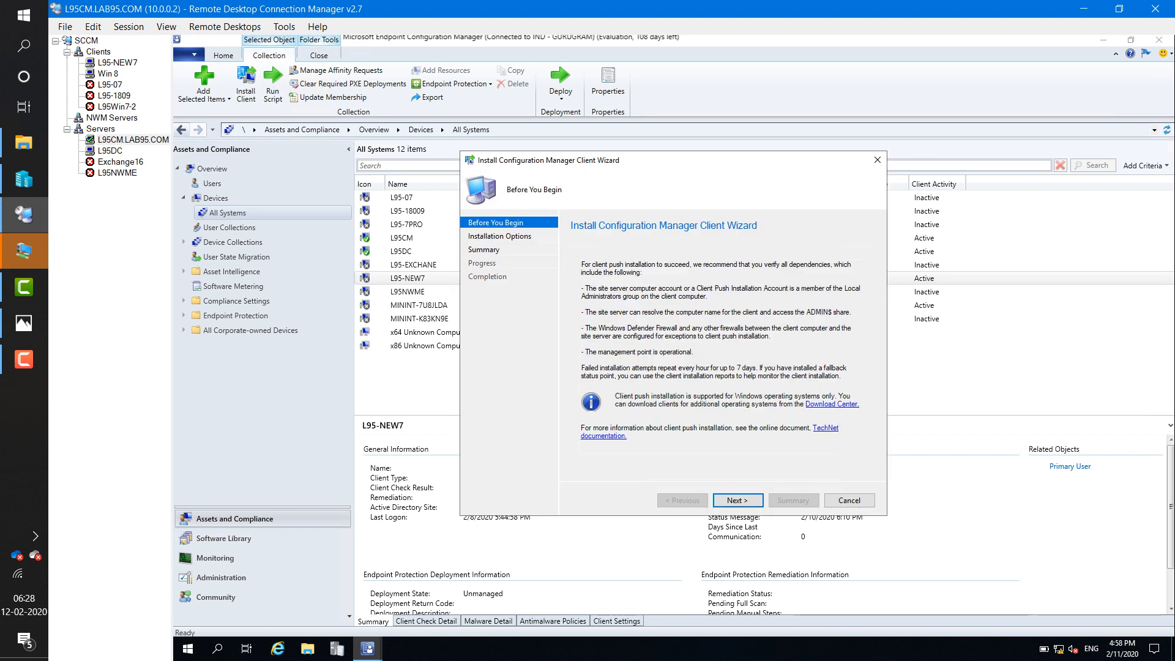
key(Return)
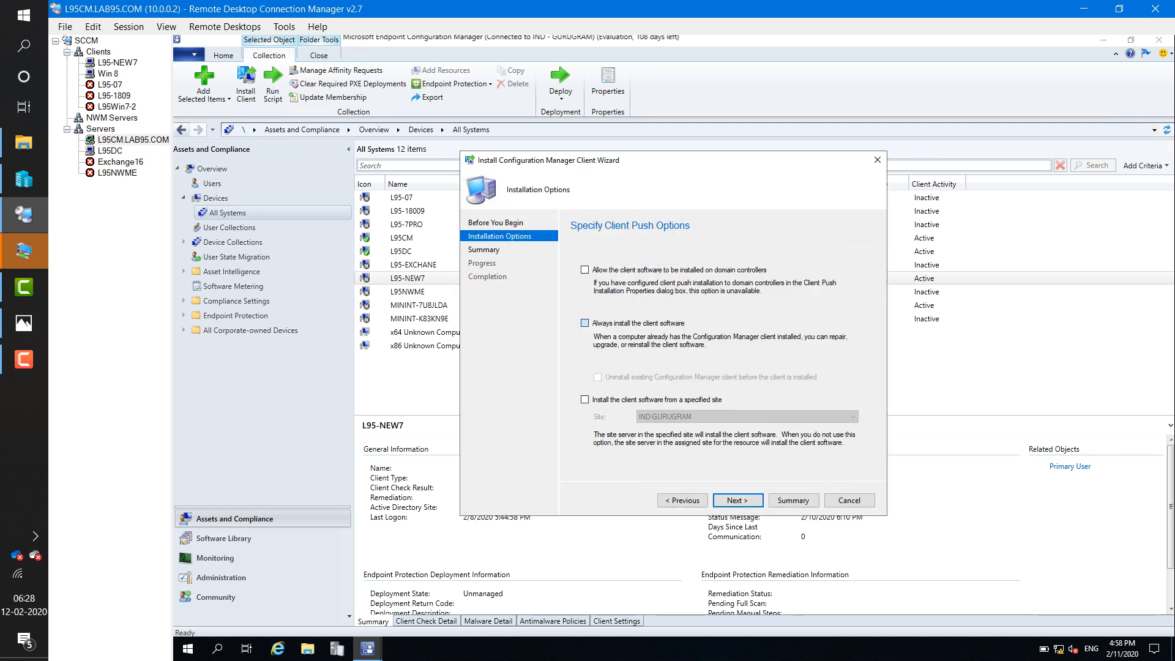
click(584, 322)
click(585, 399)
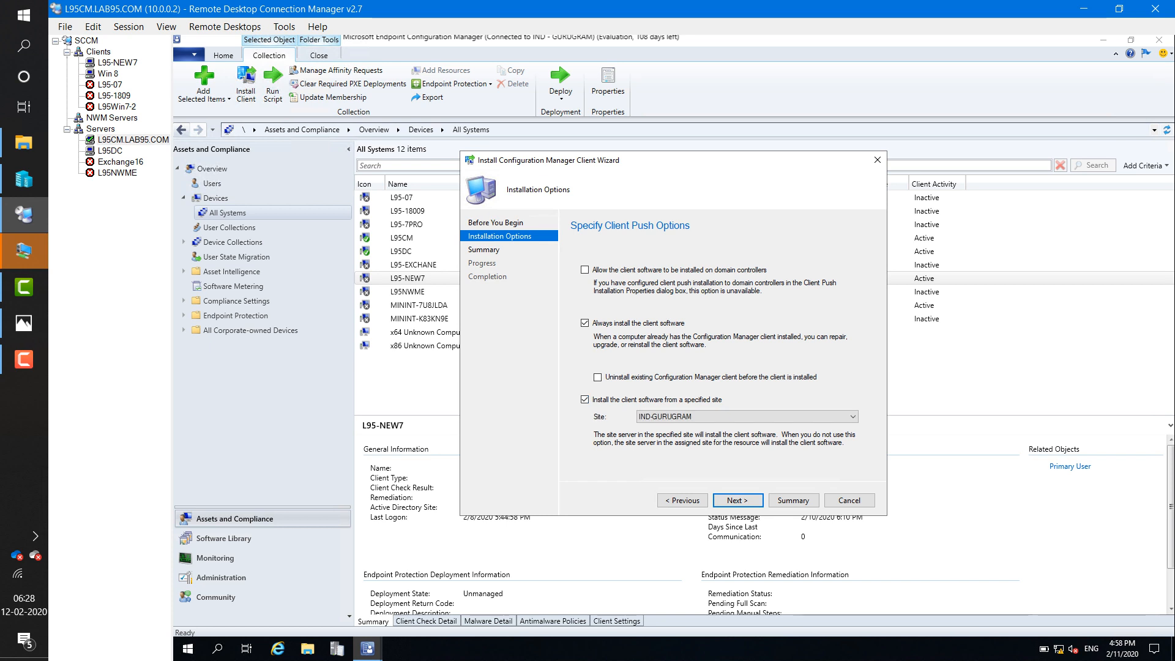
key(Return)
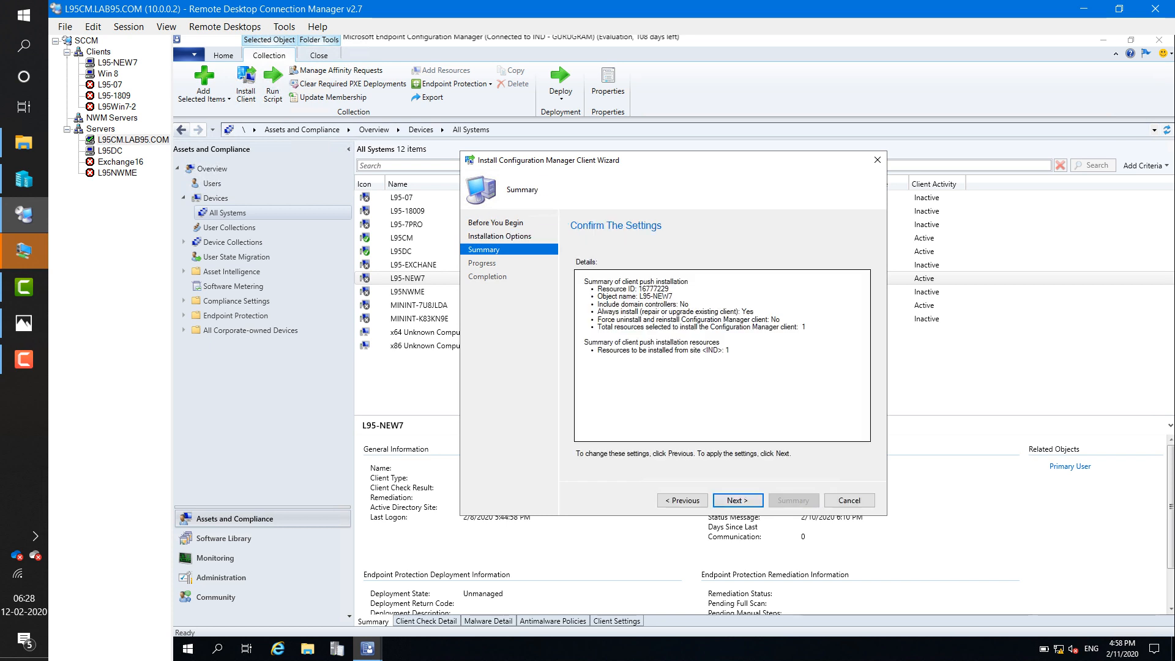
key(Return)
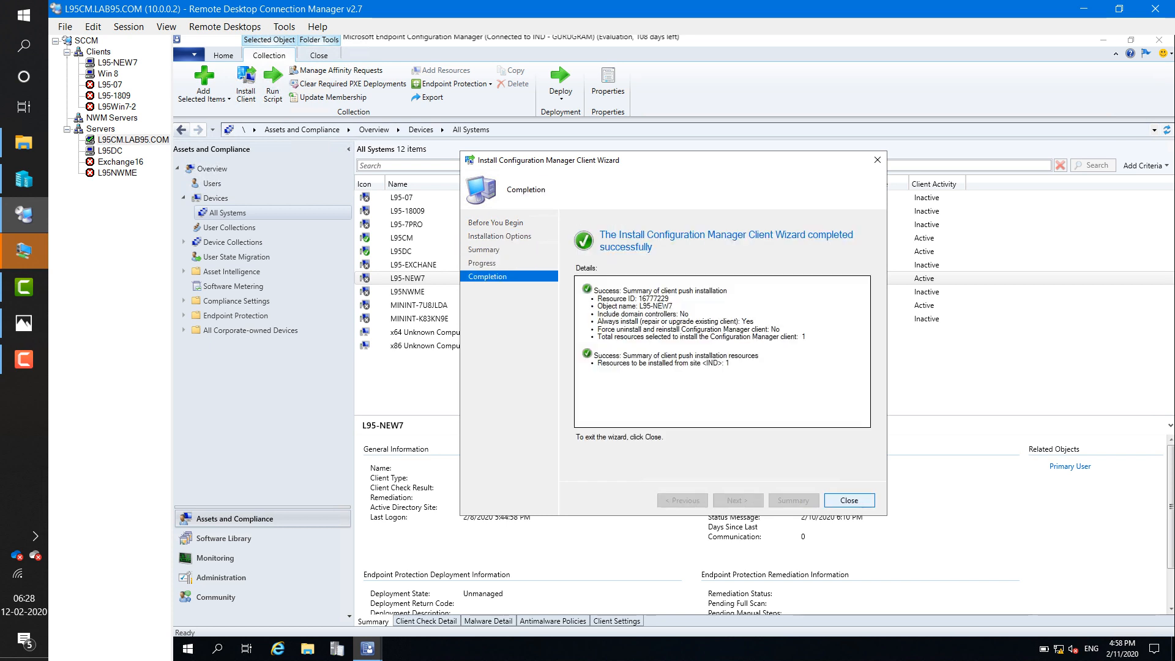
key(Return)
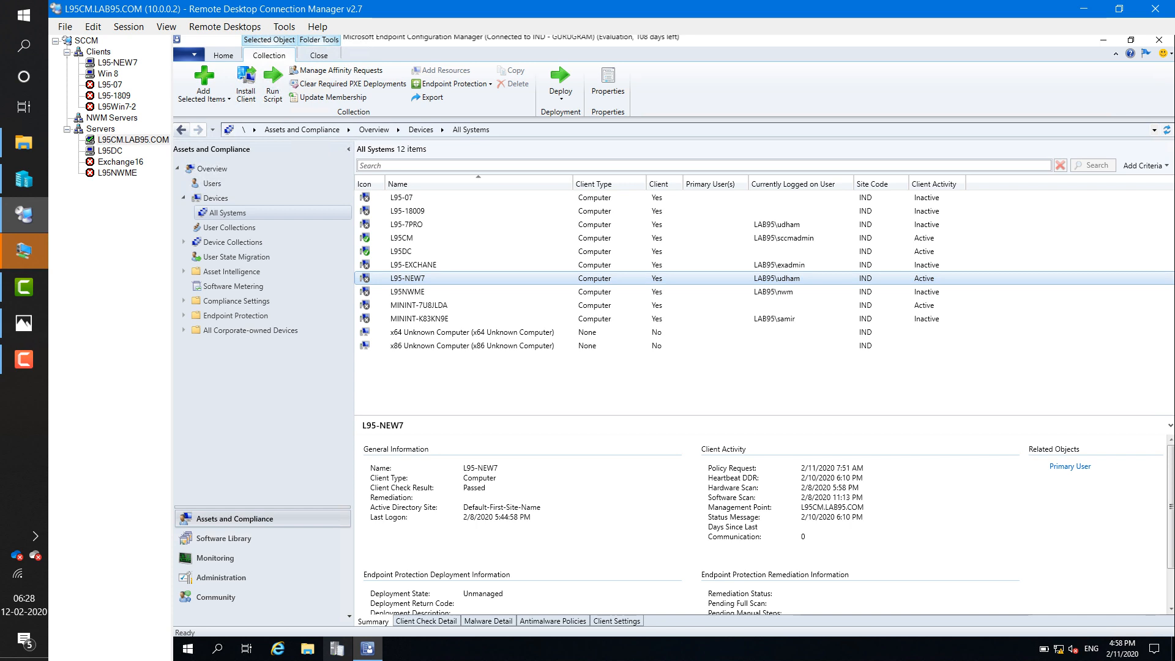
click(337, 649)
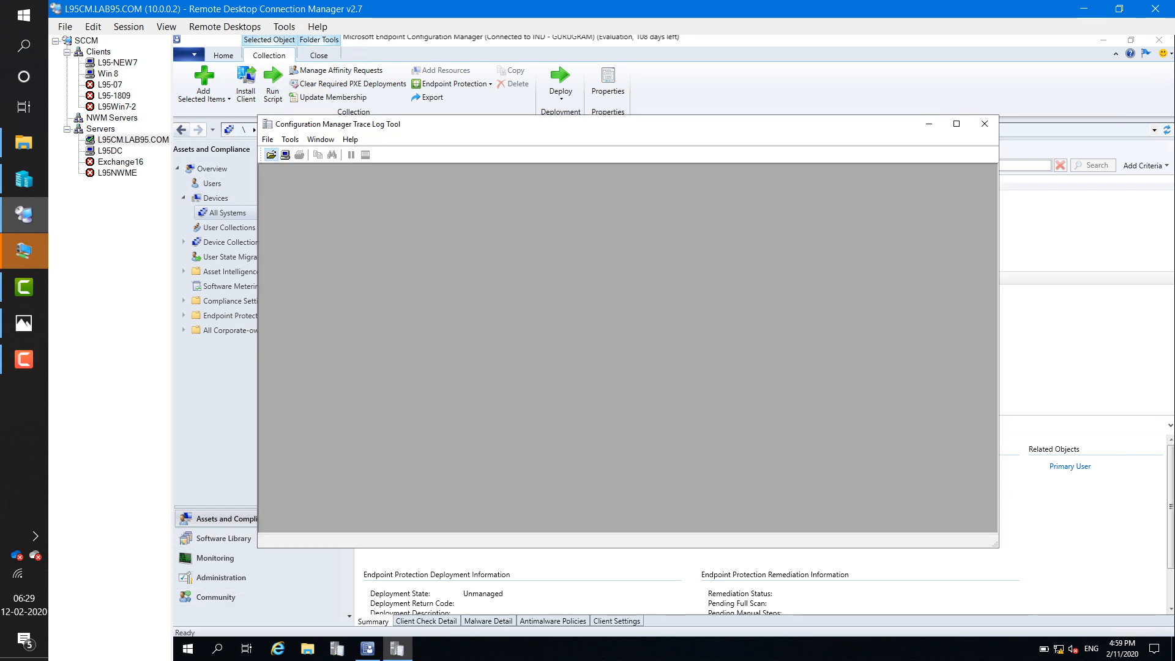
- Load ccm.log from the Logs folder into the Trace Log Tool
click(270, 154)
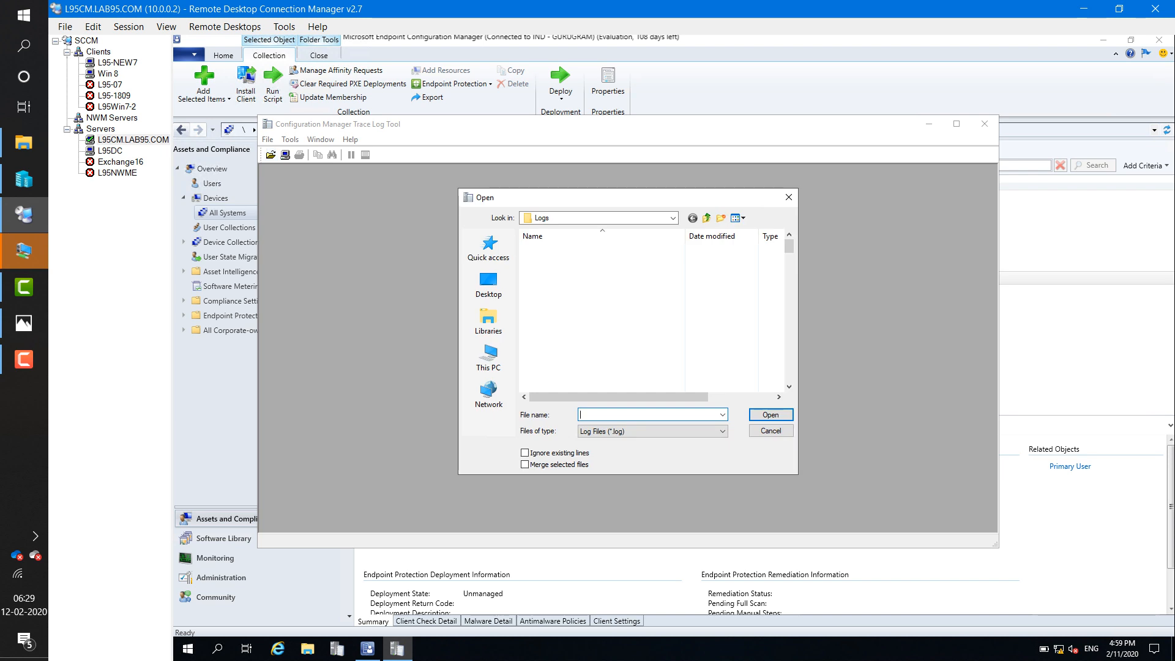
key(c)
key(c)
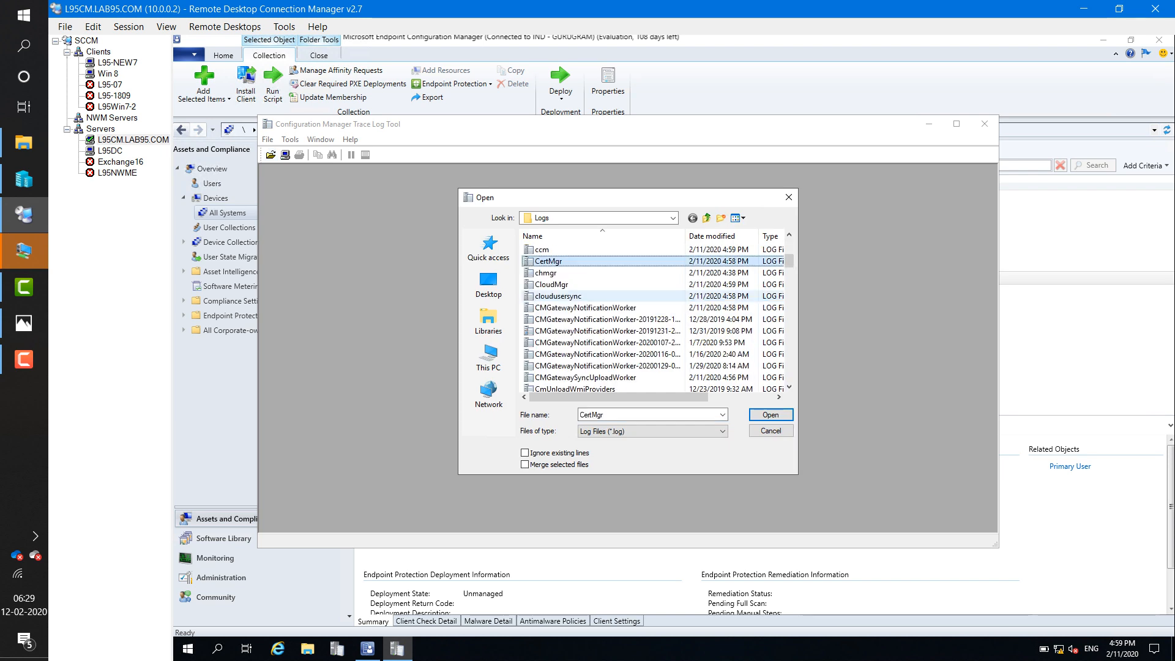
click(542, 250)
key(Return)
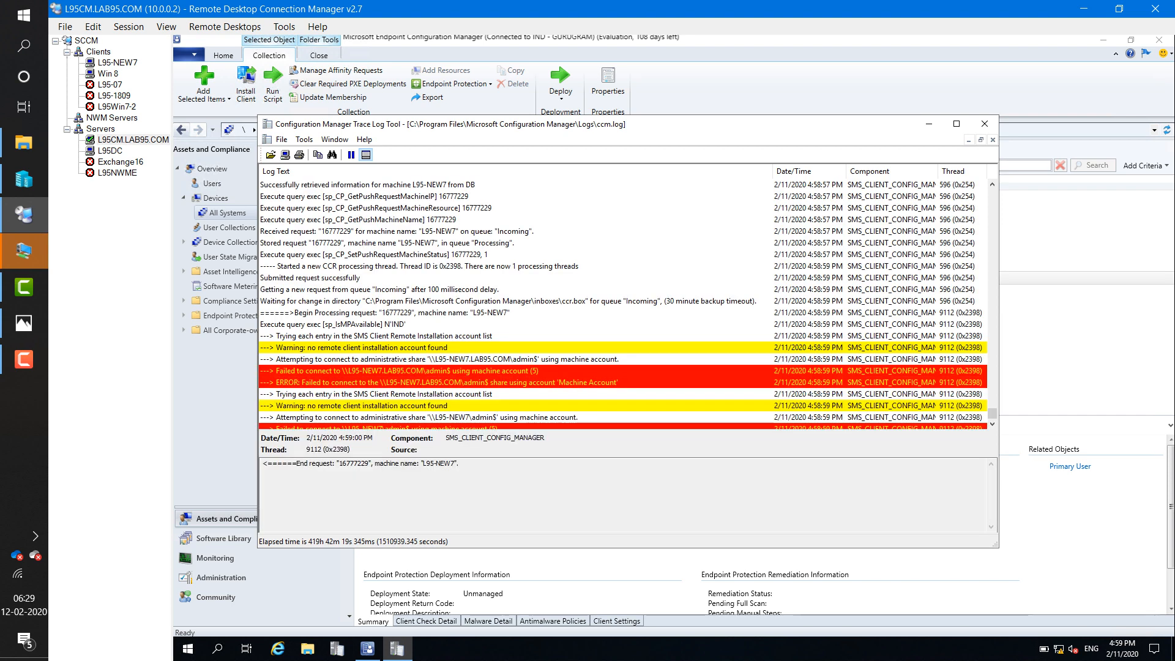
- Maximize CMTrace and review ccm.log from the queue settings down to L95-NEW7's admin$ connection attempt
click(956, 124)
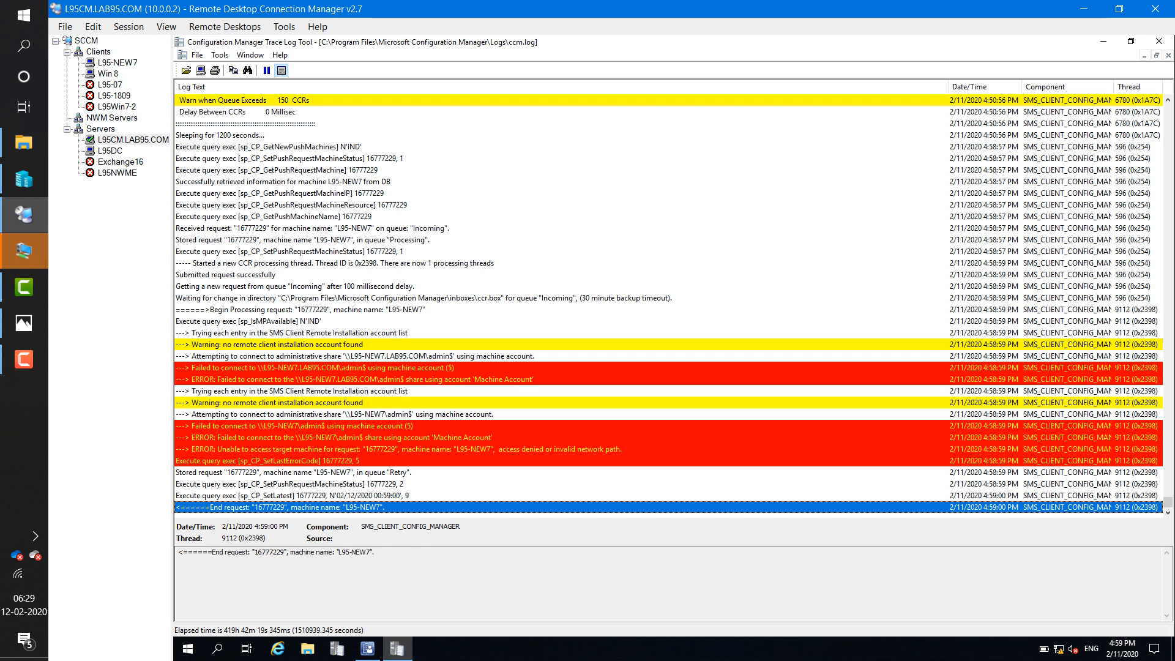
click(465, 298)
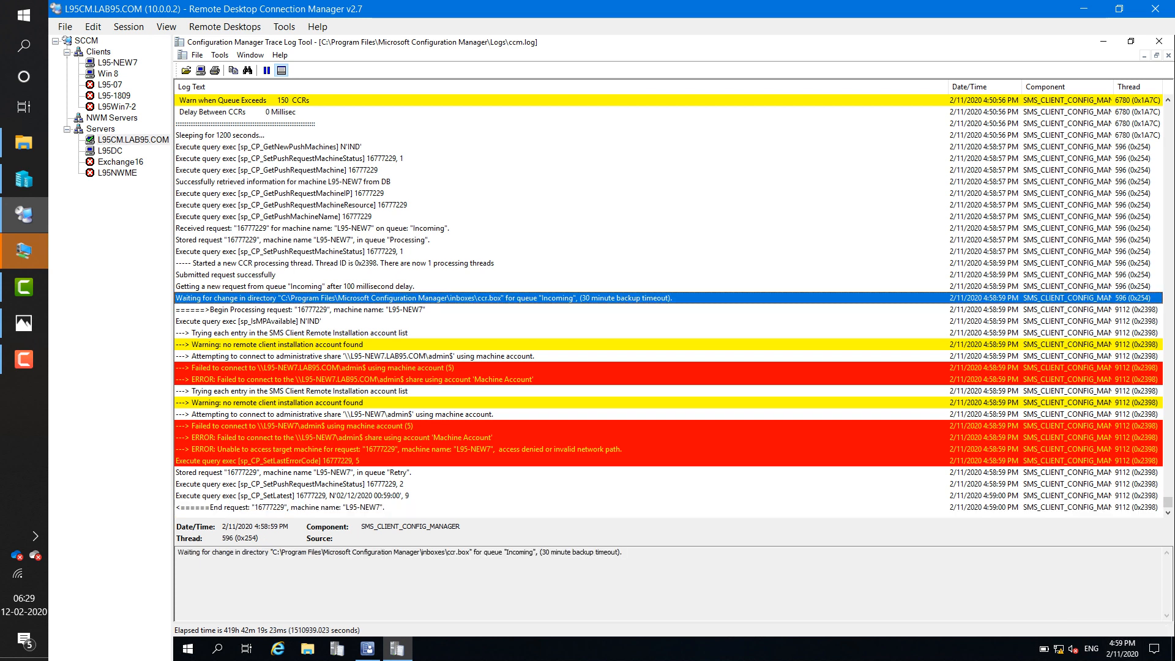
key(Up)
key(Up)
key(Up)
key(Up)
key(Up)
key(Up)
key(Up)
key(Up)
key(Up)
key(Up)
key(Up)
key(Up)
key(Up)
key(Up)
key(Up)
key(Up)
key(Up)
key(Up)
key(Up)
key(Up)
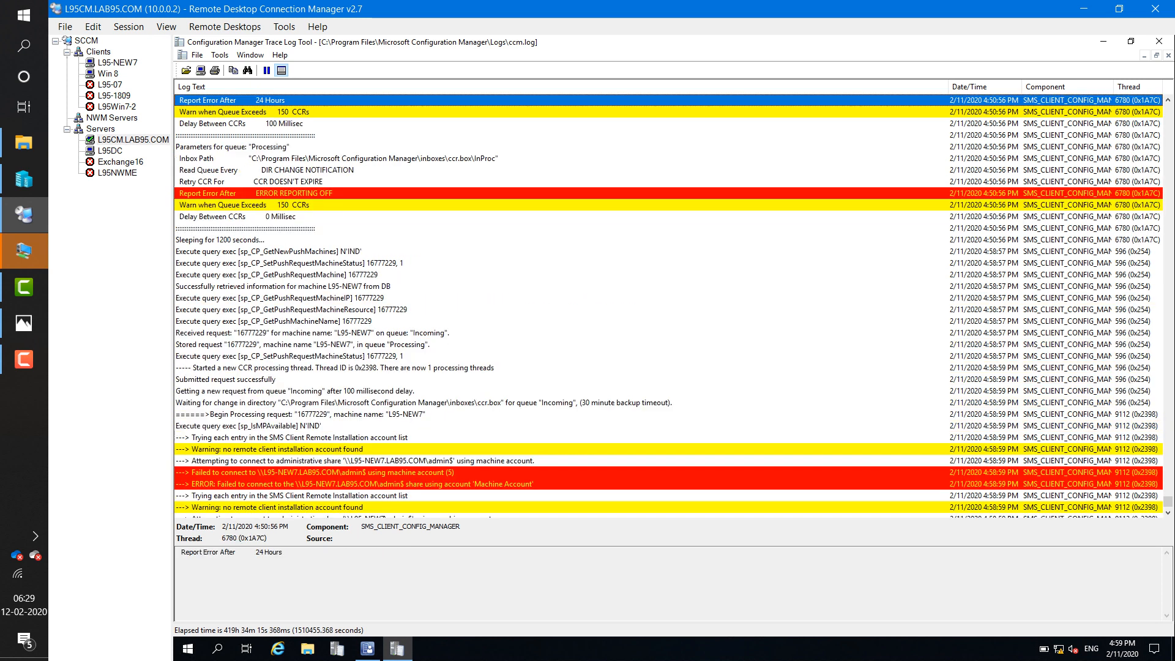
click(465, 286)
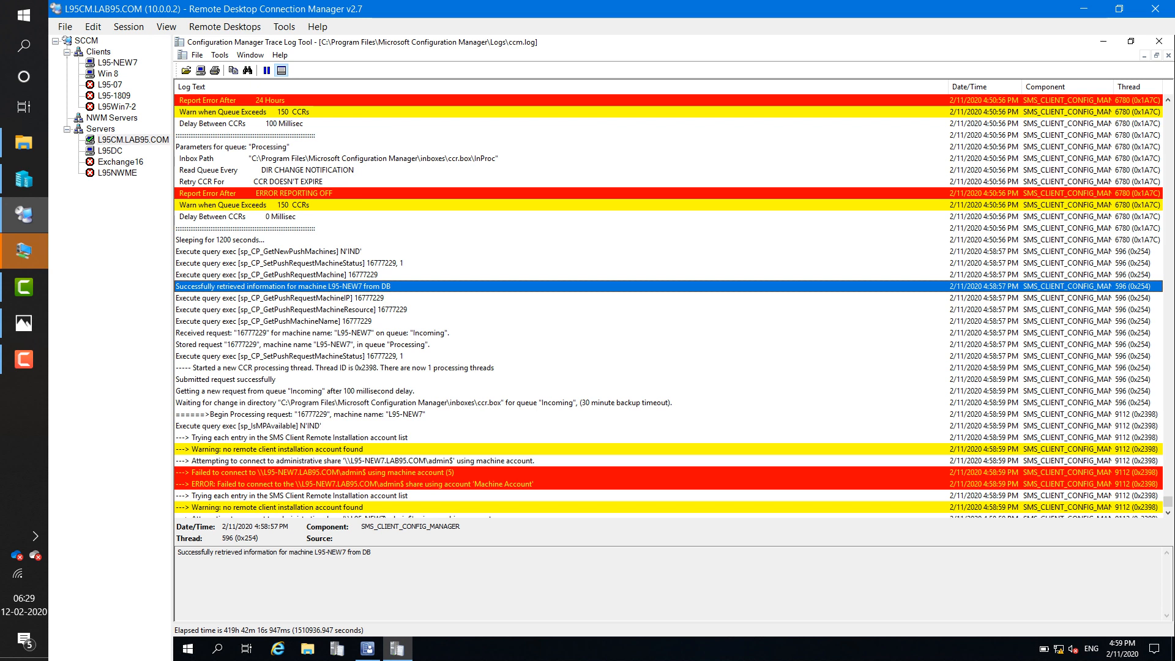
click(312, 332)
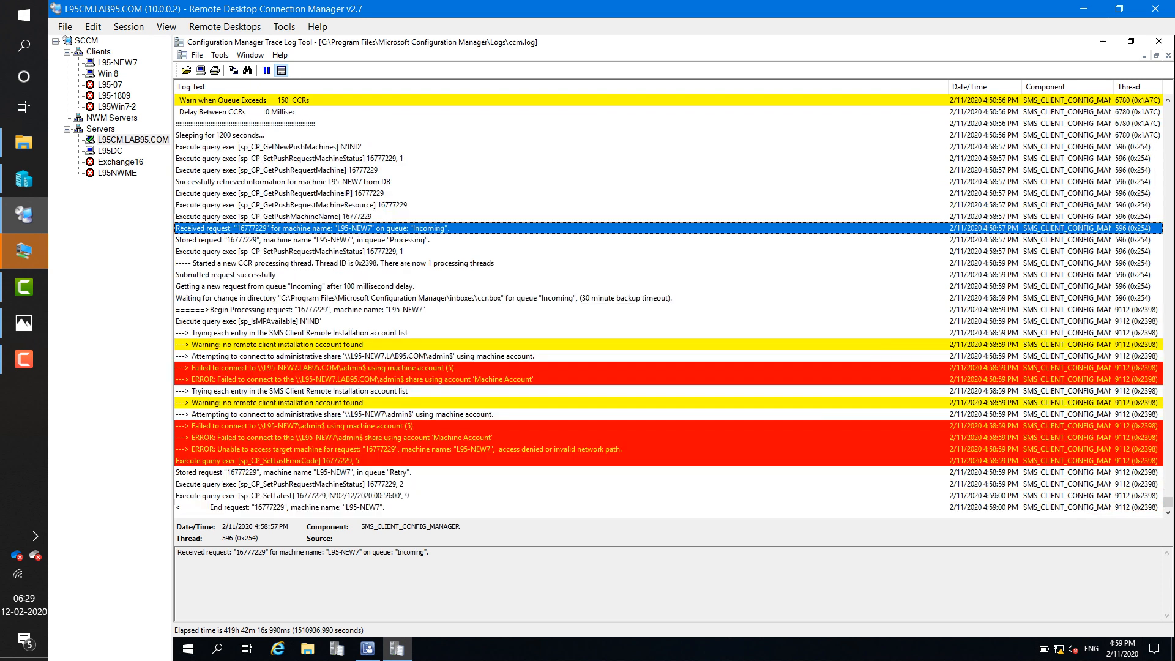
click(312, 356)
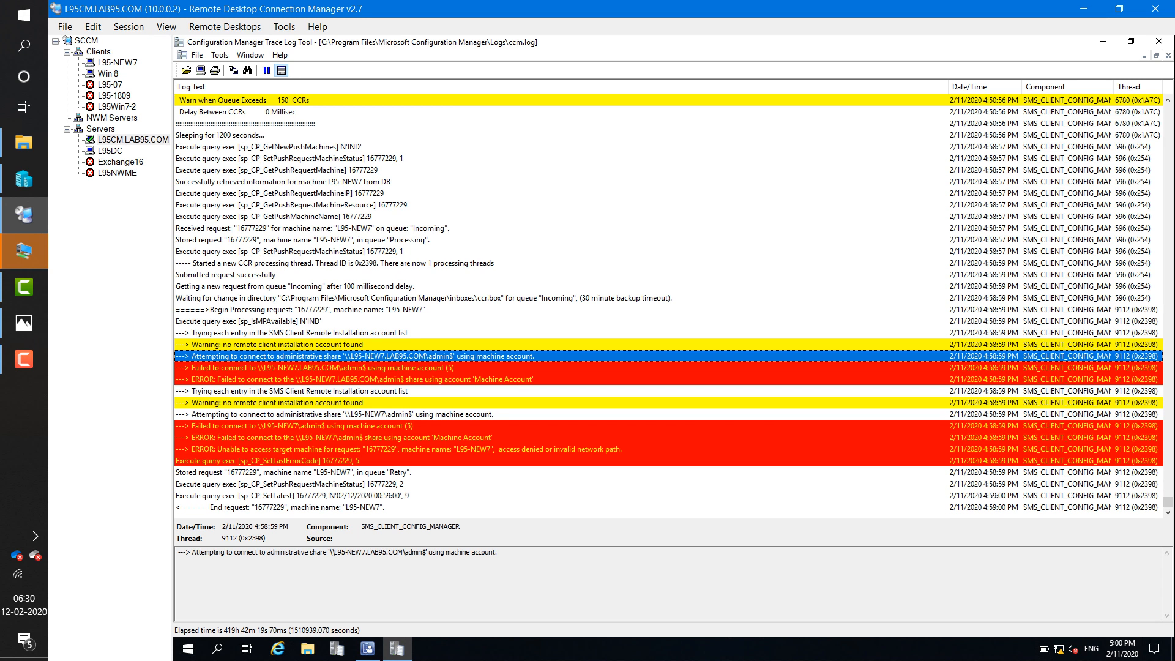
click(323, 367)
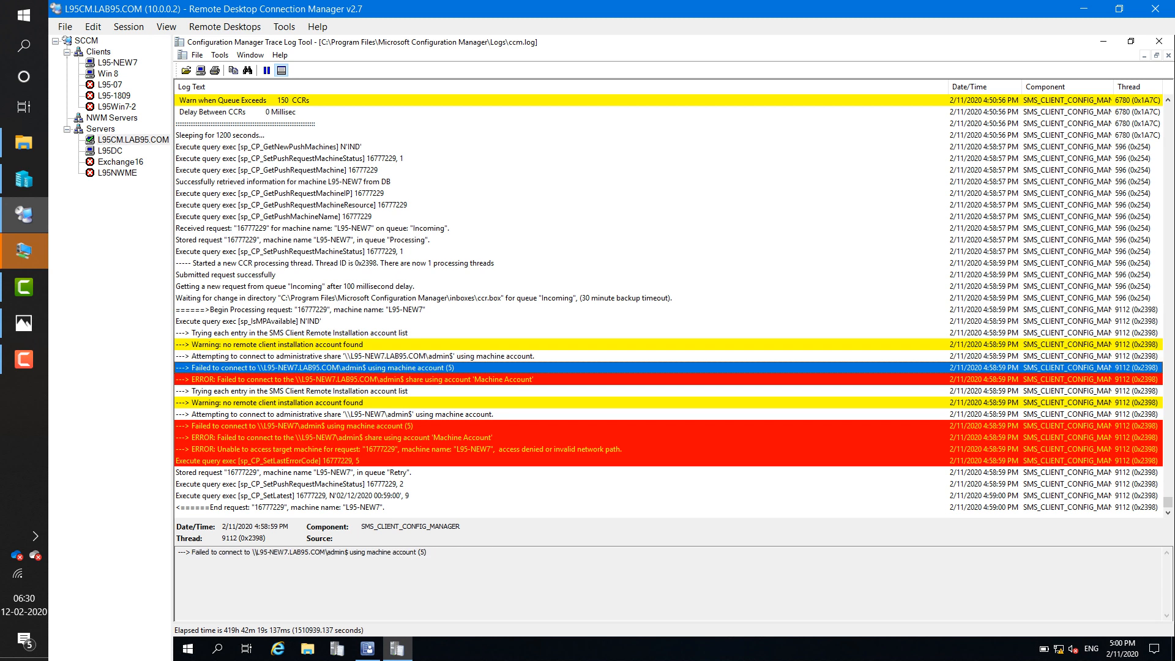
drag(268, 552, 427, 552)
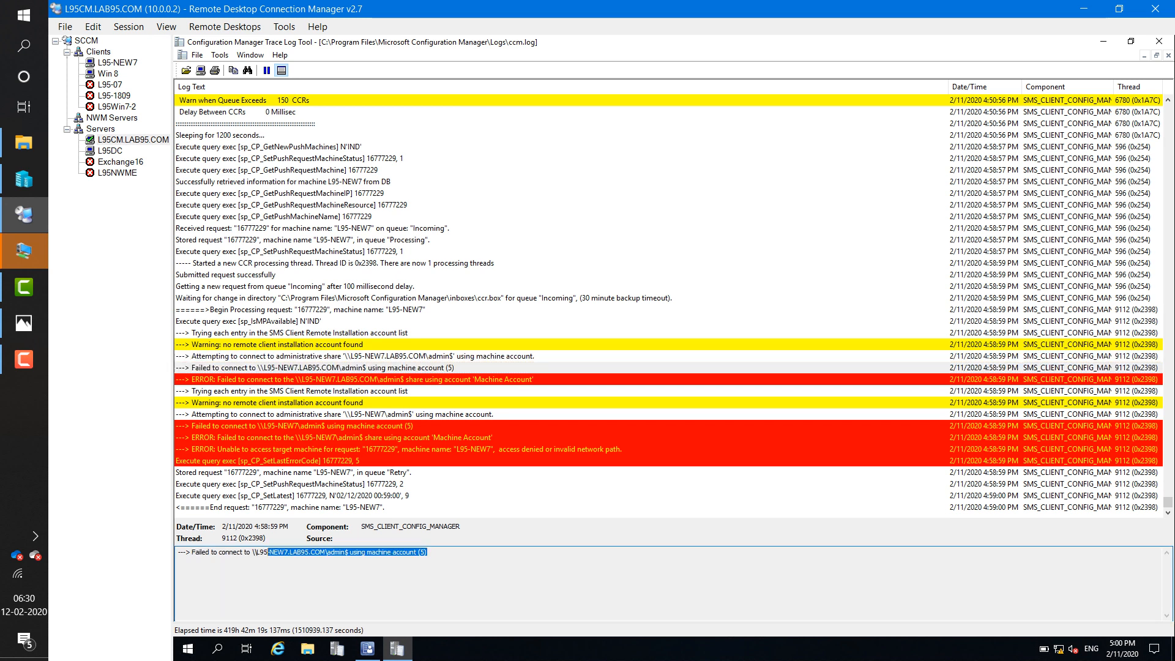
drag(268, 552, 192, 552)
click(445, 553)
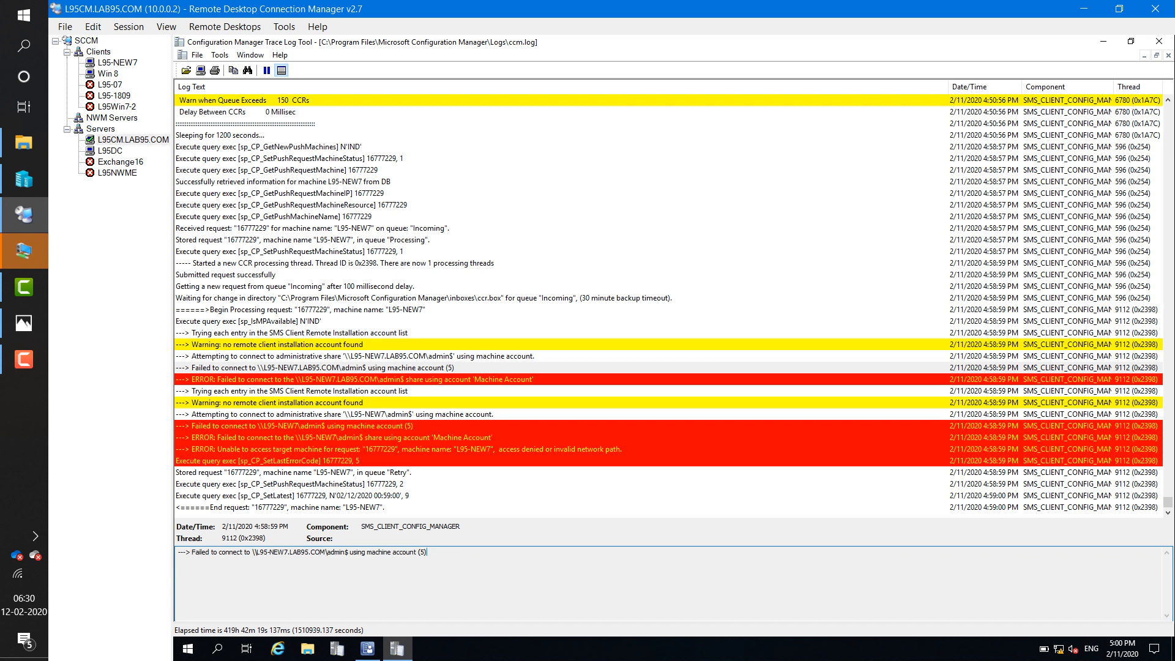
drag(430, 552, 191, 552)
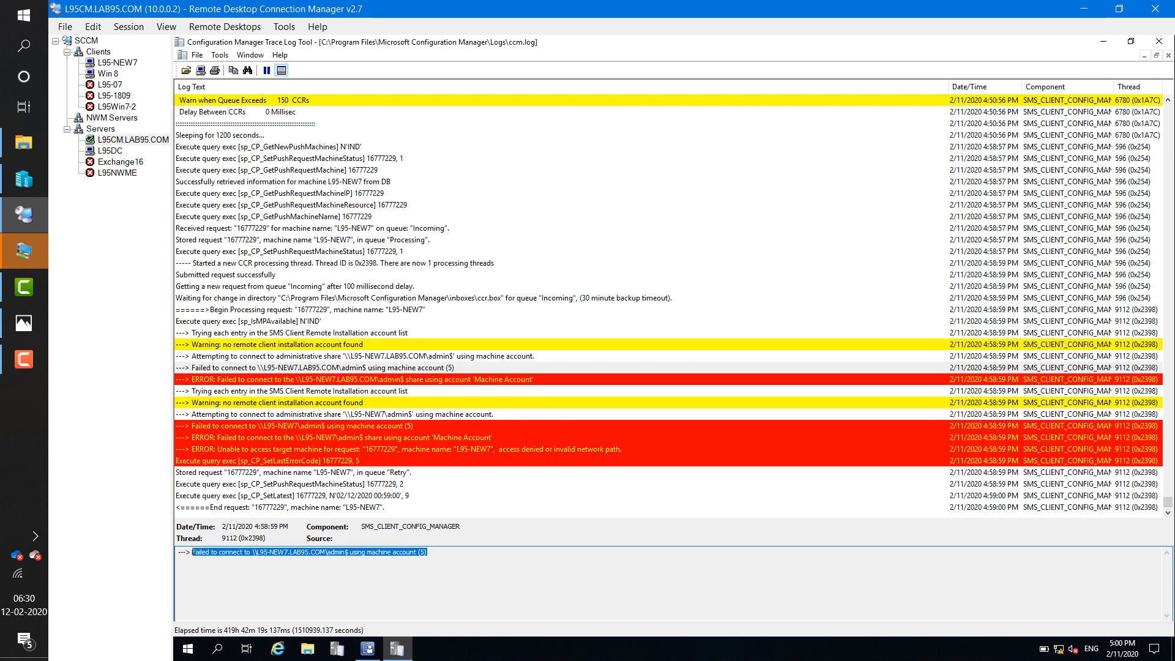
click(335, 553)
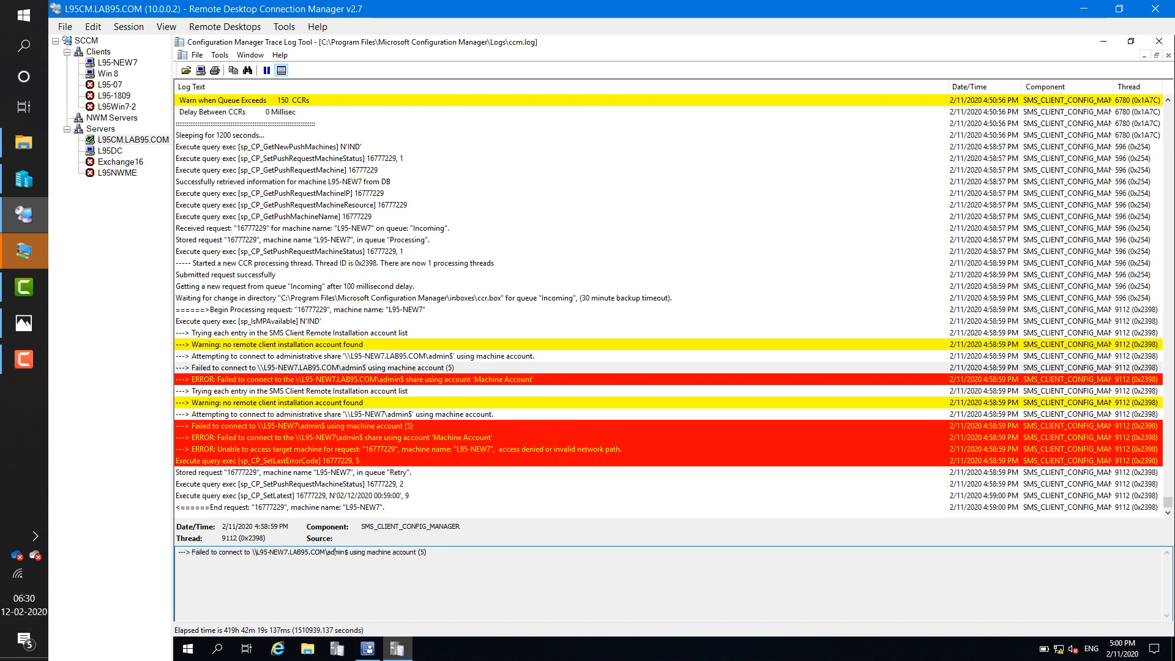
drag(375, 552, 183, 552)
click(427, 553)
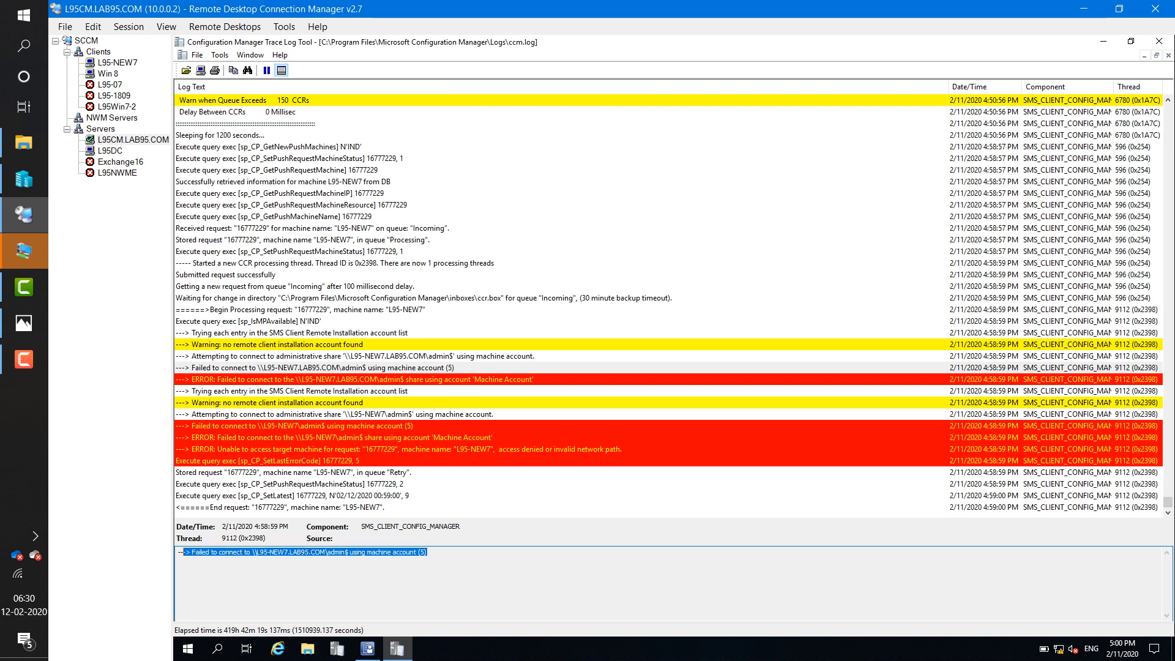
click(392, 449)
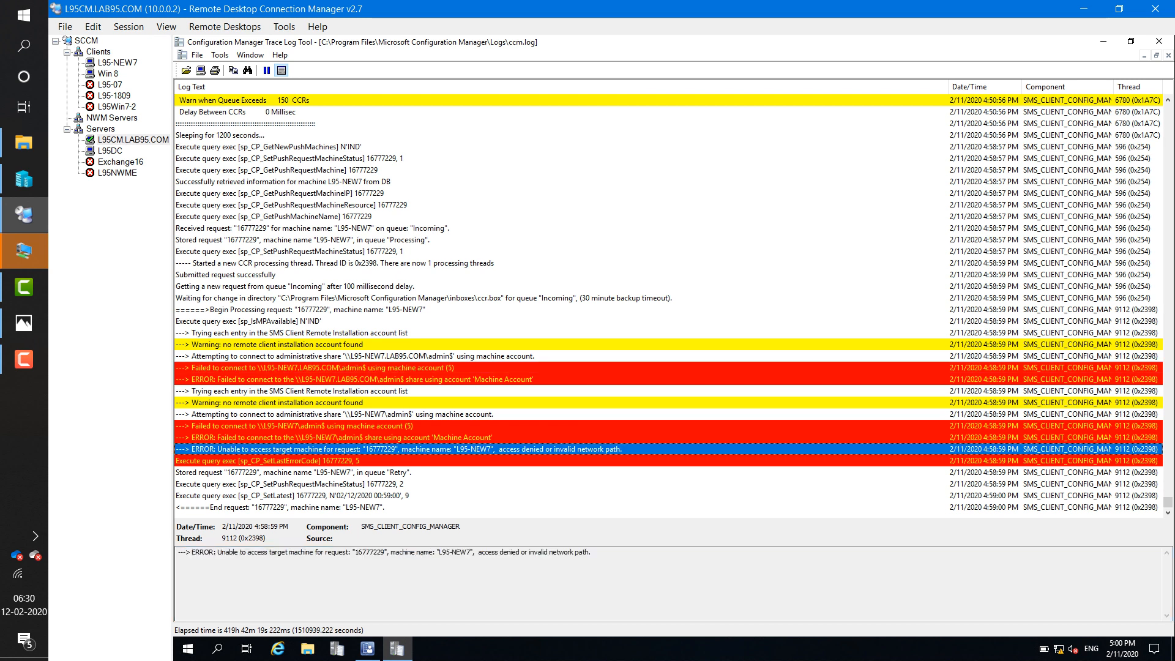
click(392, 472)
click(392, 484)
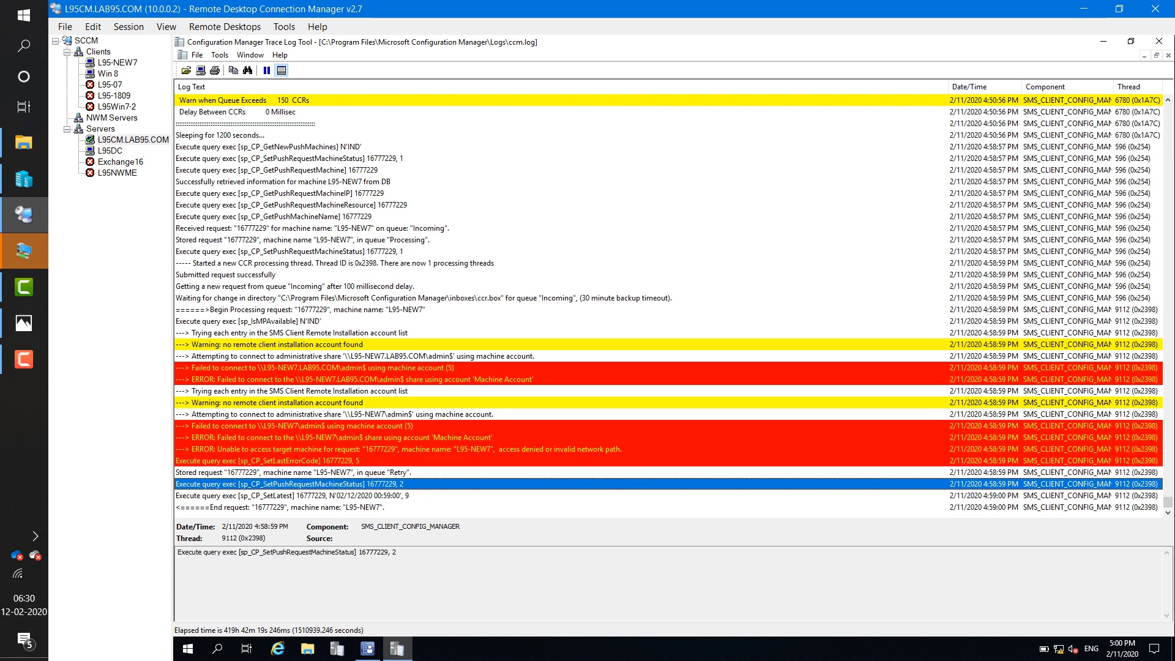
click(392, 472)
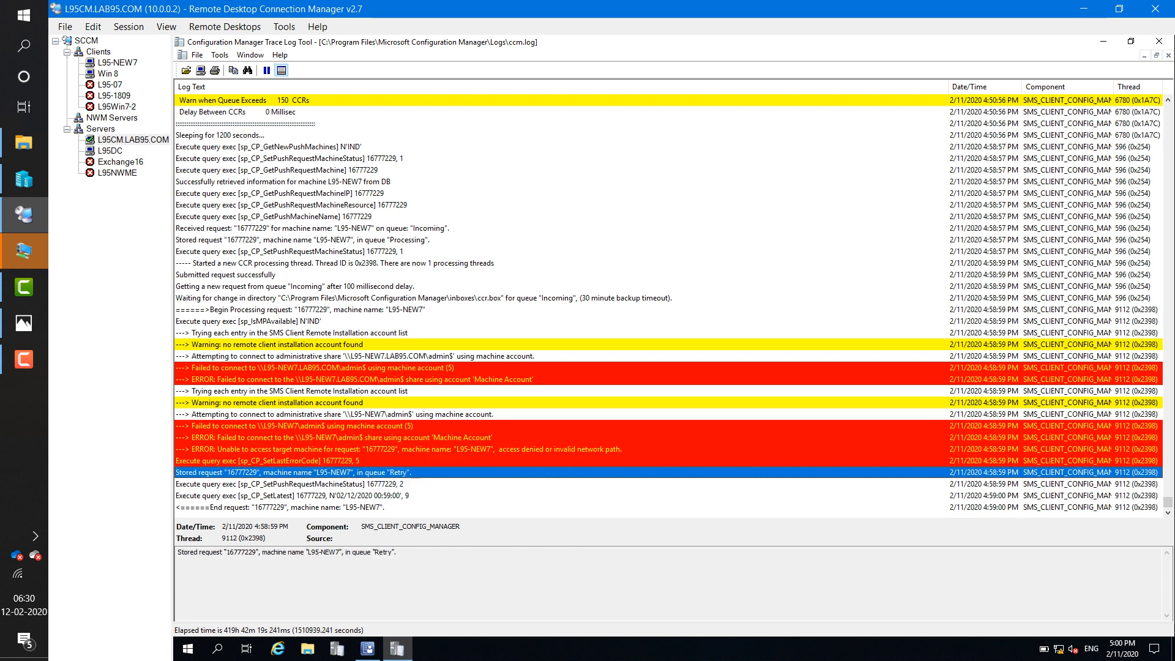
click(392, 449)
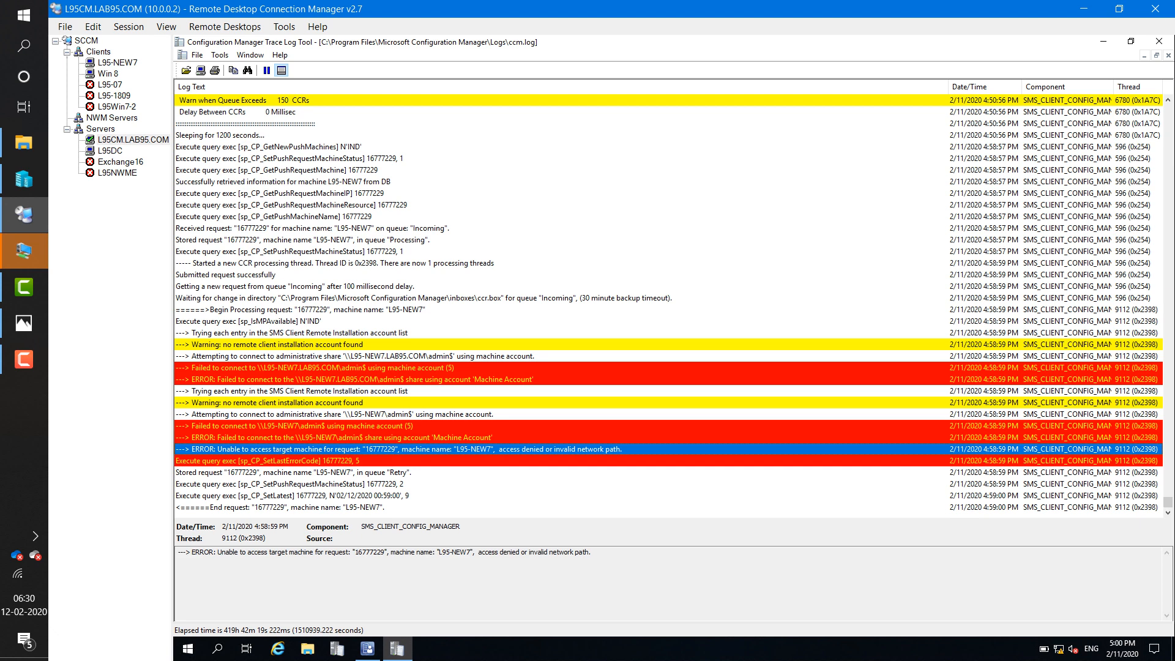
click(392, 426)
click(391, 437)
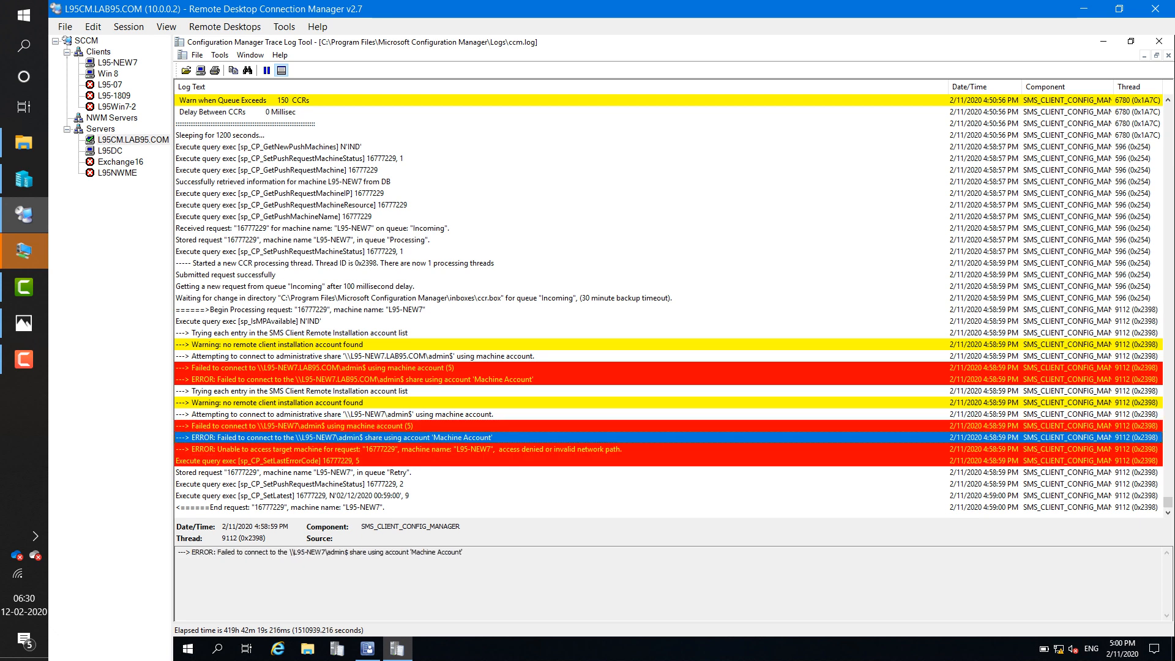
click(392, 461)
key(Down)
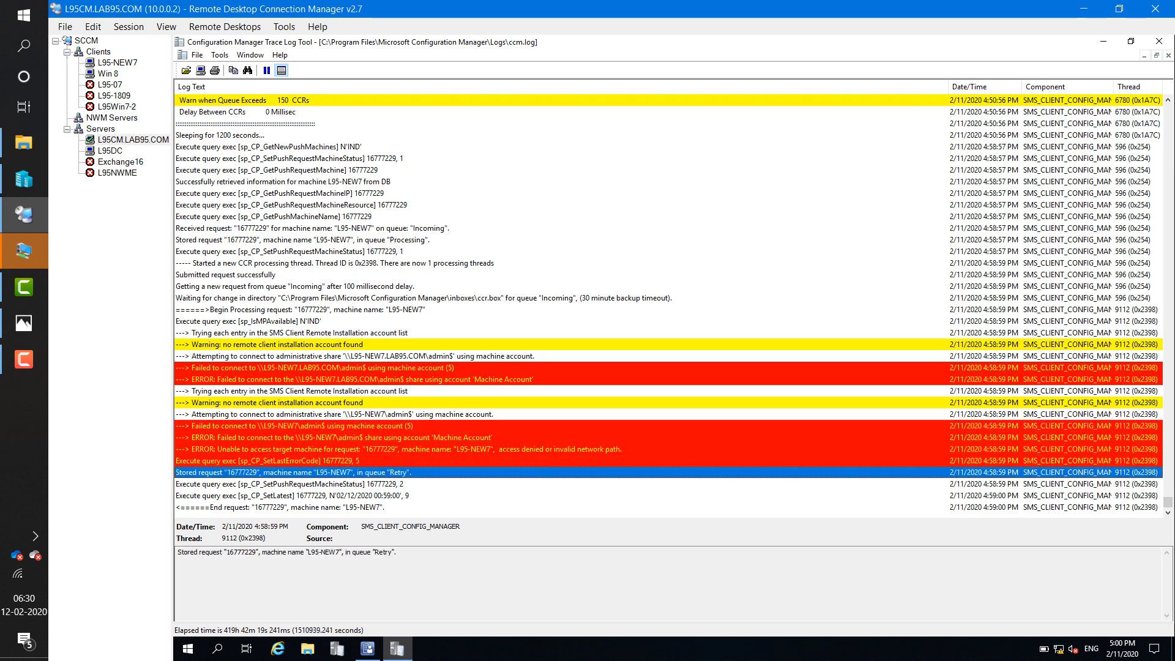
mouse_move(23, 214)
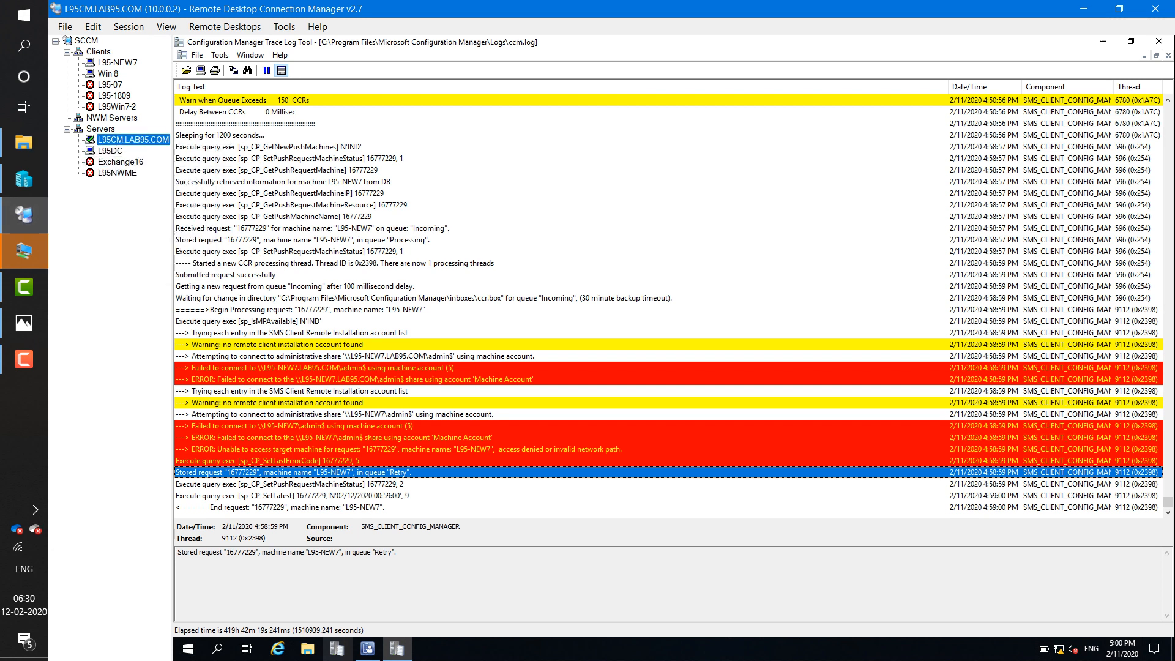
click(367, 649)
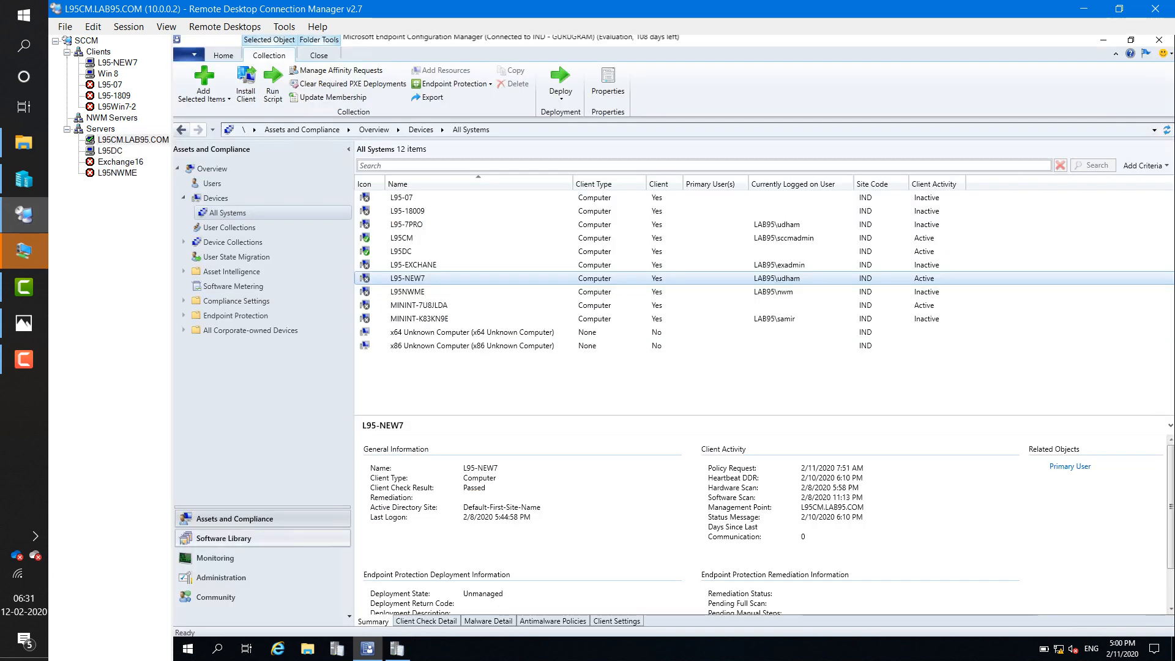
- Open the GURUGRAM site's Client Push Installation Properties and view its empty Accounts tab
click(221, 578)
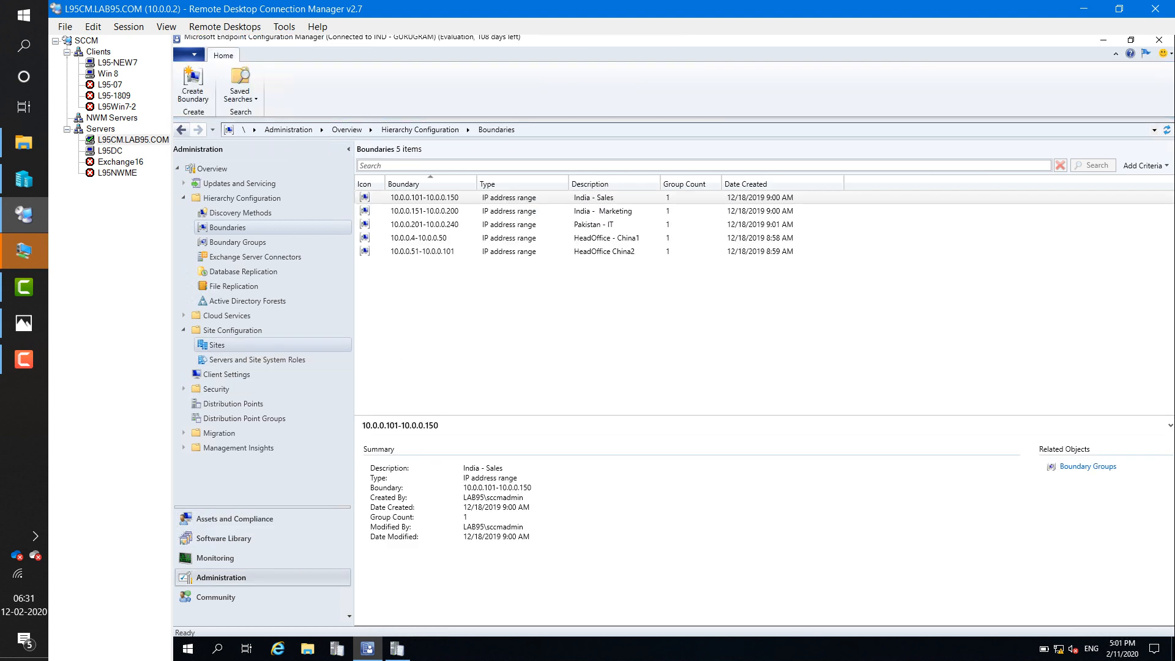
click(217, 344)
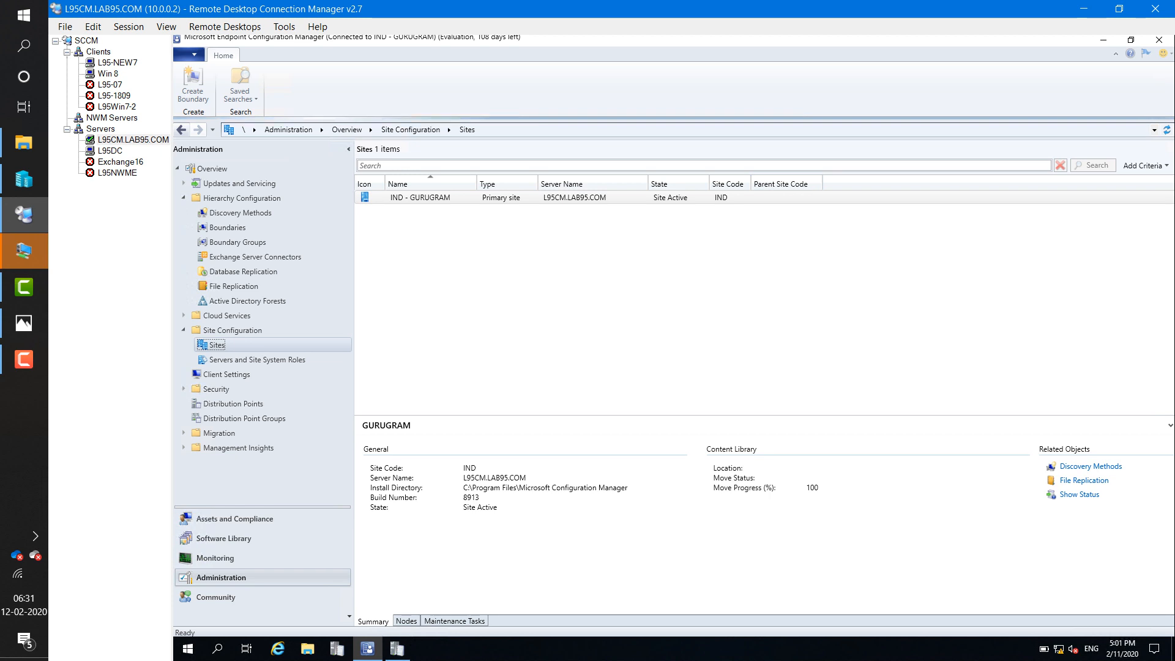
click(849, 91)
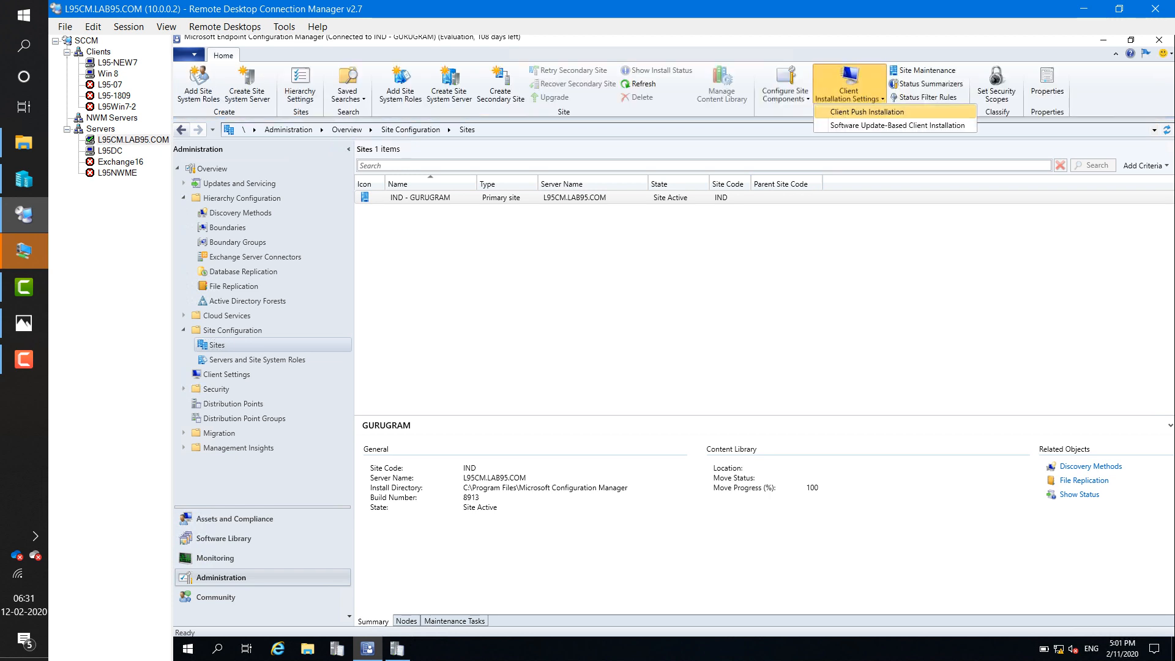
click(867, 112)
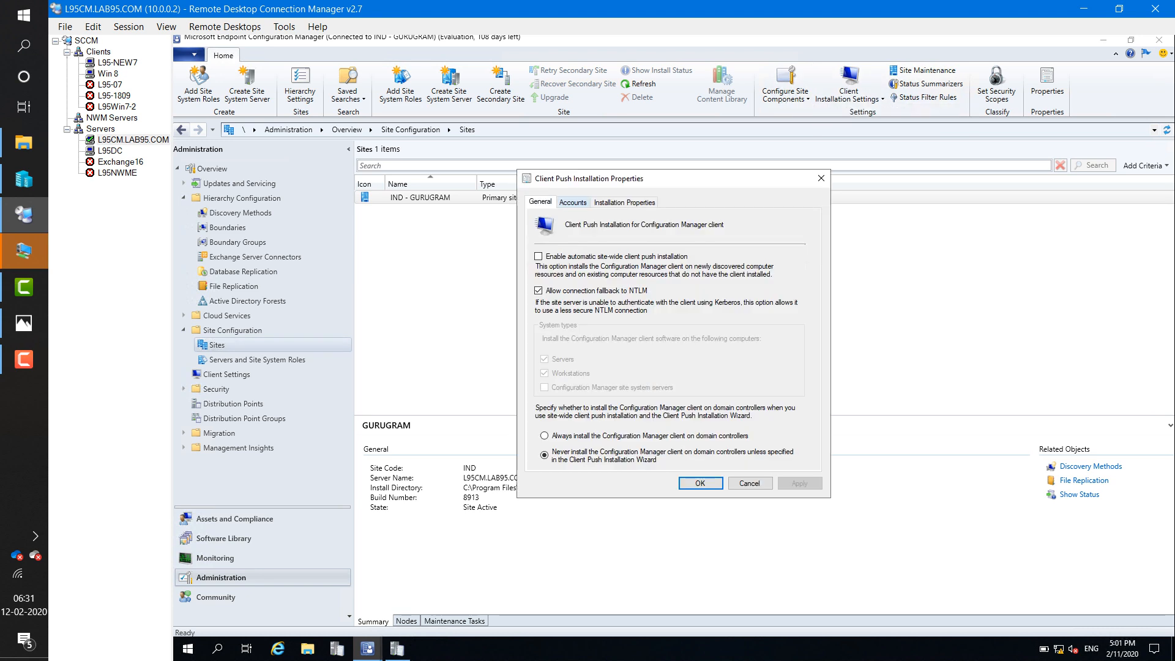
click(573, 203)
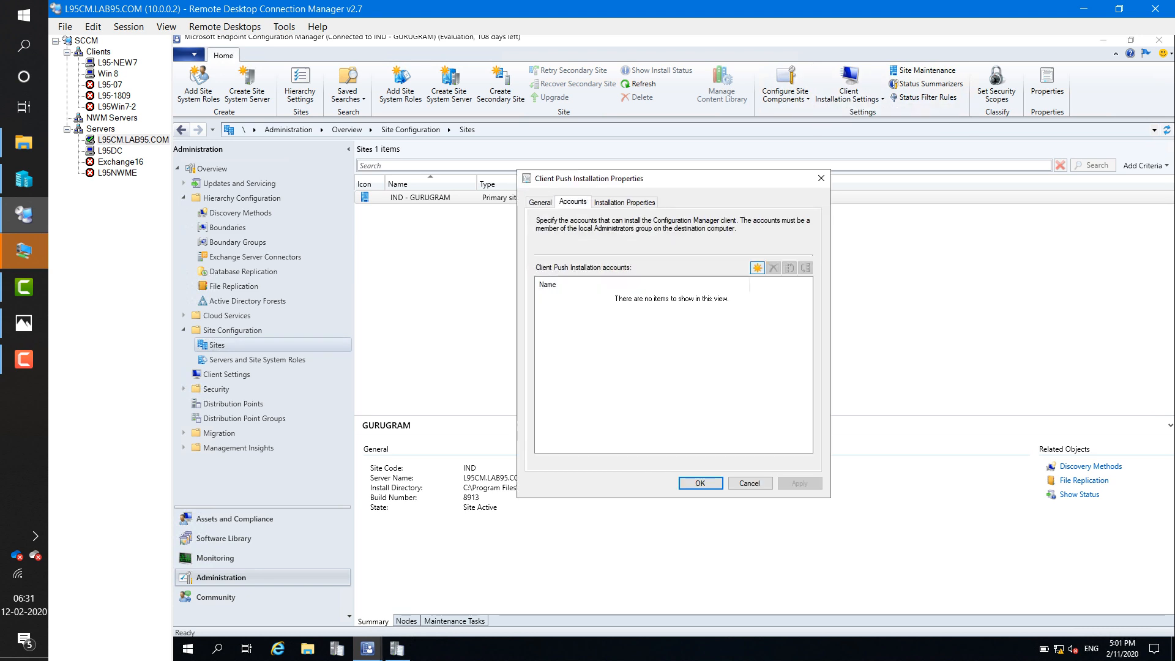
- Add a new push account for the domain client push user, entering and confirming its password
click(757, 267)
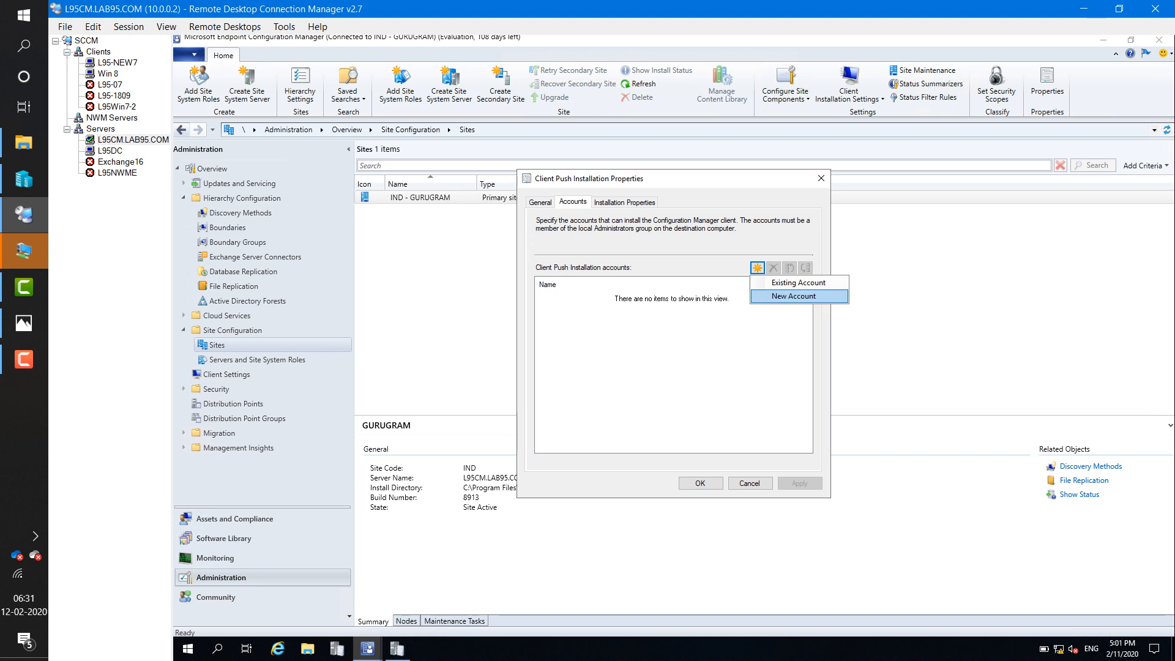
click(794, 296)
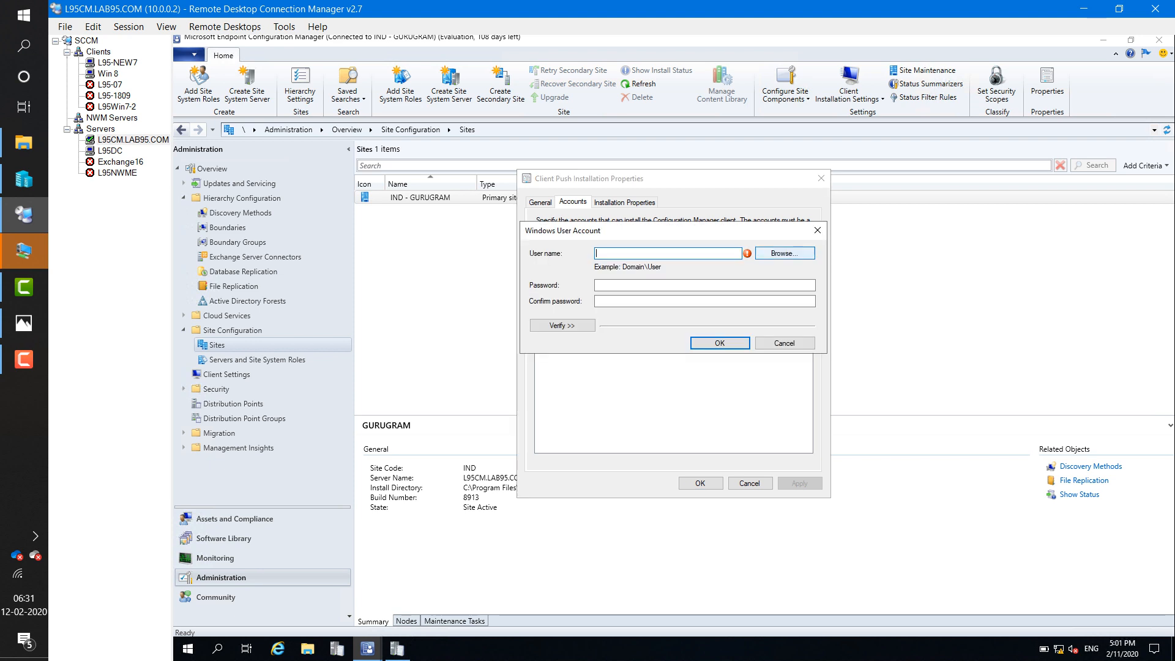
click(785, 253)
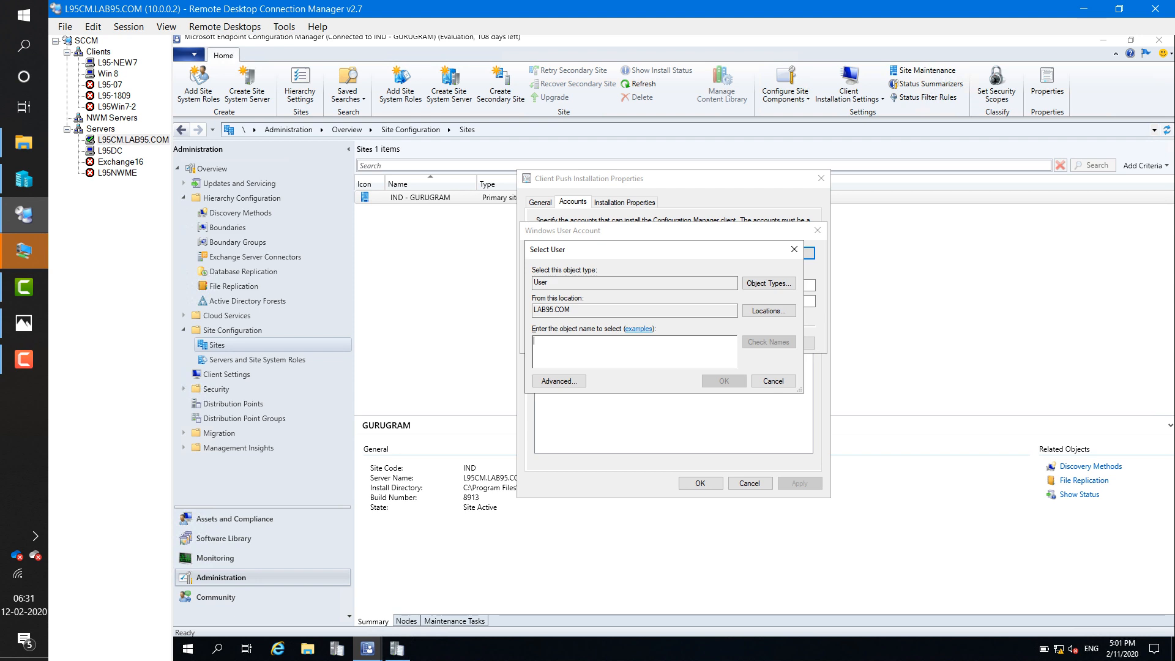
text(clie)
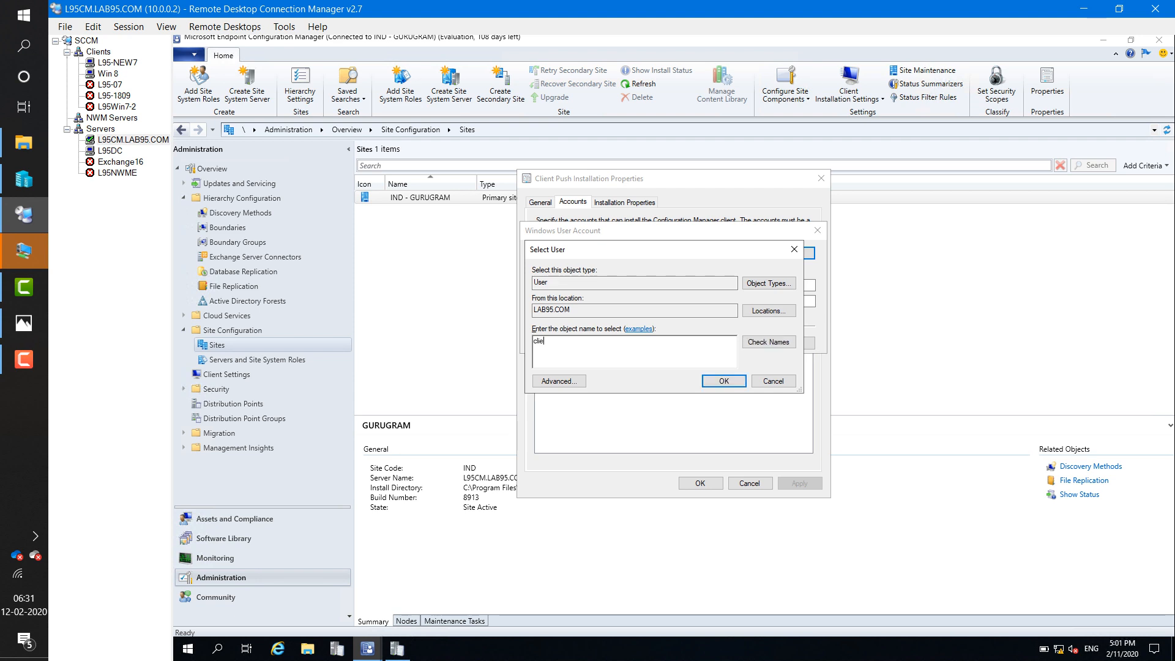
text(n)
key(Return)
key(Return)
key(Tab)
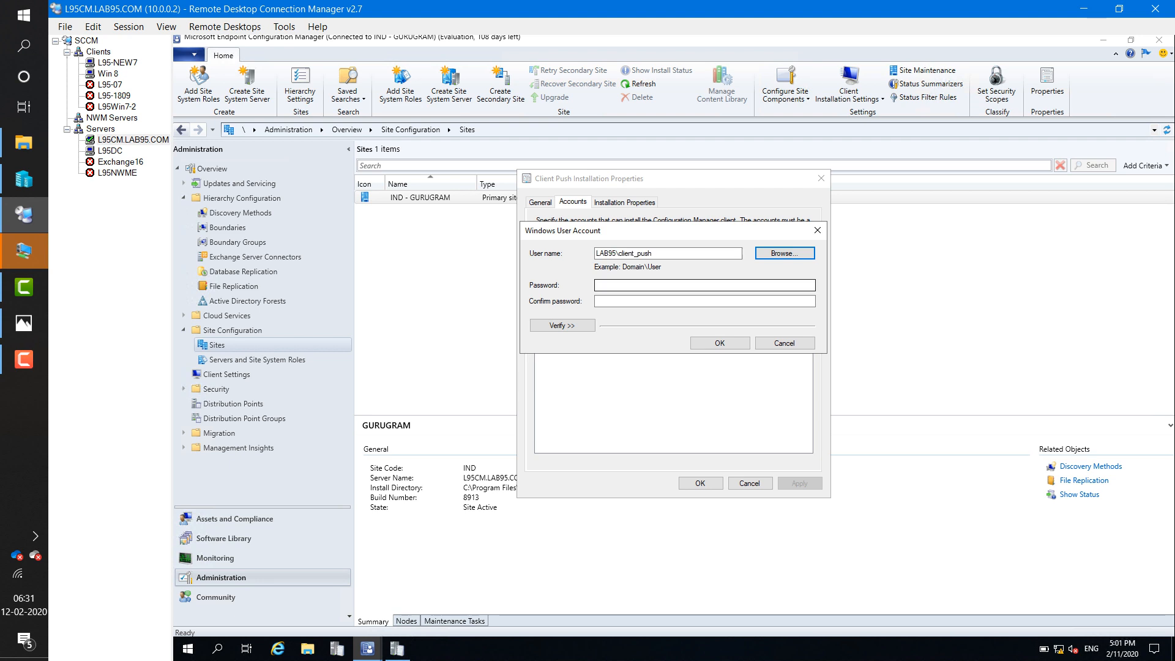
key(Tab)
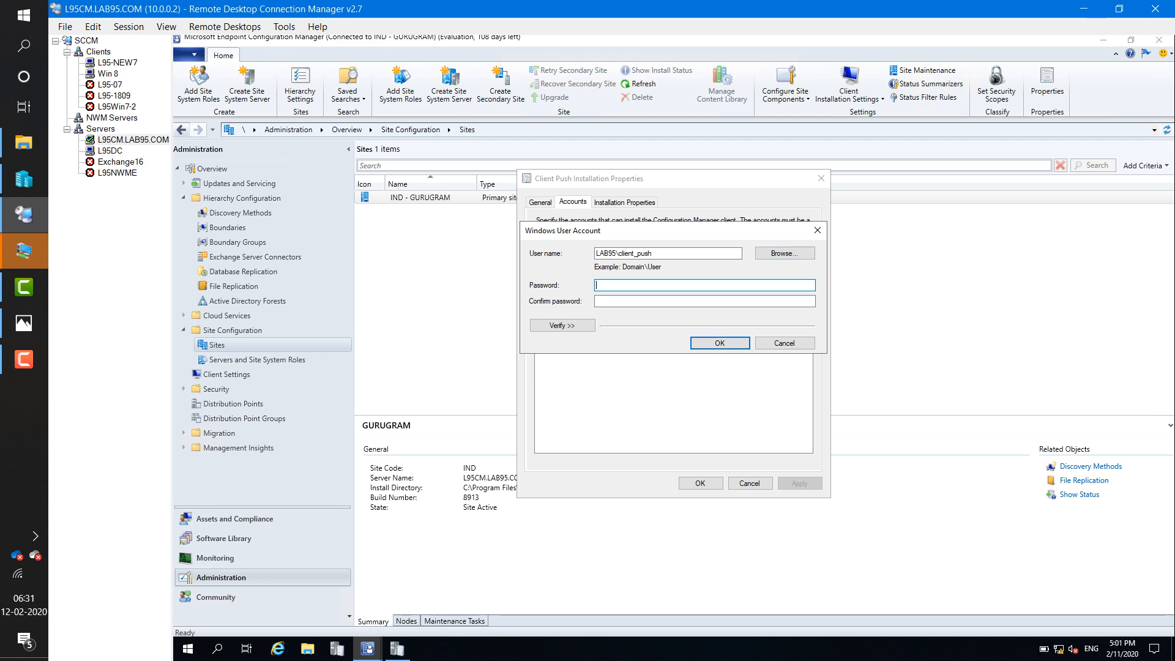
text(P@ssw0rd)
key(Tab)
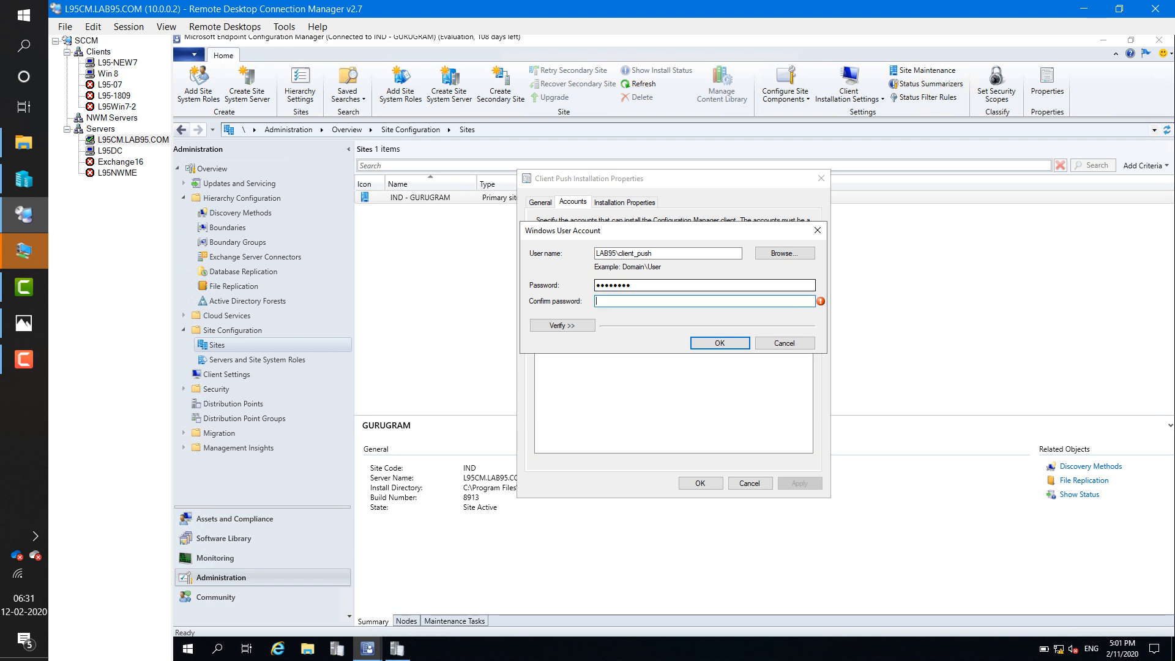
text(P@ssw0rd)
key(Tab)
key(Return)
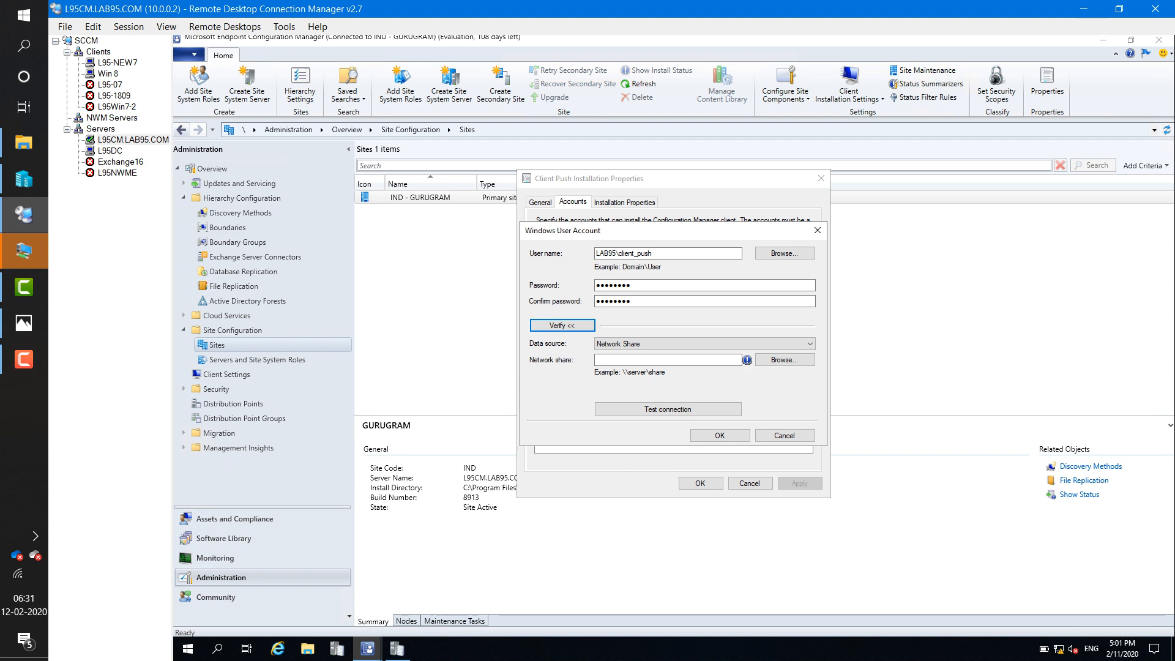
- Verify the account against \\l95dc\NETLOGON, then confirm, apply and save the push settings
click(667, 360)
text(\)
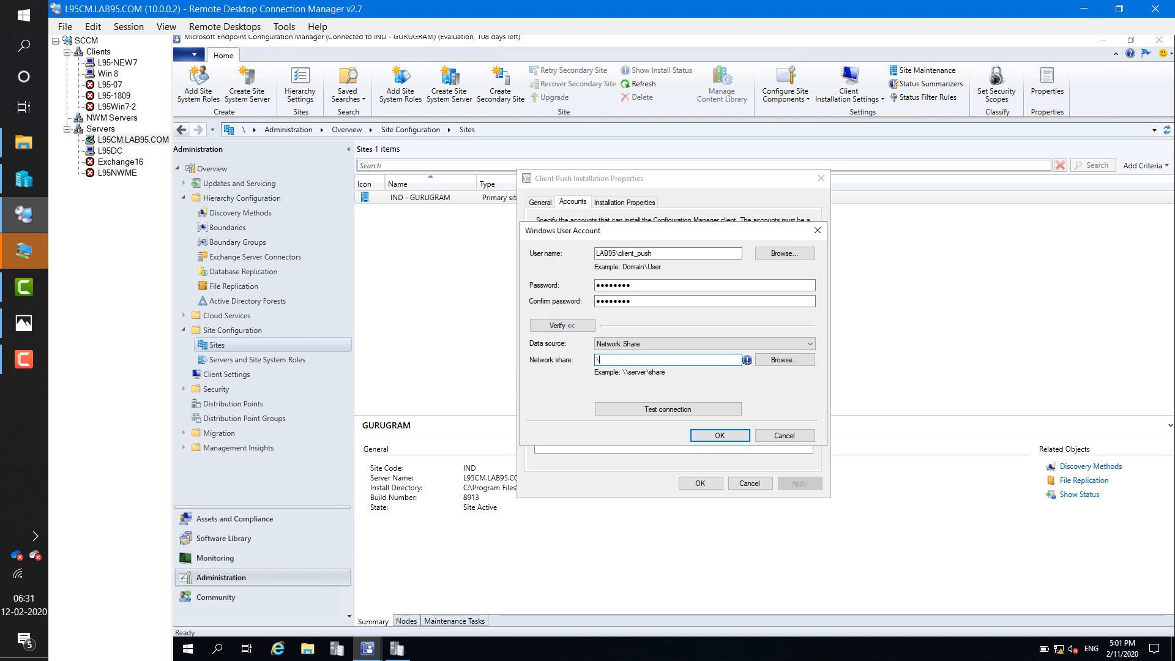
text(\)
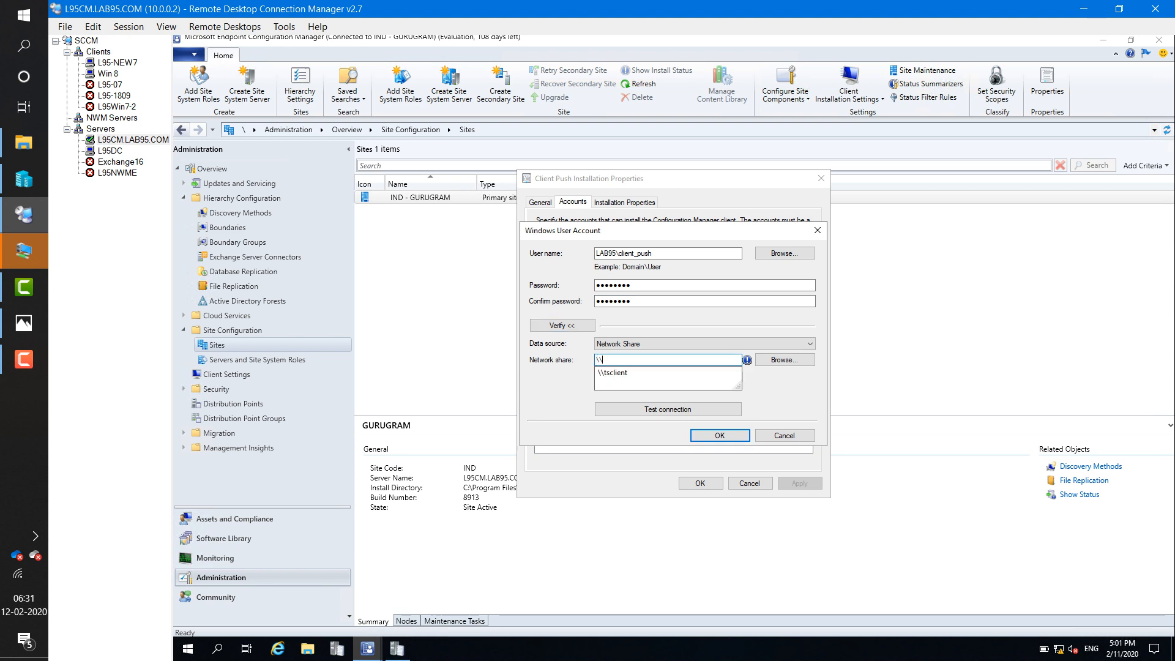
text(l95)
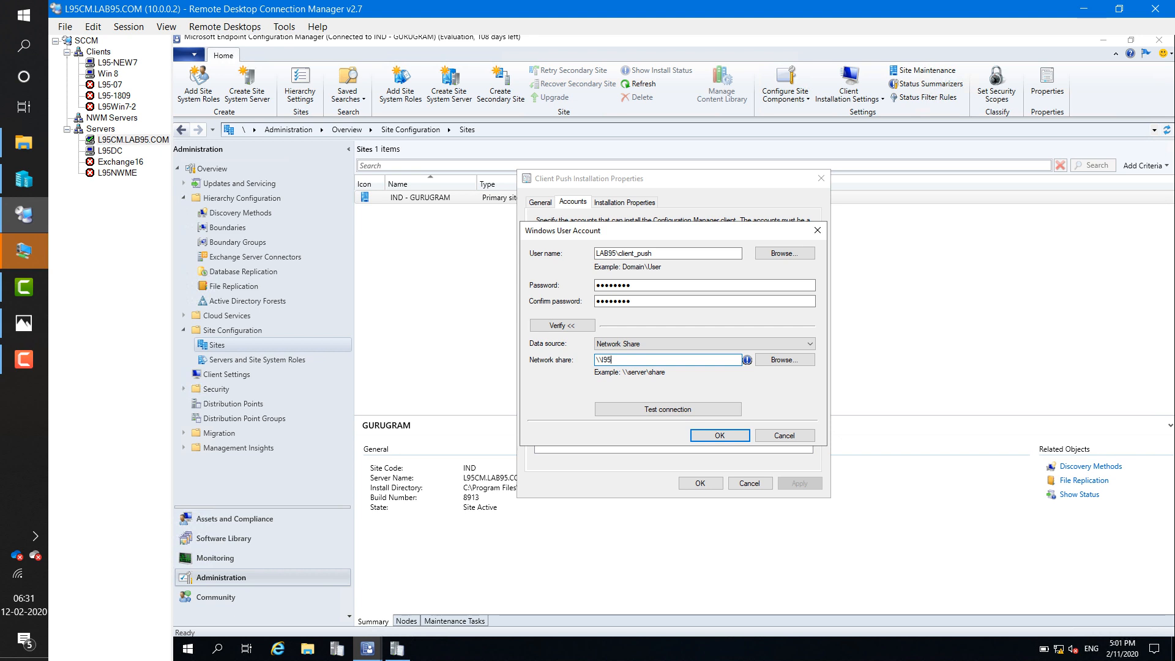
text(dc\)
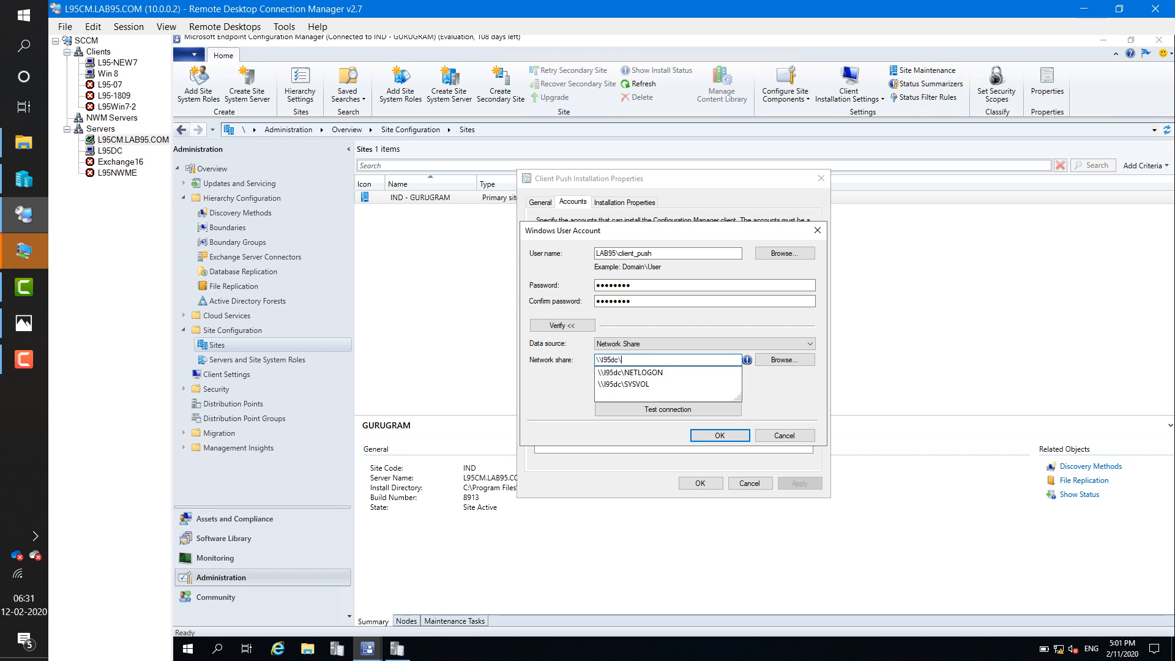
key(Down)
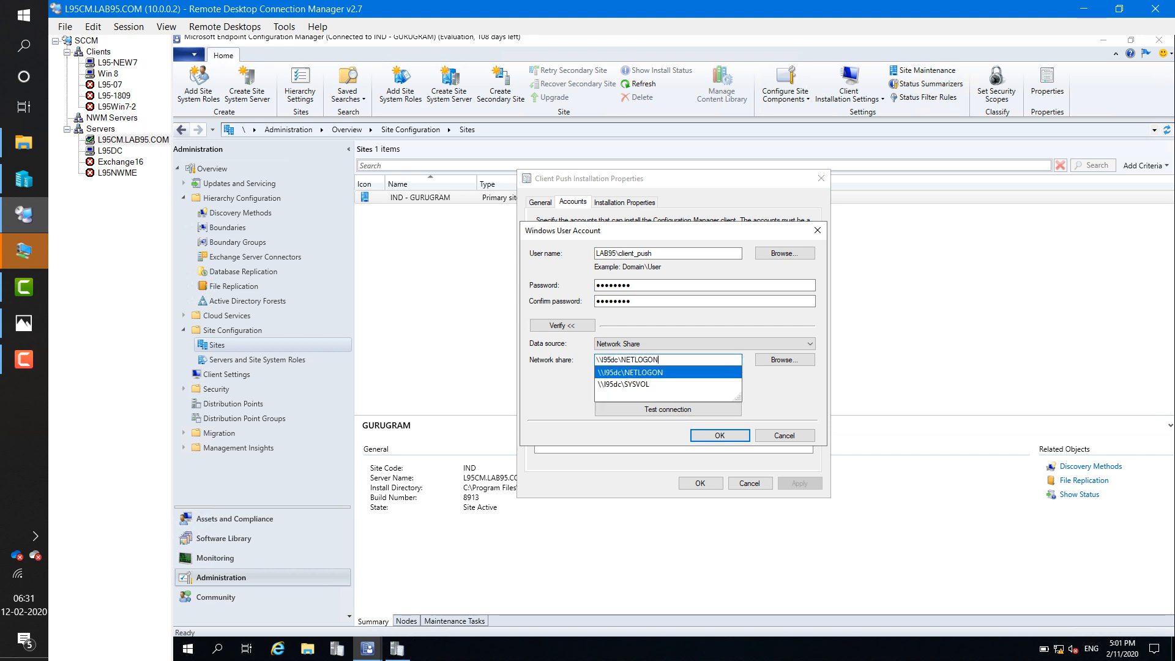
key(Return)
click(668, 410)
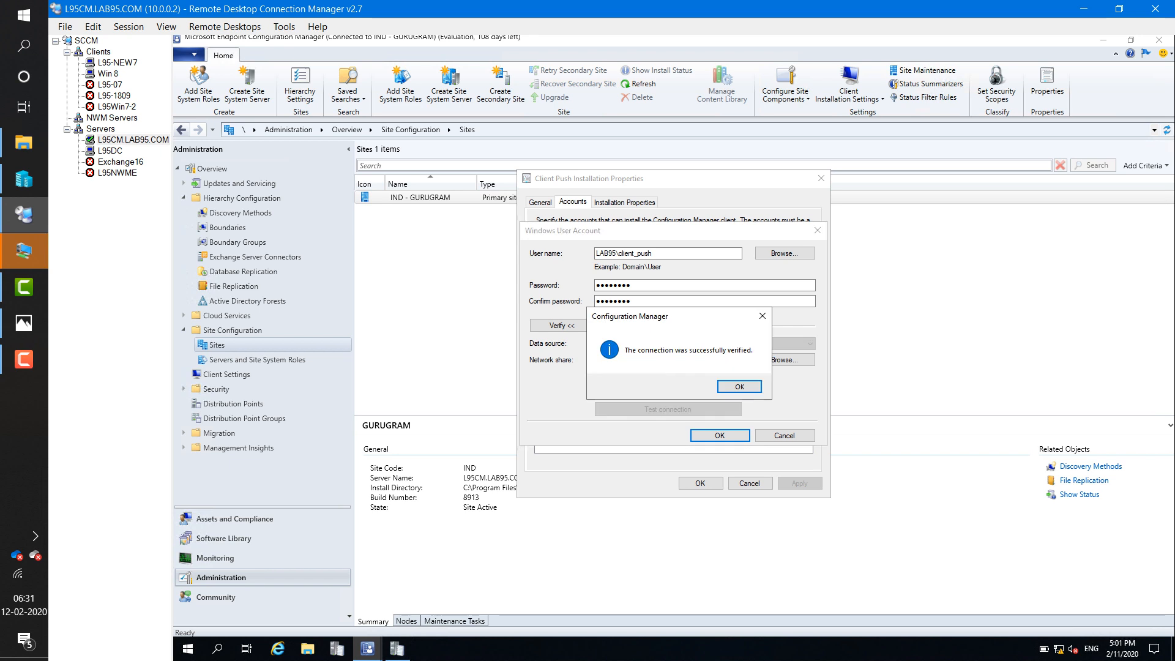
key(Return)
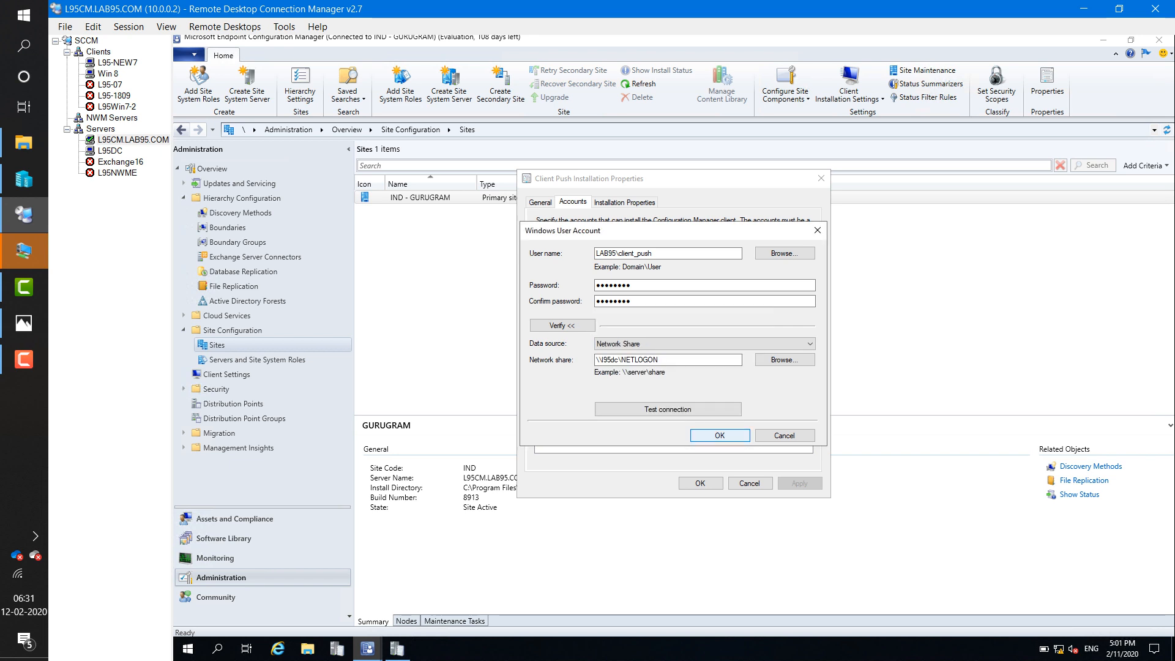
click(719, 436)
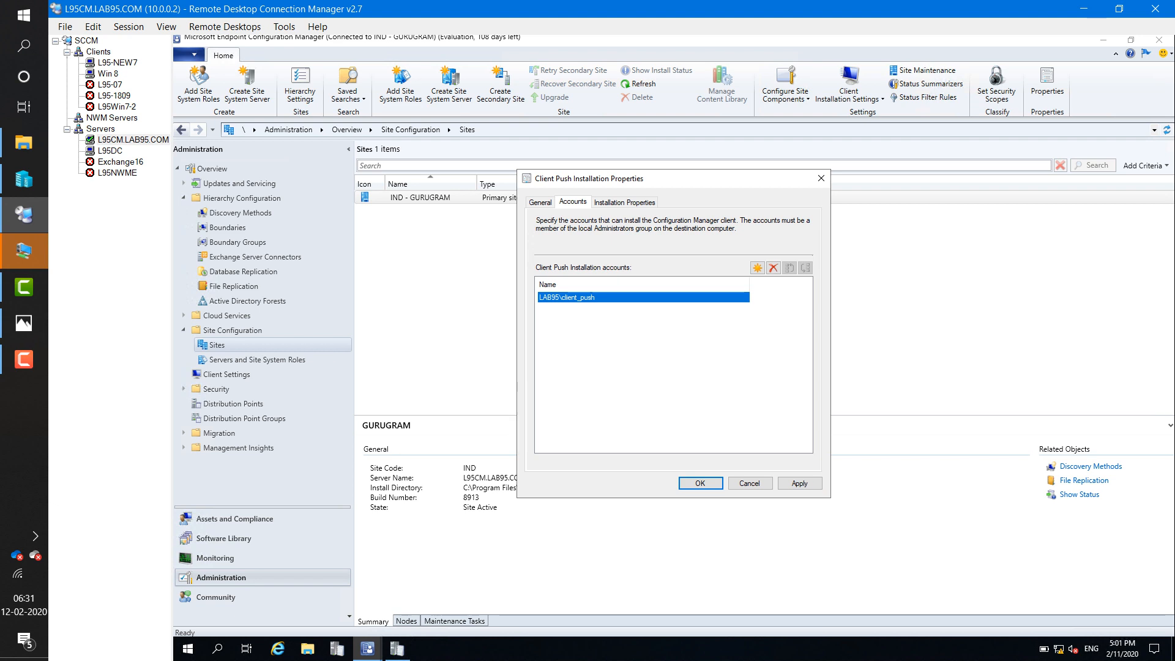
click(799, 482)
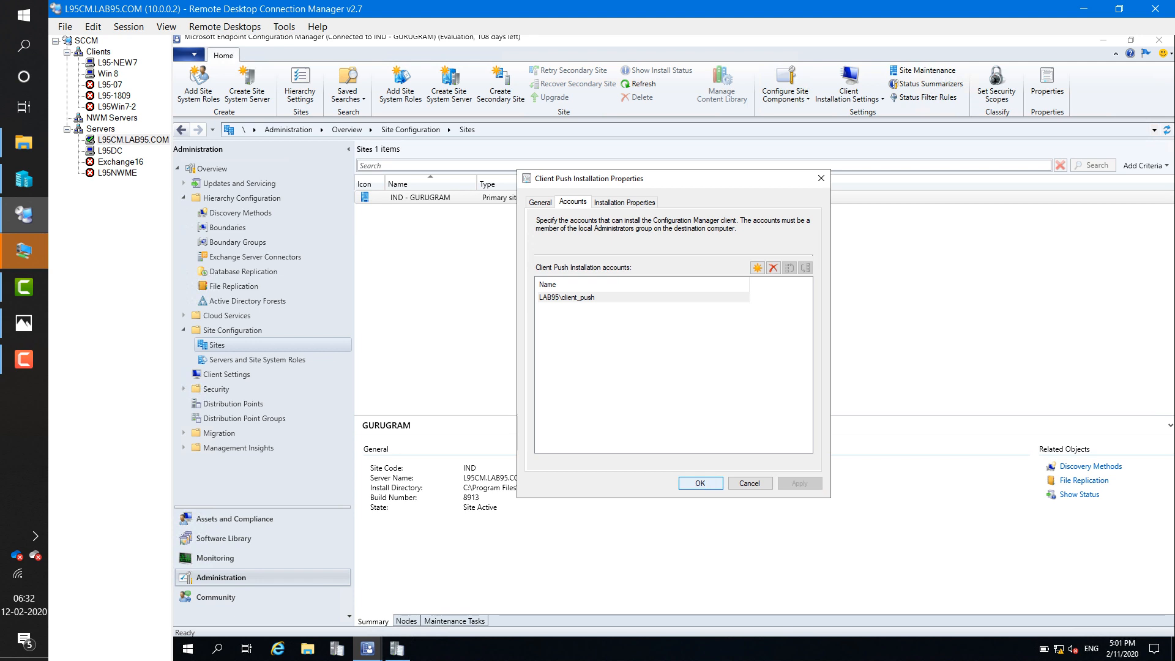
click(701, 483)
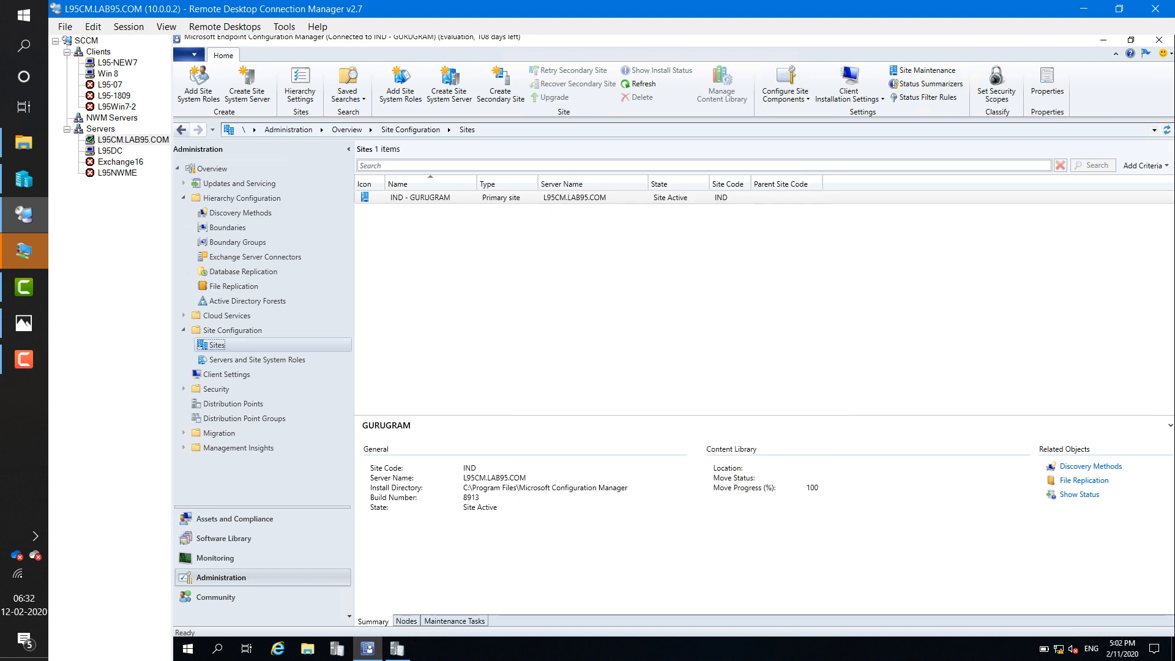
- On L95-NEW7, close the open windows and run lusrmgr.msc as administrator with admin credentials
click(117, 62)
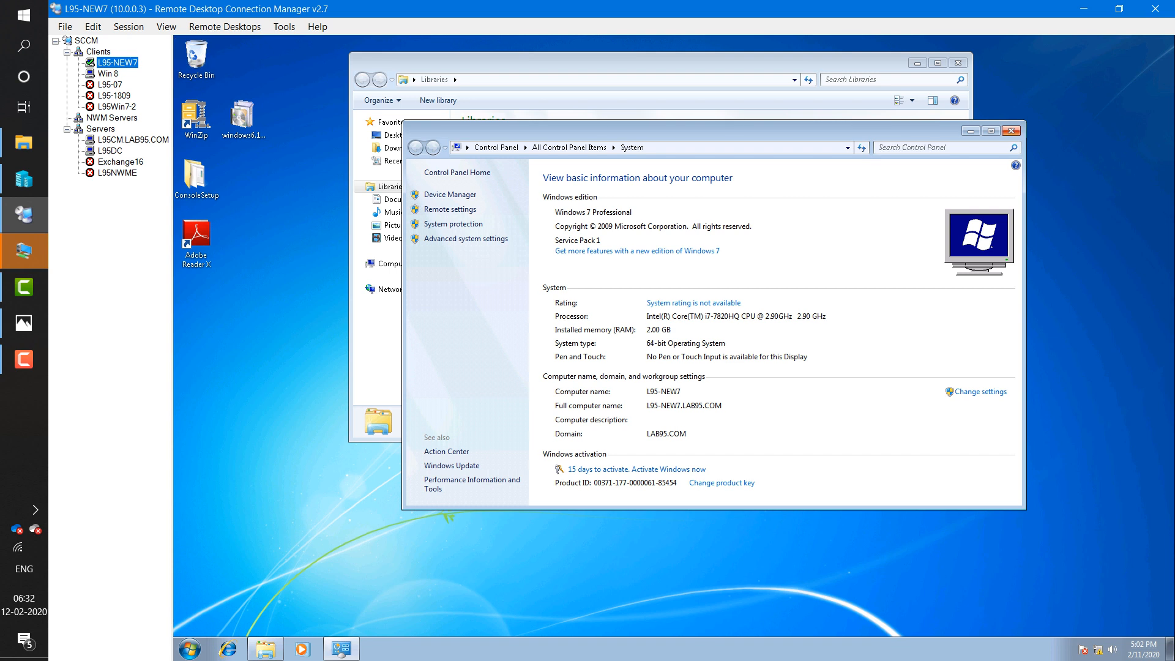
click(1010, 130)
click(957, 63)
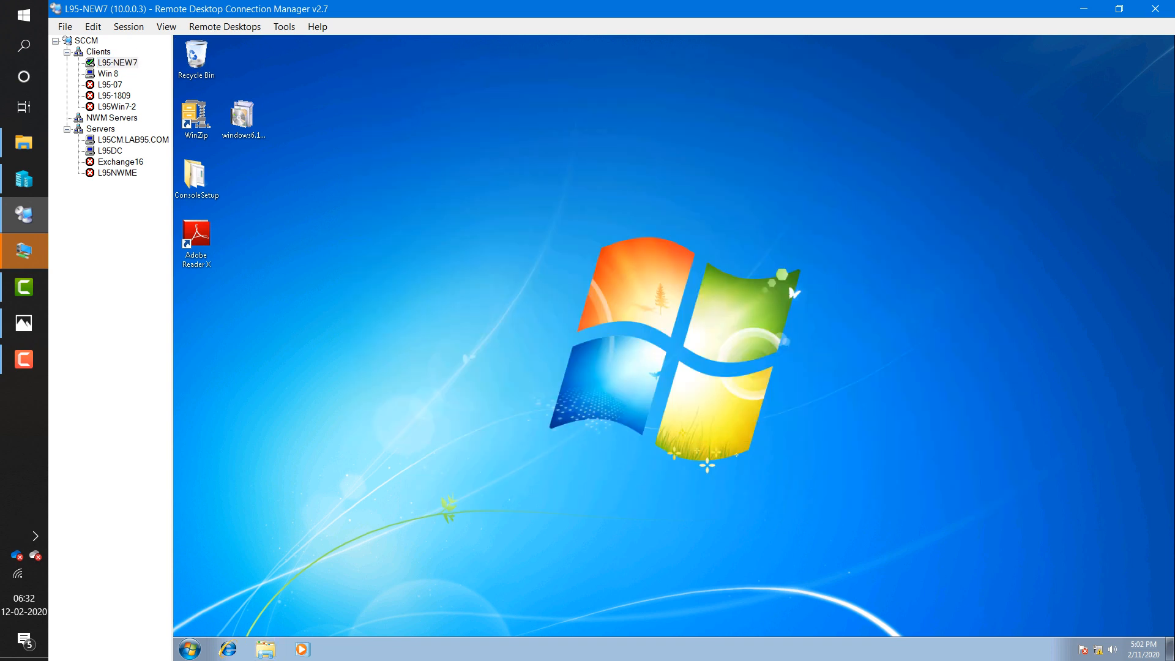
click(190, 648)
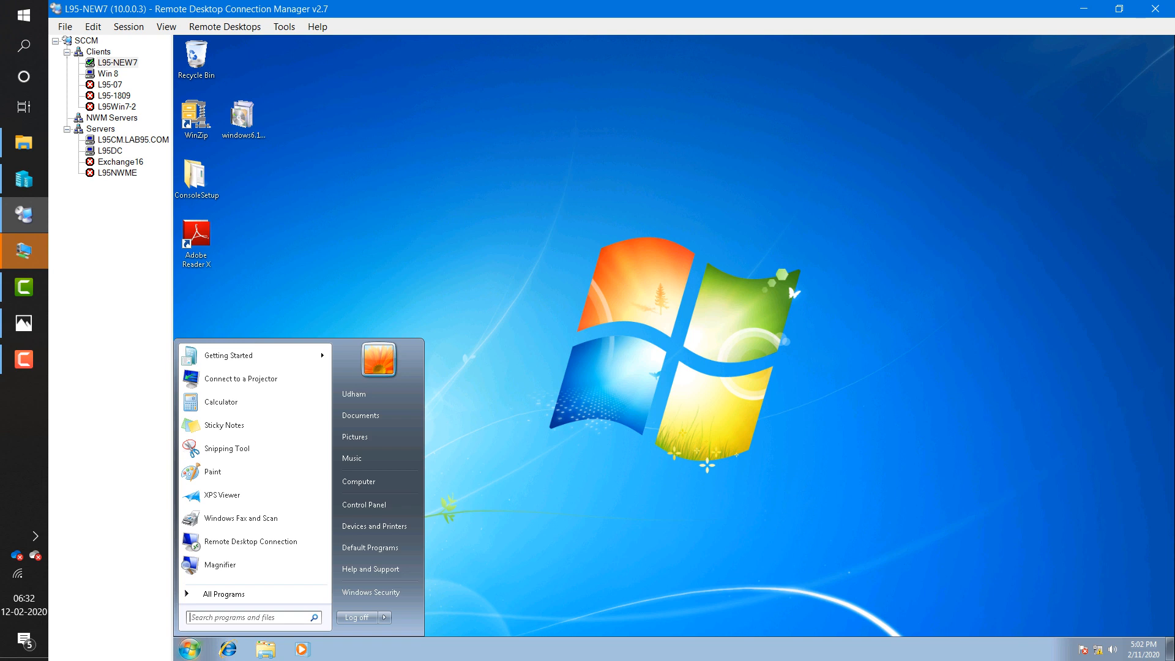
text(lusrmggr.)
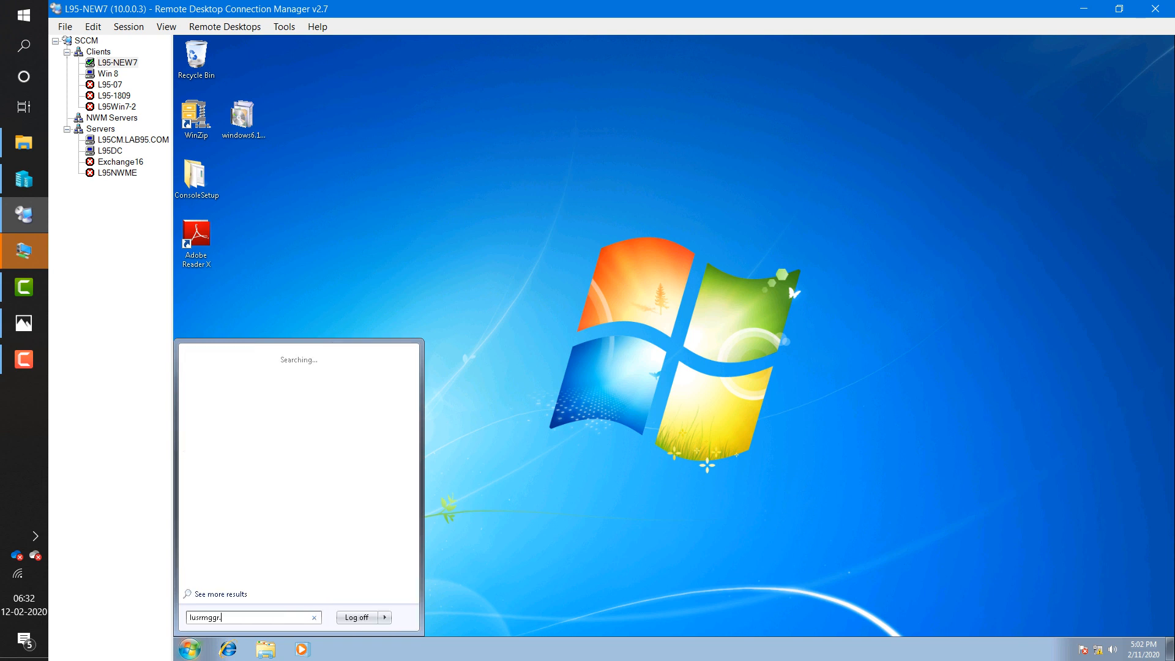
key(BackSpace)
key(BackSpace)
key(BackSpace)
text(rm)
key(BackSpace)
text(.msc)
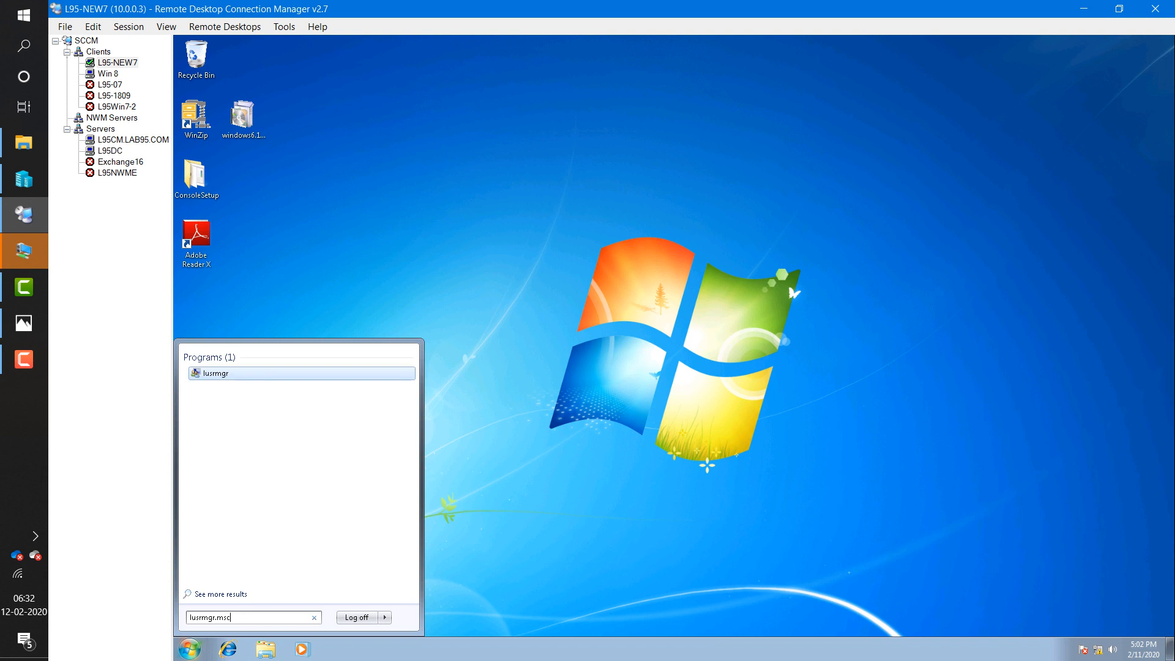
right_click(219, 373)
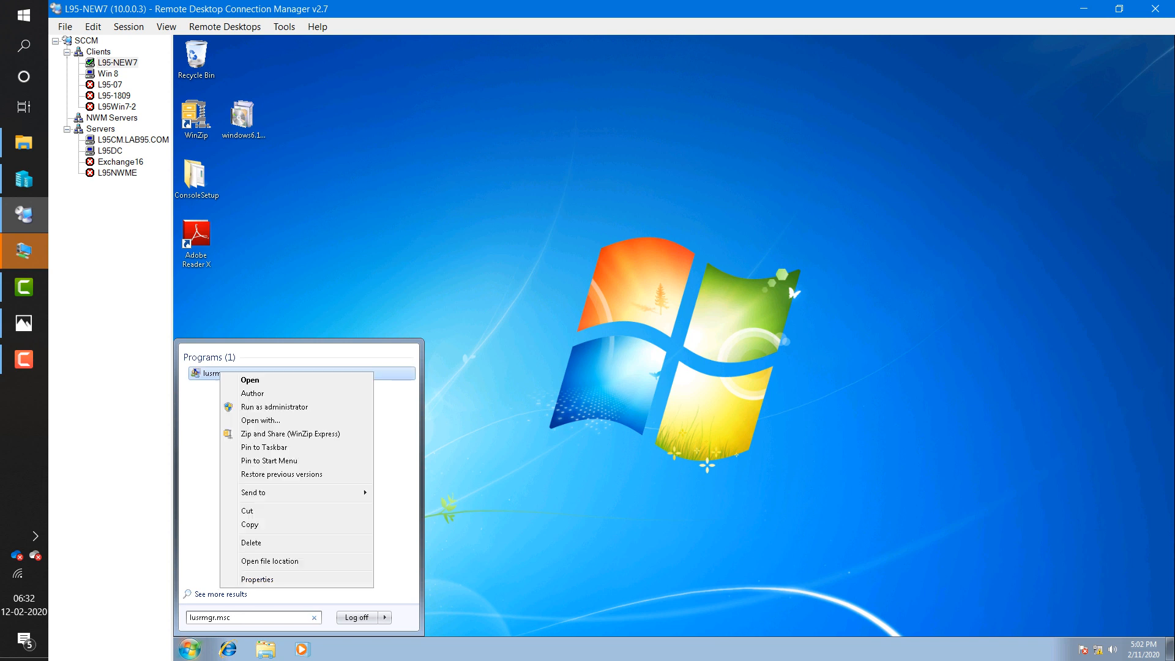
click(274, 407)
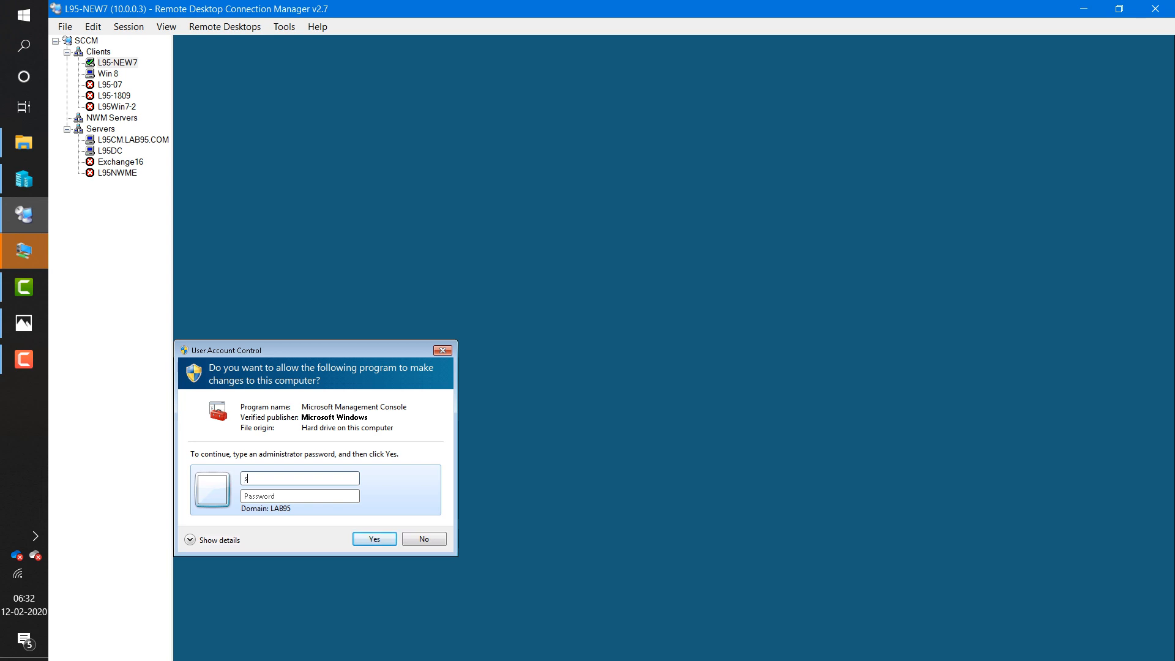
text(sccmadm)
text(••••)
key(Return)
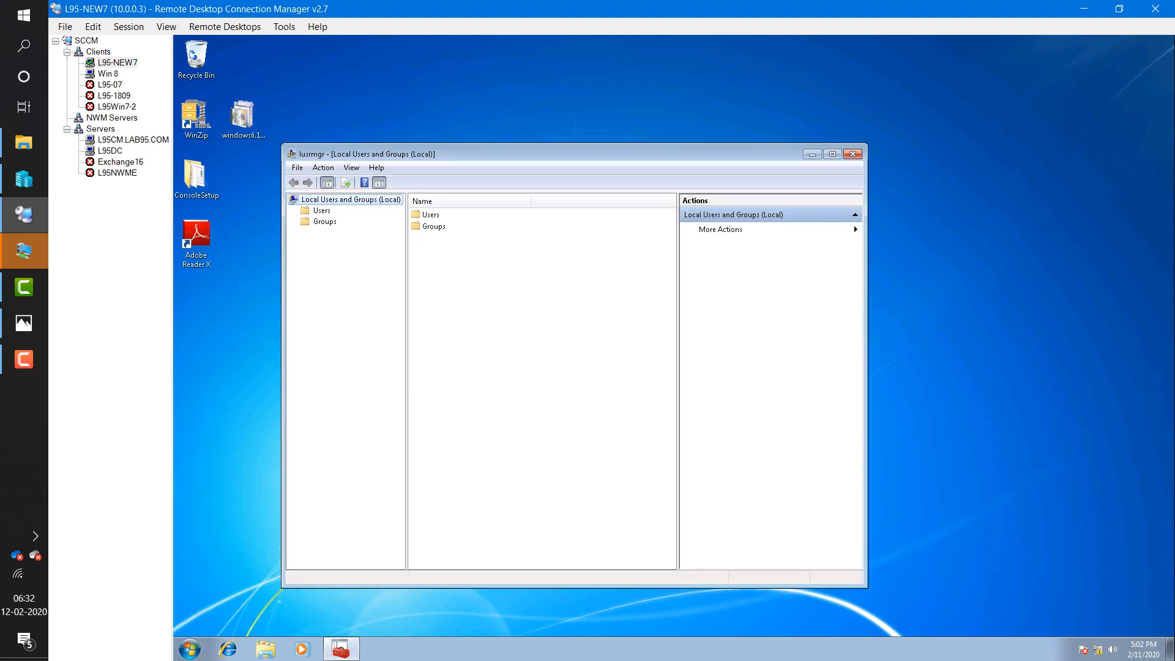
- Remove LAB95\client_push from the local Administrators group, apply, and return to the Photos slide
click(324, 221)
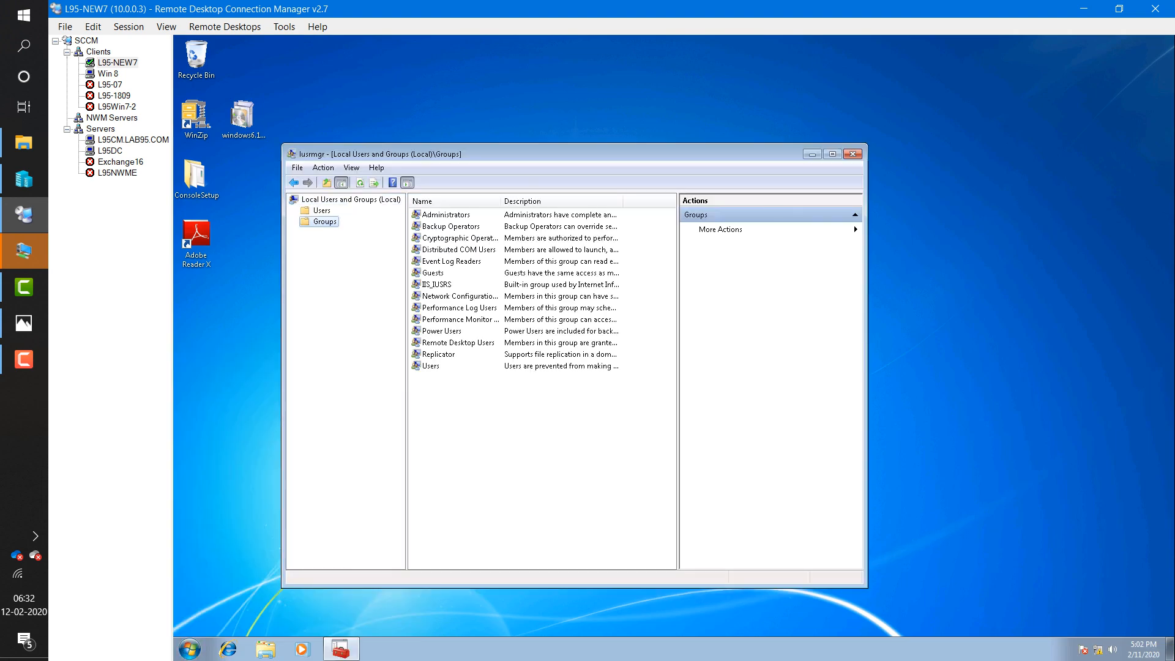
double_click(446, 215)
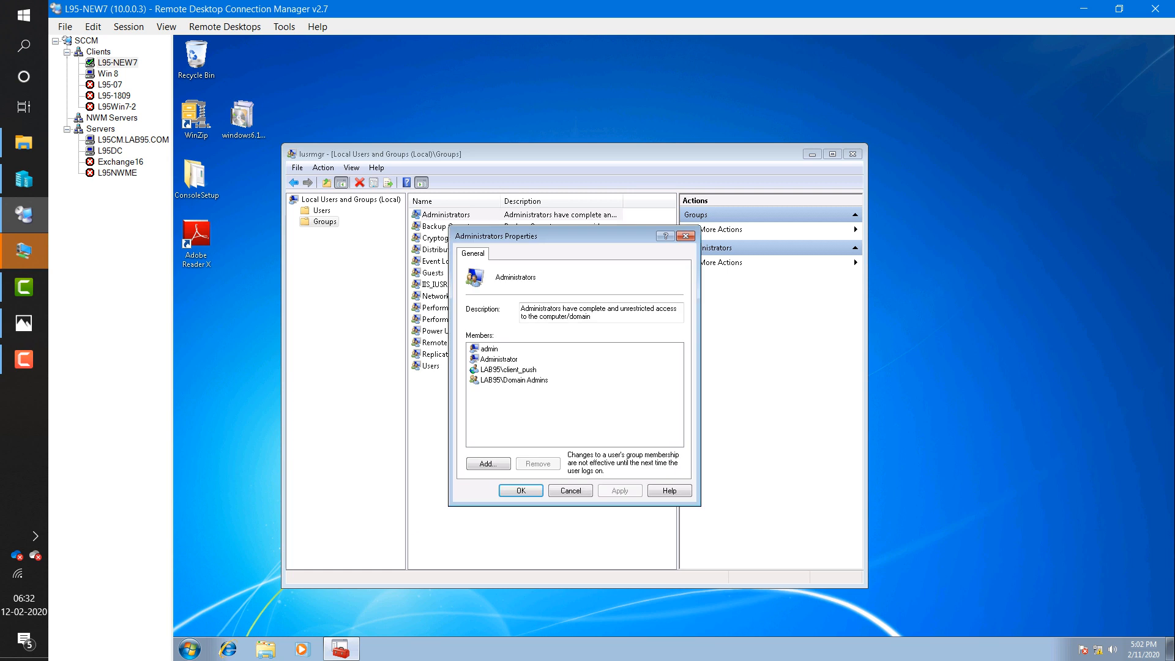
click(508, 369)
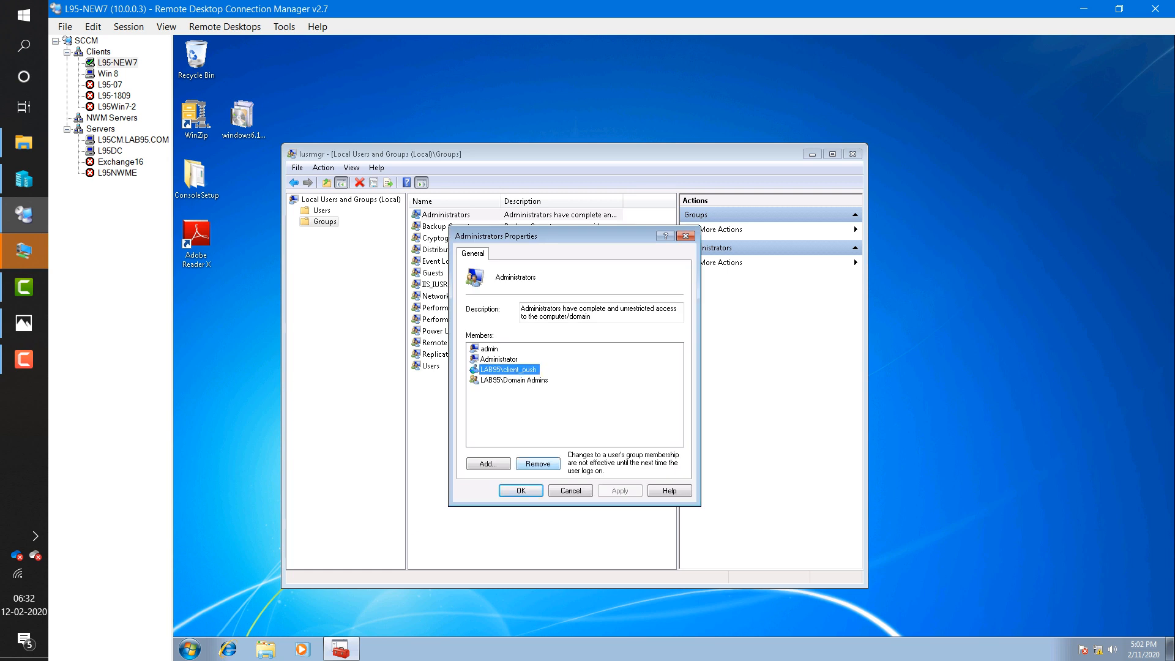
click(538, 464)
click(620, 491)
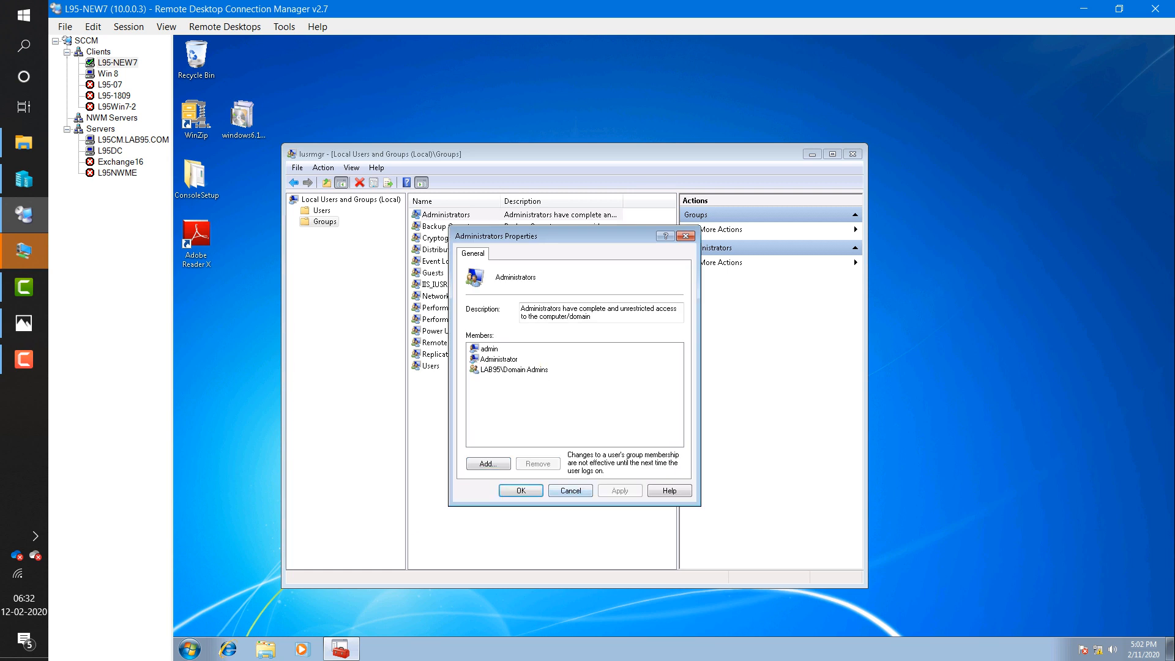
click(570, 490)
click(852, 154)
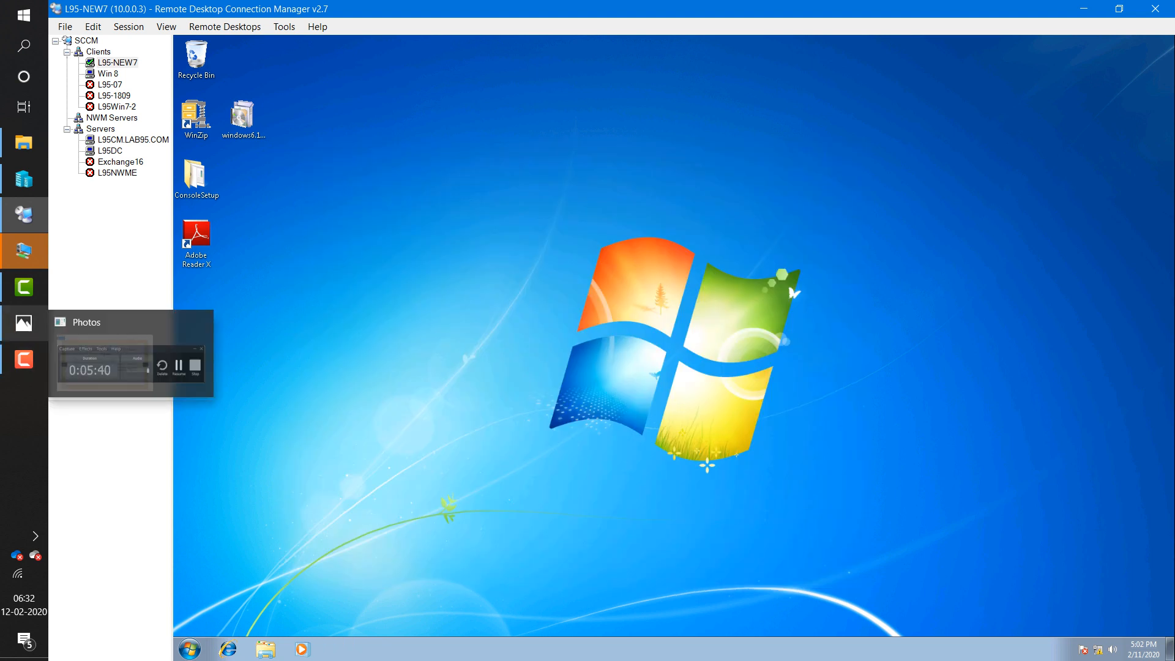
click(24, 323)
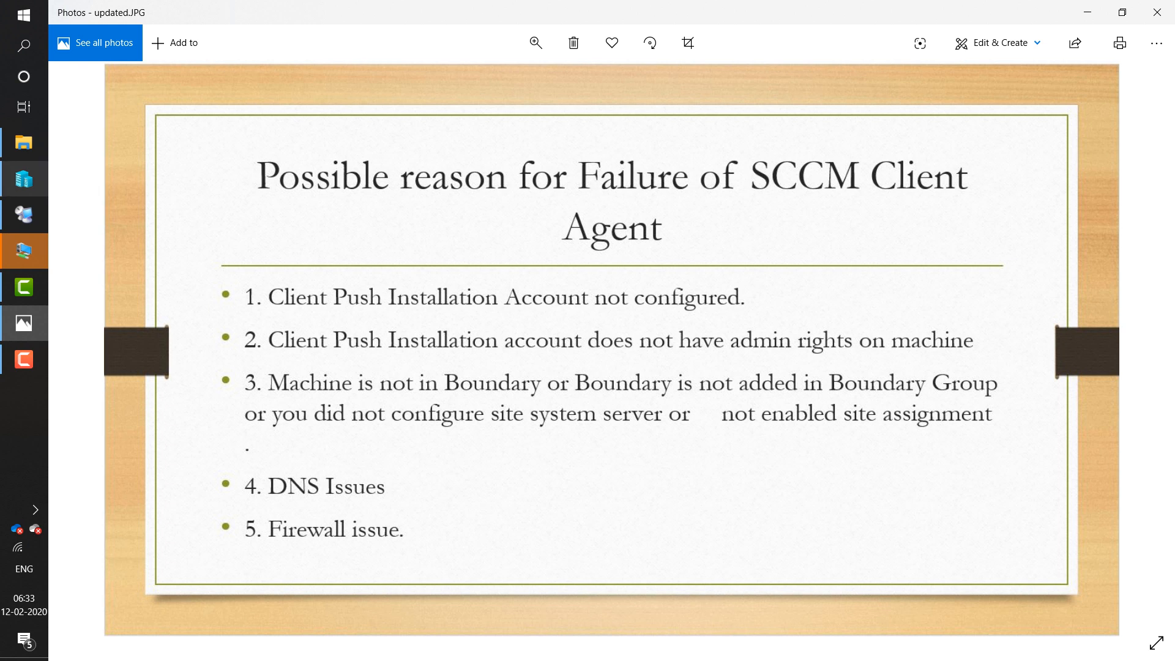
- Leave the Photos slide and return to the L95CM.LAB95.COM server session in RDCMan
click(23, 214)
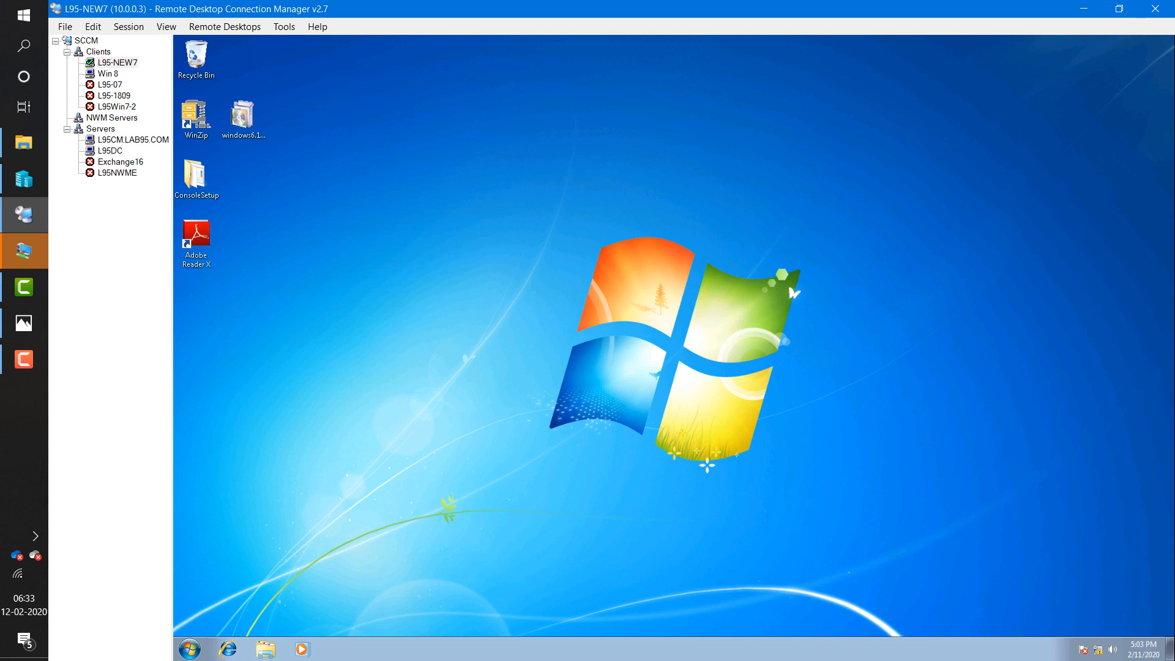
click(132, 140)
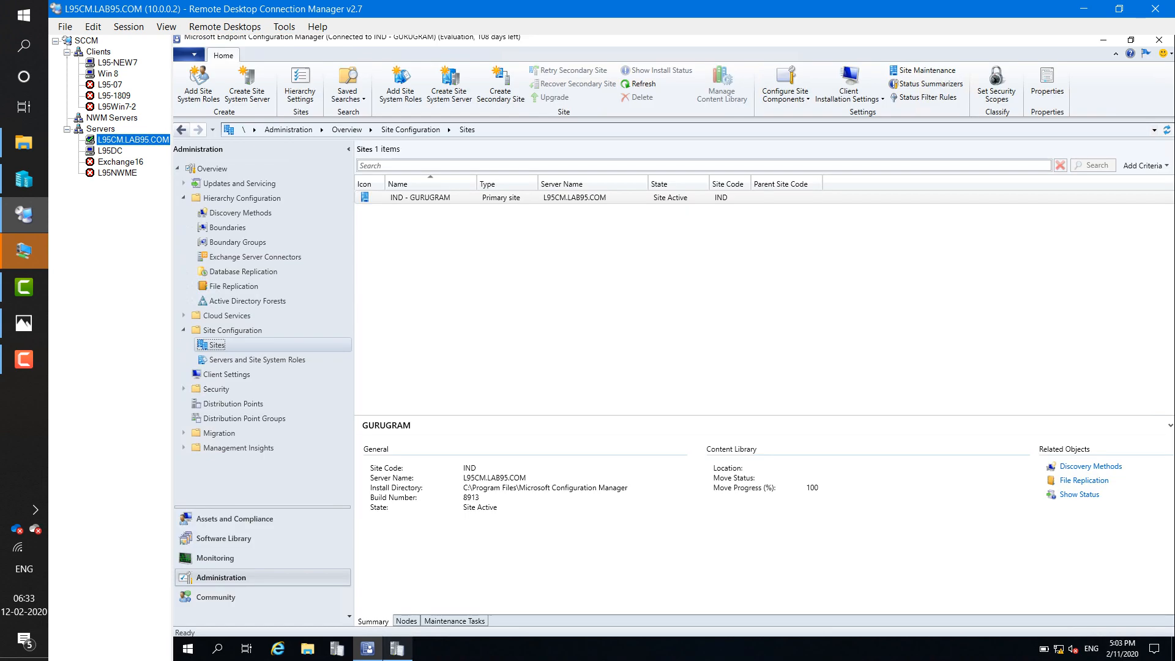
- Bring the ccm.log trace forward on L95CM and open a new File Explorer window
click(234, 519)
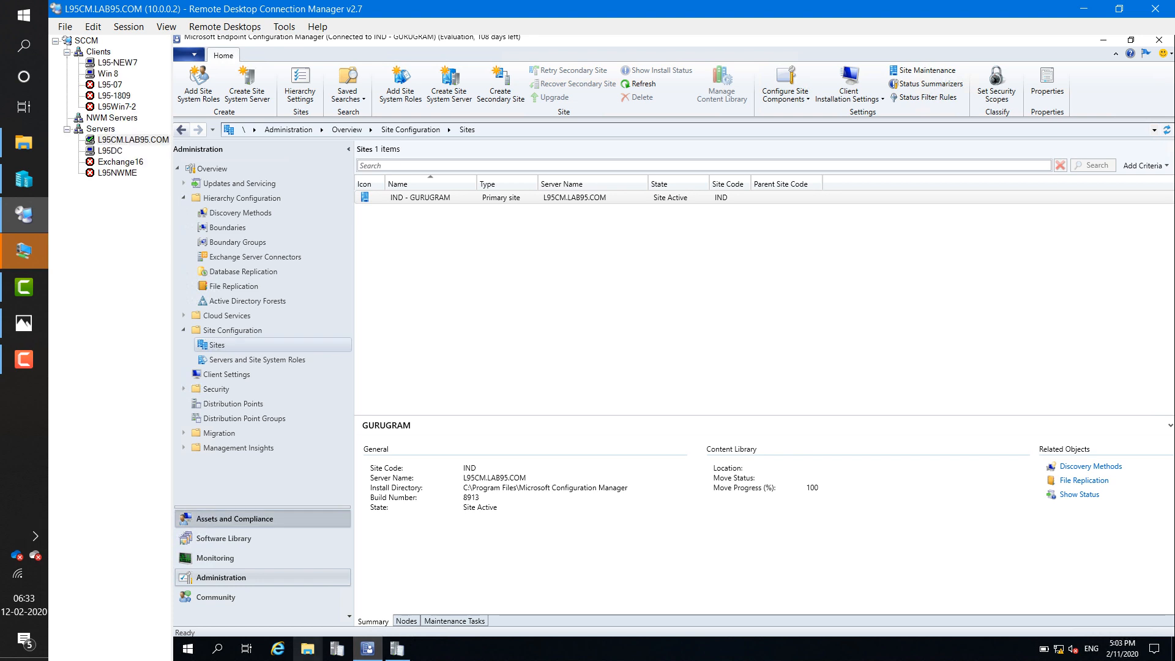
click(397, 648)
scroll(556, 306, down, 5)
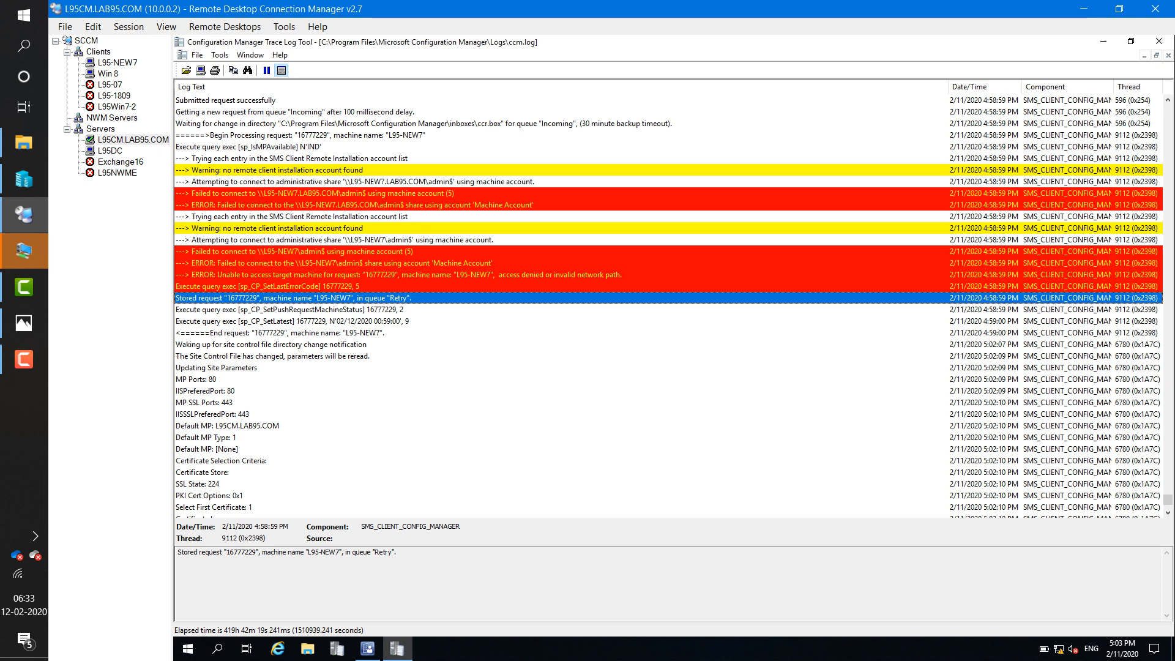
key(super+e)
key(alt+Tab)
- Browse to C:\Program Files\Microsoft Configuration Manager\inboxes\ccretry.box
click(307, 648)
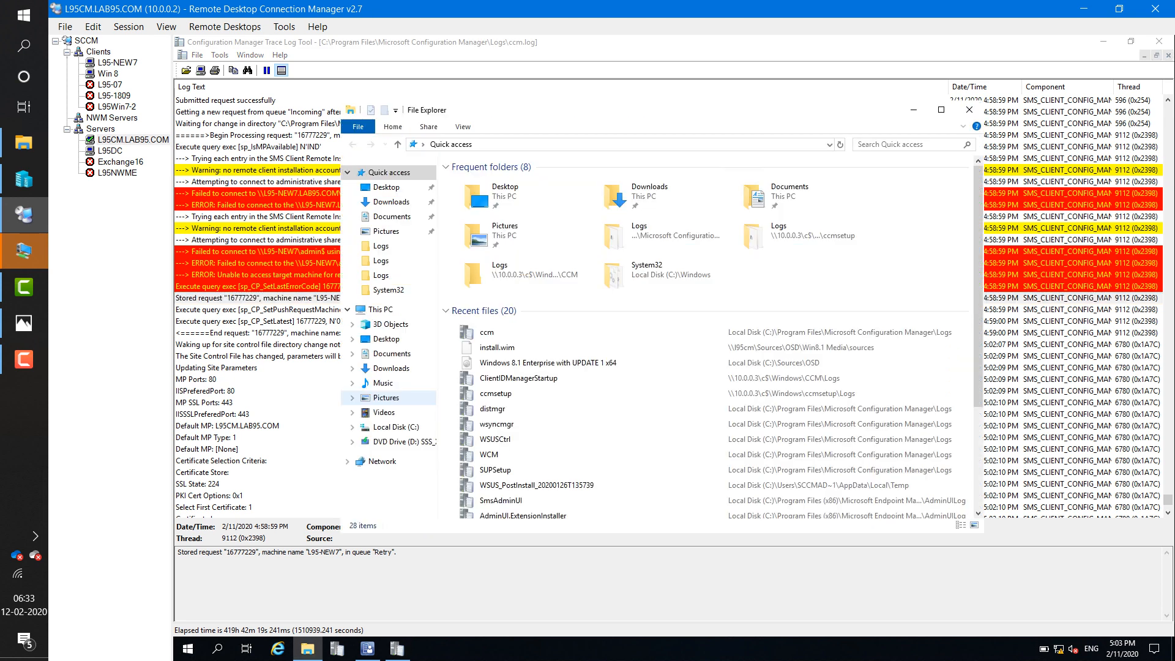
click(396, 427)
click(396, 427)
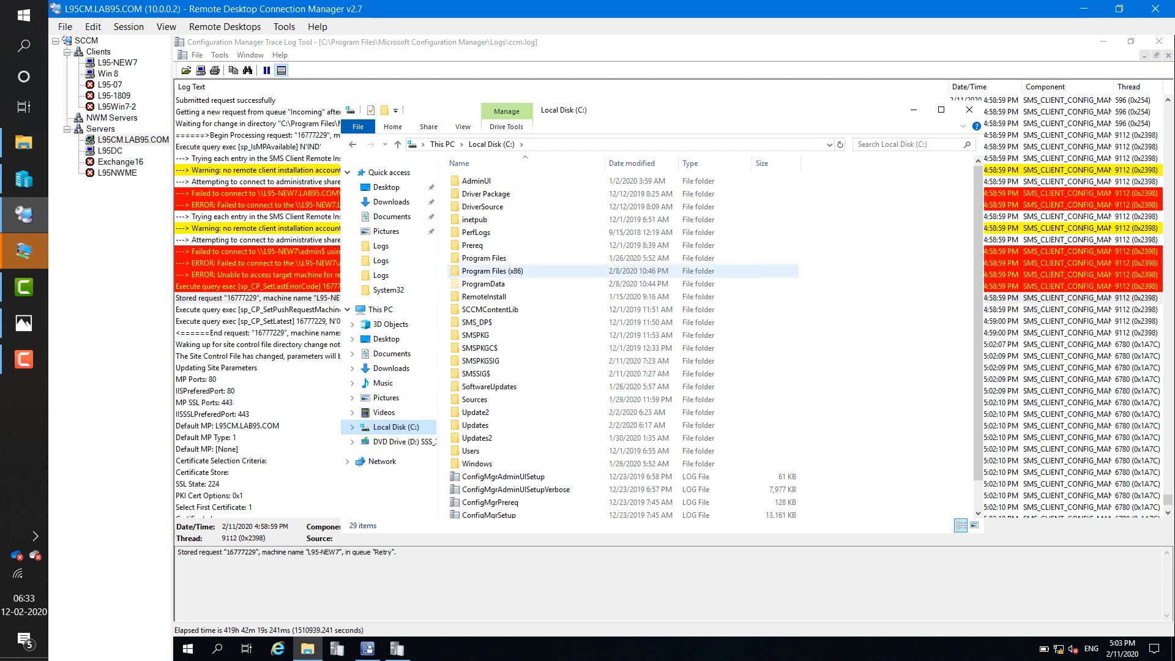
click(484, 258)
key(Return)
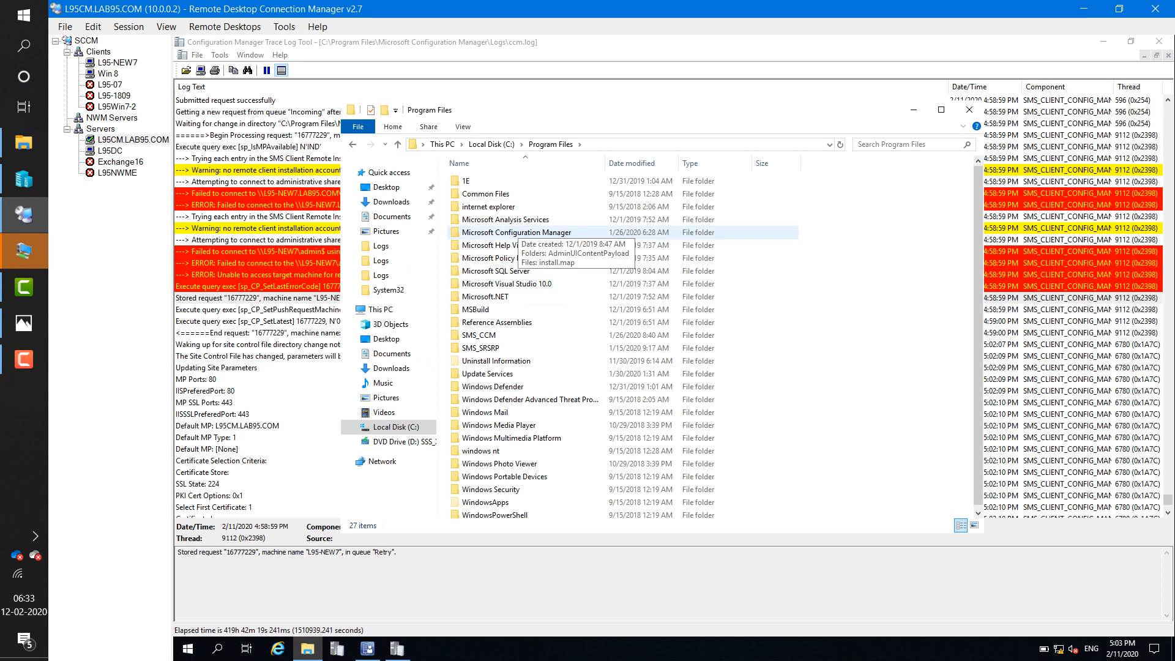
double_click(514, 233)
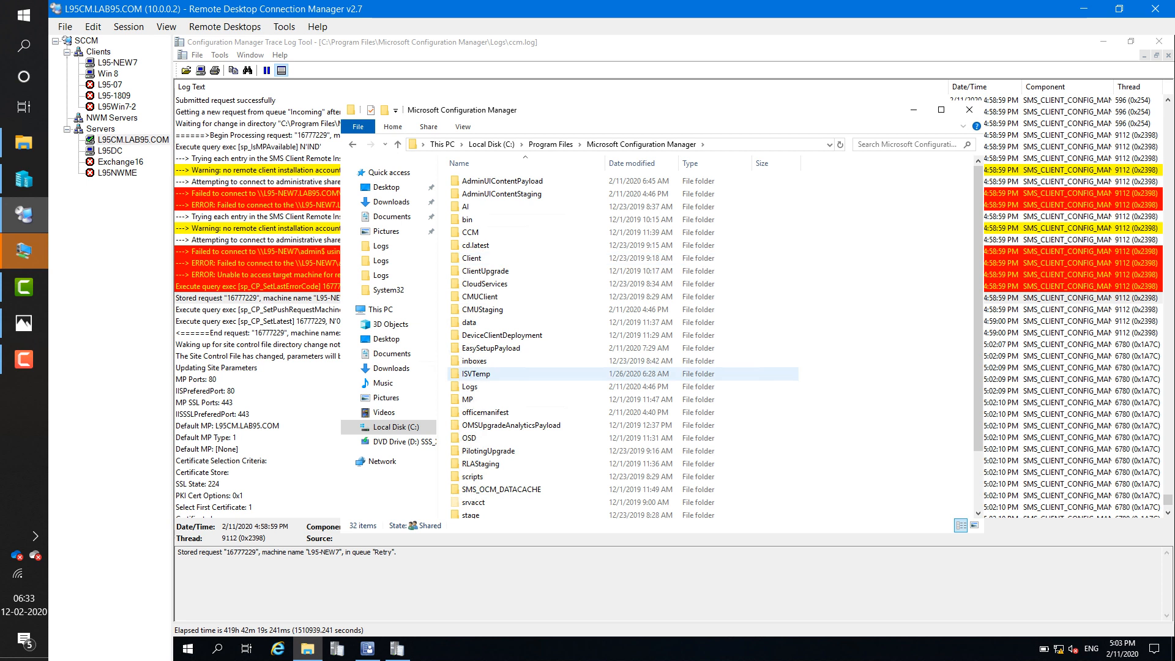
double_click(476, 374)
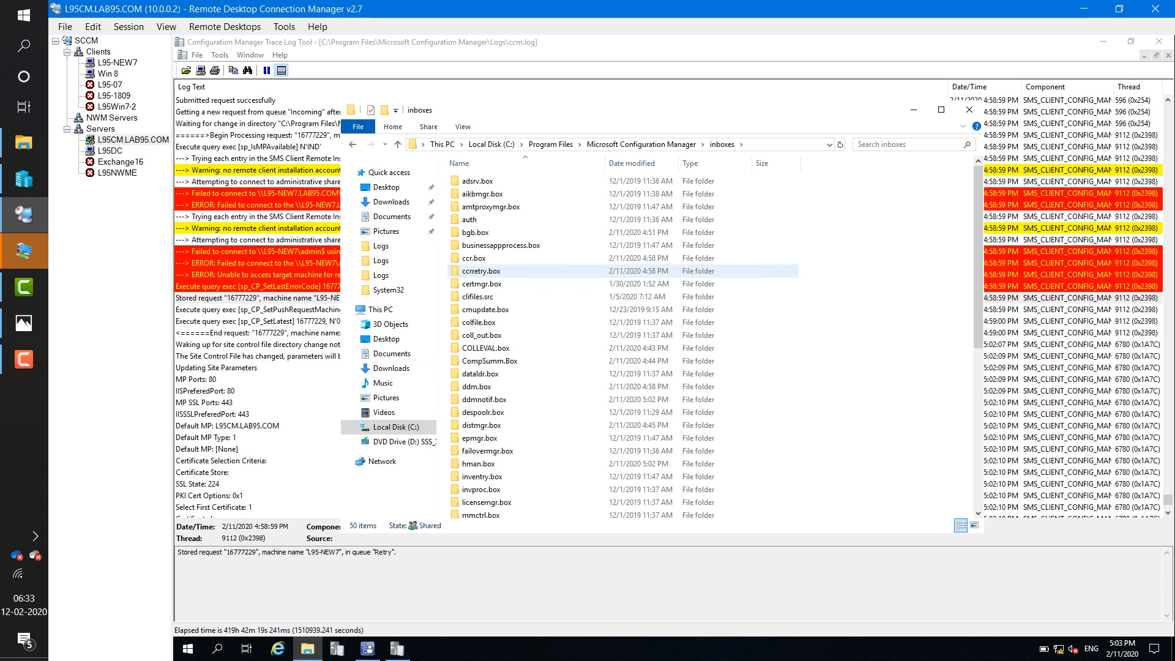
double_click(483, 271)
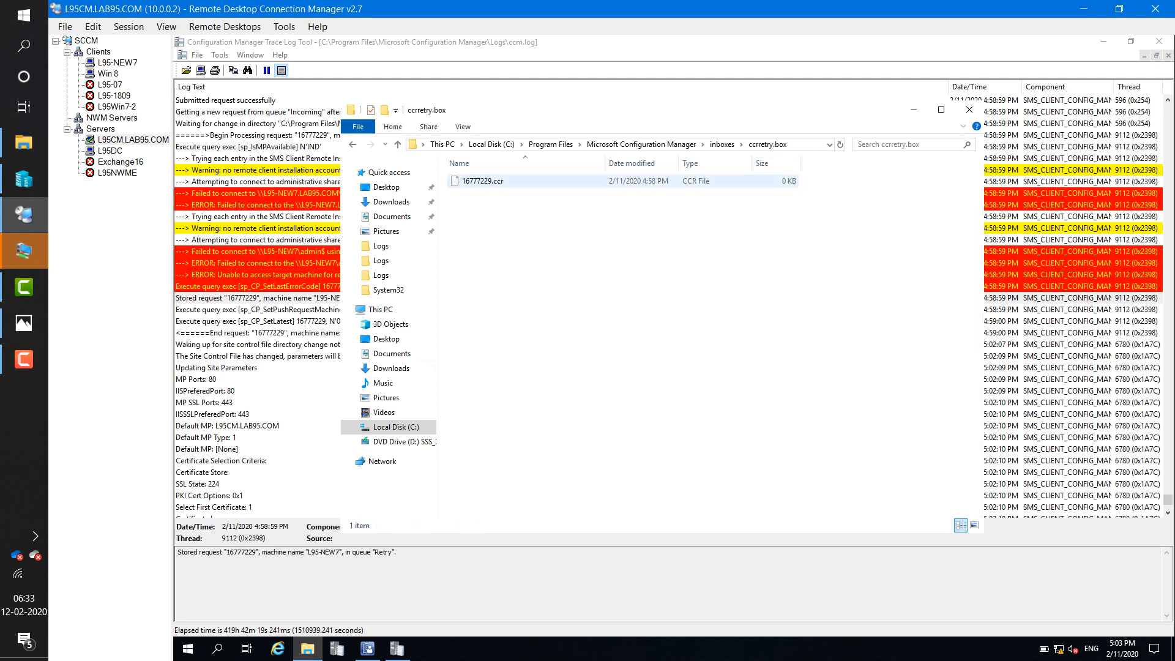
- Move 16777229.ccr from ccretry.box into the ccr.box inbox to retry the push
right_click(477, 181)
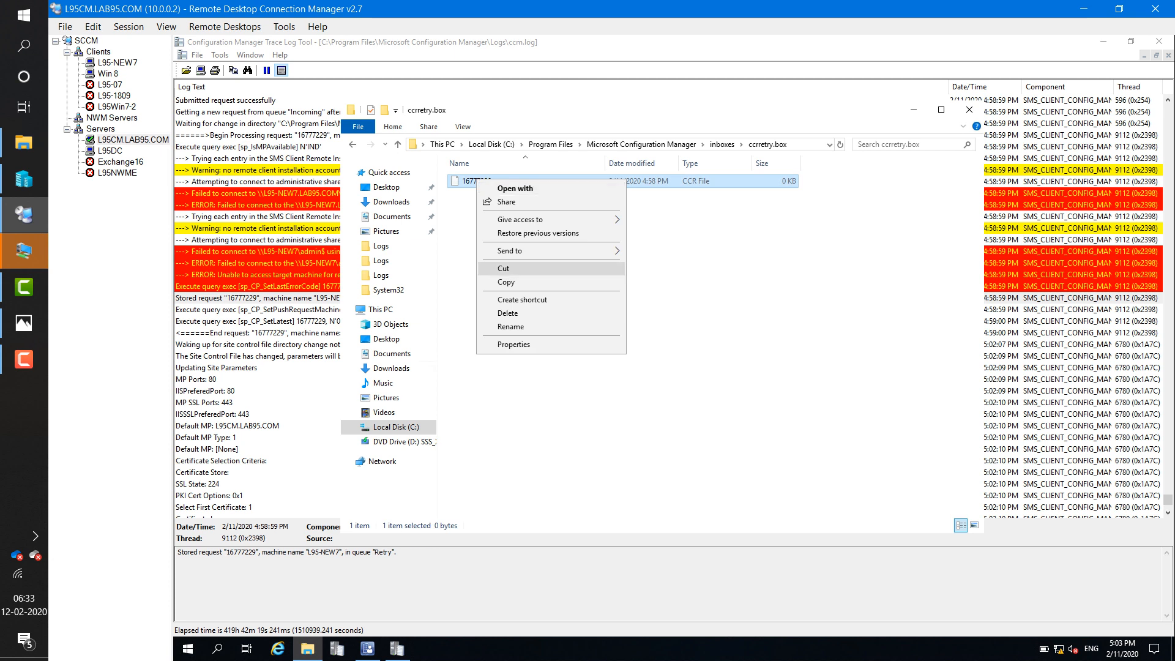
click(503, 269)
click(721, 145)
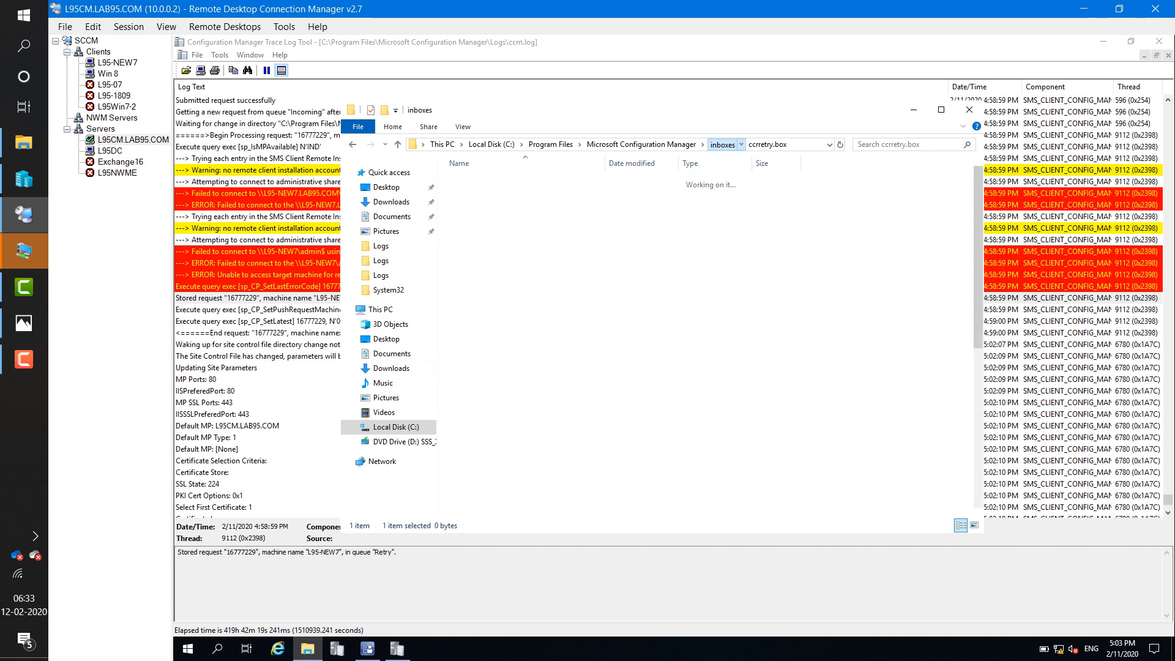
double_click(476, 258)
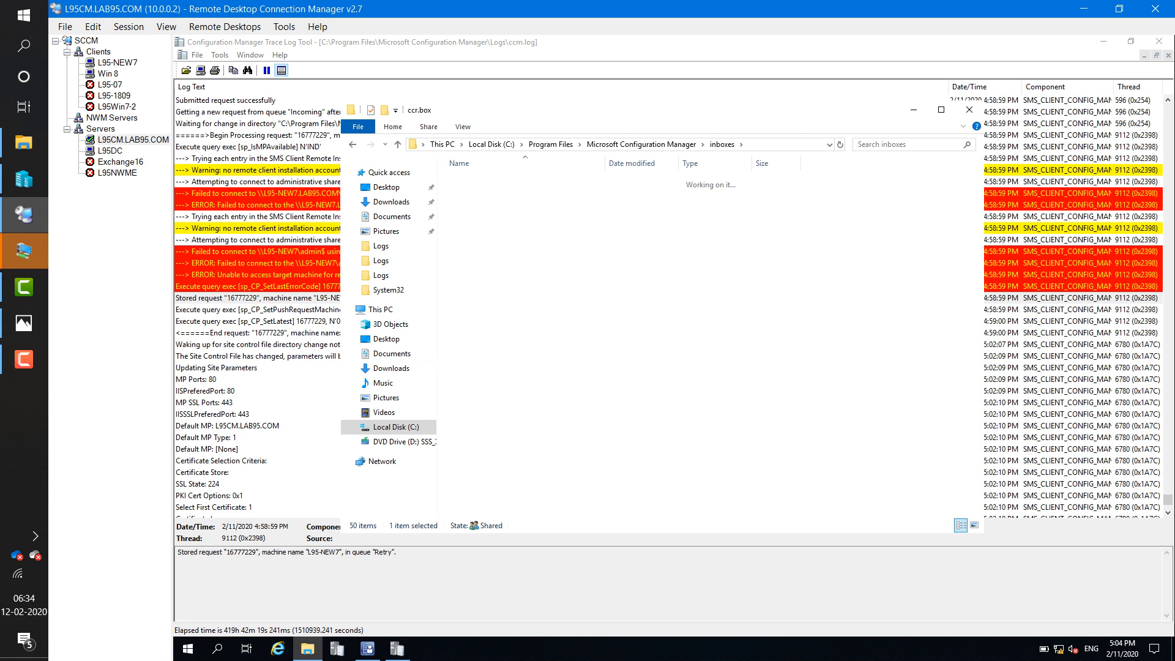
right_click(571, 245)
click(600, 331)
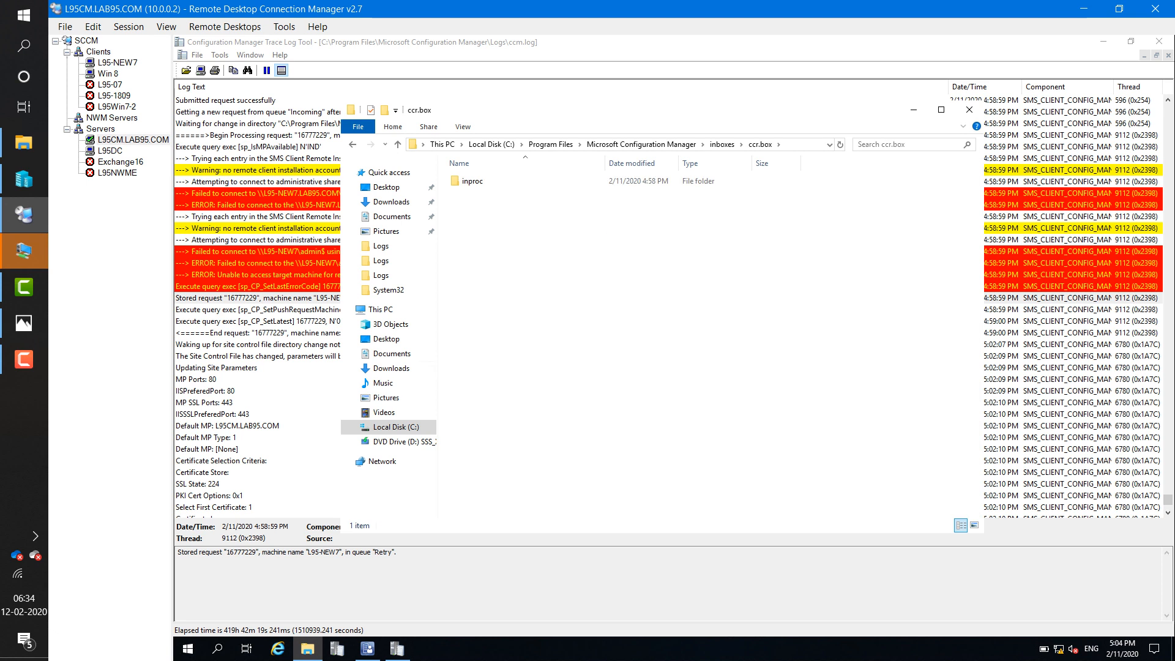
- Inspect ccm.log for the reprocessed L95-NEW7 push attempt and its connection failure
click(286, 460)
scroll(286, 460, down, 11)
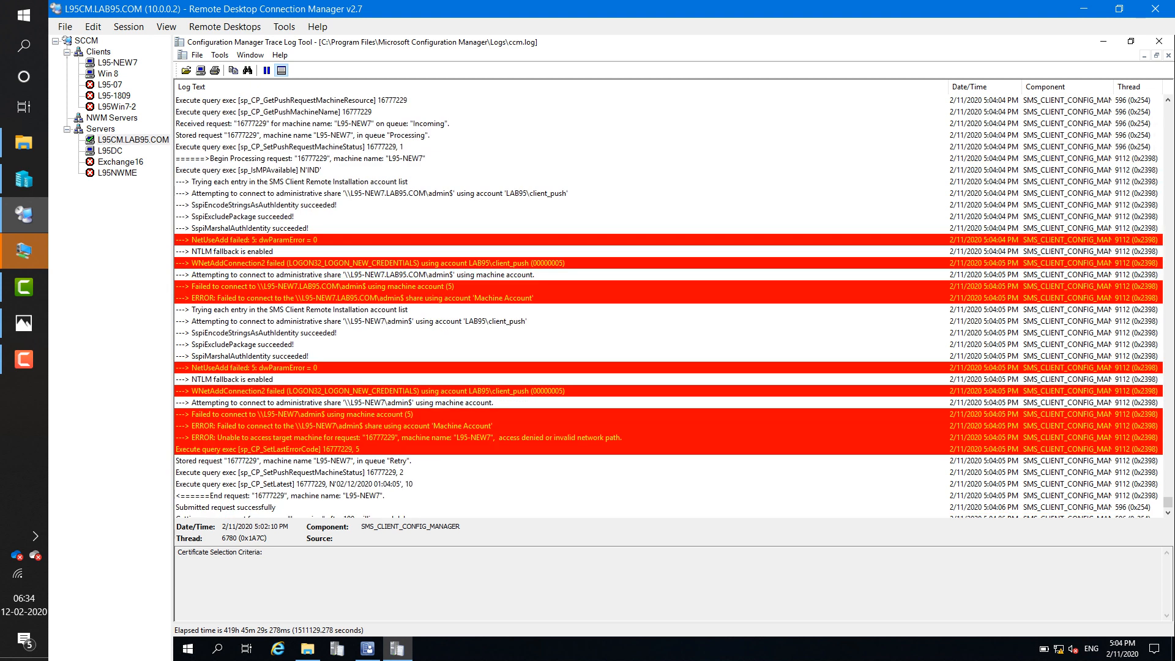
scroll(668, 307, up, 1)
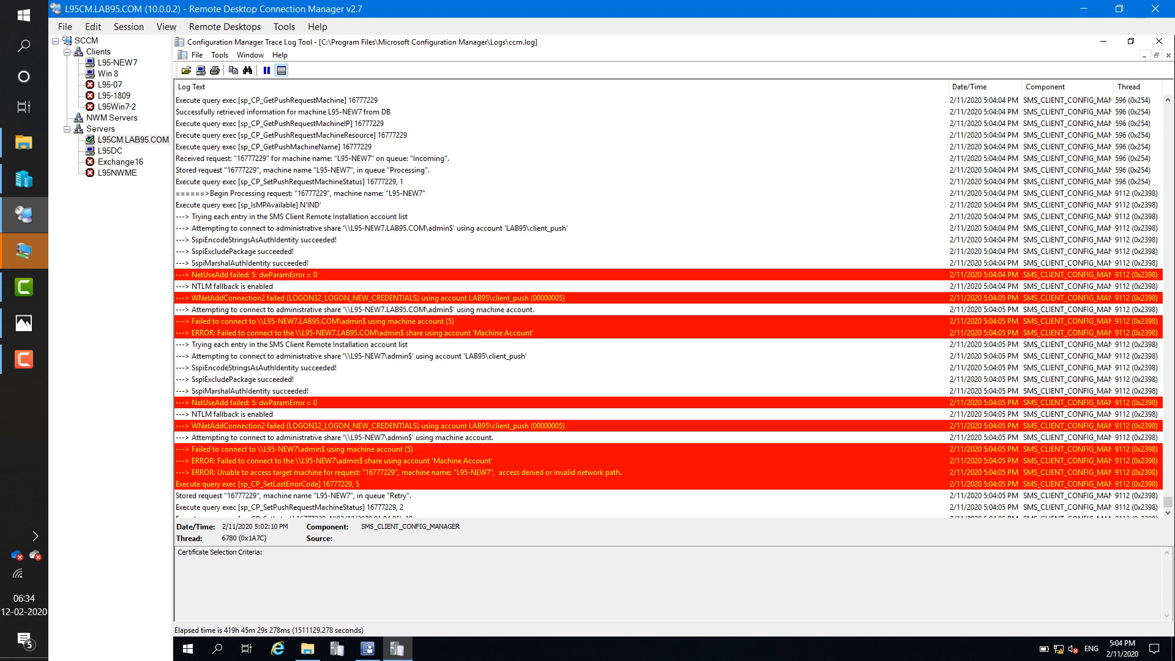
click(379, 228)
scroll(669, 306, up, 2)
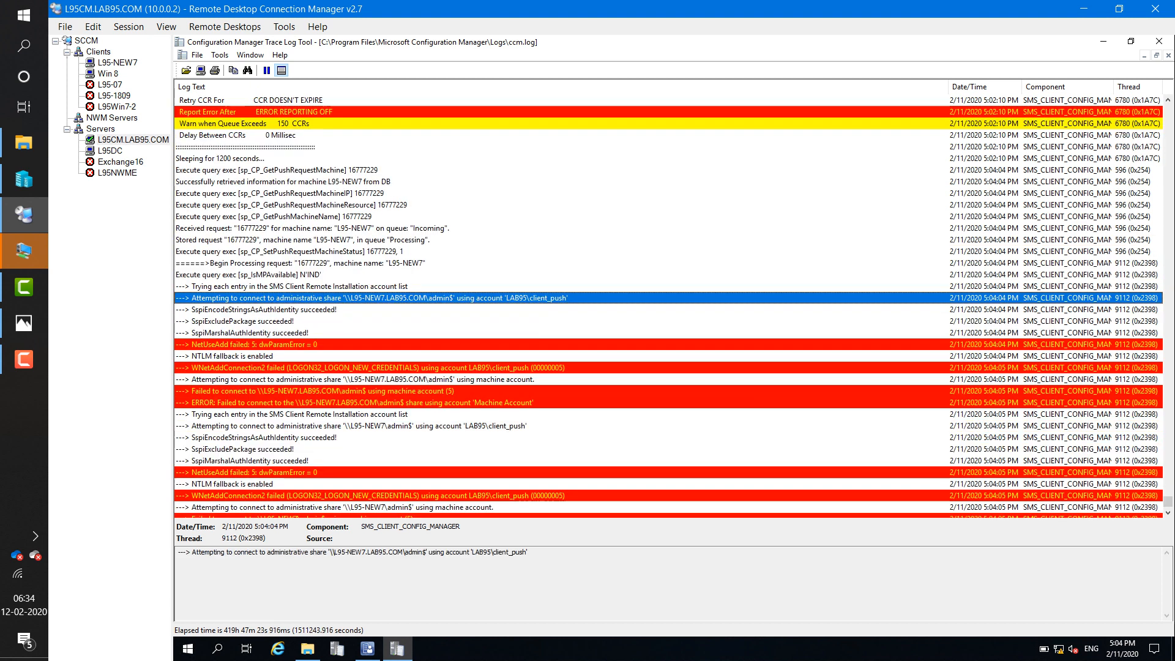
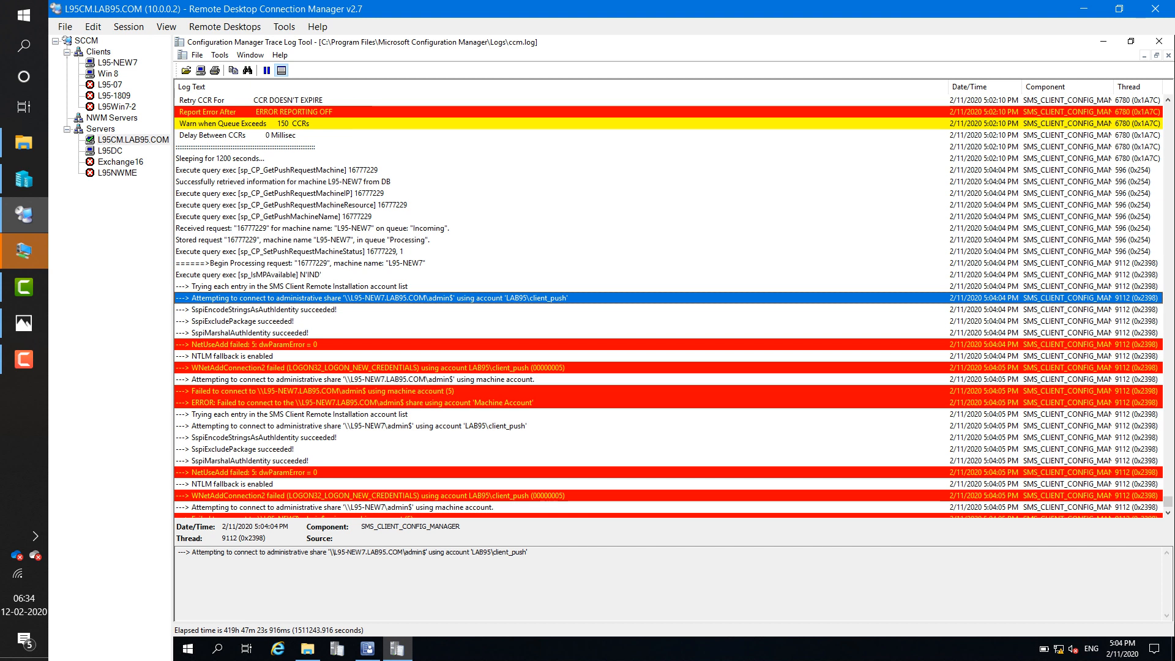
- Review the WNetAddConnection2 failure and Machine Account connection error entries in ccm.log
click(377, 368)
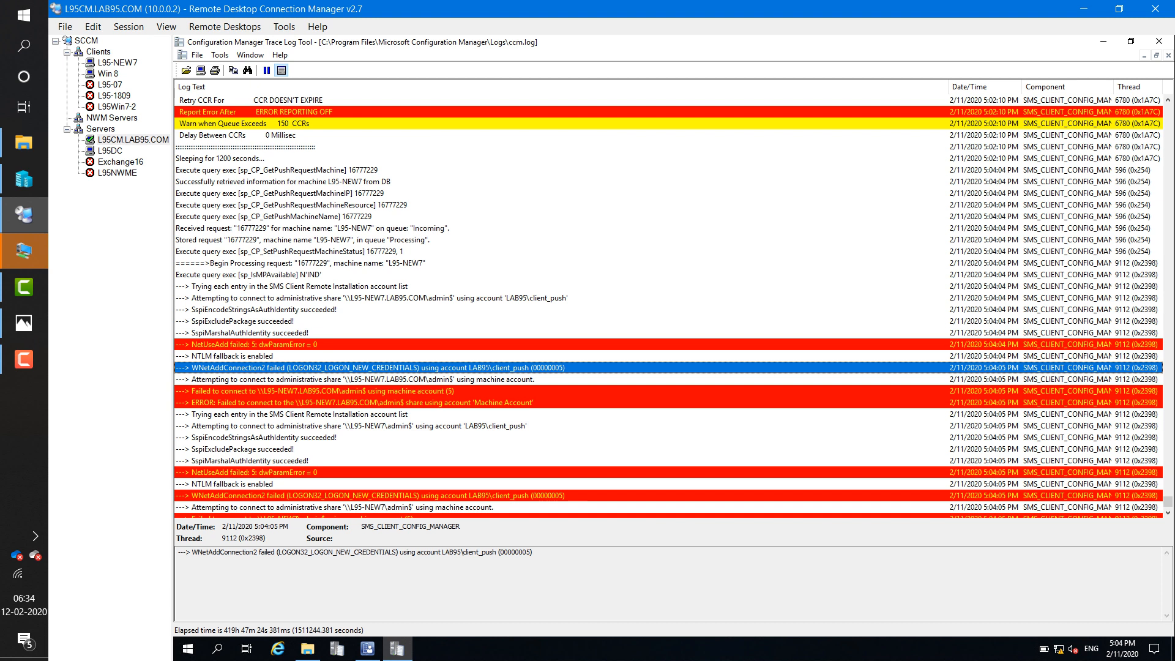
click(378, 403)
click(378, 367)
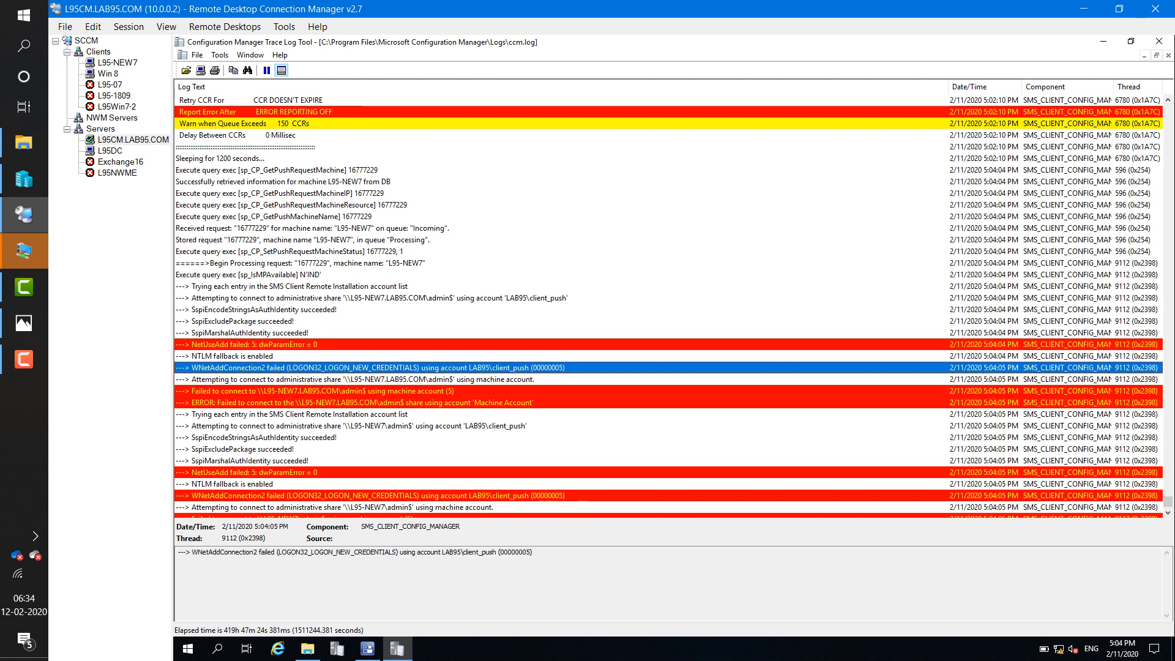
click(378, 553)
key(ctrl+a)
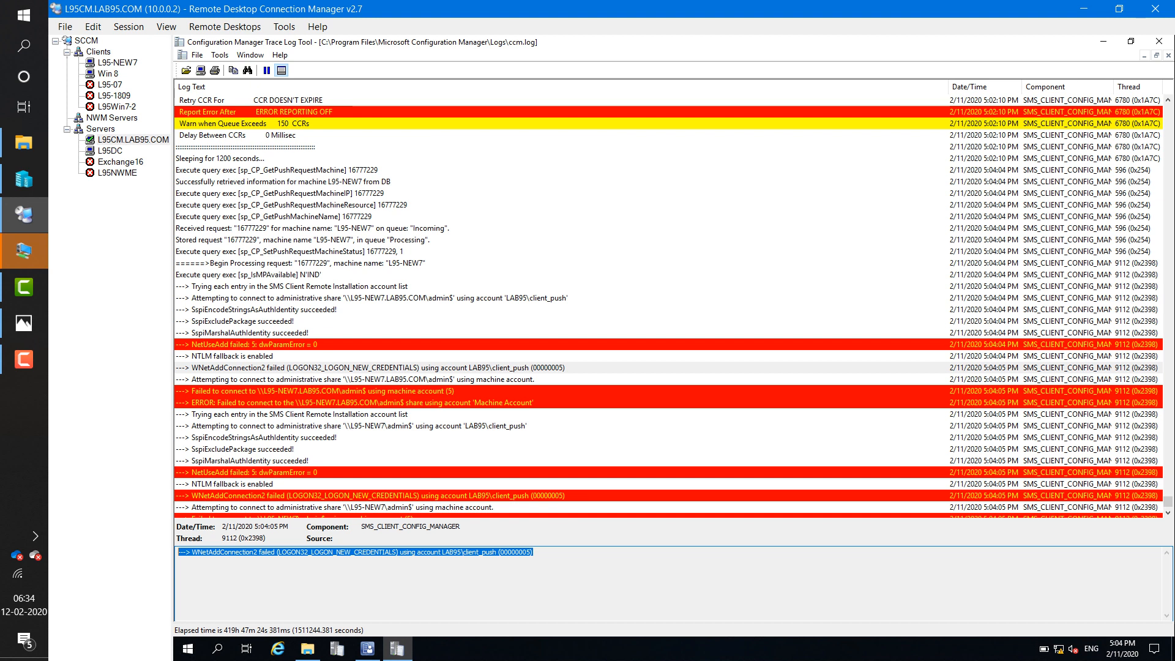
- Check the admin$ share errors for L95-NEW7, then switch to the L95-NEW7 client session
click(378, 391)
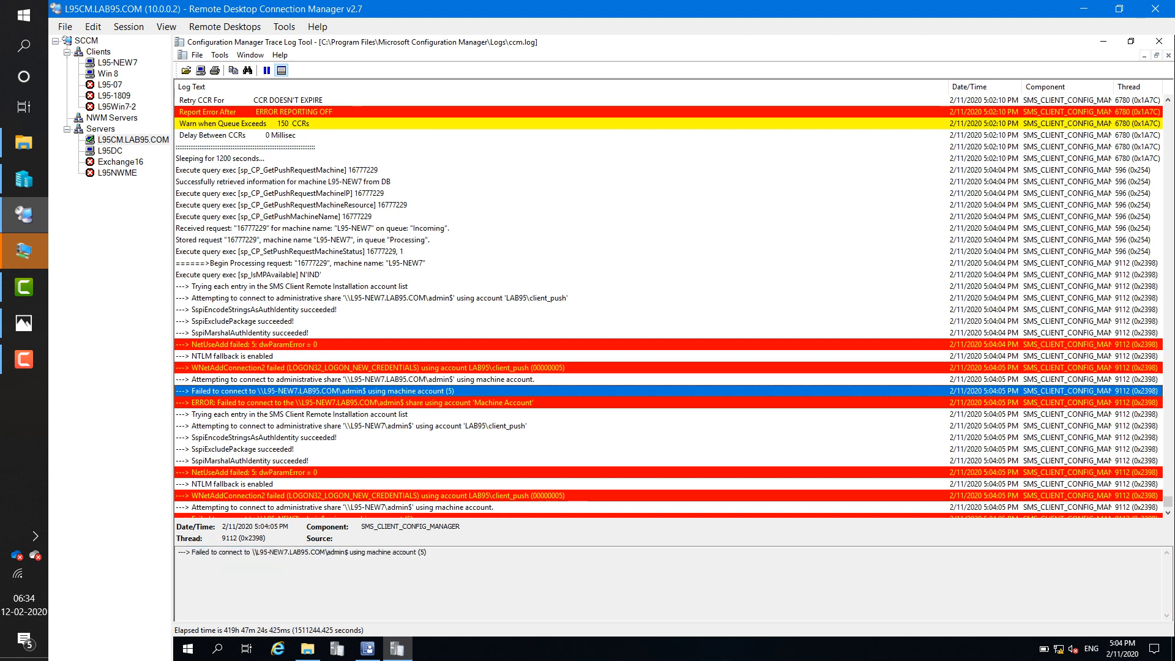
click(378, 403)
click(377, 368)
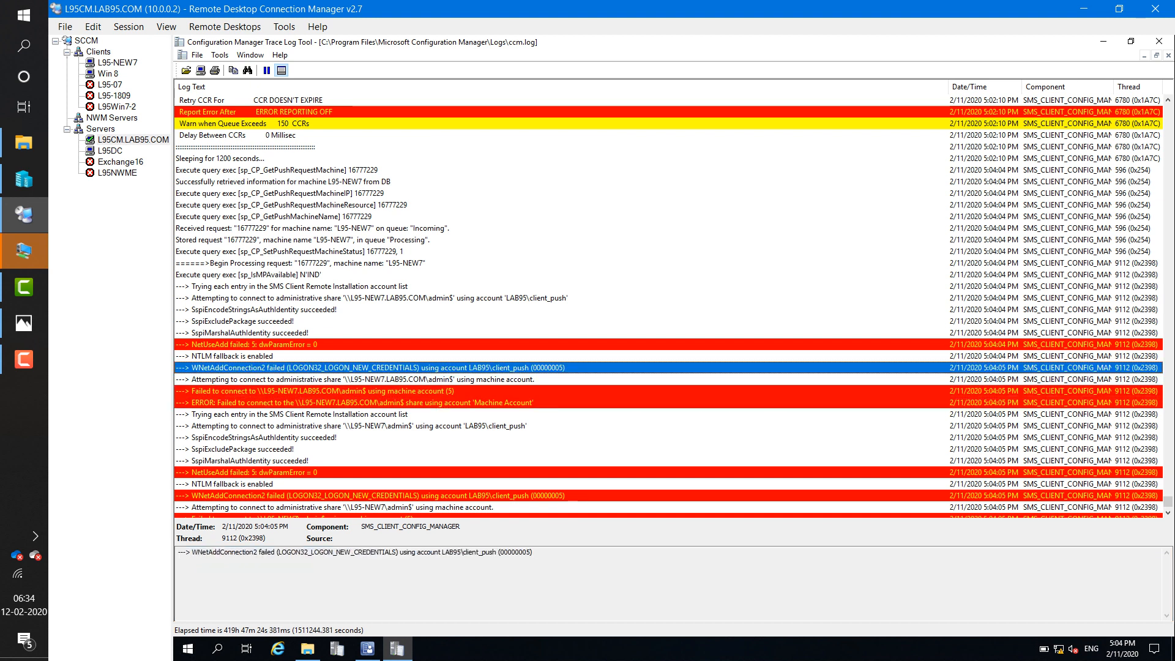
click(378, 402)
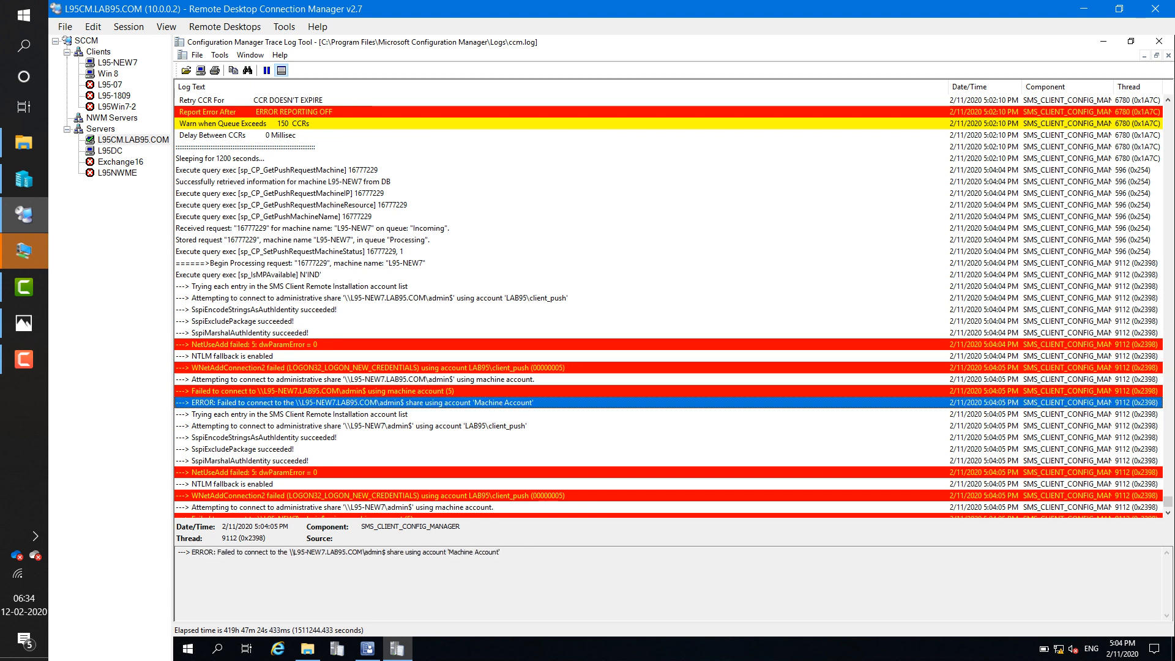
scroll(378, 402, down, 2)
click(378, 461)
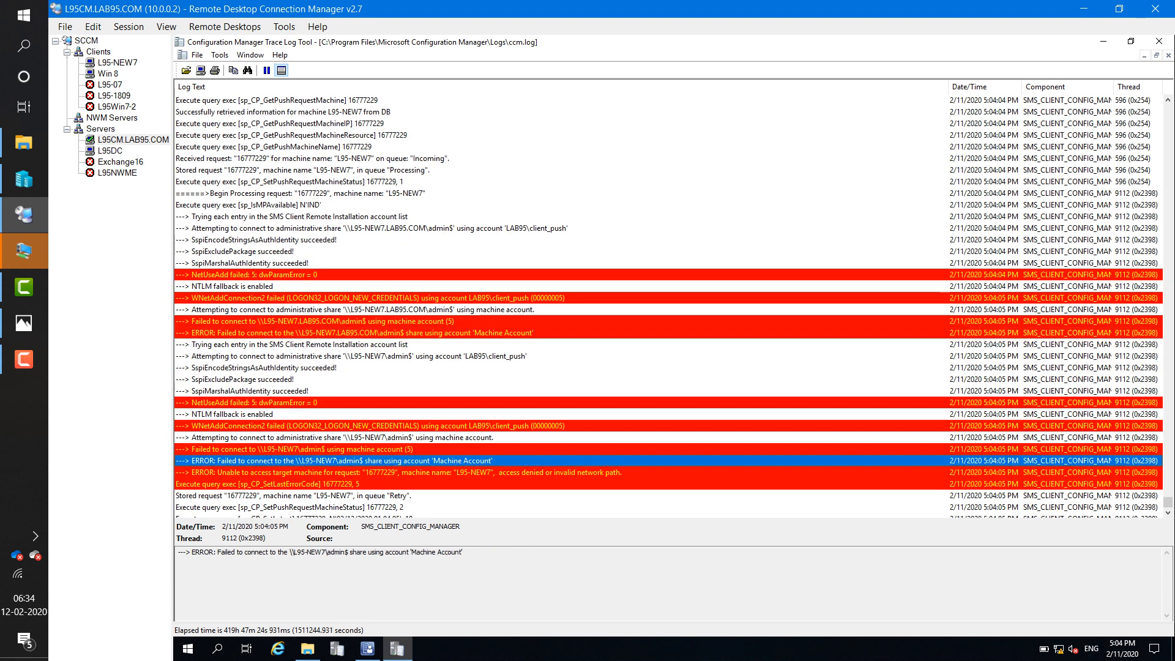
click(378, 558)
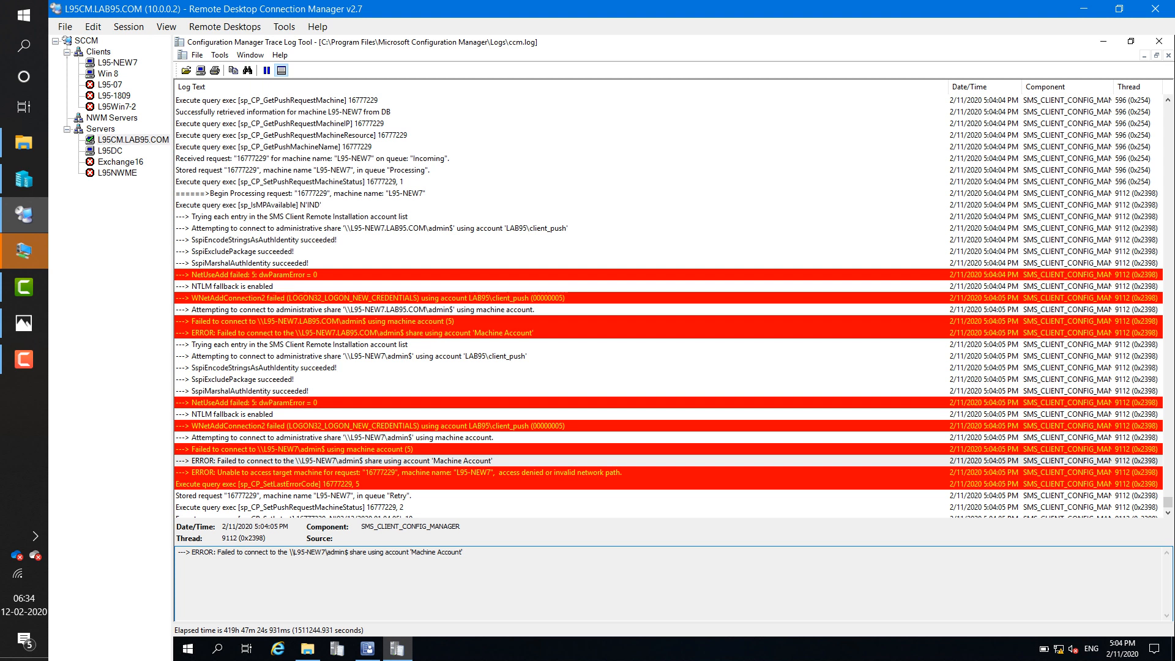
click(118, 63)
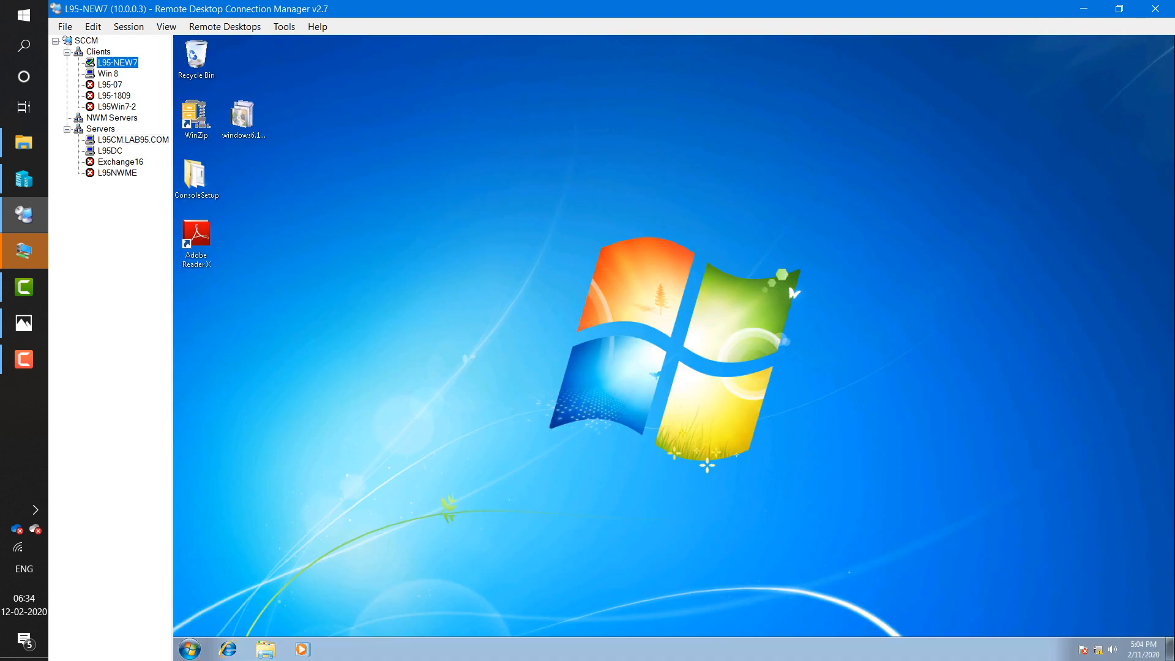
- Launch lusrmgr.msc as administrator on L95-NEW7, entering the admin account credentials
click(190, 650)
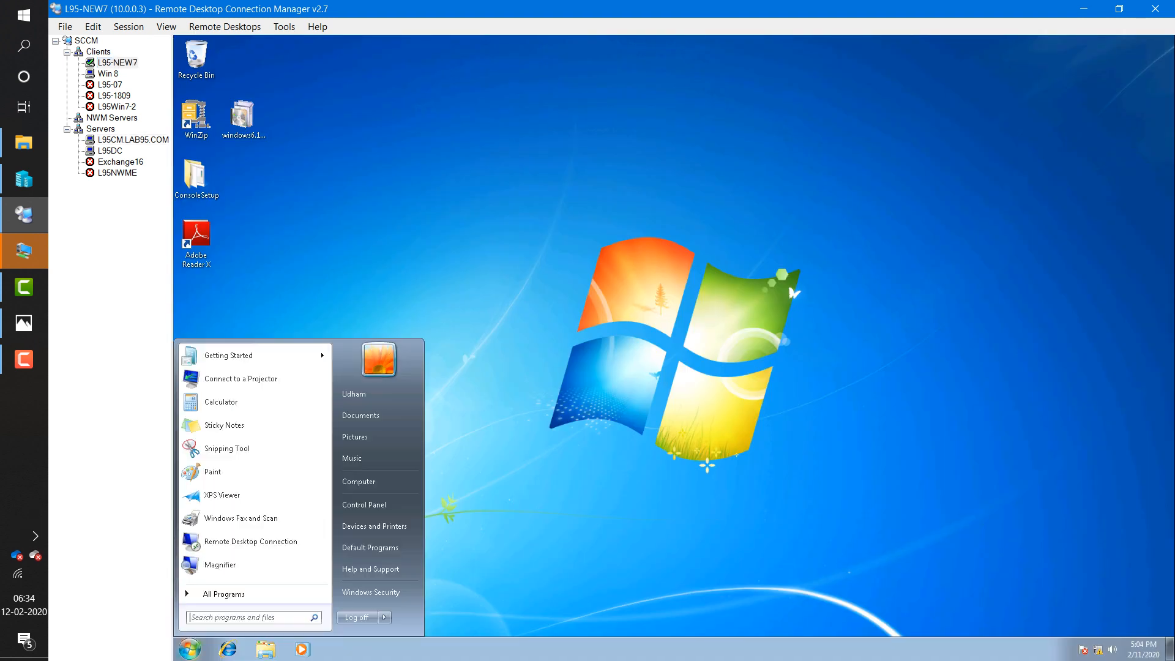
text(lusrm)
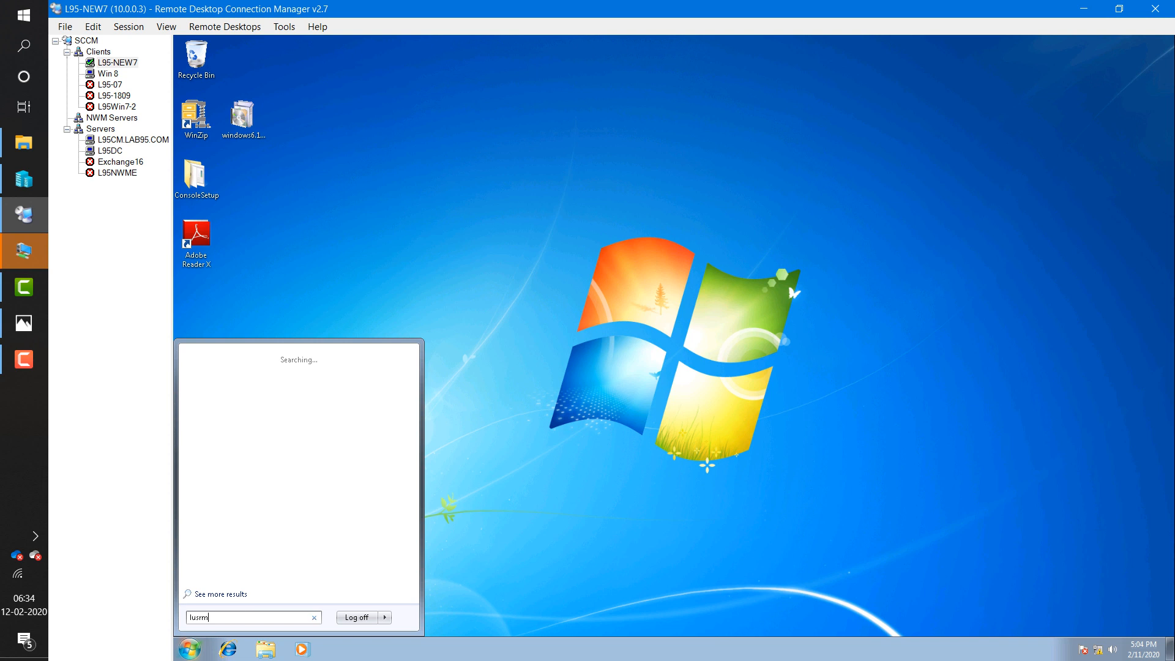
text(gr.msc)
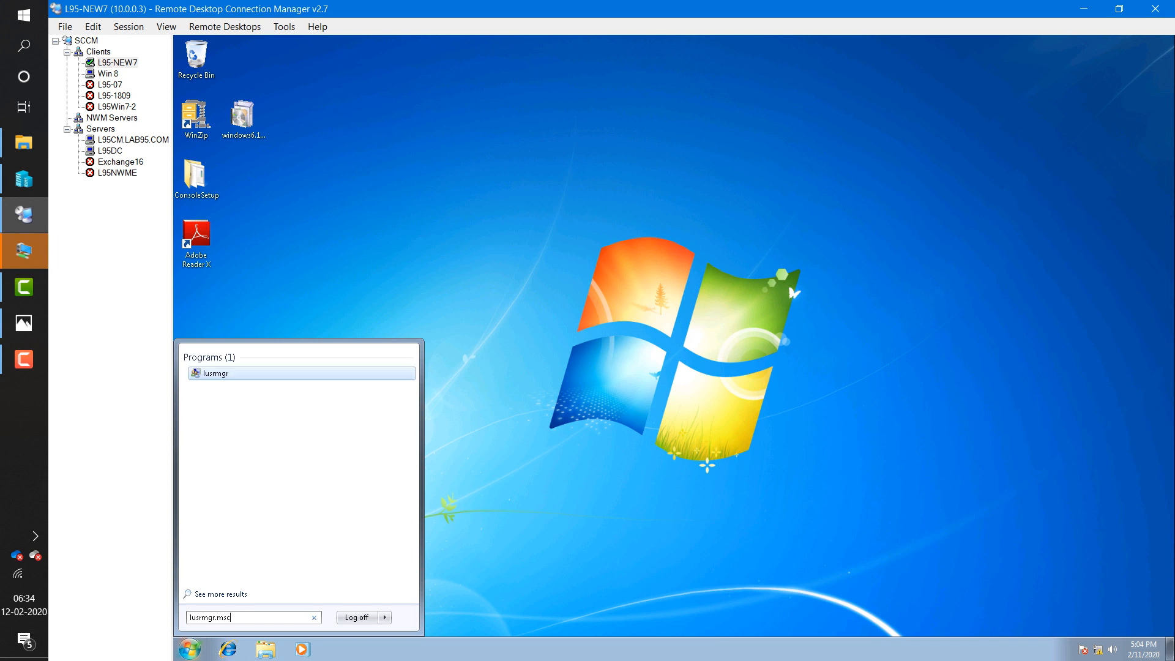
right_click(203, 373)
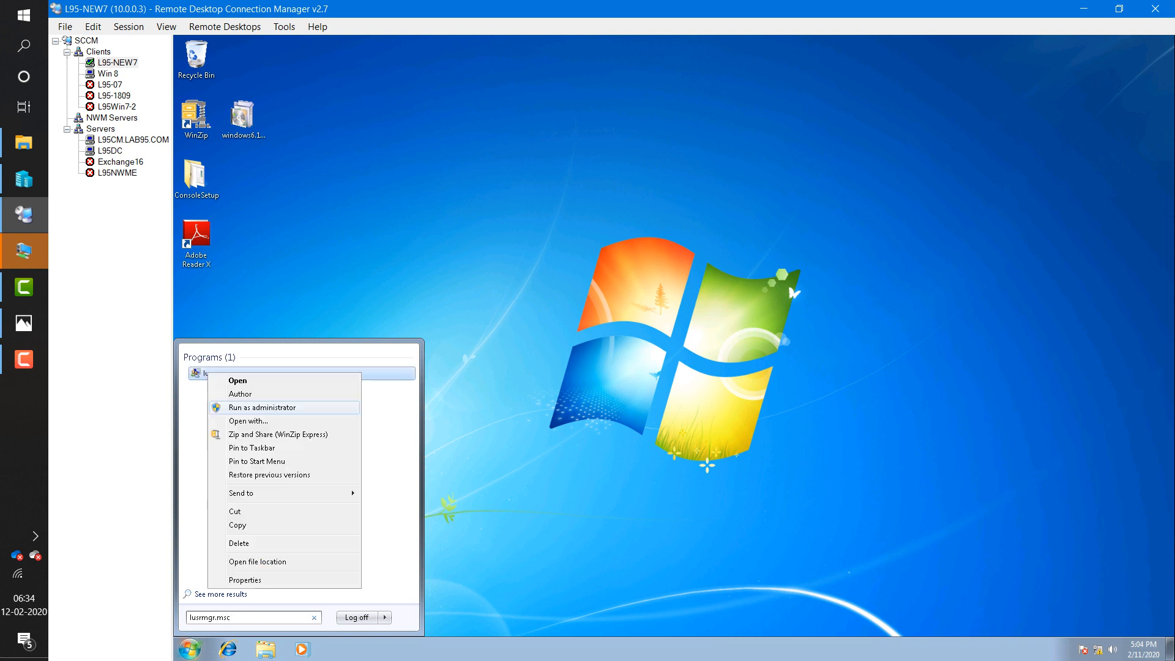
click(235, 393)
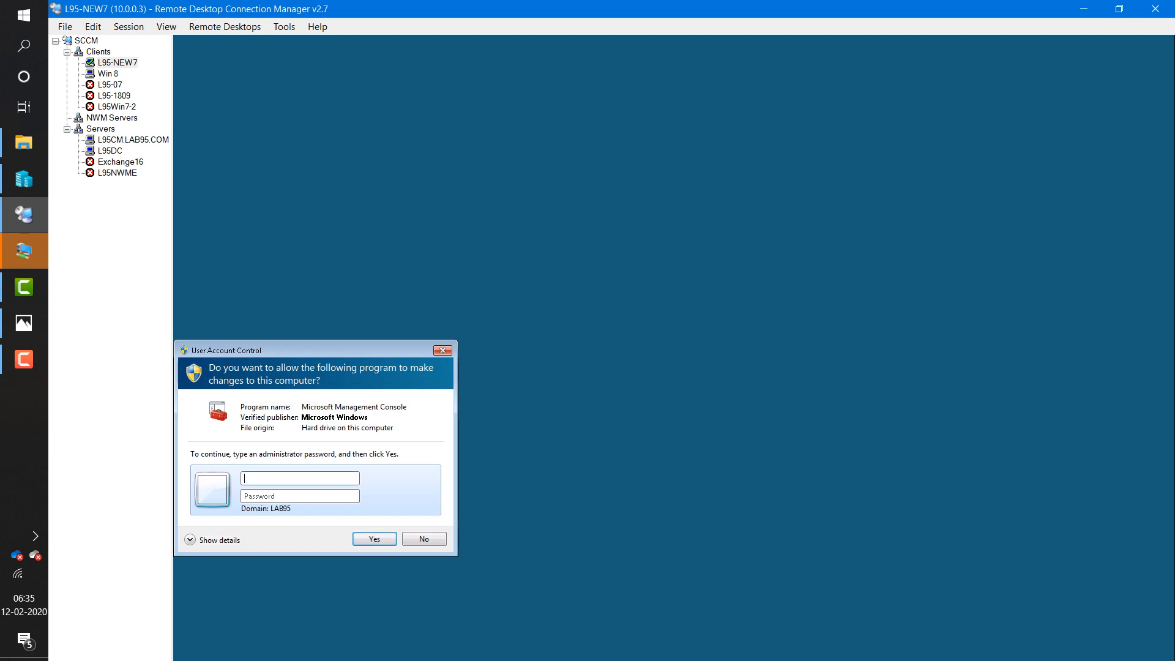
text(sccmadmin)
key(Tab)
text(********)
key(Return)
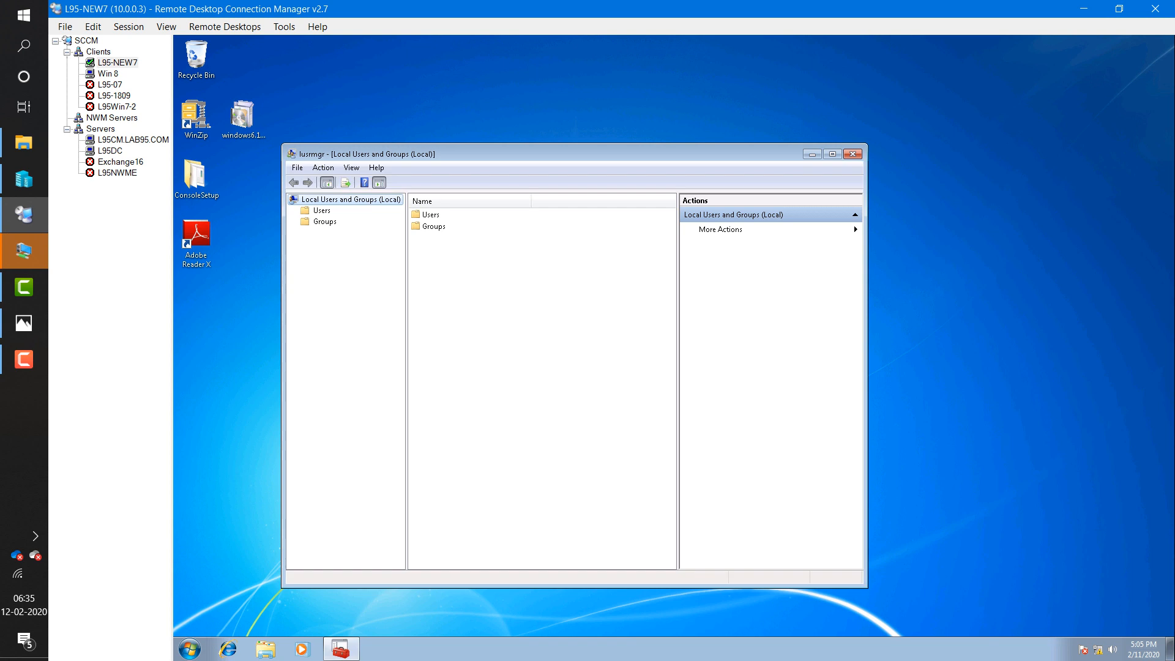
- Add the client push account to the local Administrators group, apply, and close the console
click(324, 222)
double_click(446, 214)
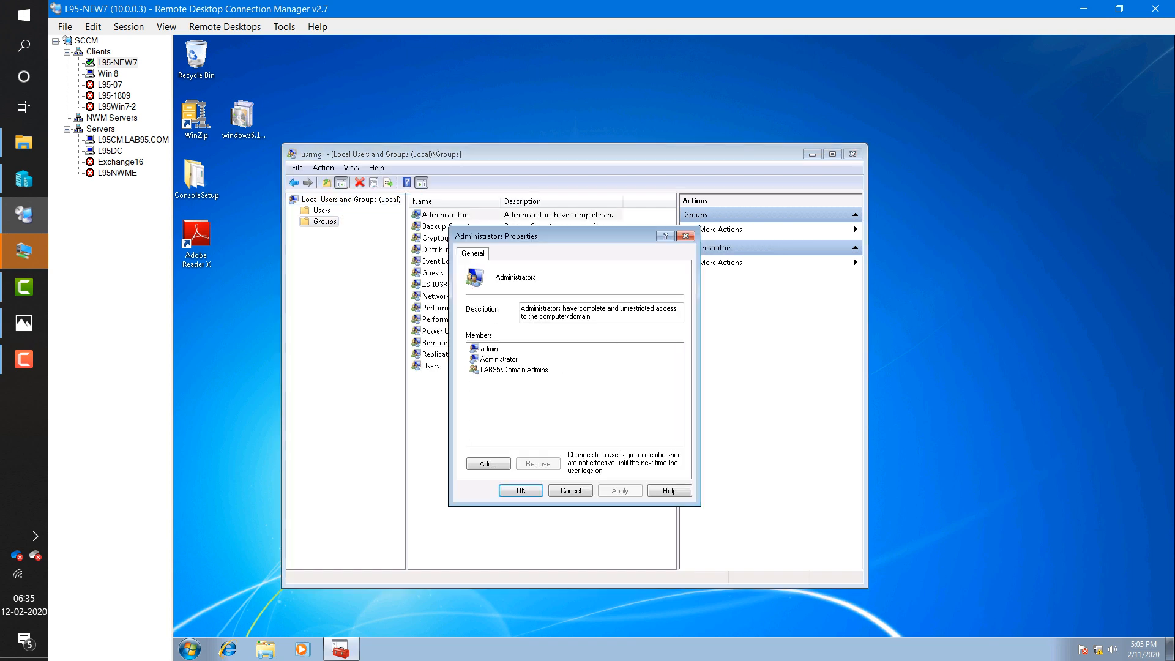
click(487, 463)
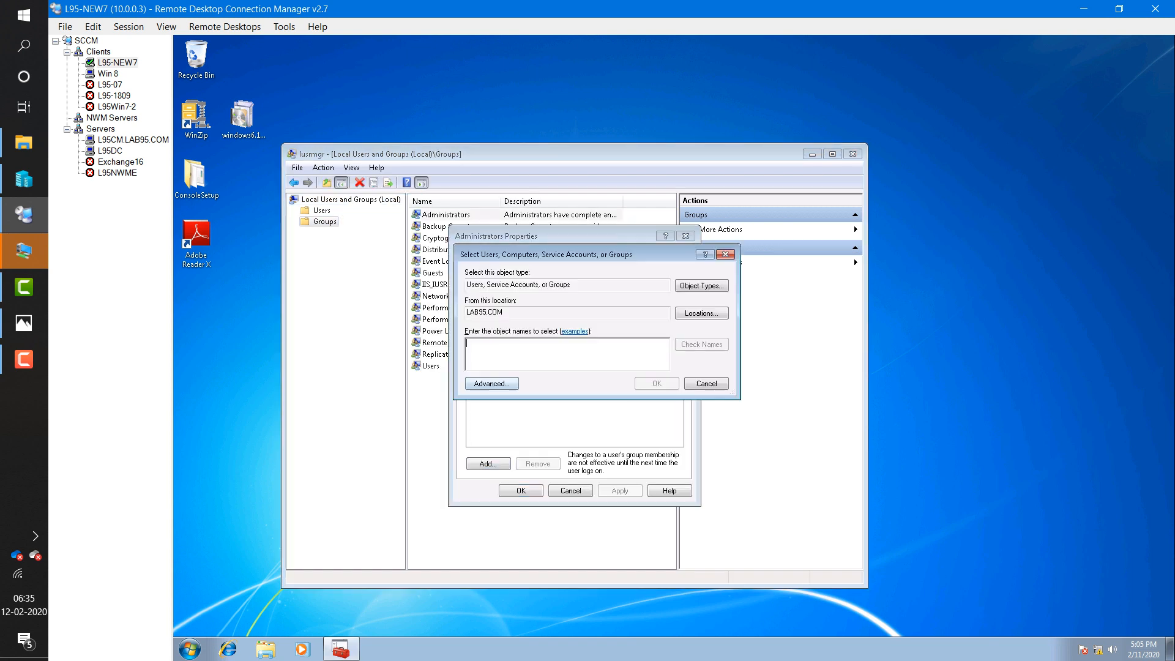
text(clien)
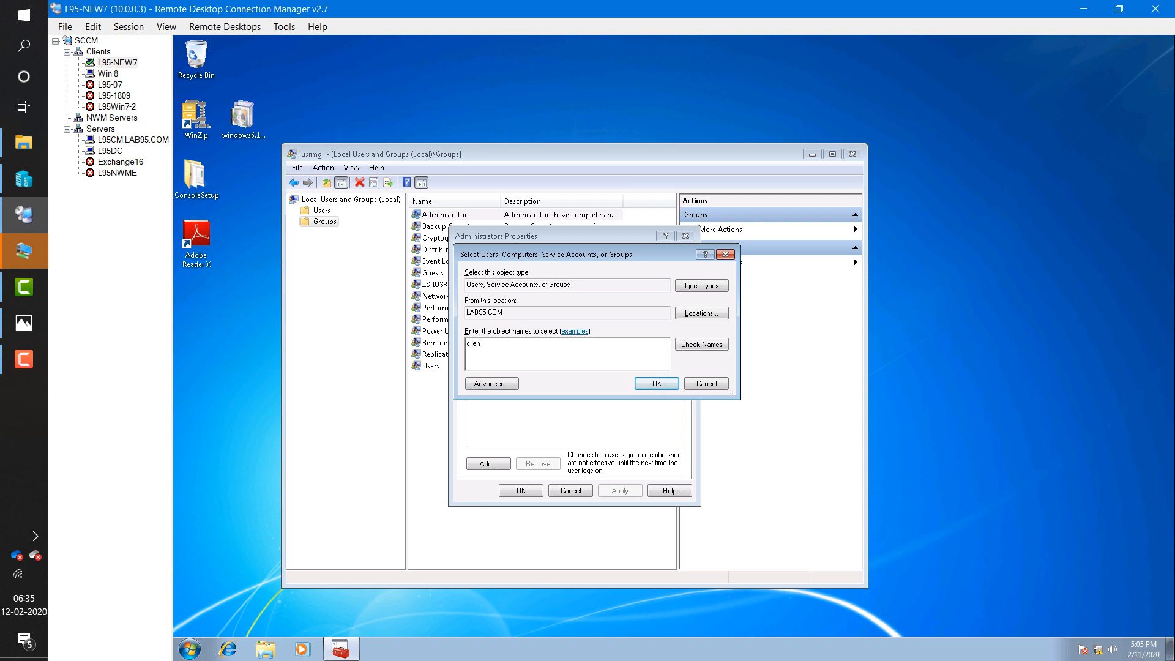
key(alt+c)
key(Return)
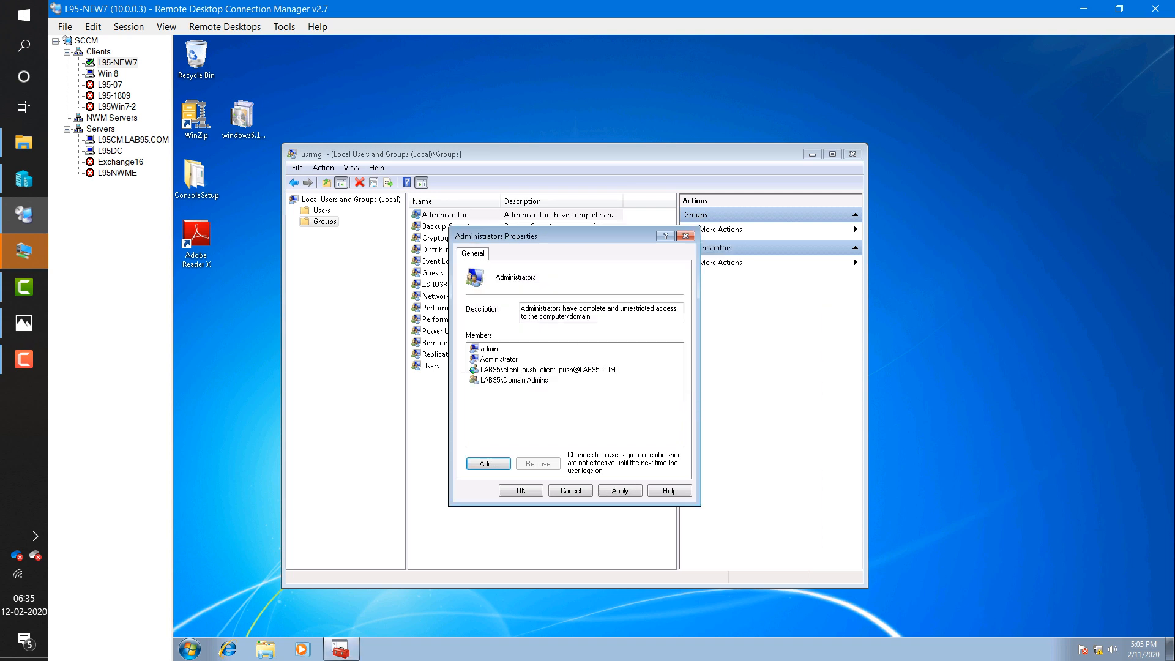
key(alt+a)
key(Return)
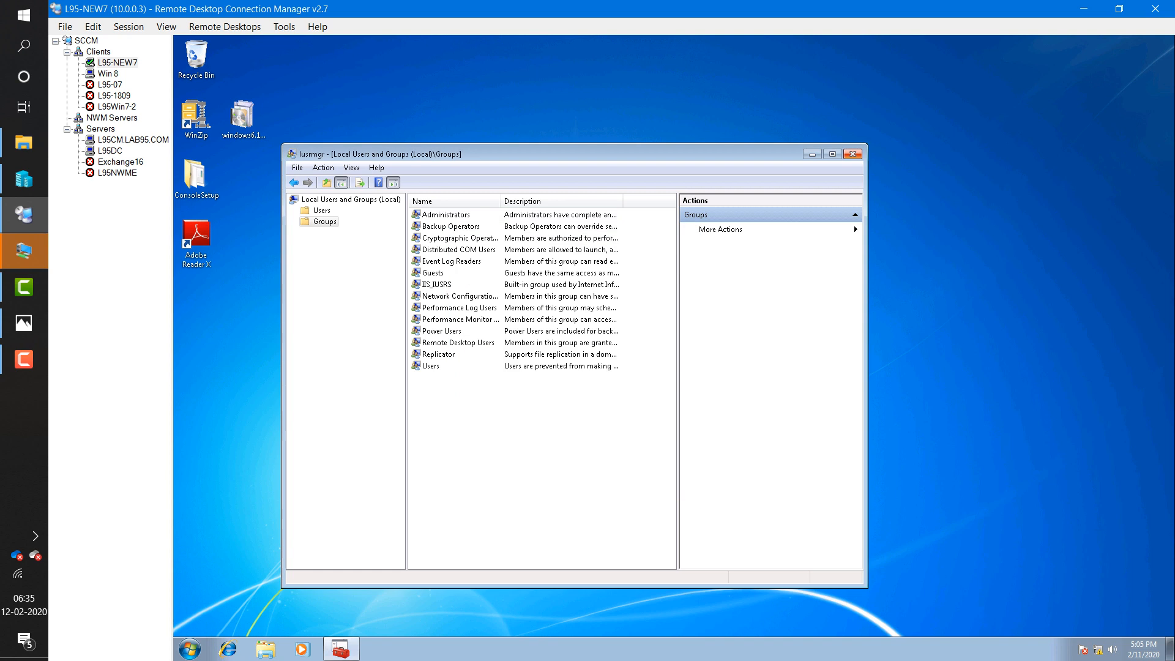
key(alt+F4)
- Open firewall.cpl as administrator on L95-NEW7 using the admin account credentials
key(super)
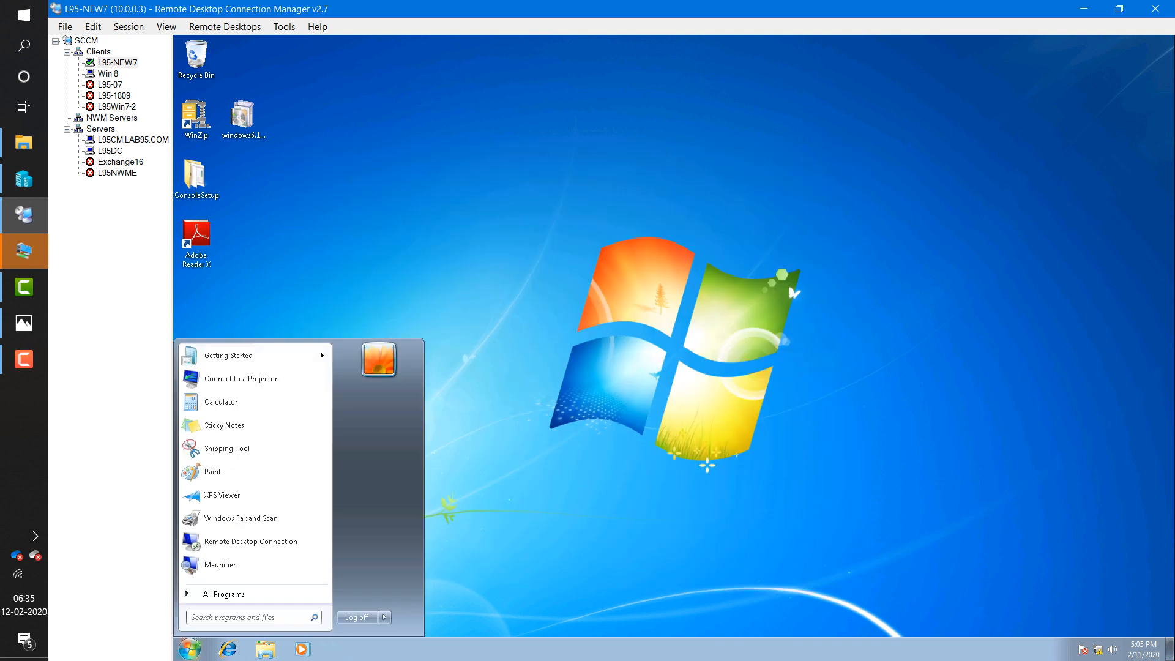
text(firewal)
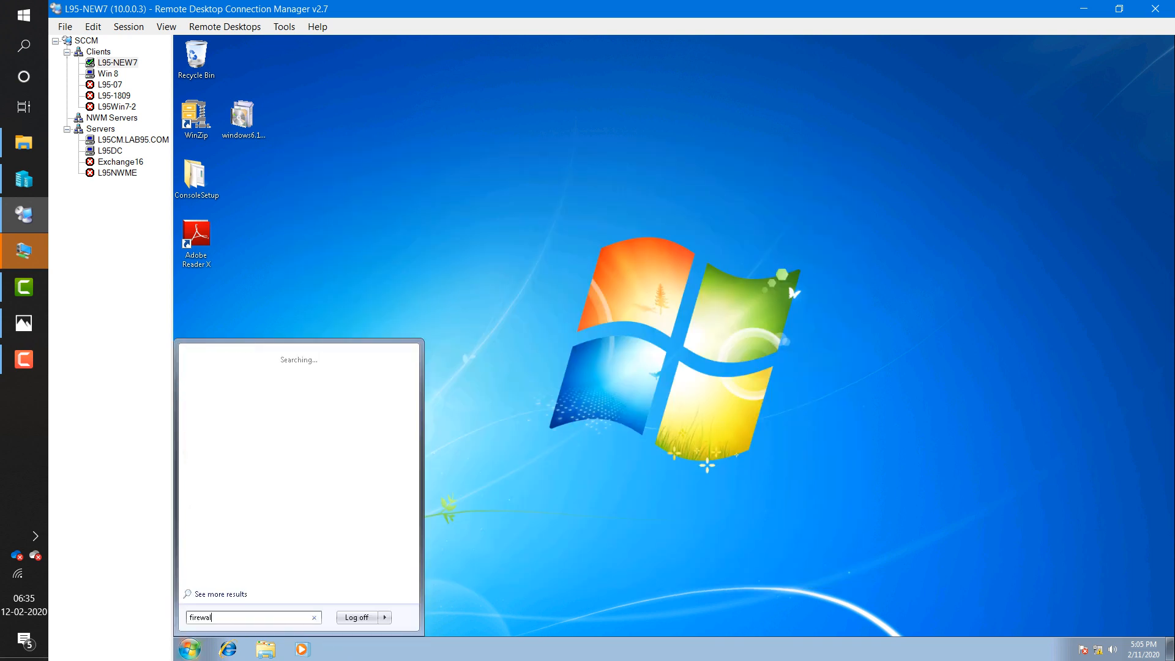
text(l.cpl)
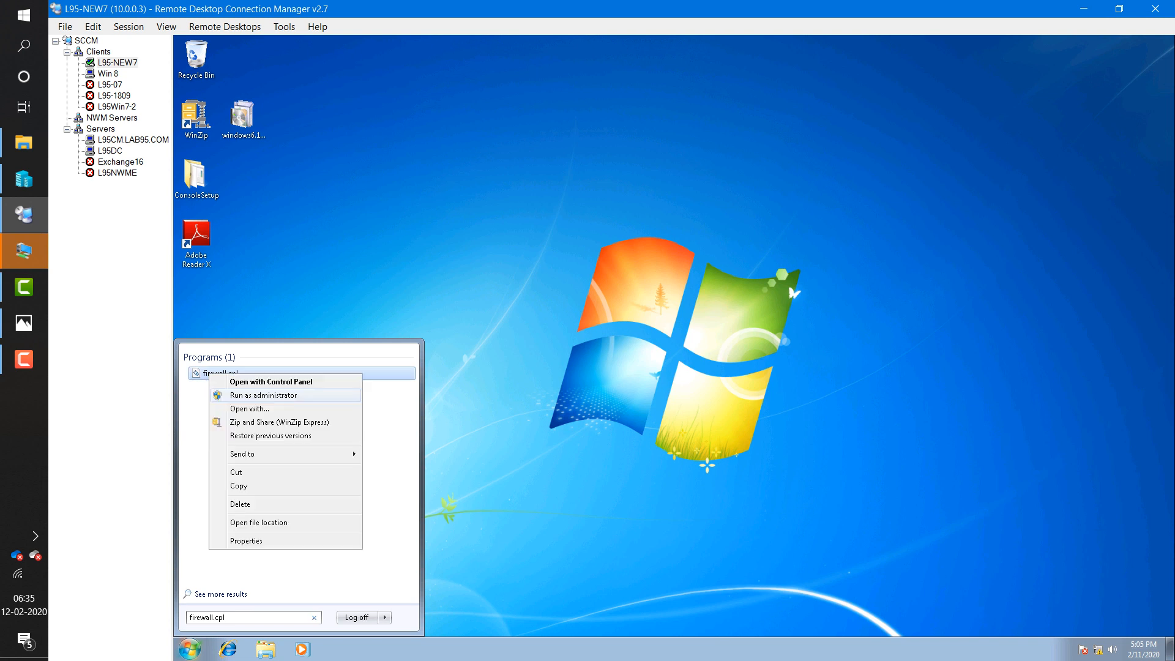
click(263, 395)
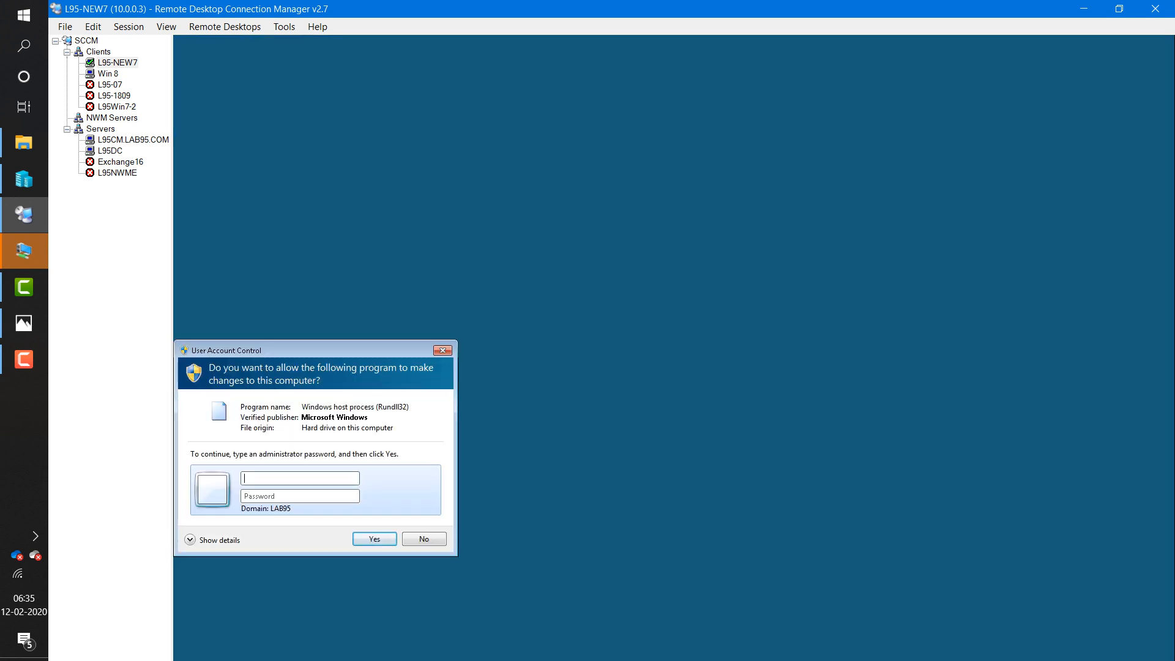
text(ccmadm)
key(BackSpace)
key(BackSpace)
key(BackSpace)
key(BackSpace)
key(BackSpace)
key(BackSpace)
text(sccmadmin)
key(Tab)
text(••••••••)
key(Return)
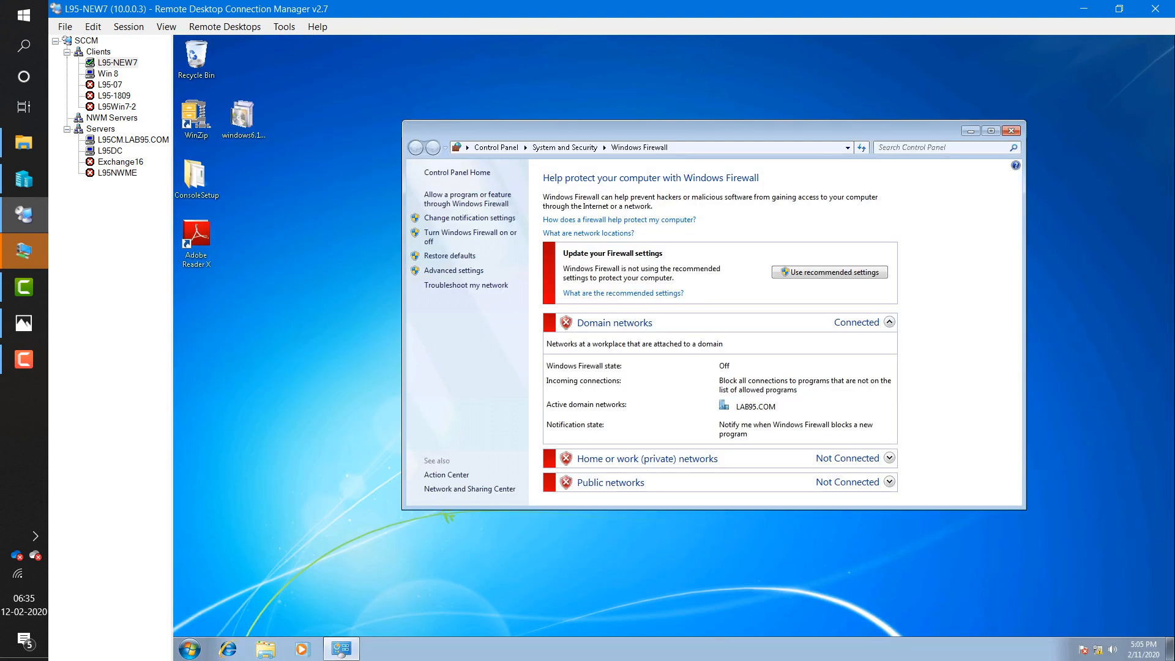
- Turn Windows Firewall on for domain, home/work and public networks and save
click(470, 233)
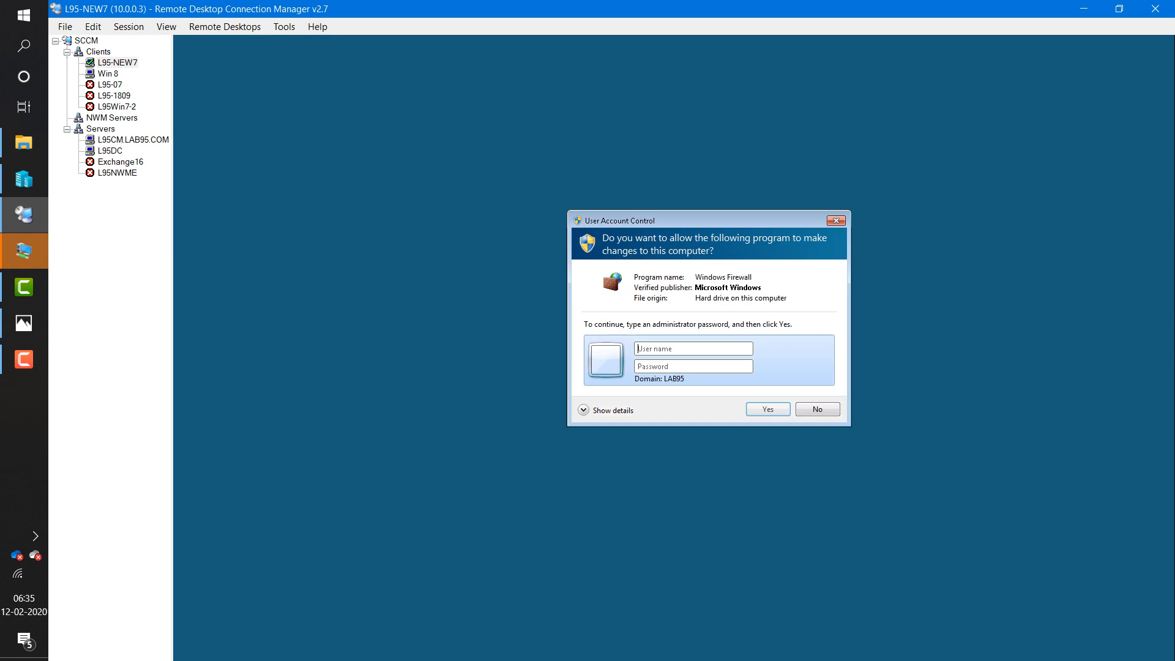
text(sc)
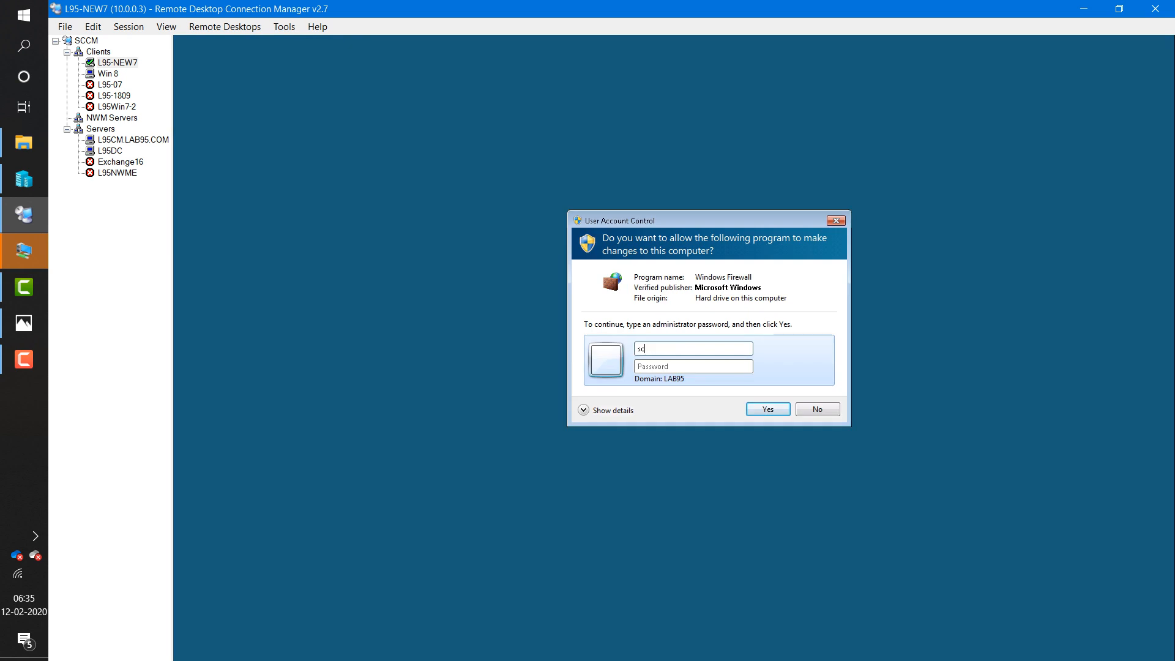
text(cmadmin)
key(Tab)
text(•••••)
key(Return)
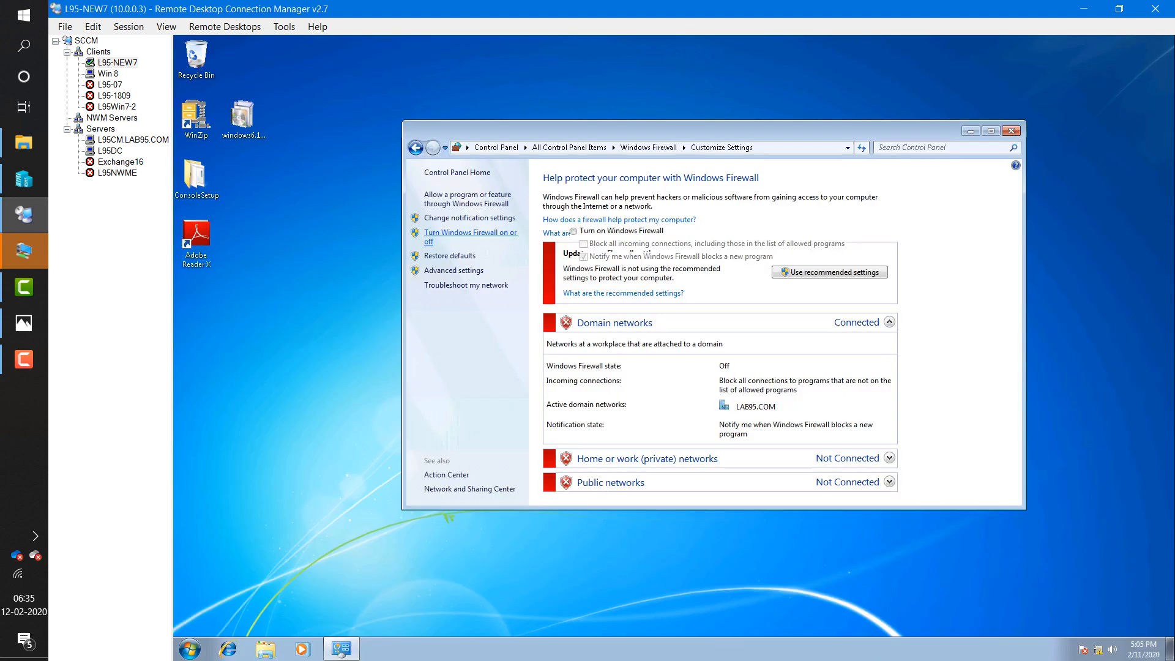
click(573, 232)
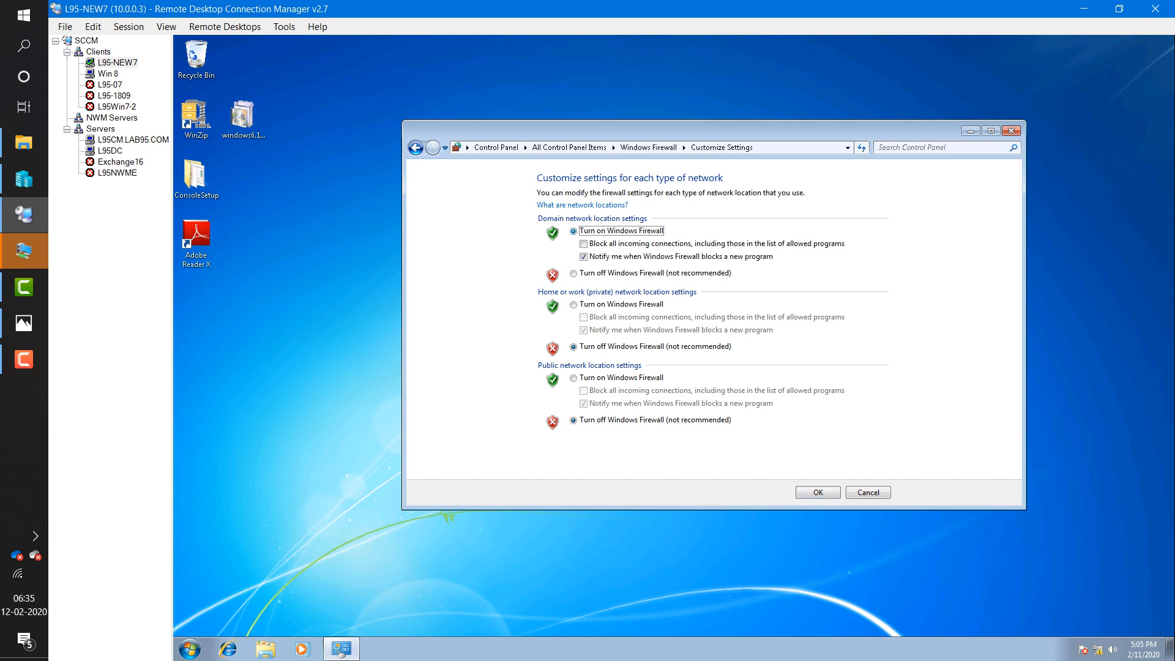
click(573, 305)
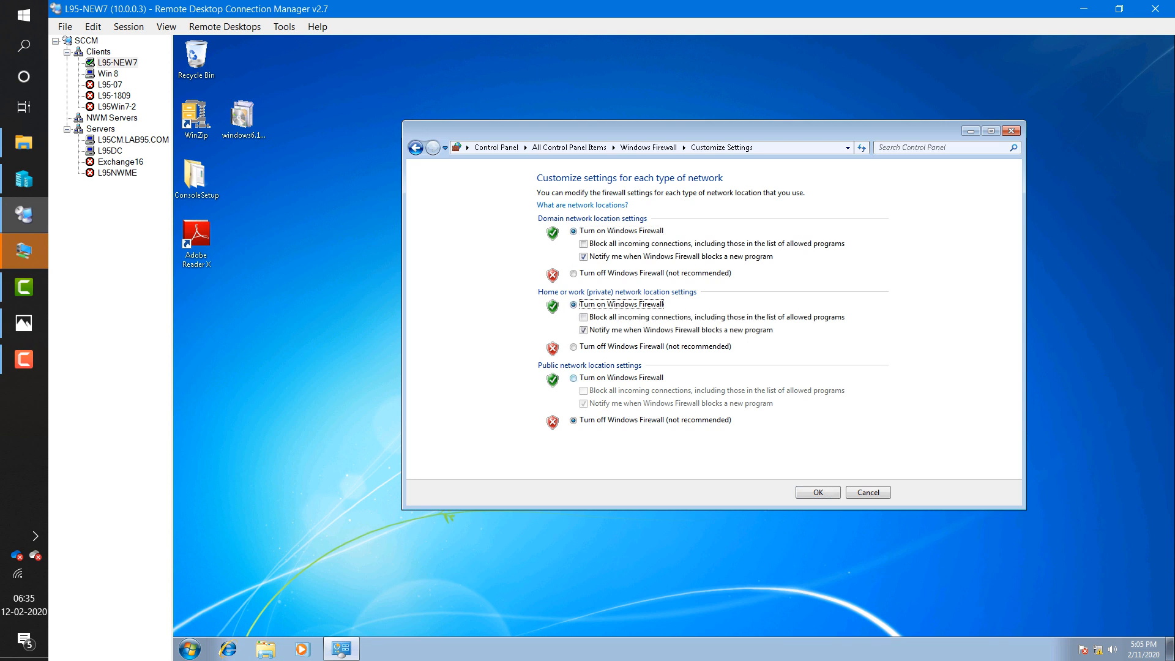
click(573, 378)
click(818, 493)
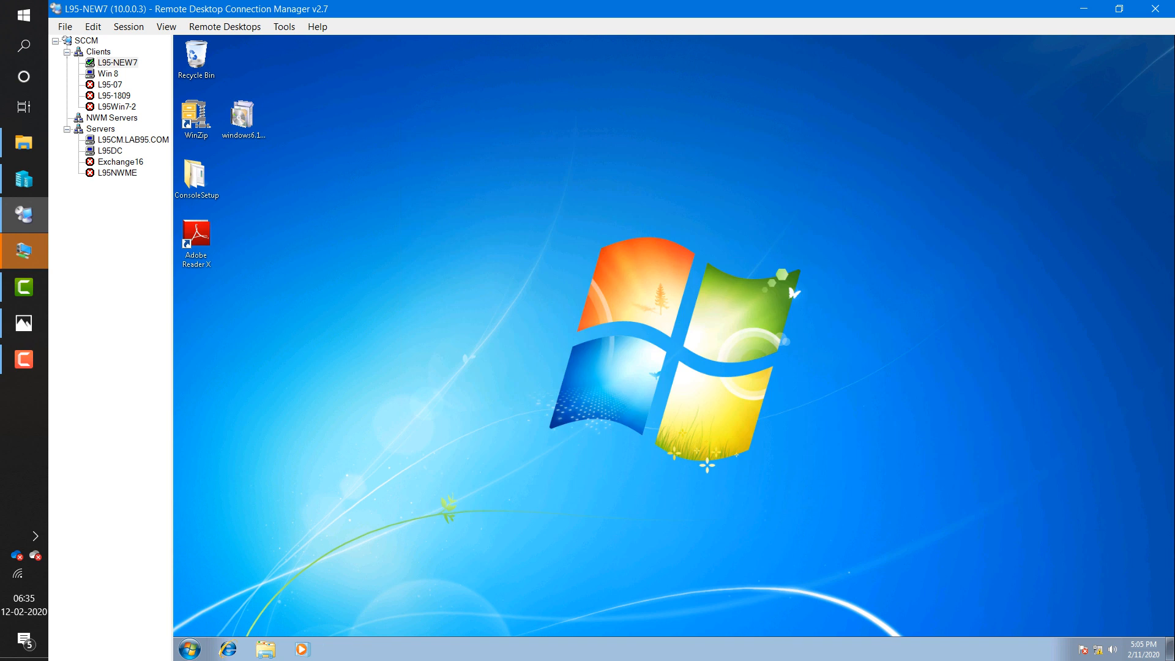
- Refresh the client desktop, then on L95CM inspect ccm.log's End request and Retry-queue entries
right_click(648, 238)
click(680, 272)
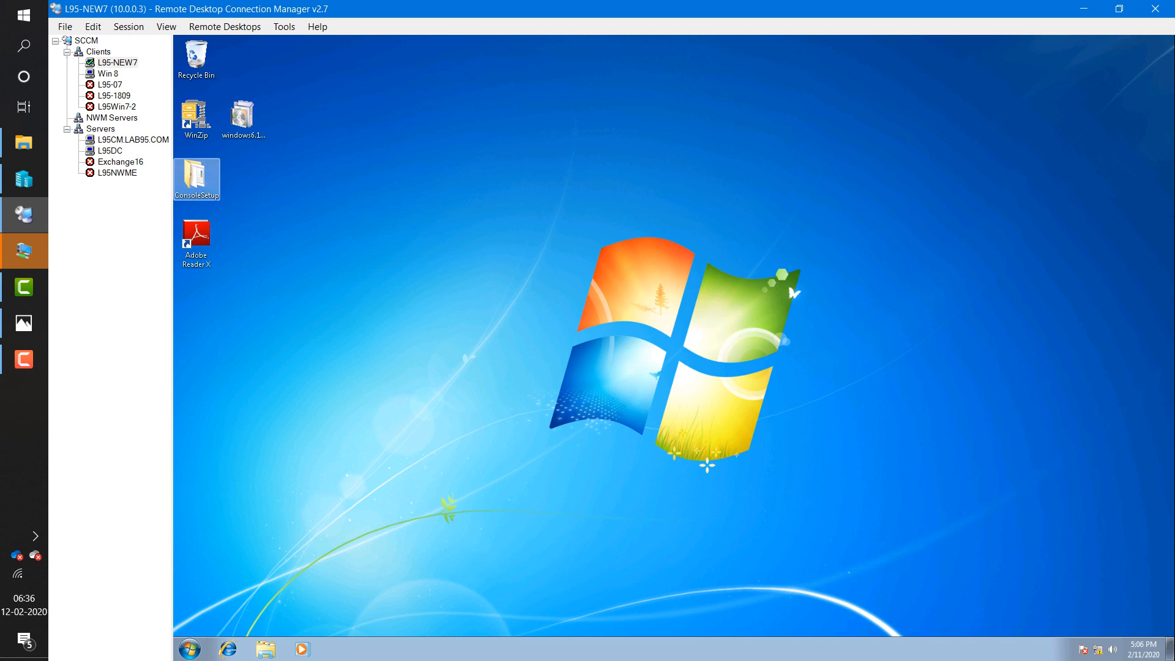
click(133, 139)
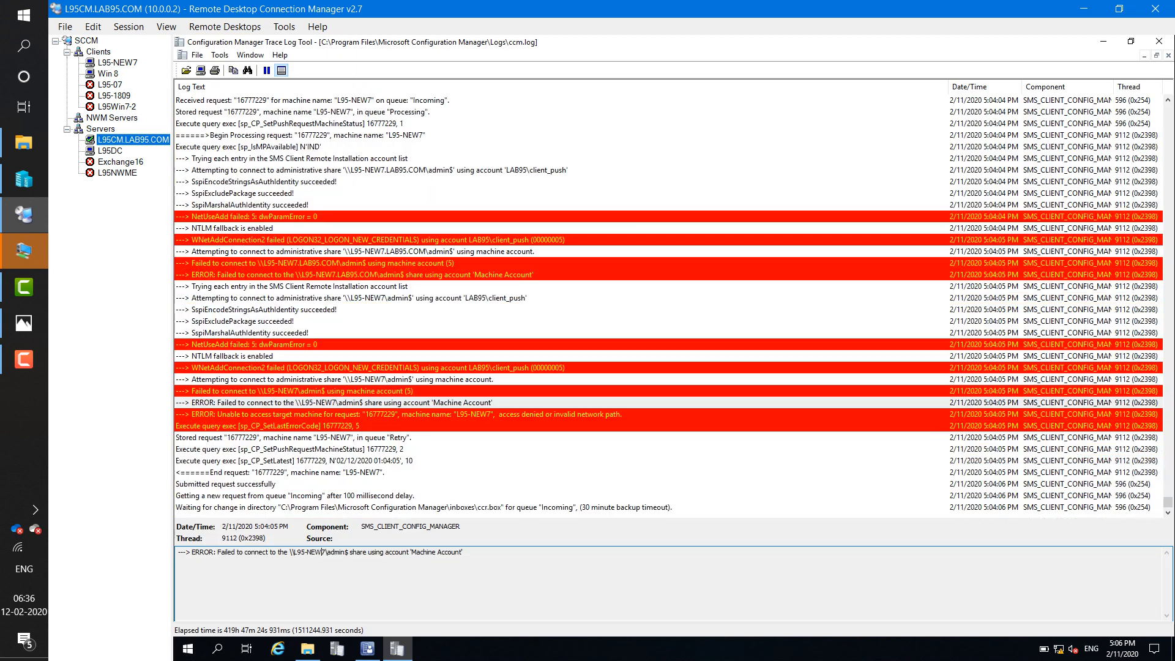
mouse_move(367, 648)
click(324, 473)
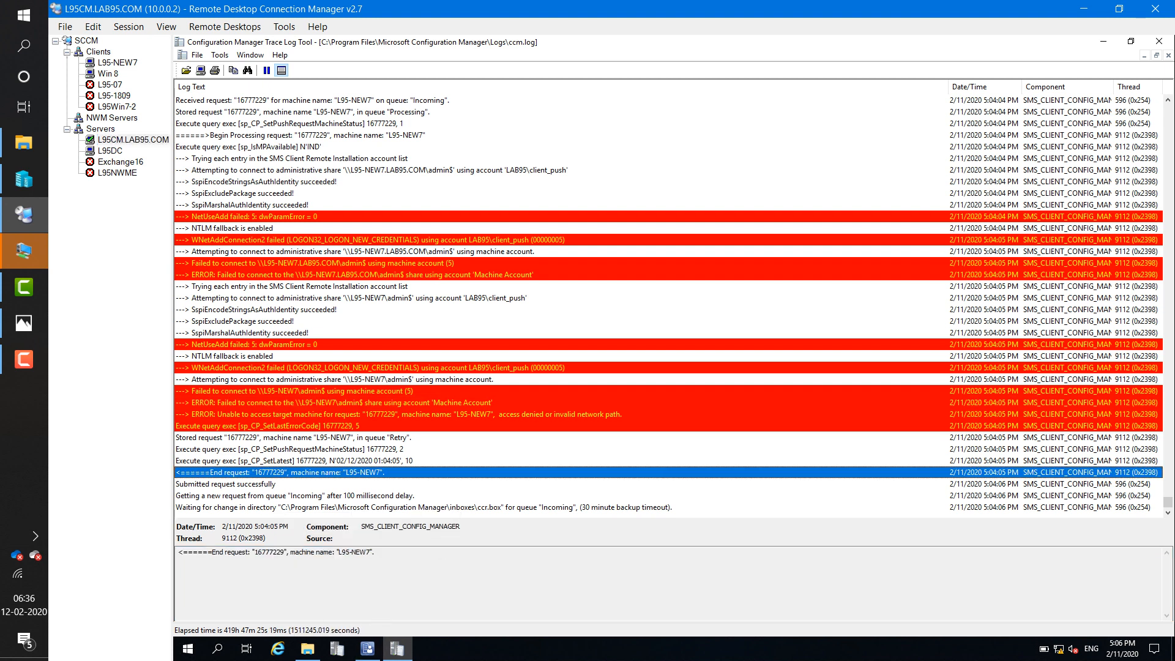
click(324, 437)
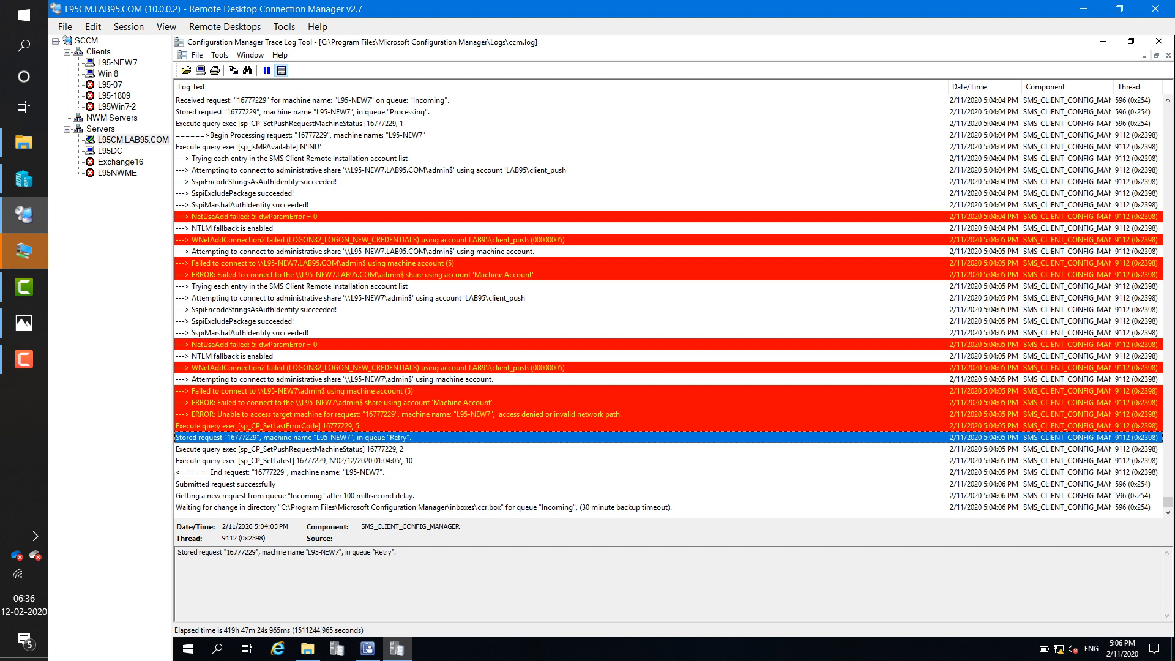
- Cut the 16777229.ccr push request from the ccrretry.box inbox
click(307, 649)
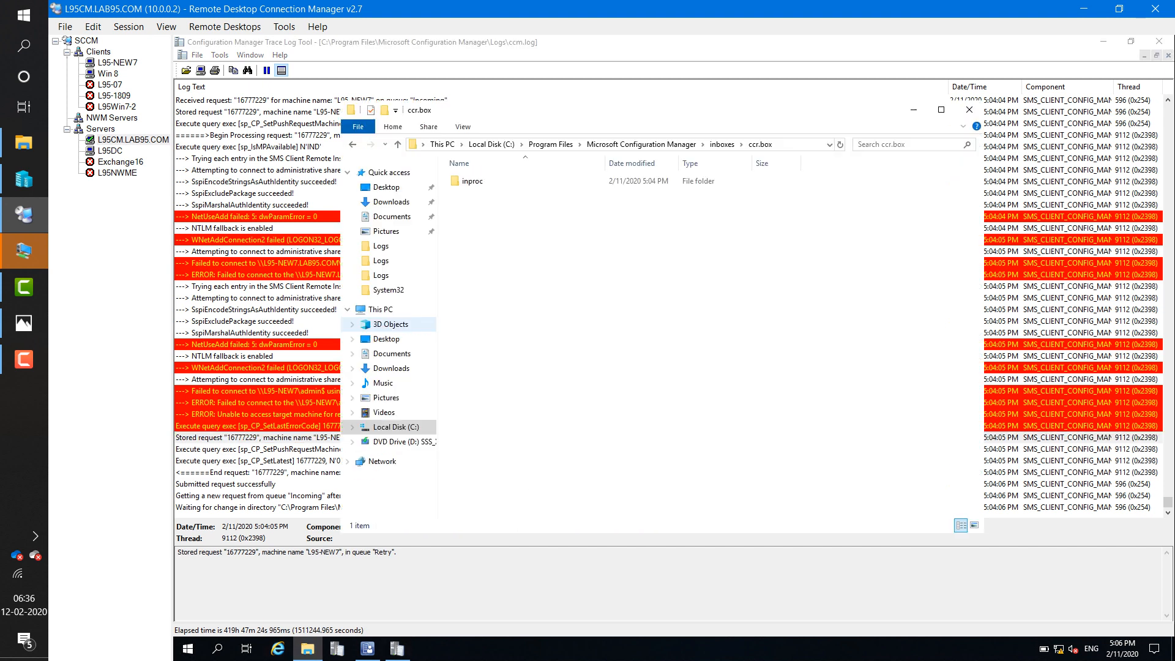
click(722, 144)
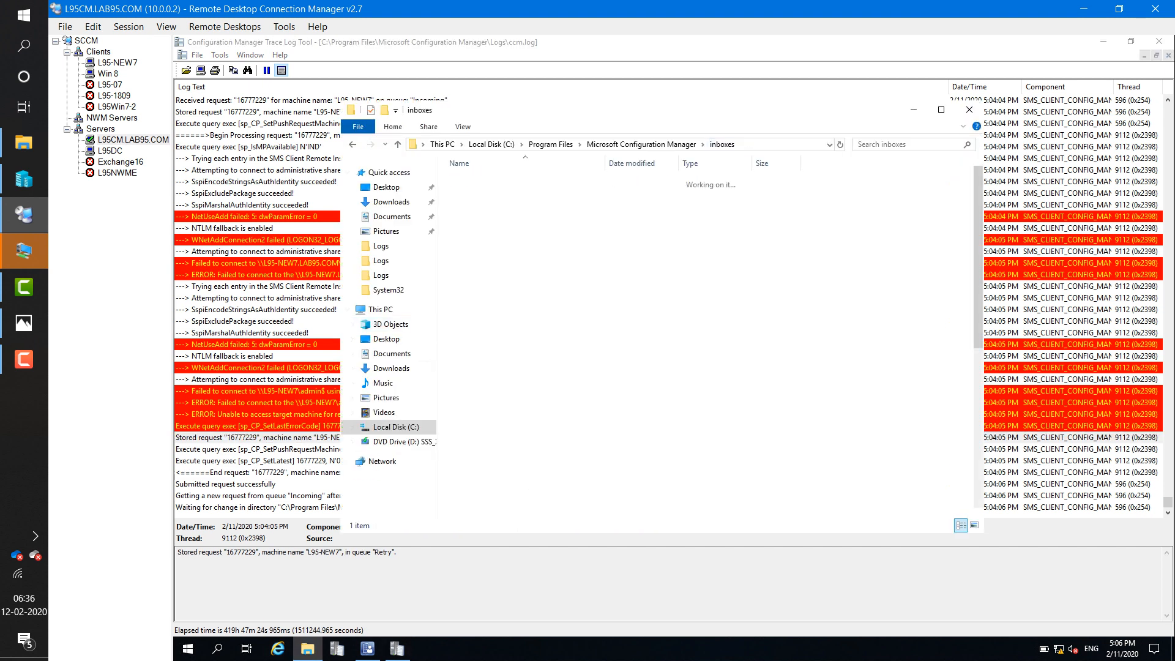
double_click(481, 273)
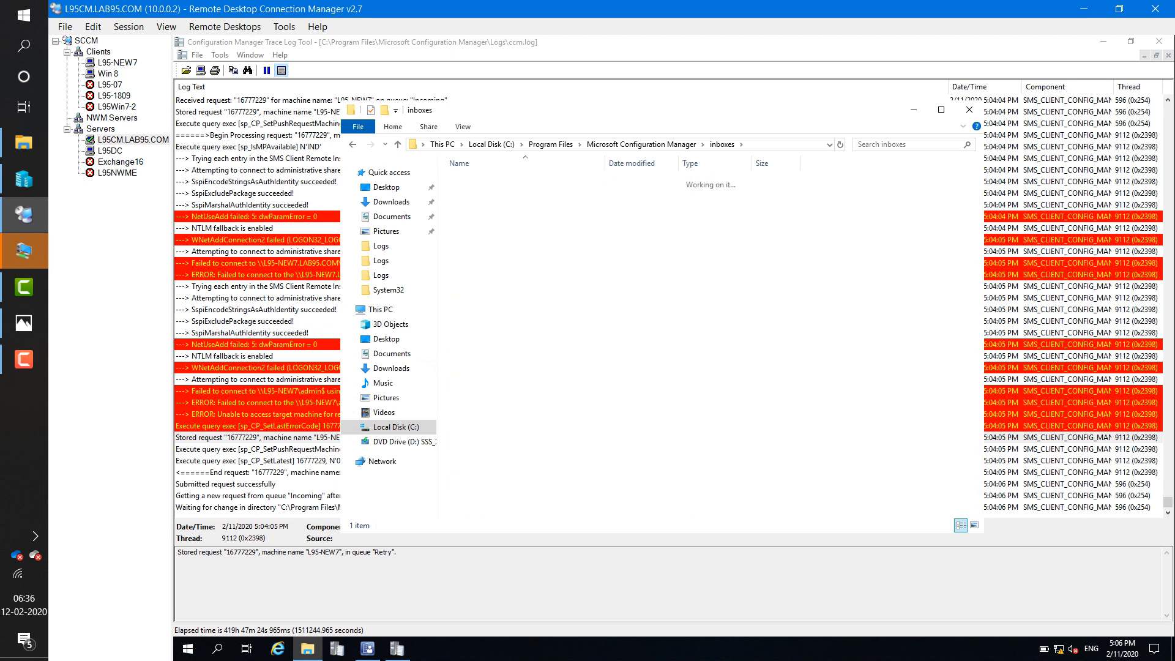
right_click(475, 180)
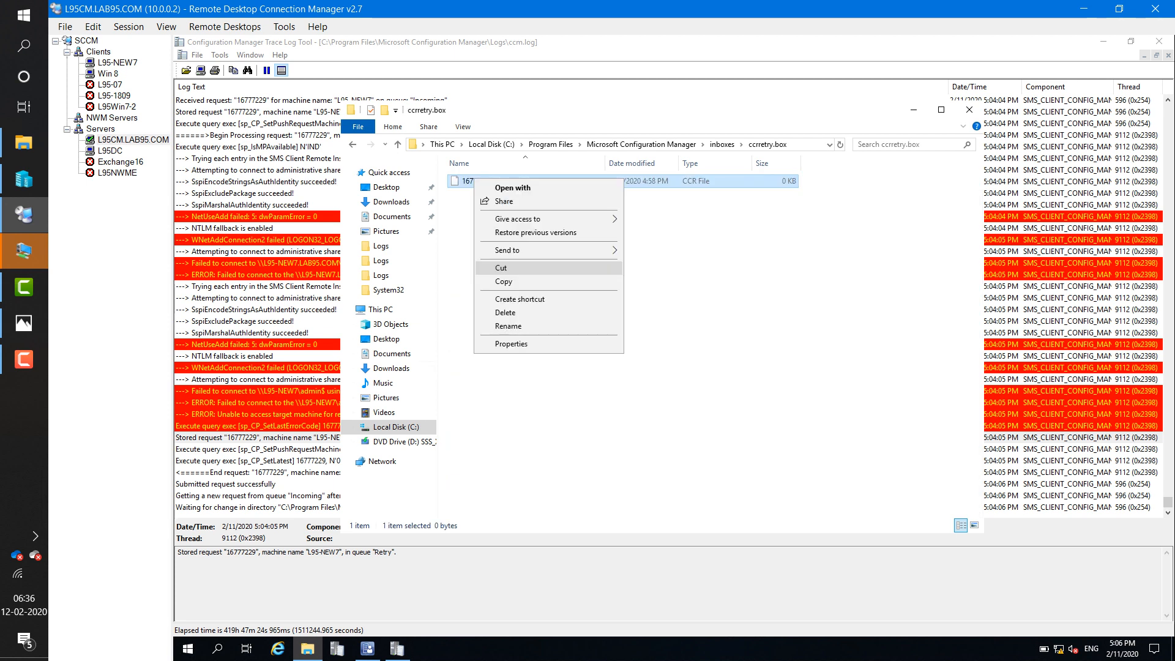
click(500, 267)
- Paste 16777229.ccr into ccr.box and check ccm.log for the newest push attempt
click(722, 145)
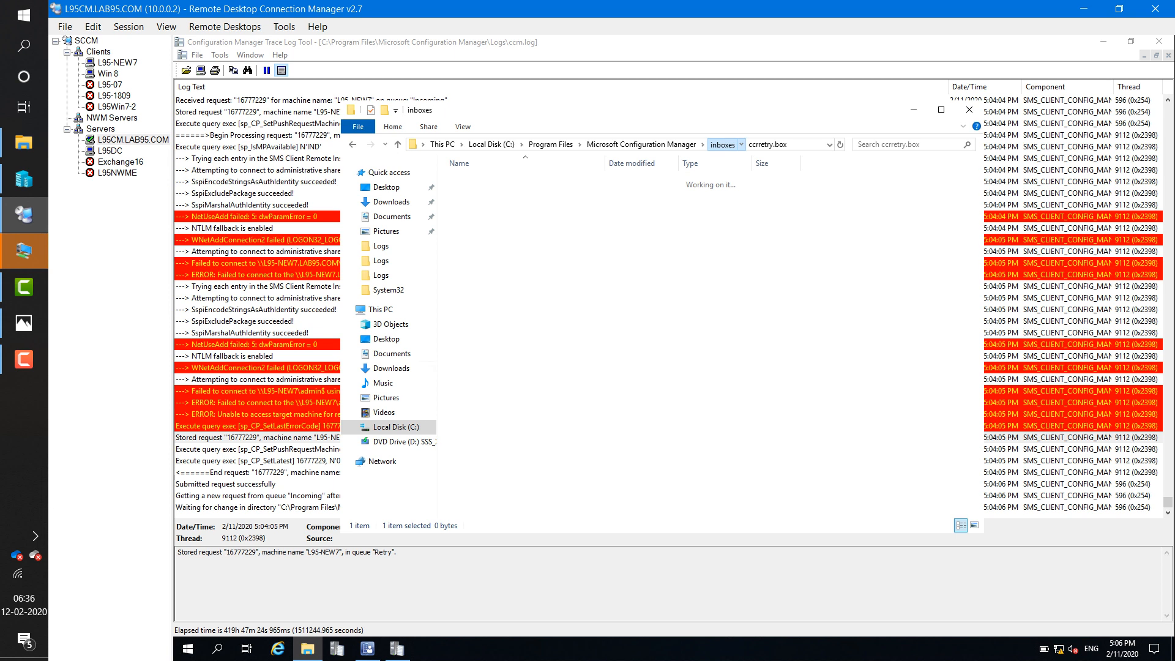
click(474, 258)
double_click(474, 258)
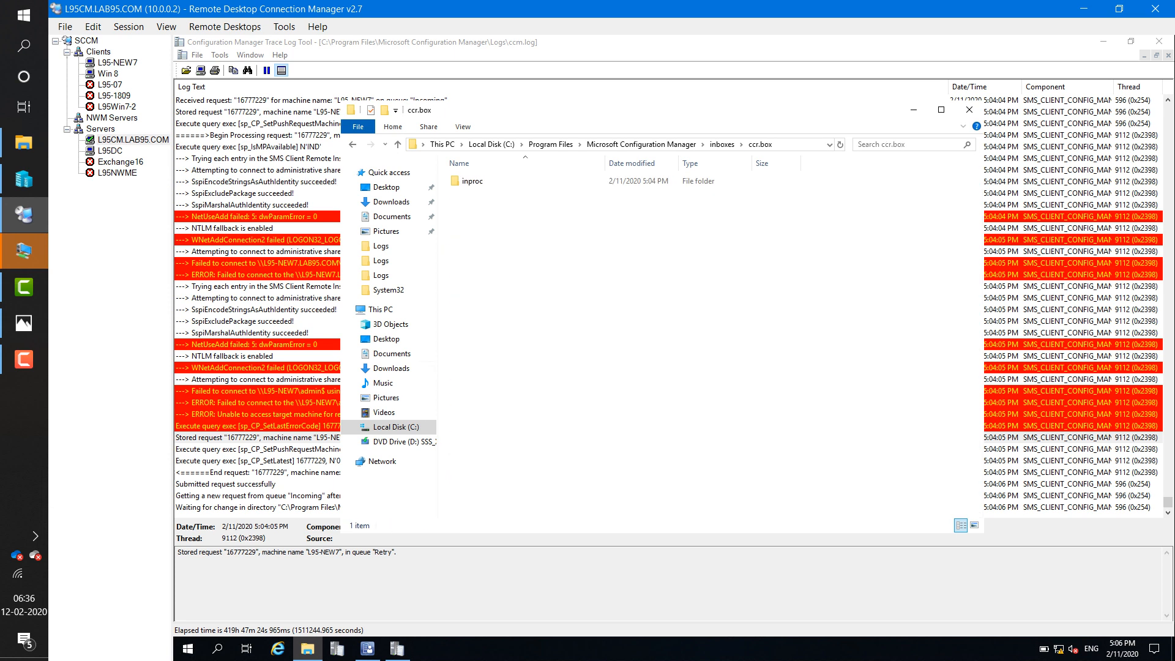
right_click(501, 266)
click(530, 350)
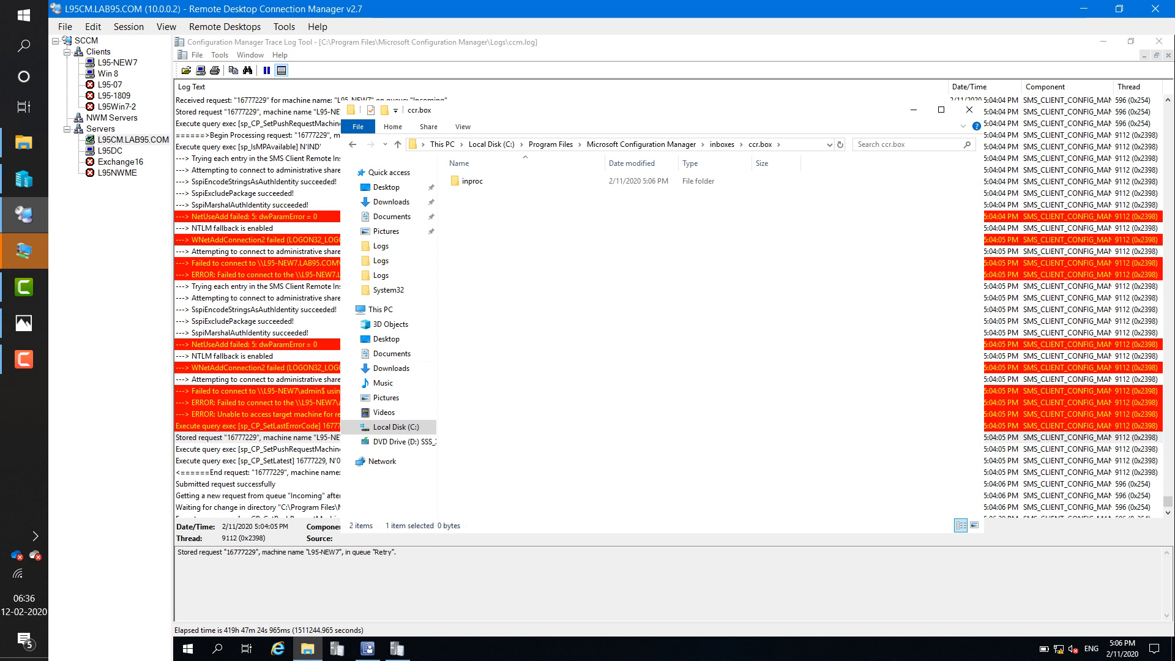
click(287, 449)
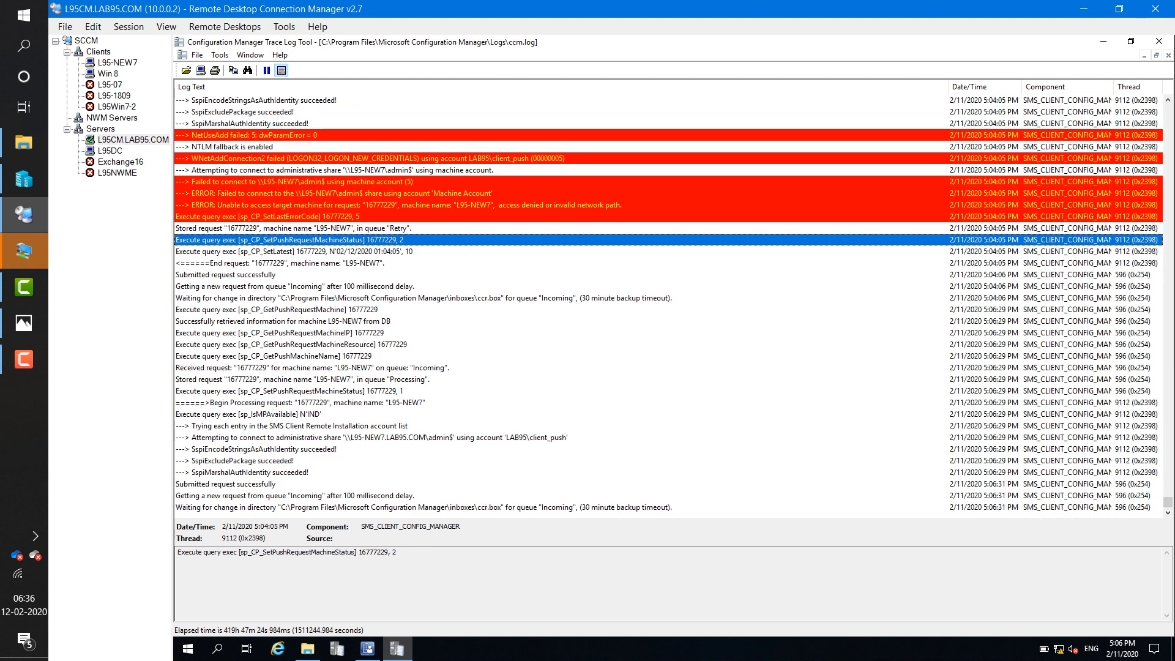
click(367, 507)
- Step through the new 5:06 PM ccm.log entries for the L95-NEW7 admin share connection attempt
click(367, 438)
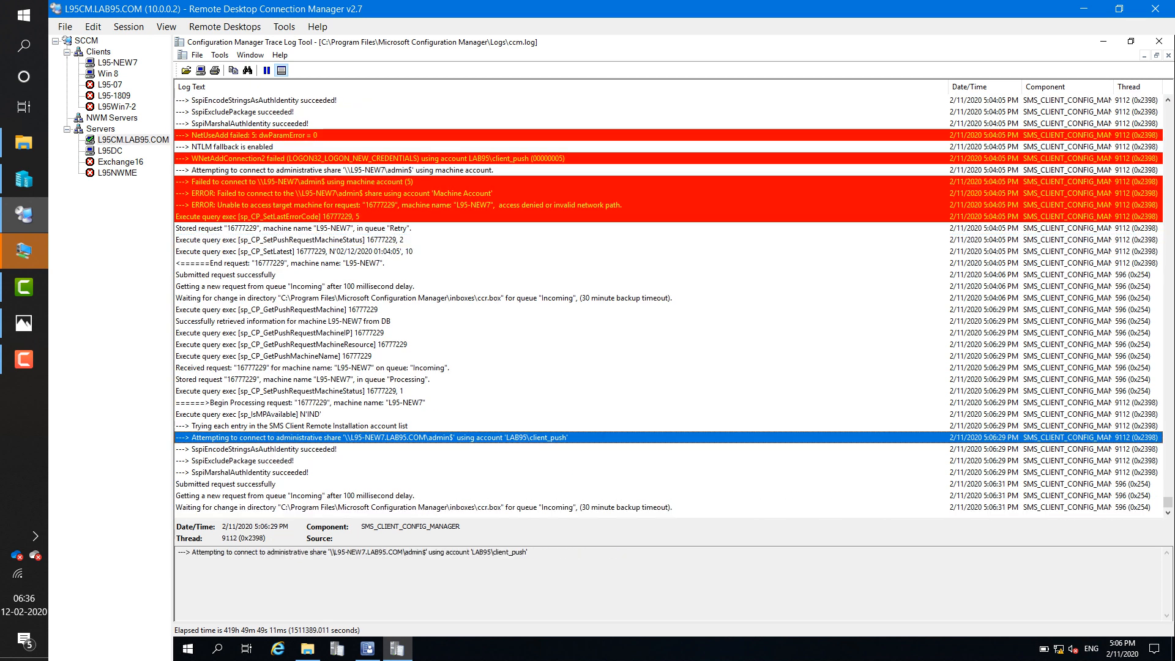
click(367, 449)
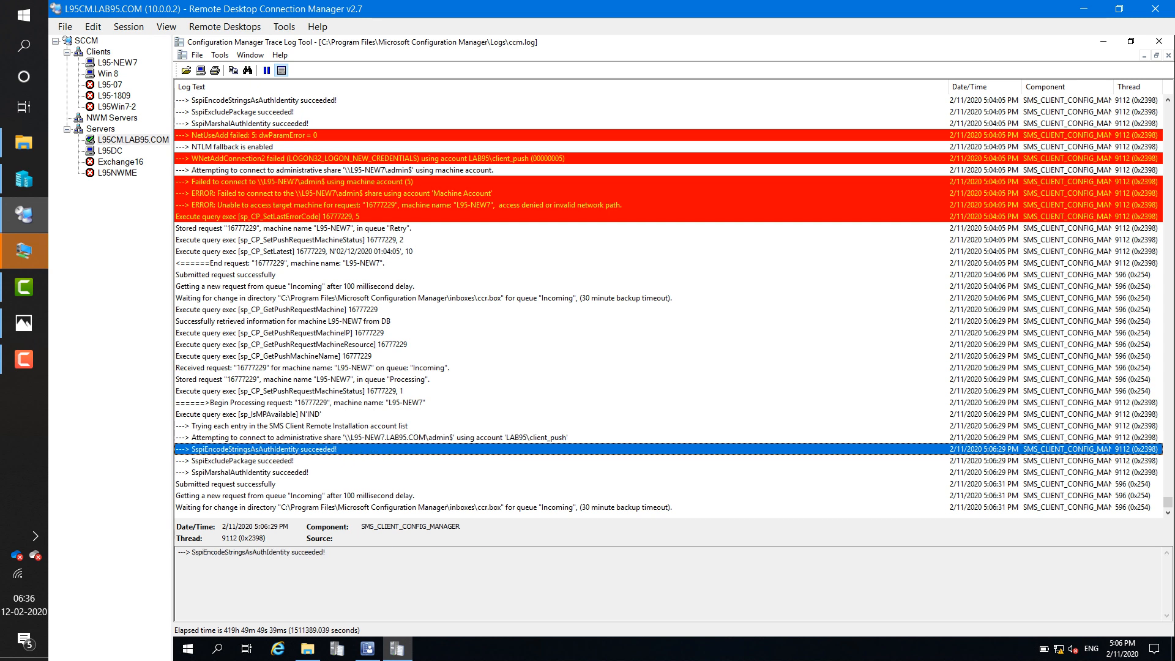
click(367, 496)
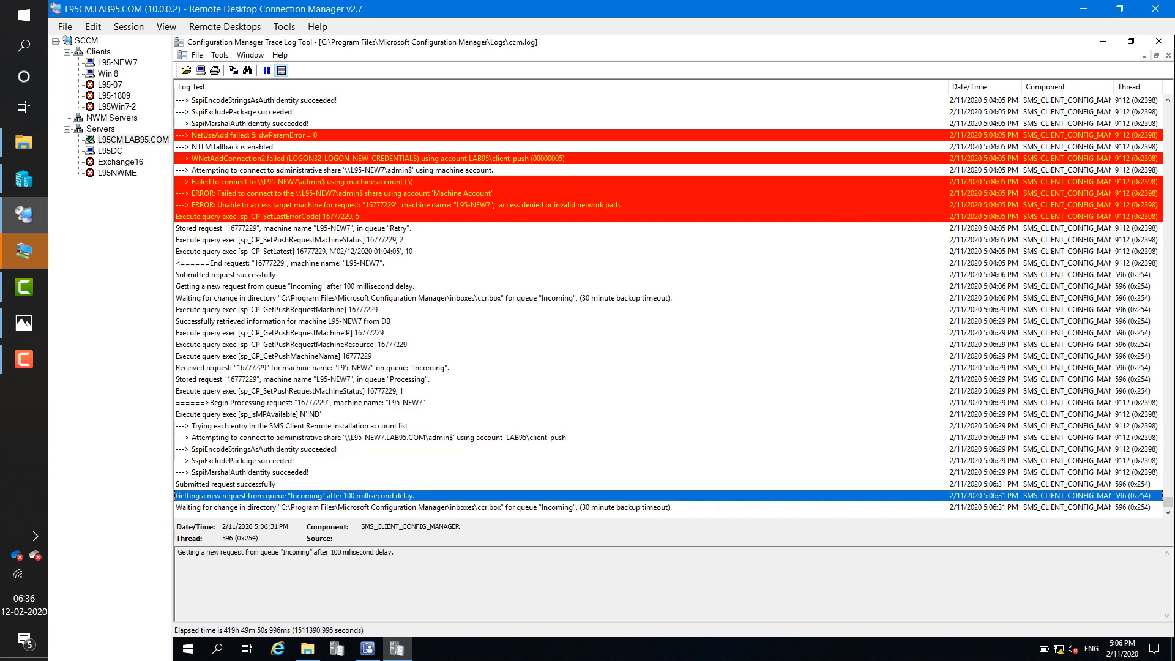
click(367, 507)
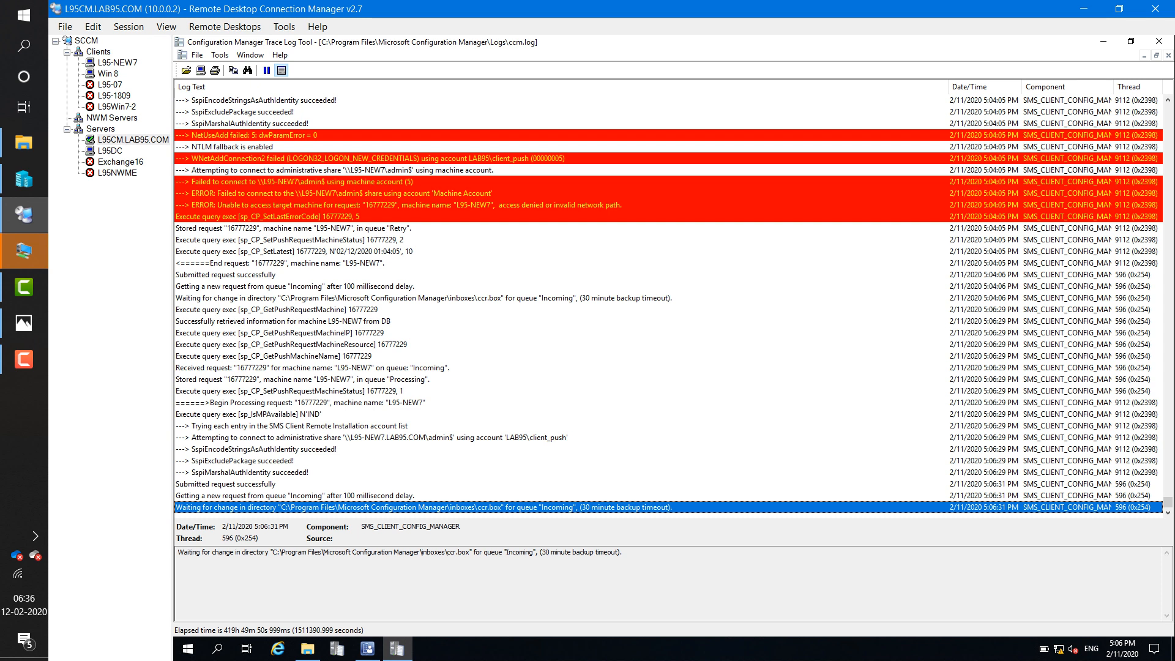
click(379, 437)
scroll(379, 437, up, 1)
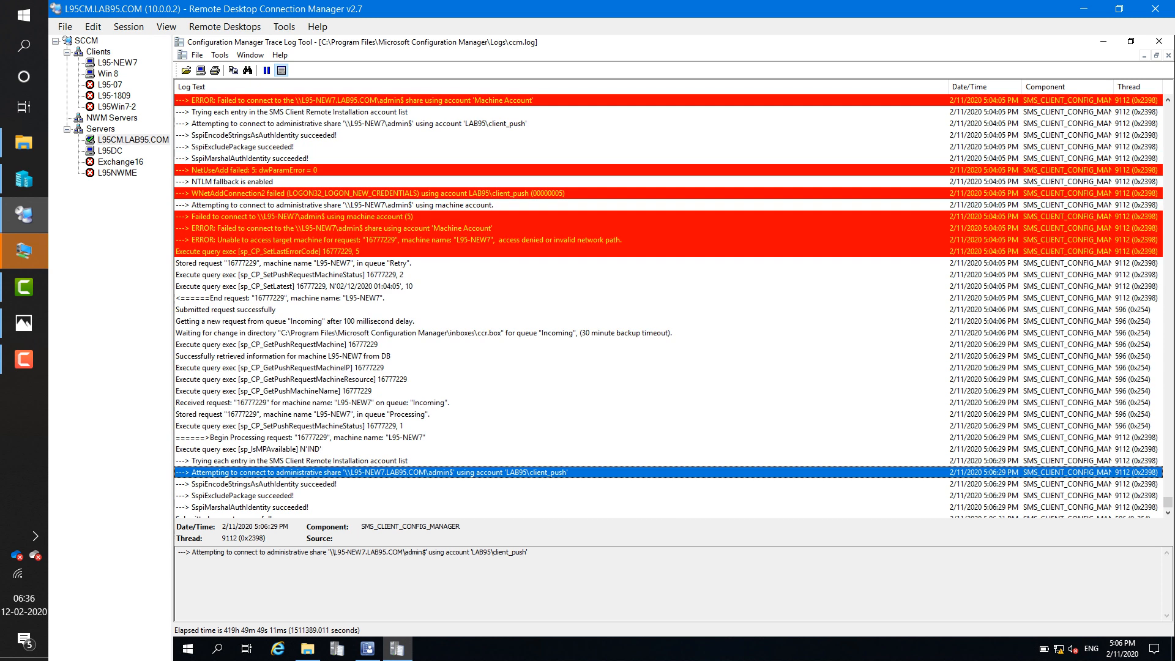
scroll(379, 438, up, 1)
scroll(673, 303, up, 1)
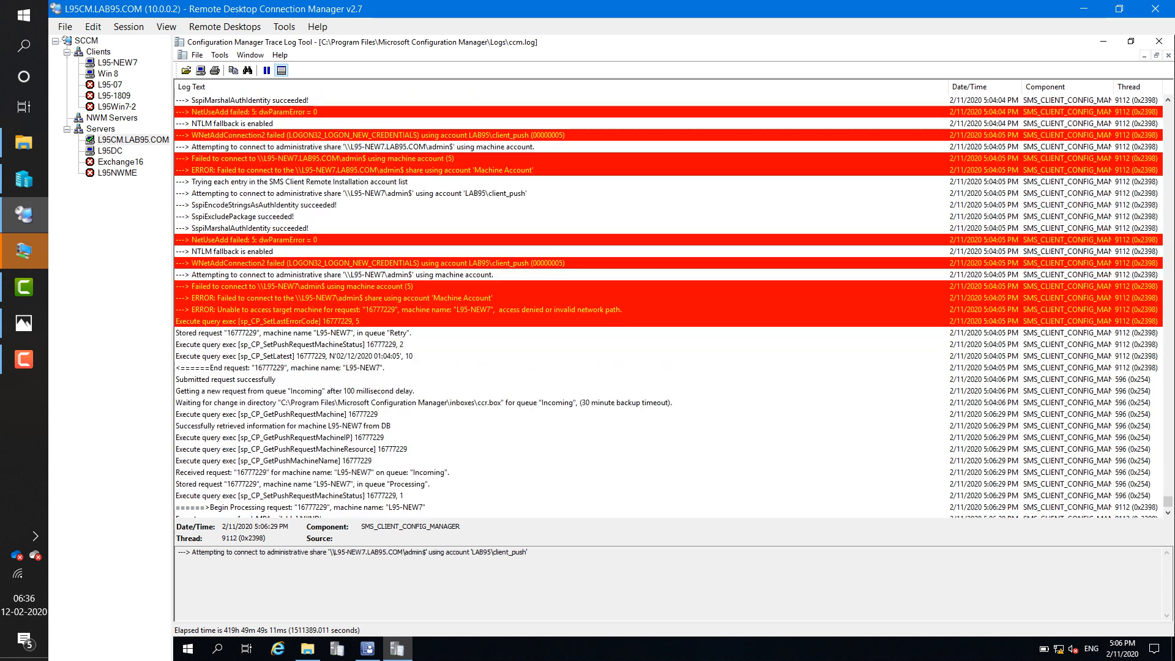
scroll(668, 303, down, 3)
click(367, 473)
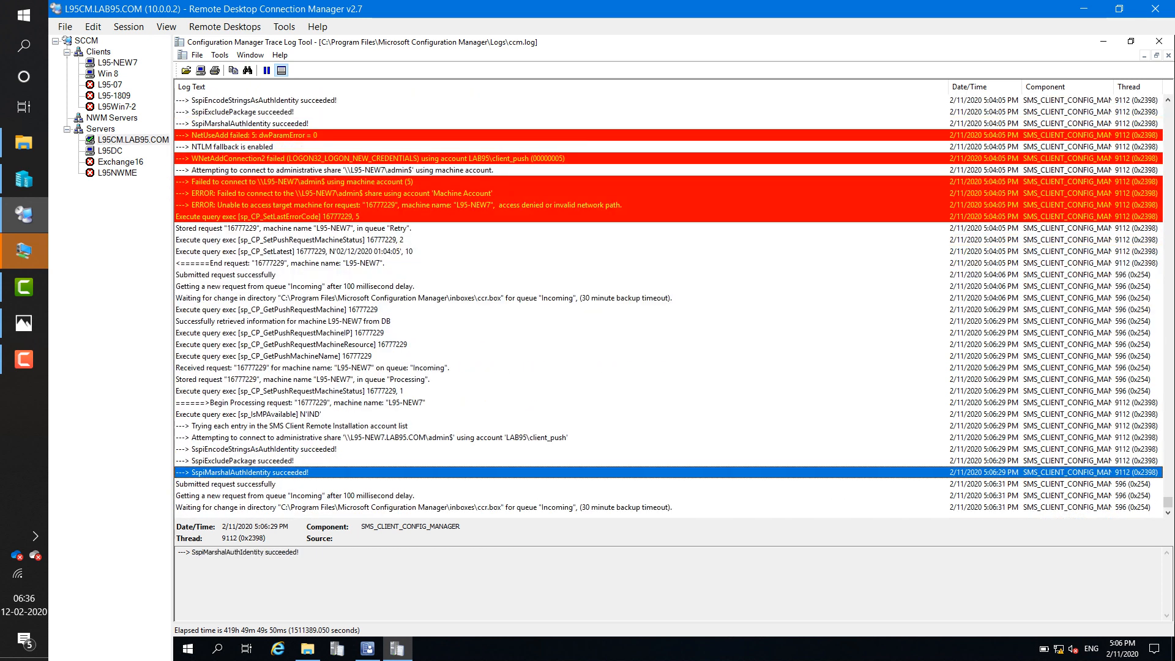
click(367, 437)
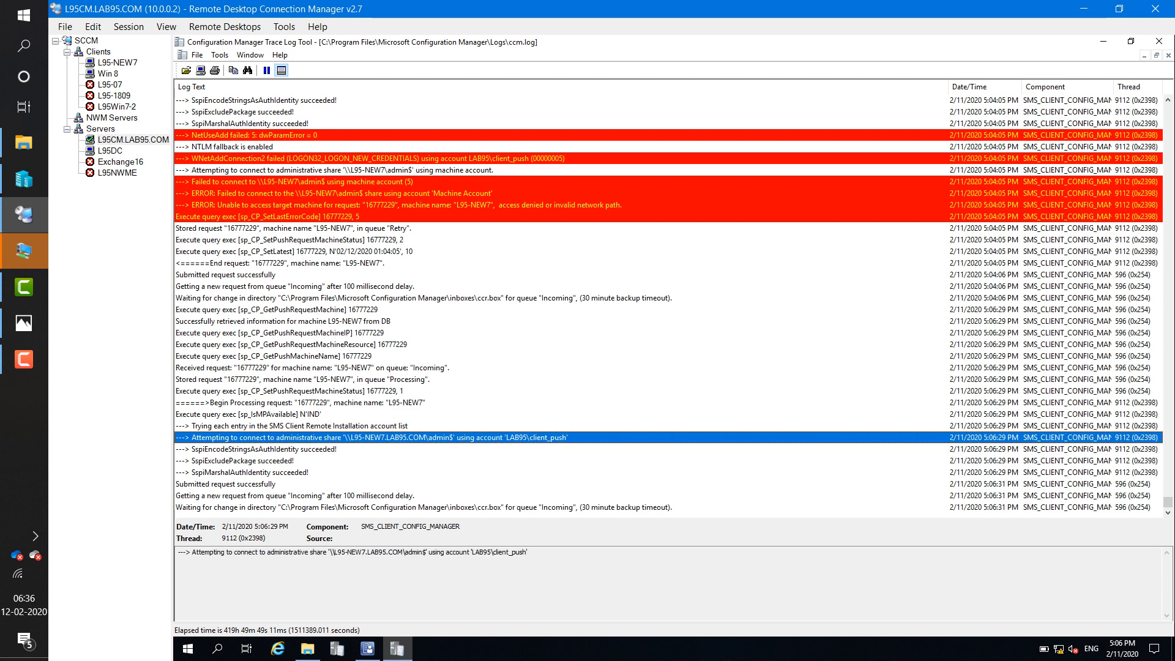
click(367, 507)
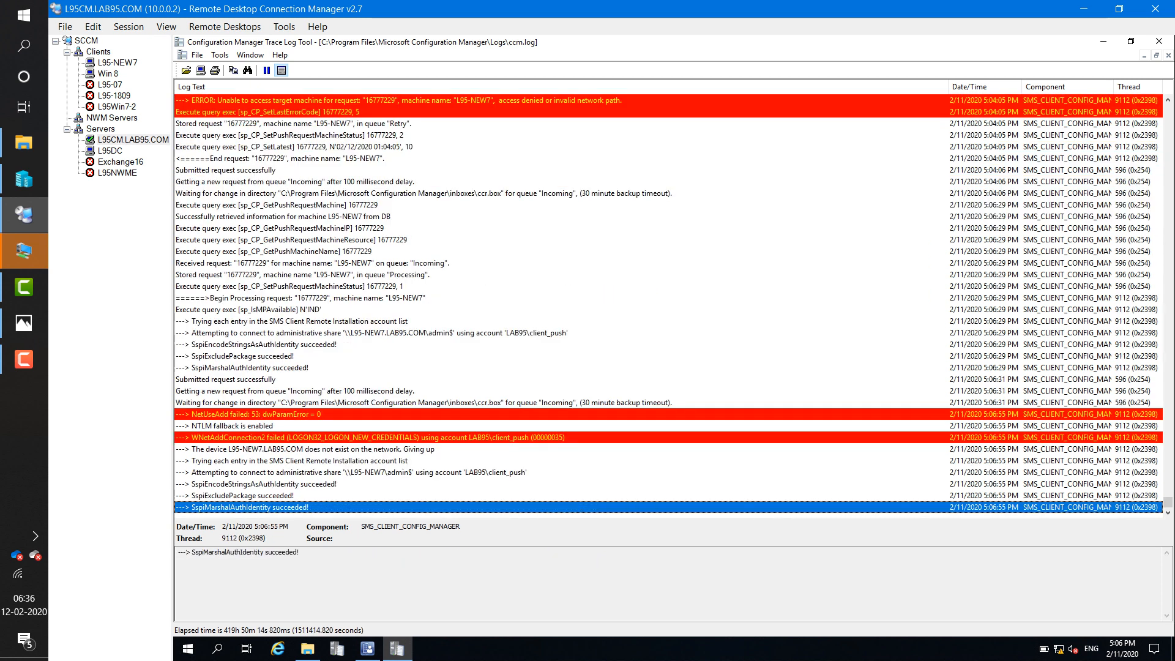
- Compare the WNetAddConnection2 failure and 'NetUseAdd failed: 53' entries with the earlier attempt in ccm.log
scroll(669, 302, up, 1)
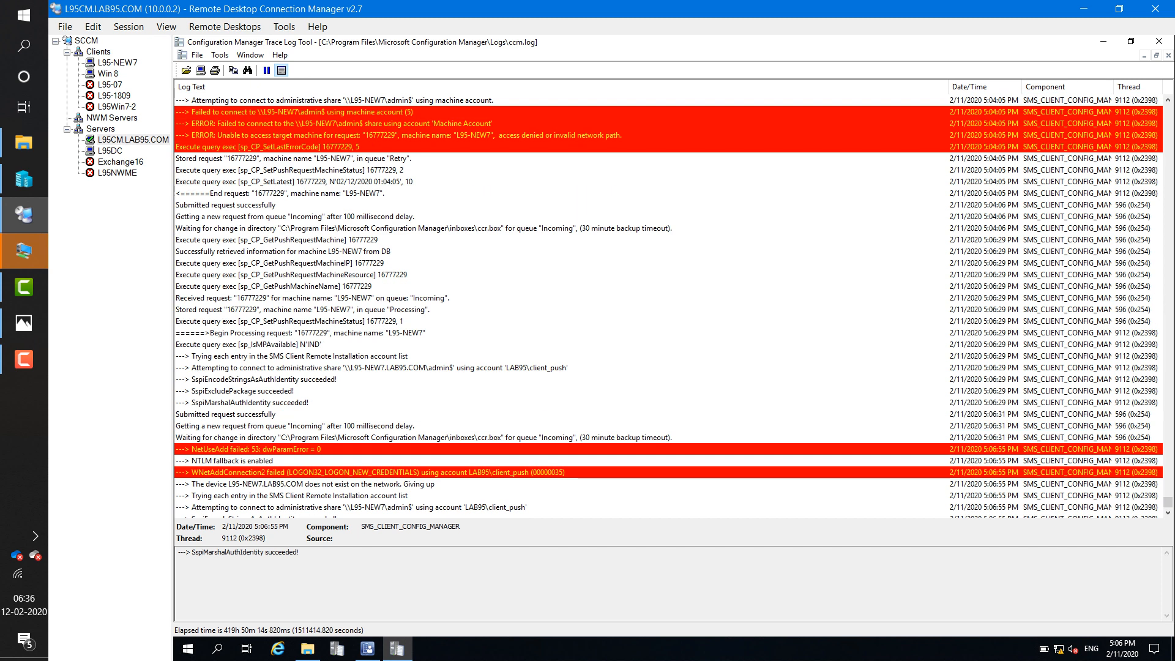
scroll(669, 303, up, 7)
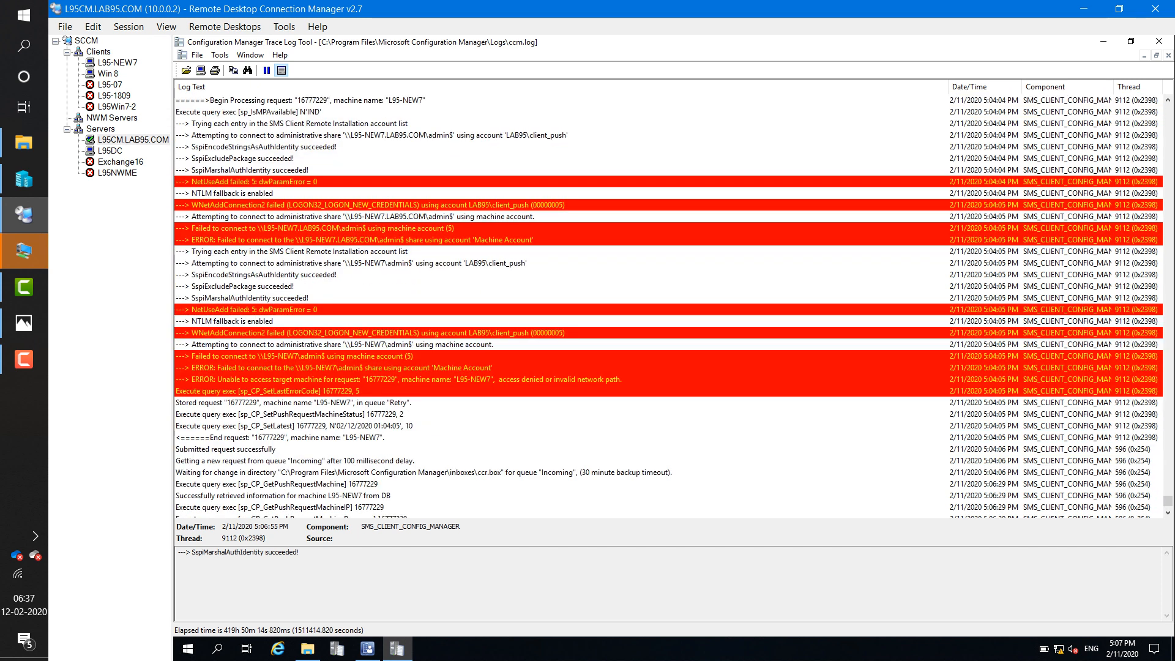
scroll(669, 303, down, 4)
scroll(669, 303, down, 4)
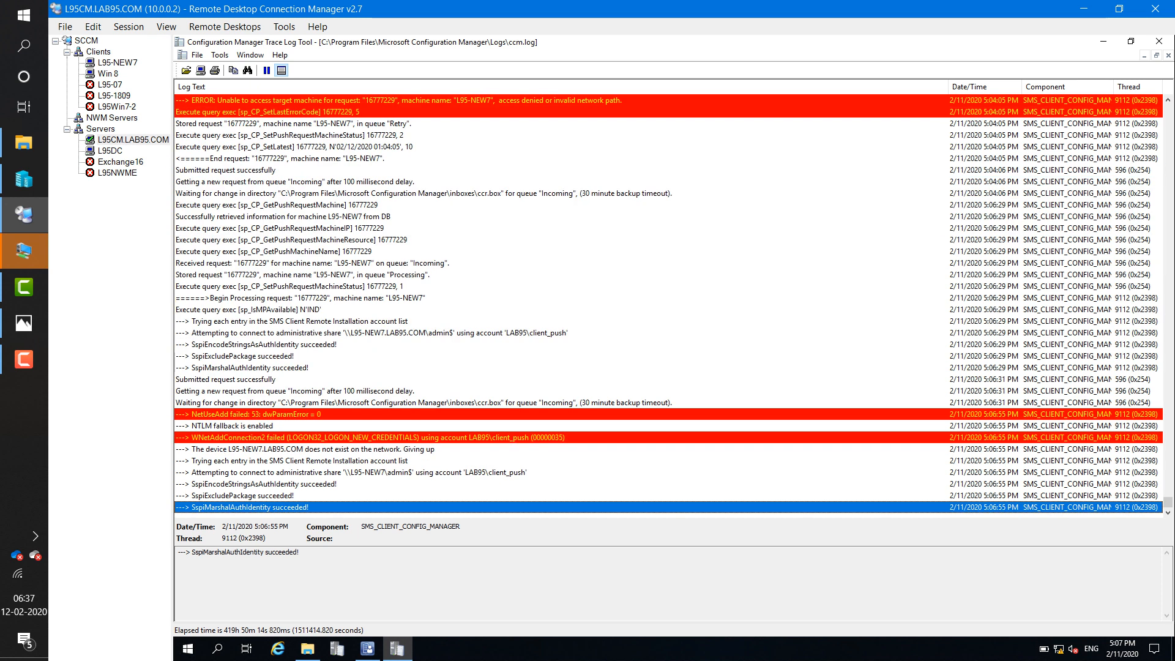
click(370, 438)
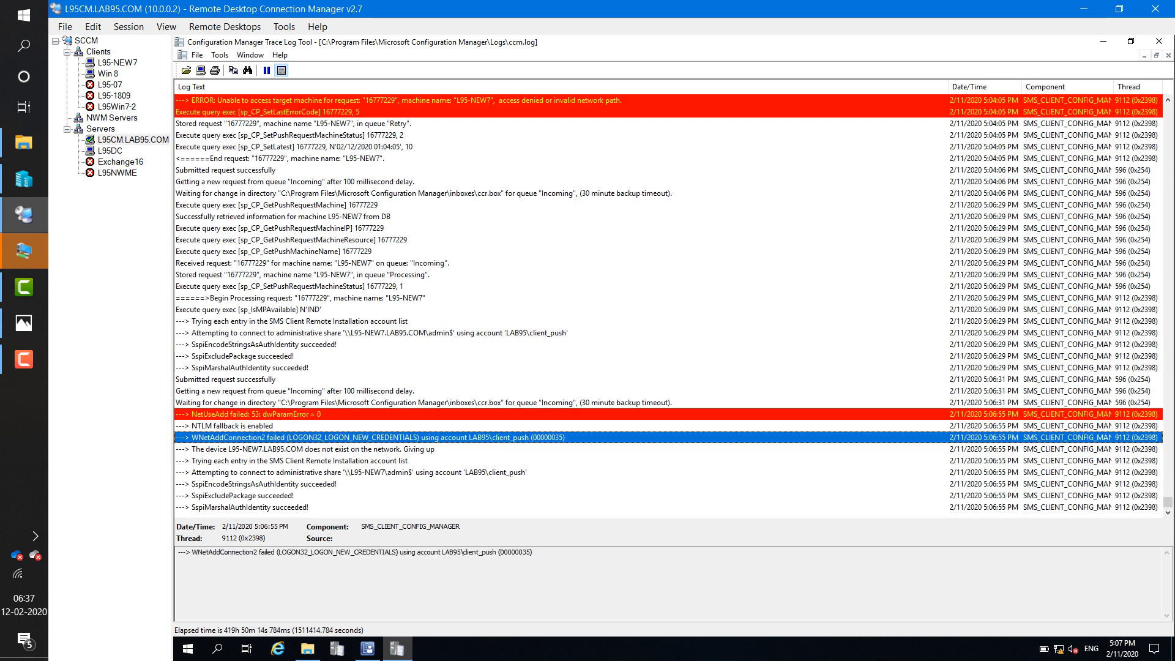
click(256, 414)
click(369, 438)
click(371, 333)
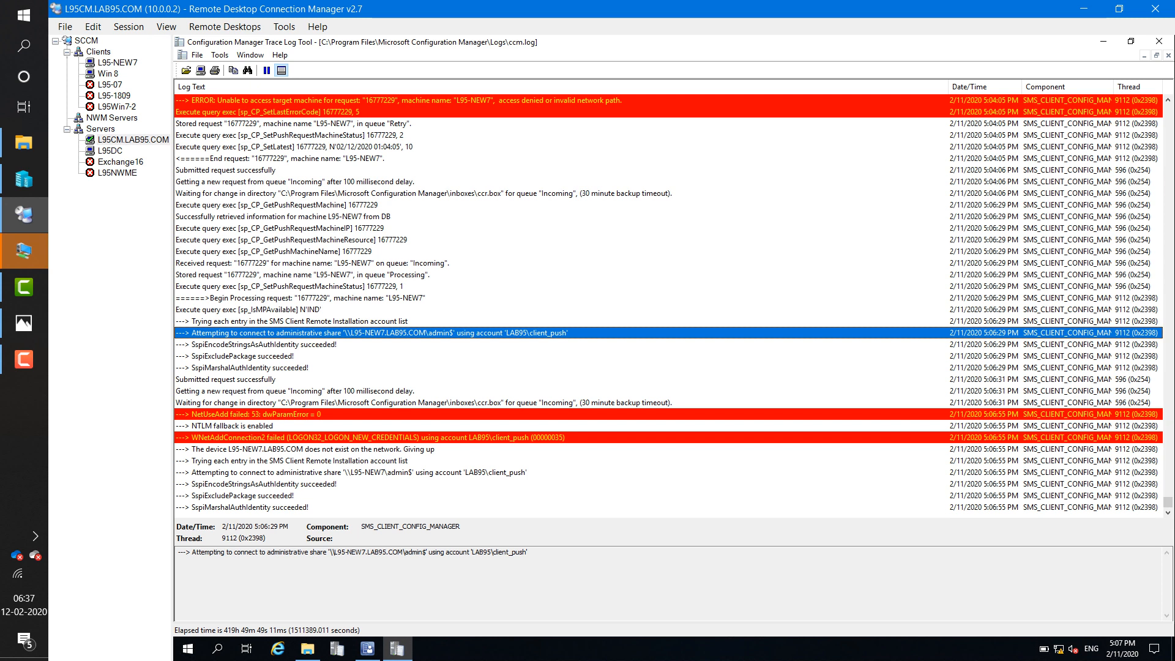
click(423, 402)
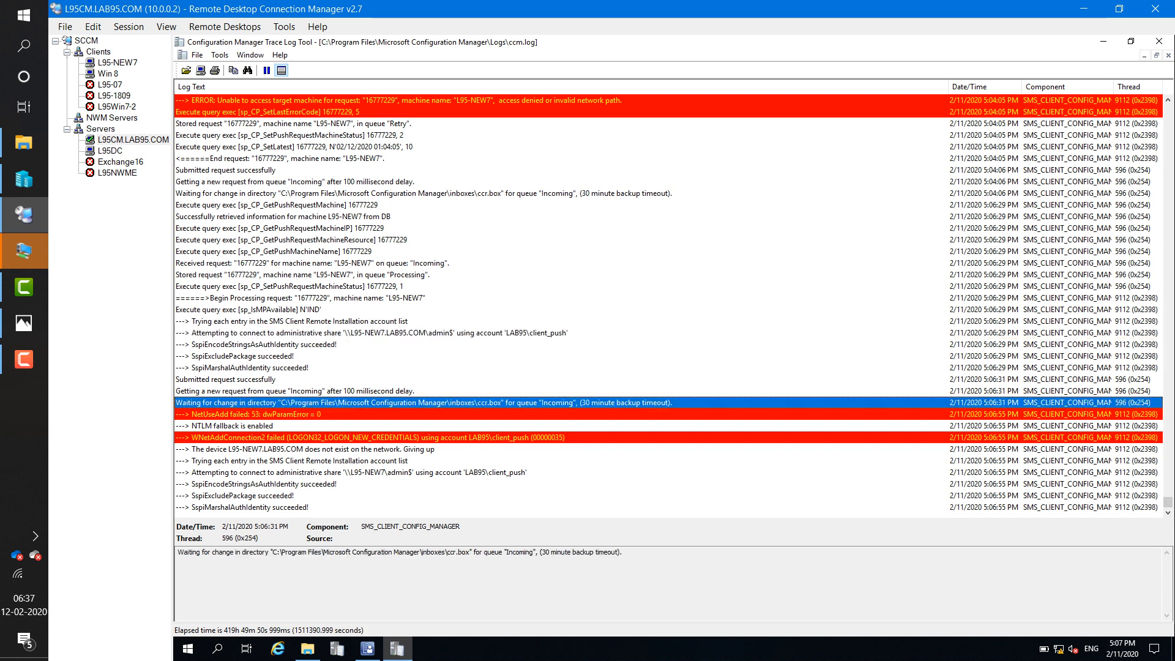
click(424, 437)
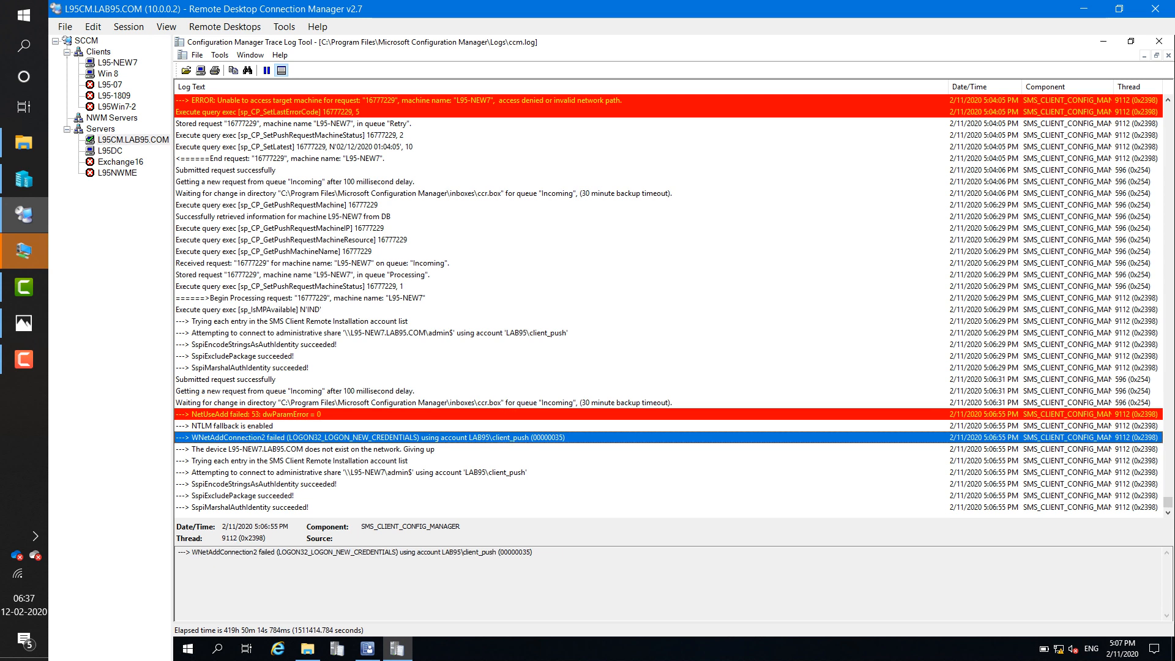
- Examine the 00000035 error code and access-denied entries, then switch to the L95-NEW7 session
drag(534, 552, 503, 552)
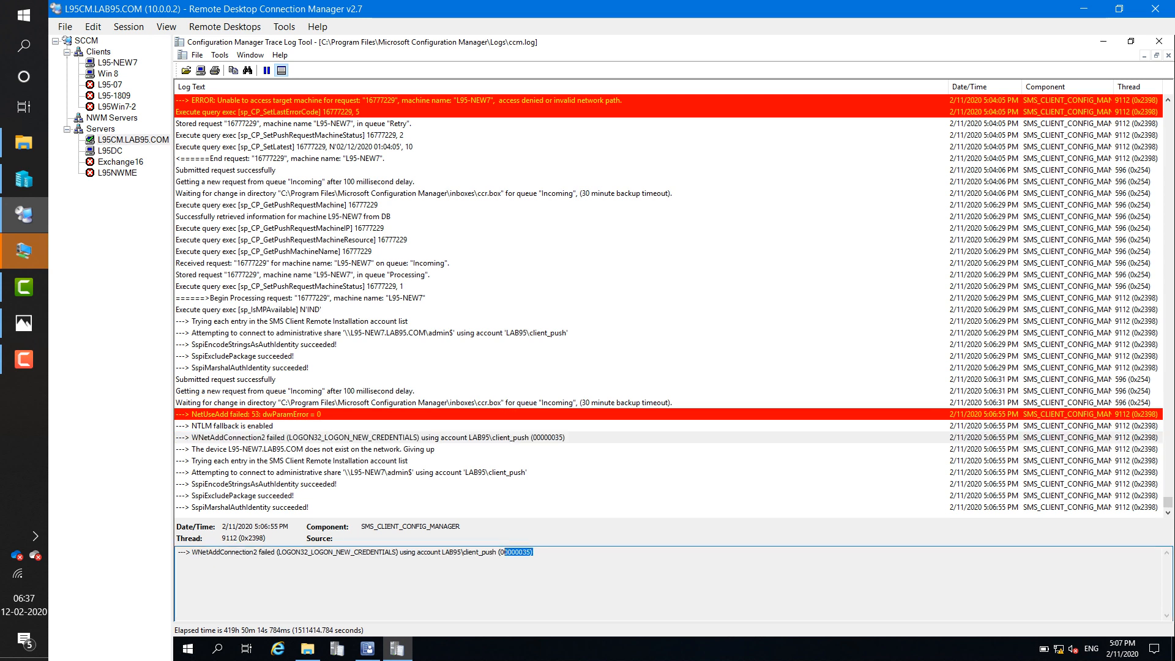
click(520, 554)
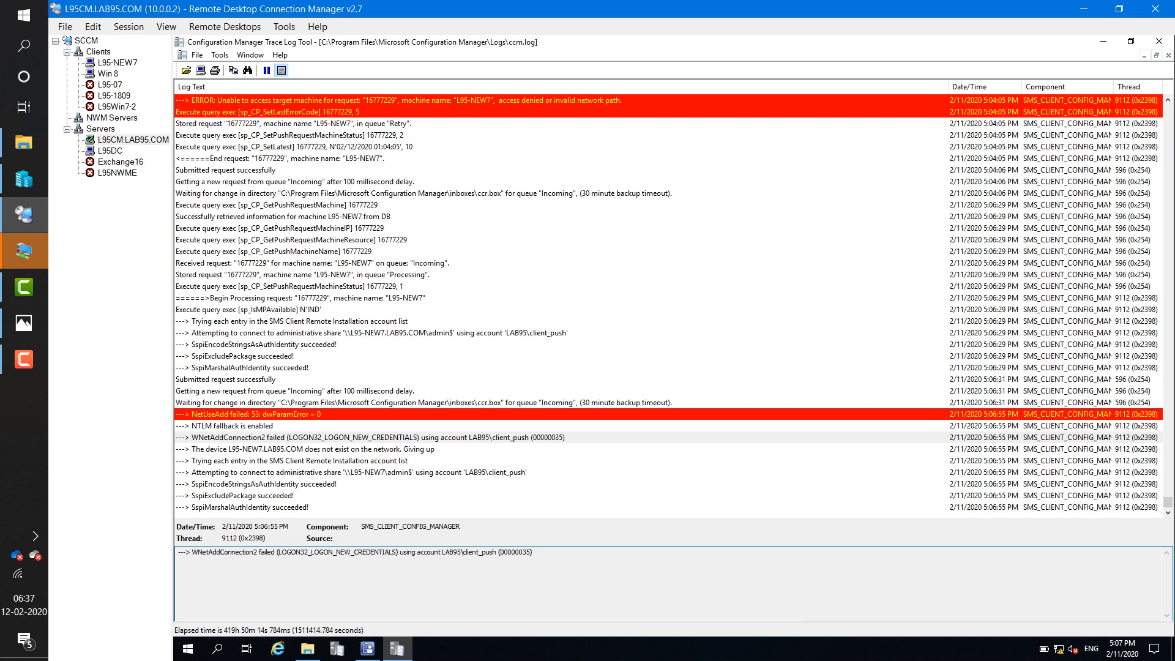
drag(500, 552, 178, 553)
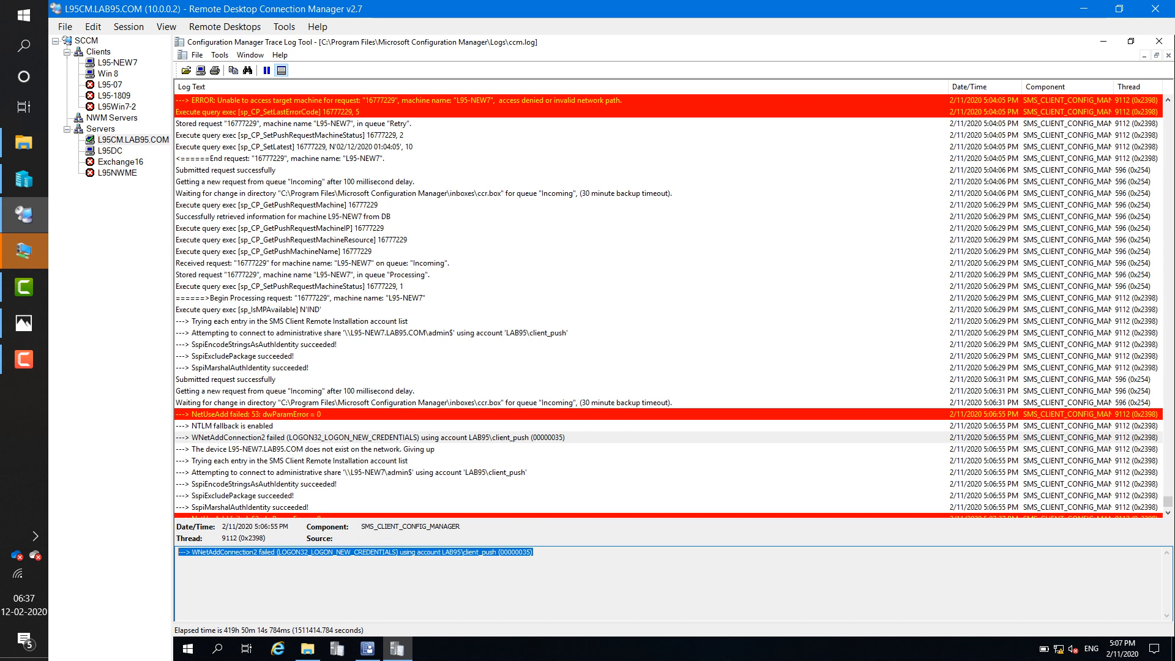
click(383, 552)
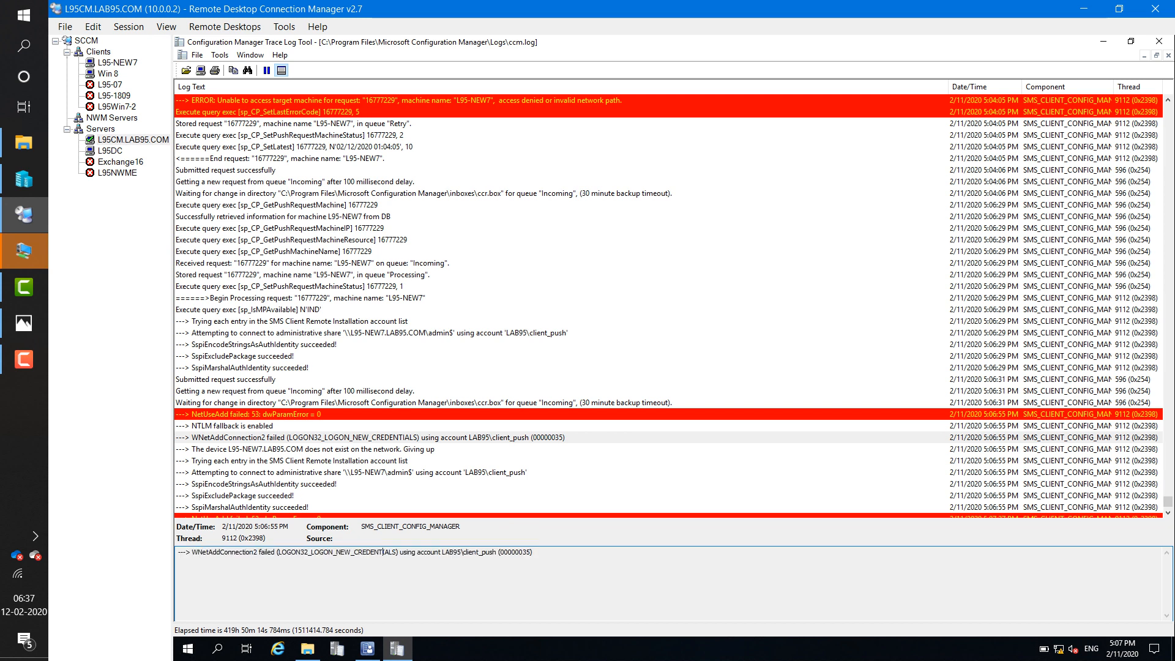
click(392, 438)
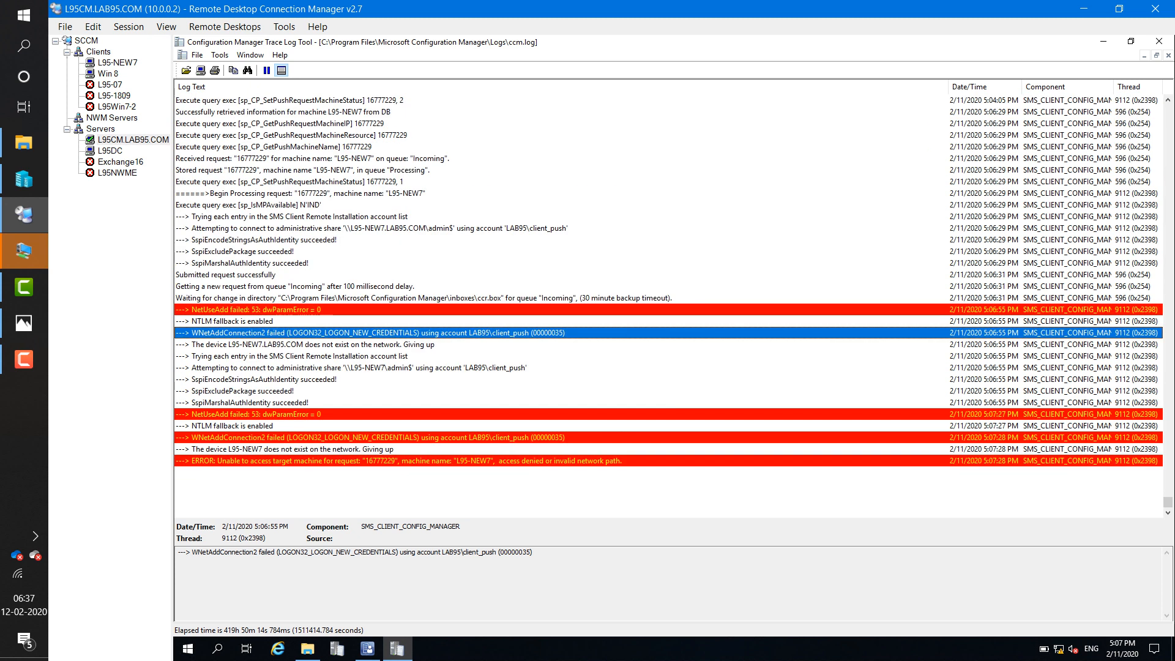
click(398, 438)
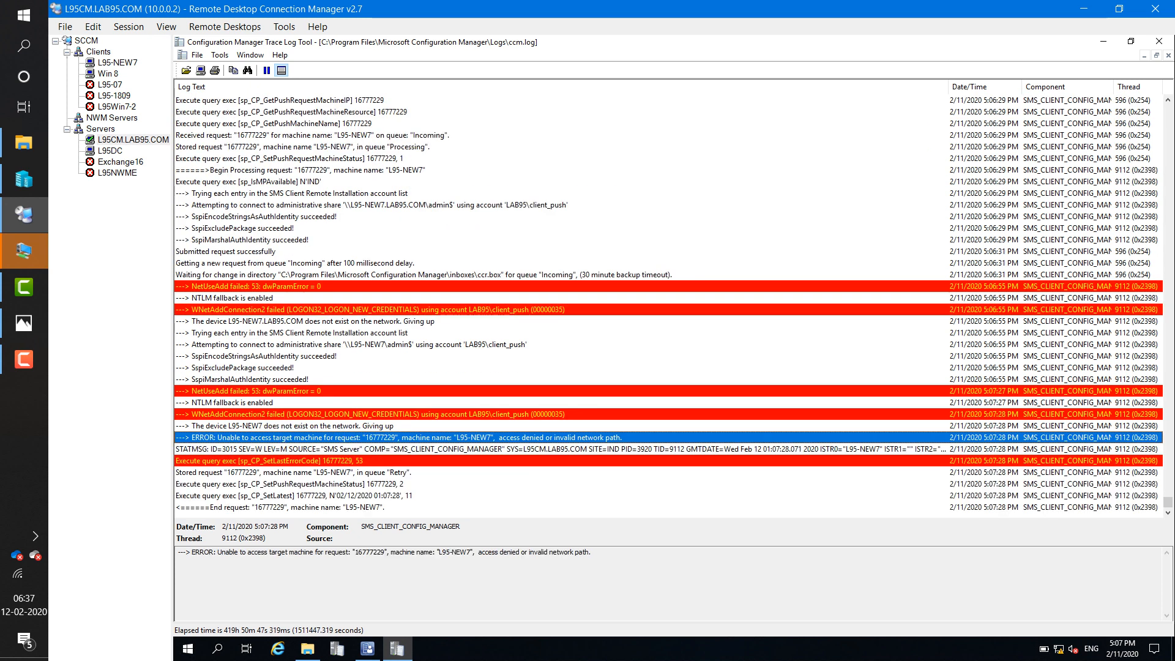
click(398, 449)
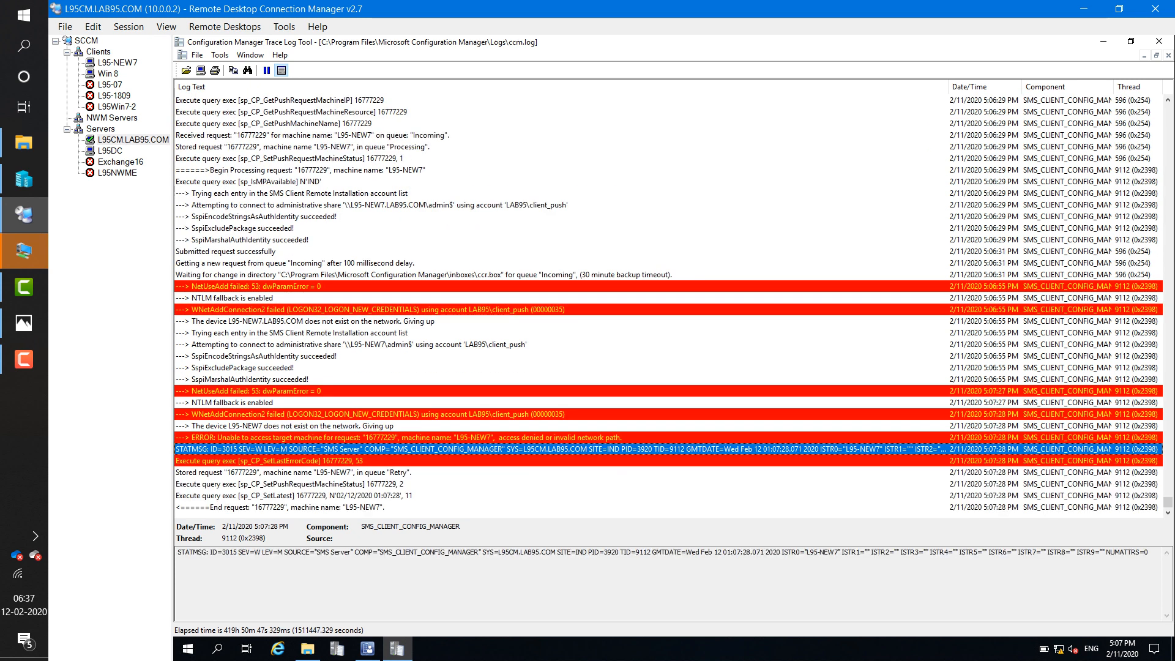
click(398, 461)
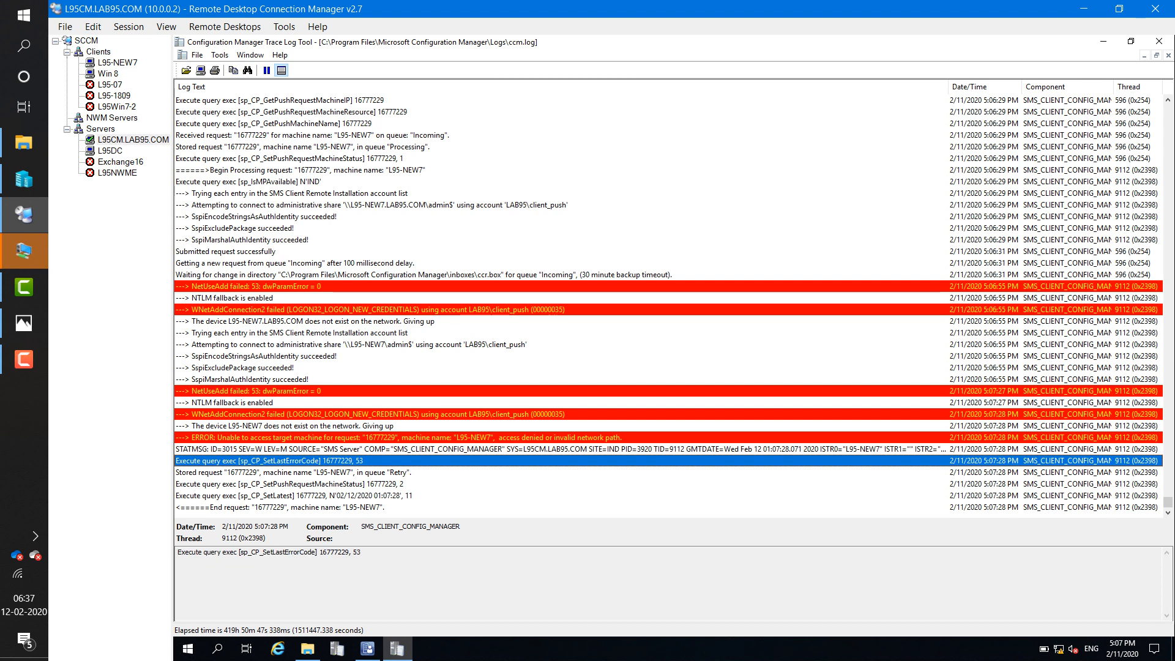
click(117, 62)
key(super)
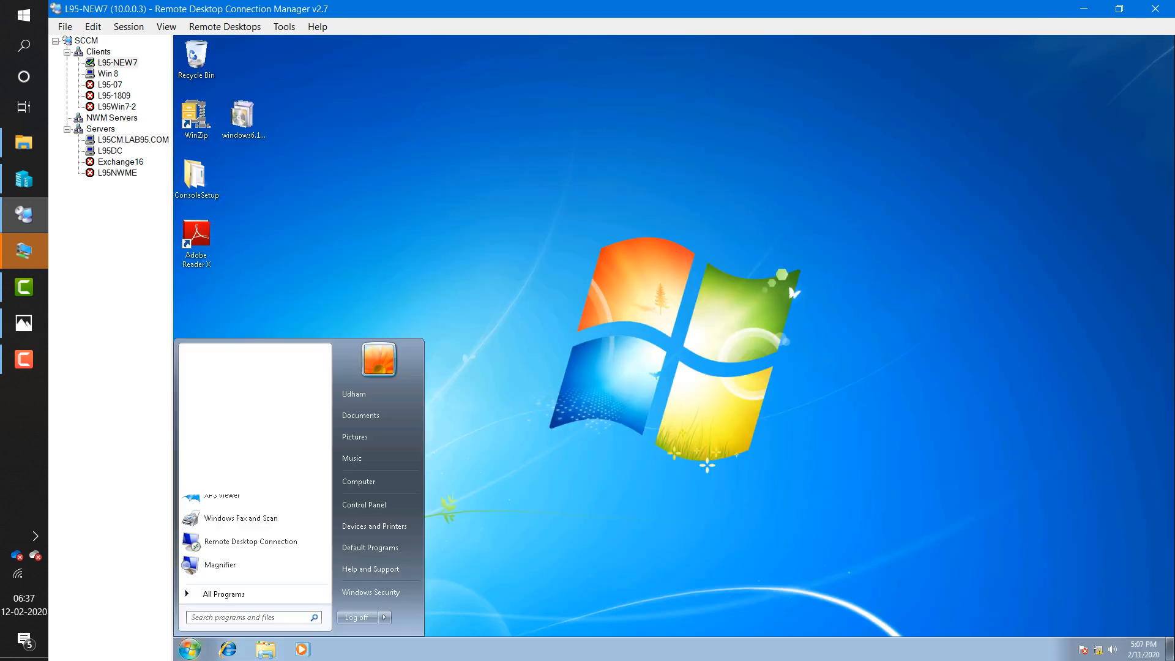
- Run firewall.cpl as administrator on L95-NEW7, supplying the admin credentials
text(firew)
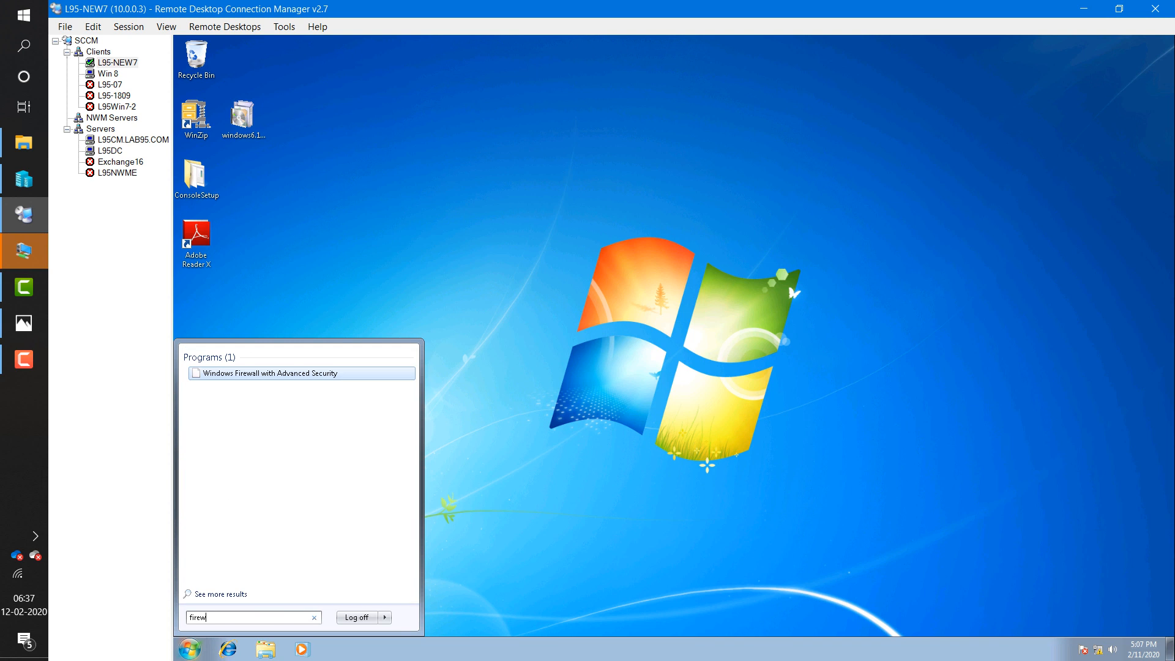
text(all.cpl)
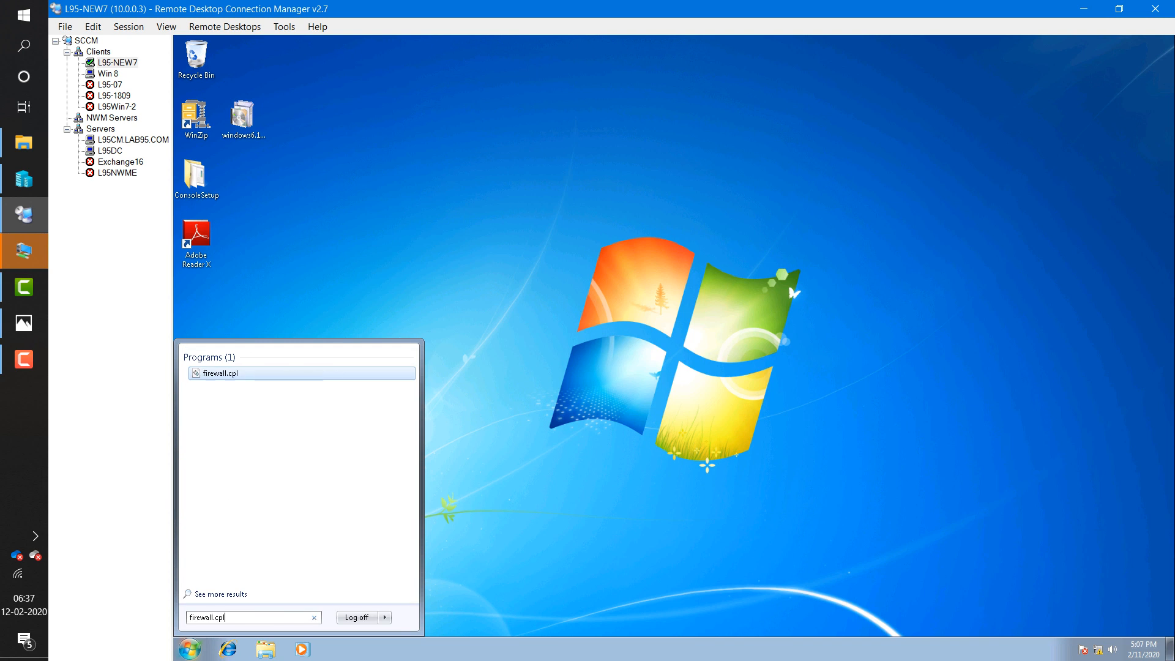
right_click(214, 375)
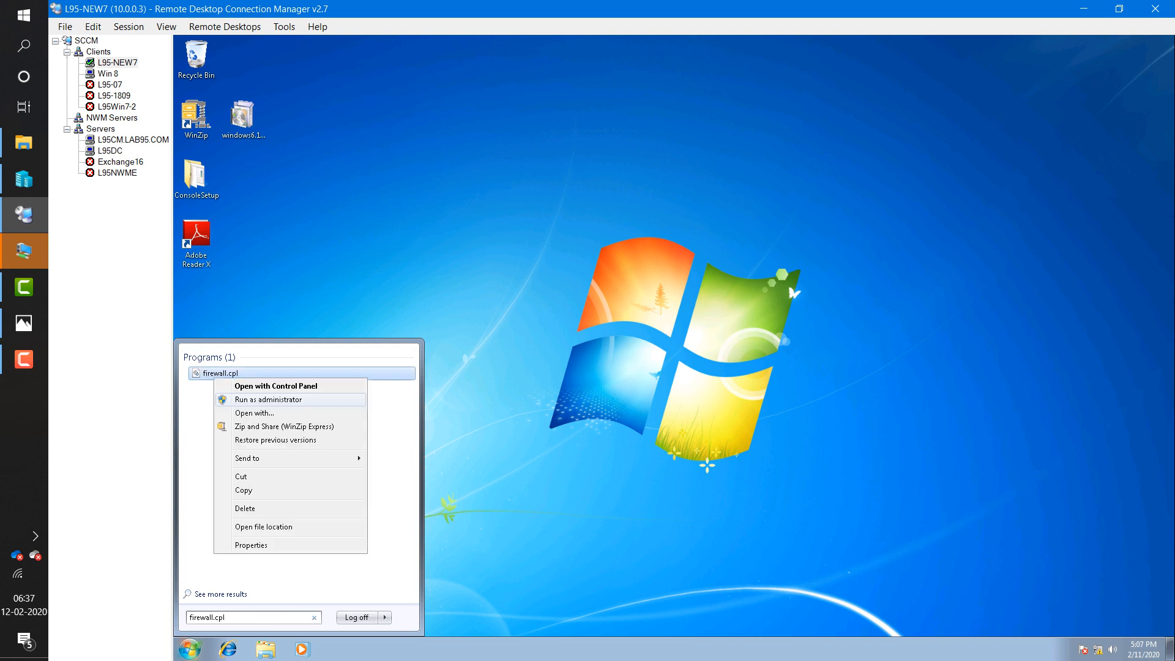
click(268, 399)
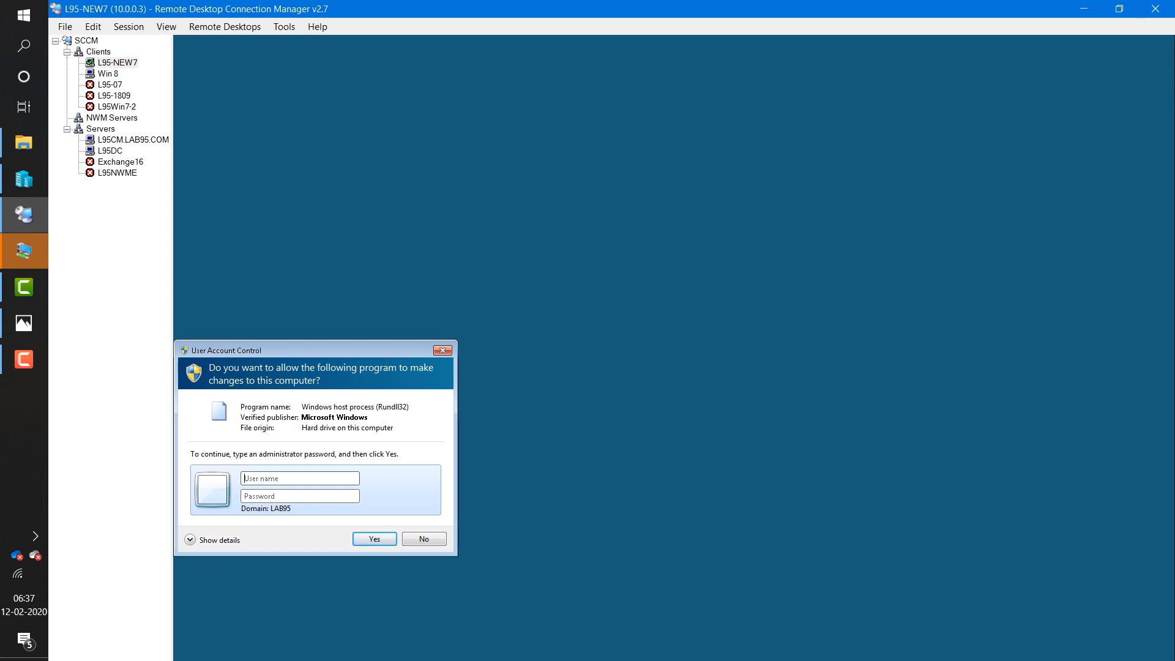
text(scc)
text(madm)
text(••)
text(••••)
key(Return)
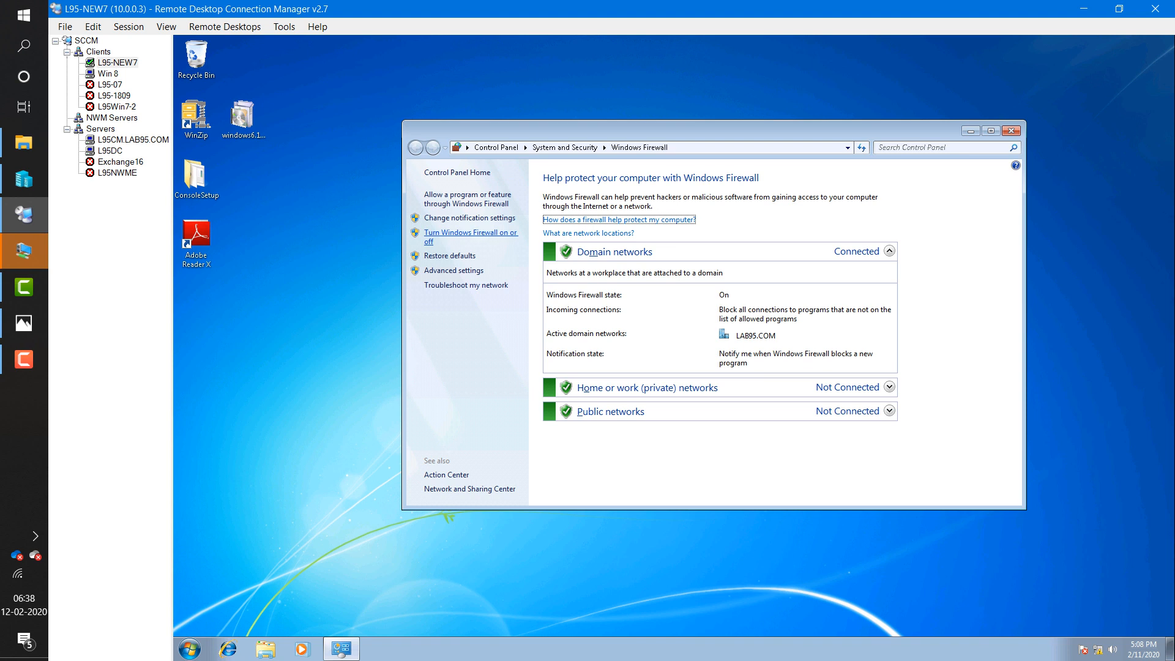
- Turn Windows Firewall off for domain, private and public networks and apply
click(470, 233)
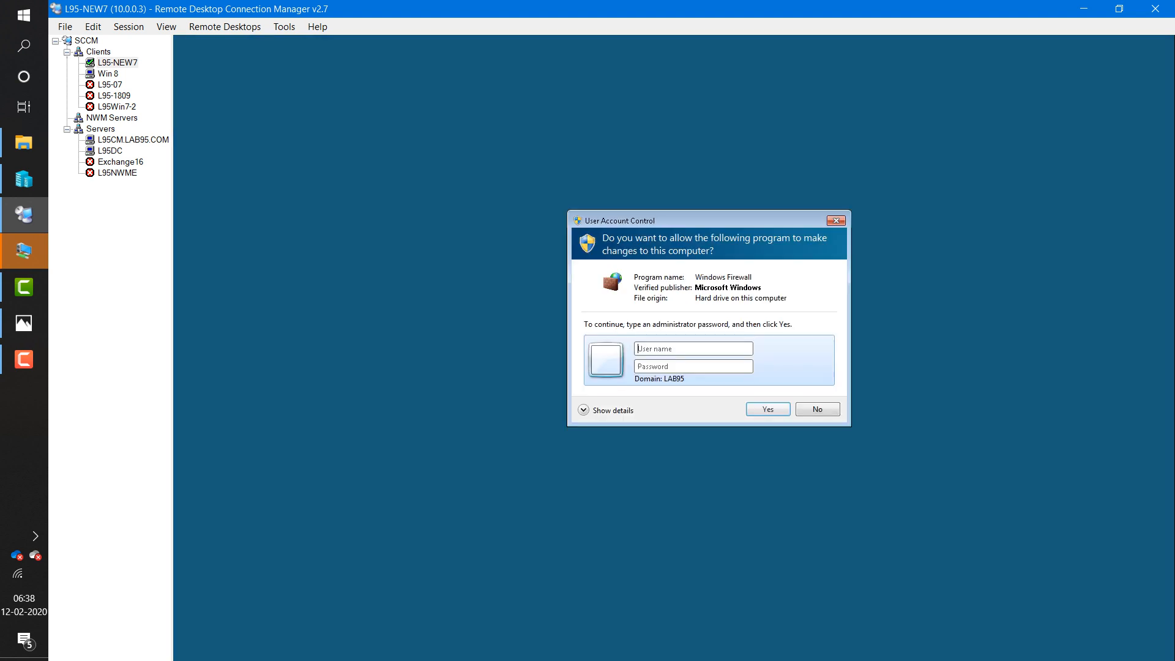
text(sccmadmin)
key(Tab)
text(•••••••)
key(Return)
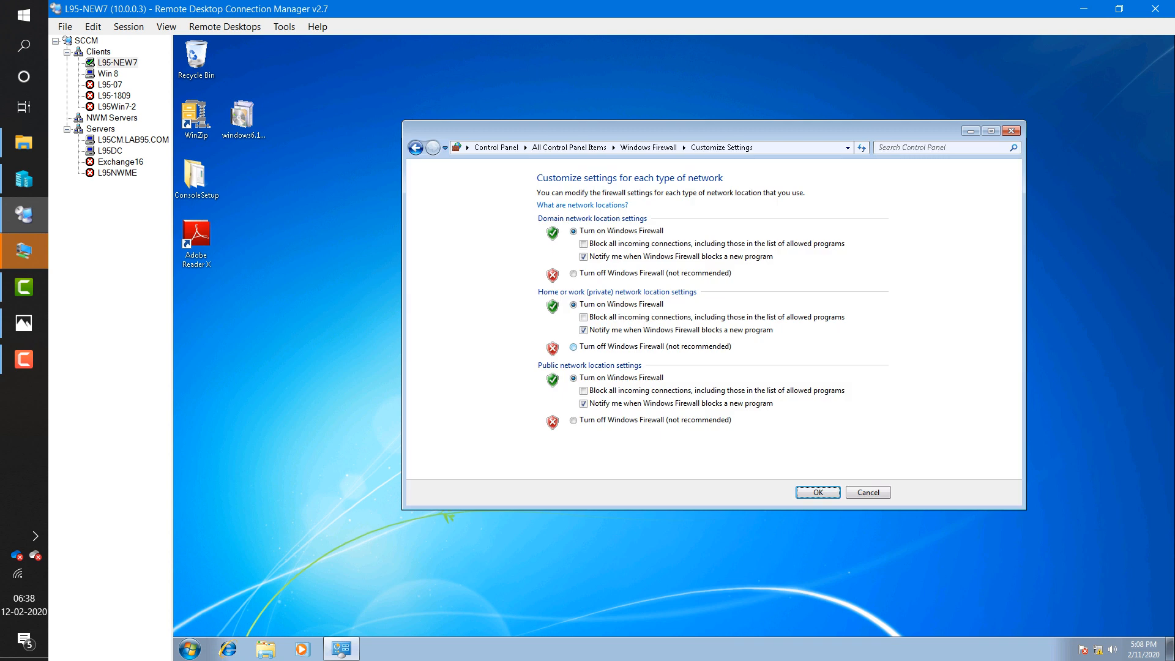
click(573, 273)
click(573, 347)
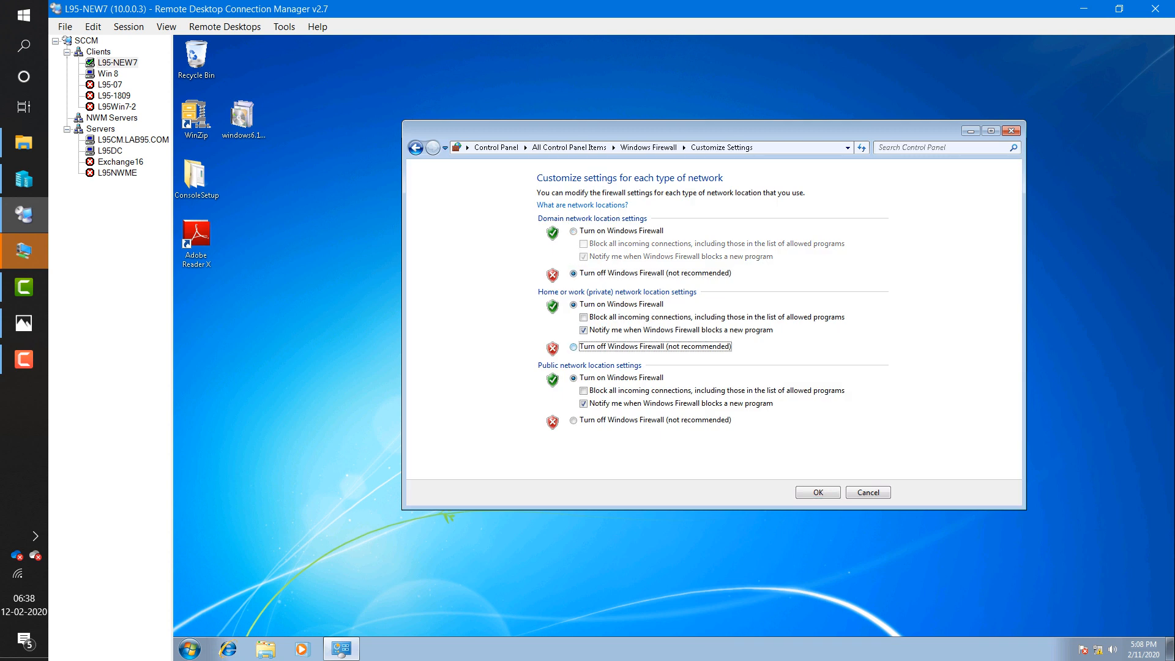
click(573, 420)
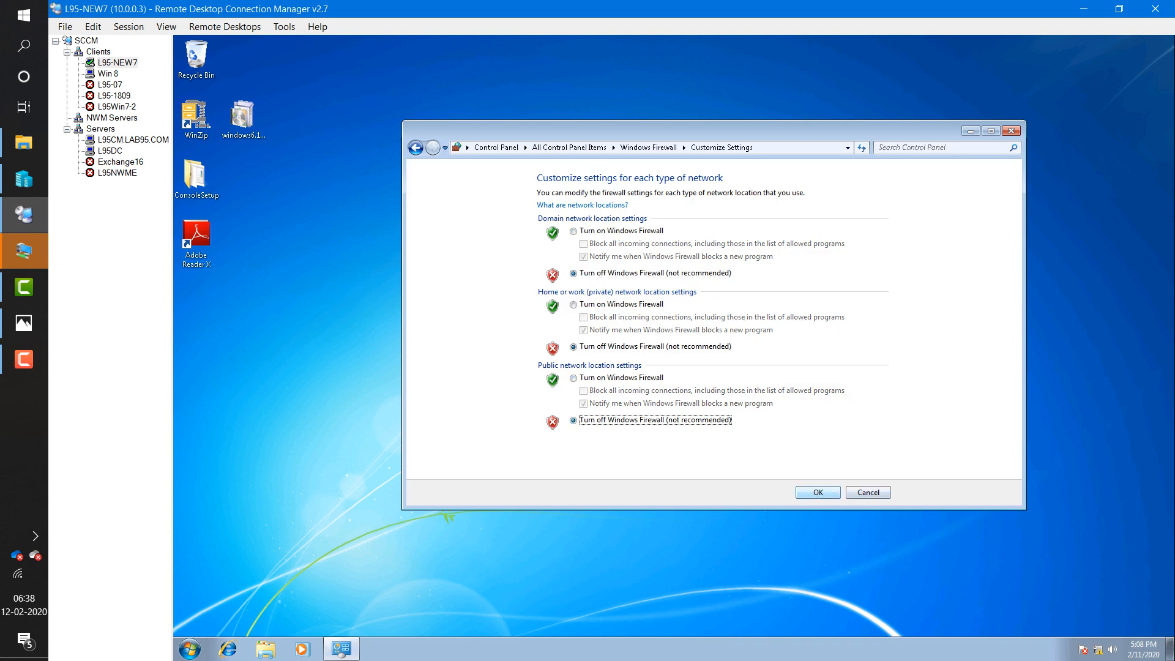
click(818, 493)
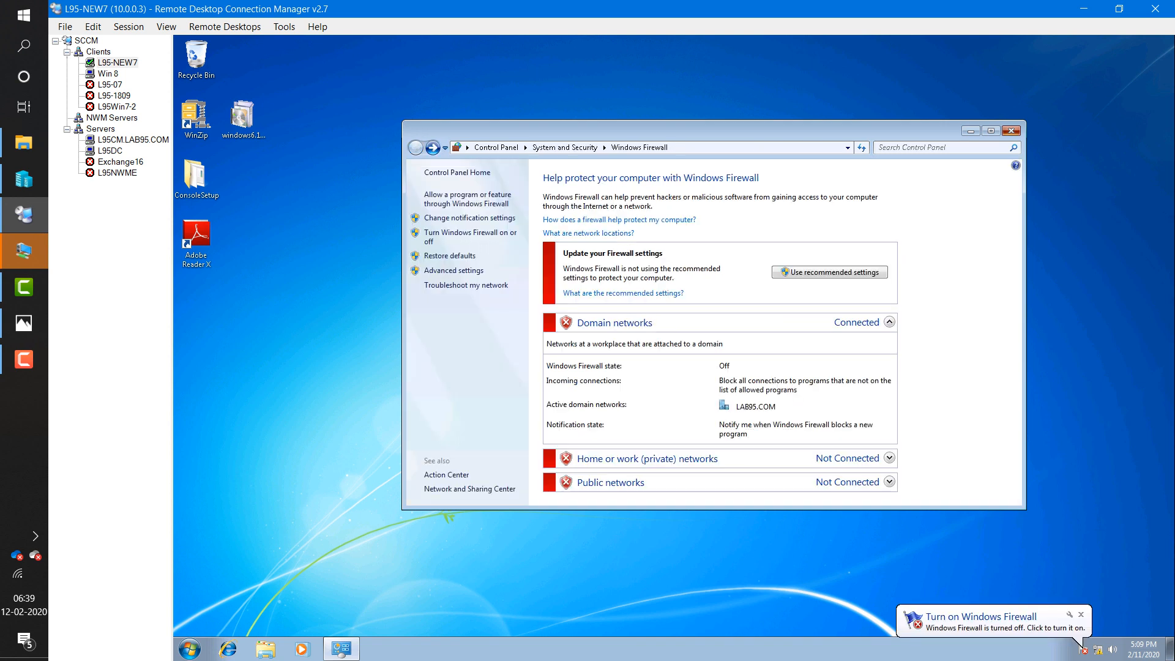
- Close the Windows Firewall window and refresh the client desktop
click(1010, 131)
right_click(519, 365)
click(551, 399)
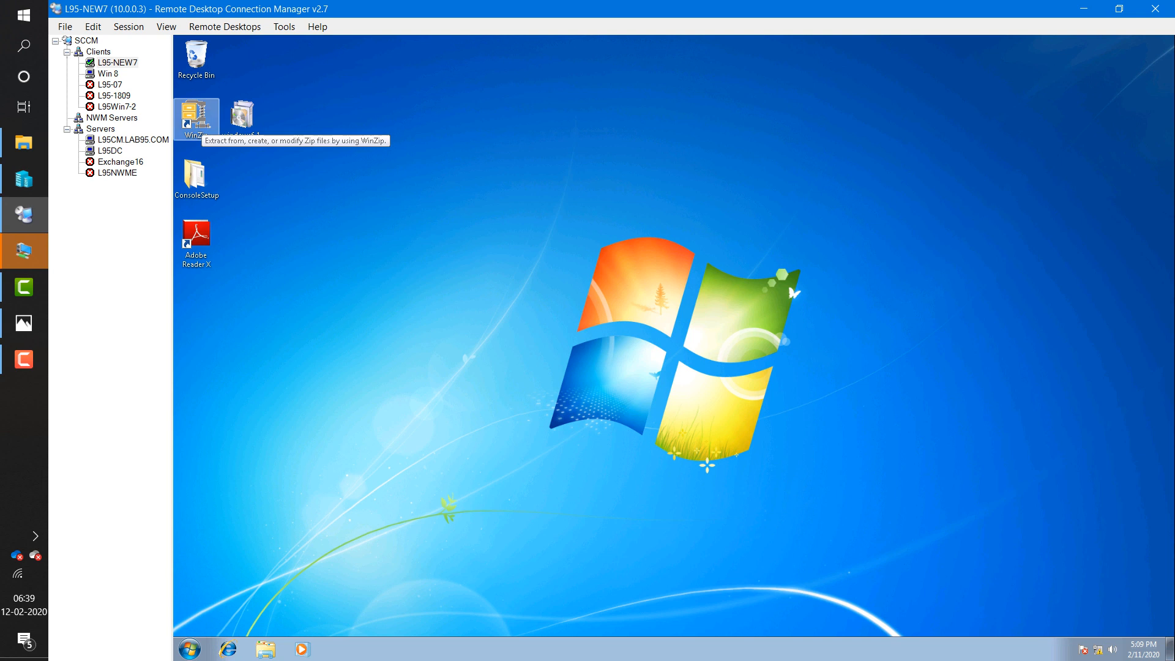
- On L95CM, move 16777229.ccr from inboxes\ccrretry.box into inboxes\ccr.box
click(133, 140)
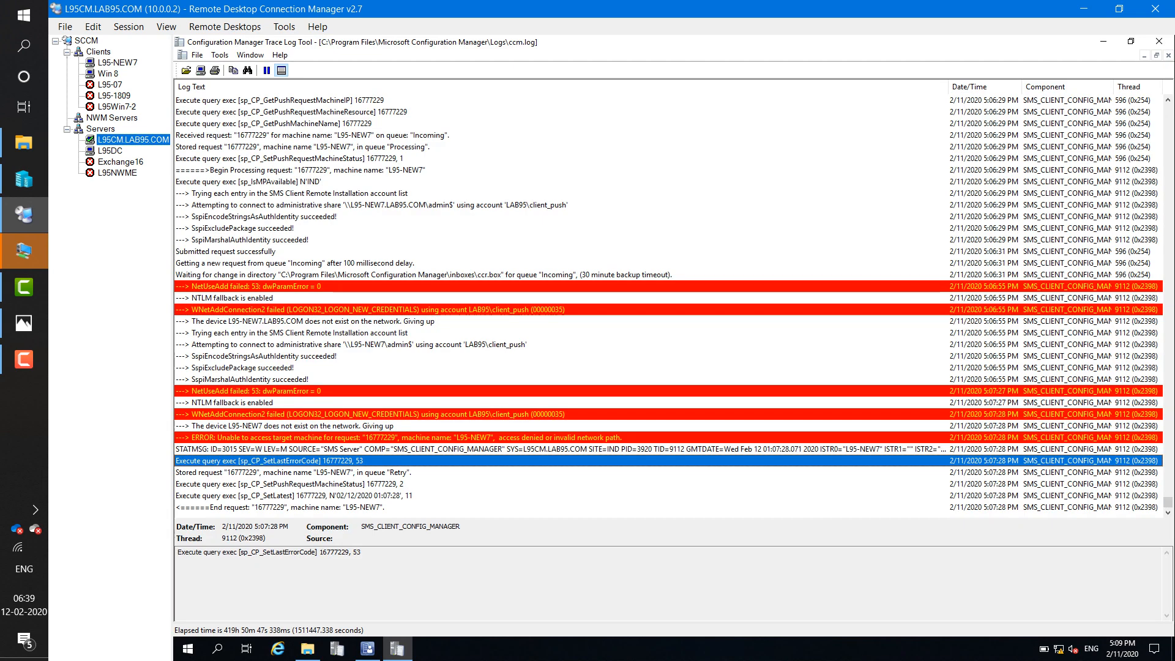
click(308, 648)
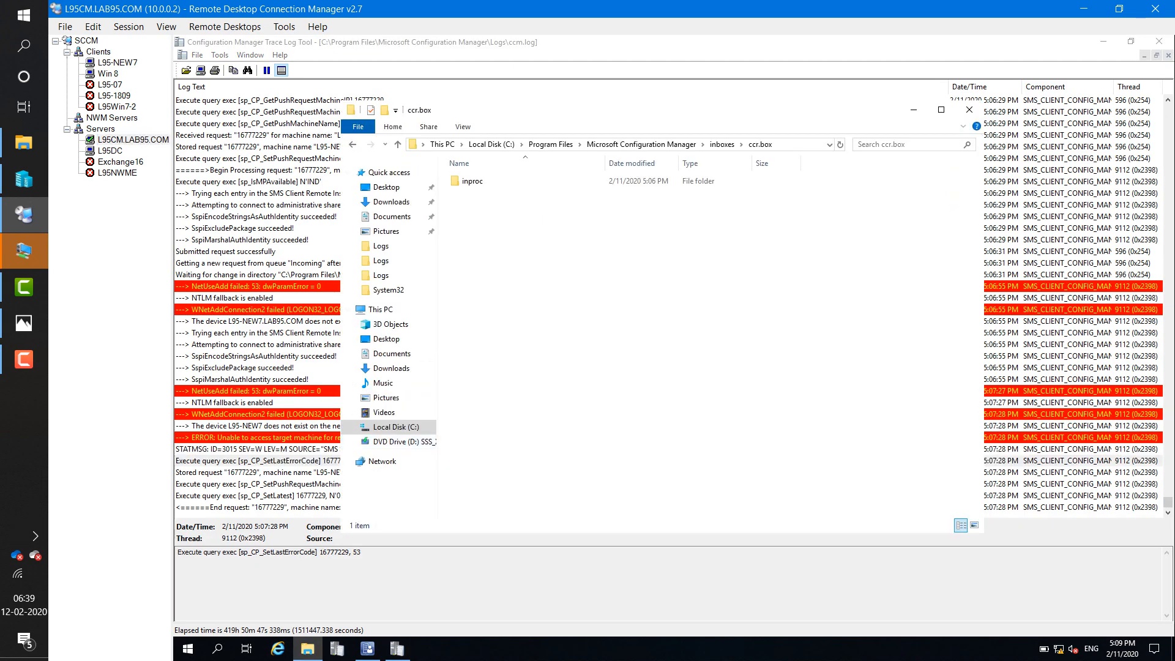
click(722, 145)
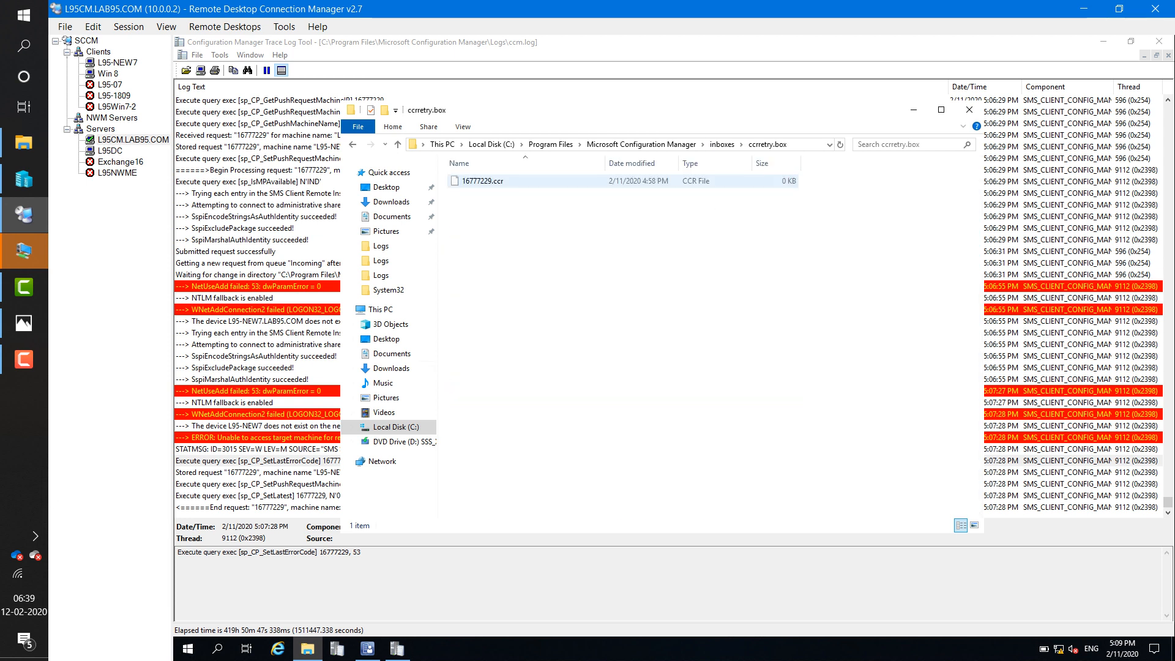
right_click(463, 182)
click(491, 271)
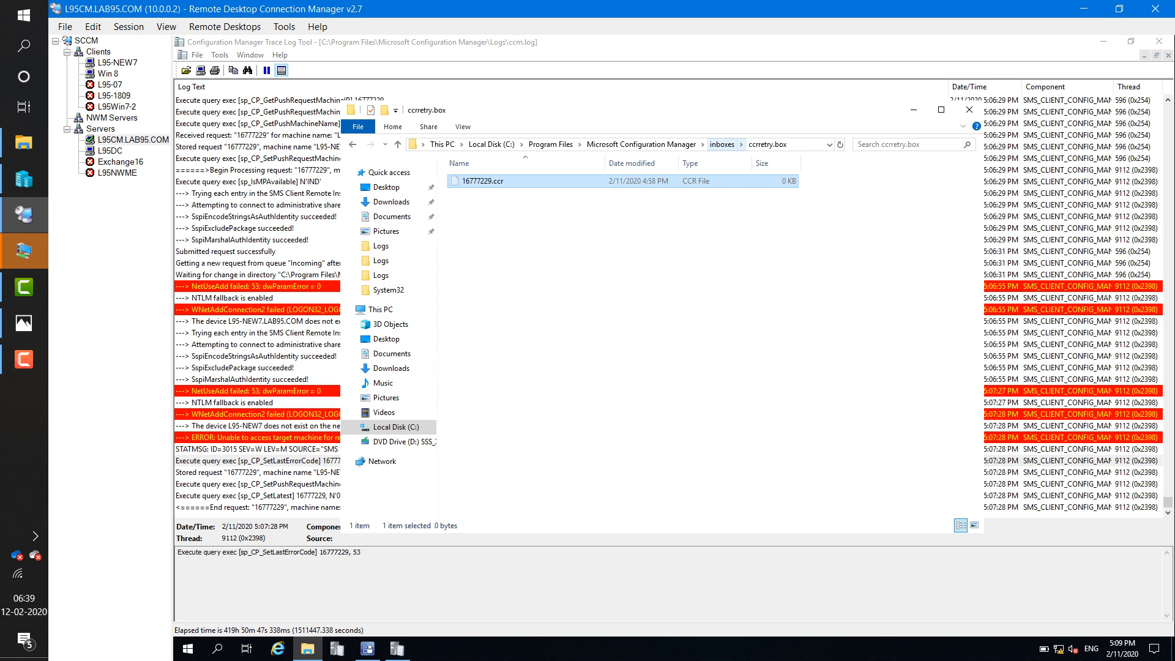
click(721, 144)
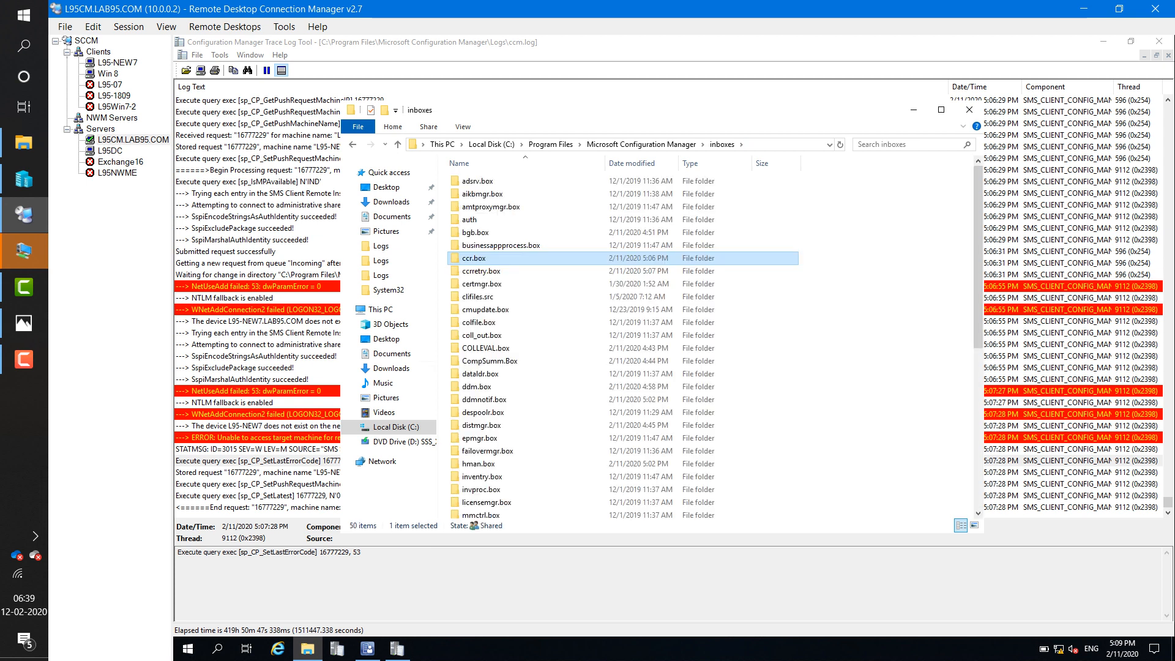
double_click(474, 257)
right_click(532, 270)
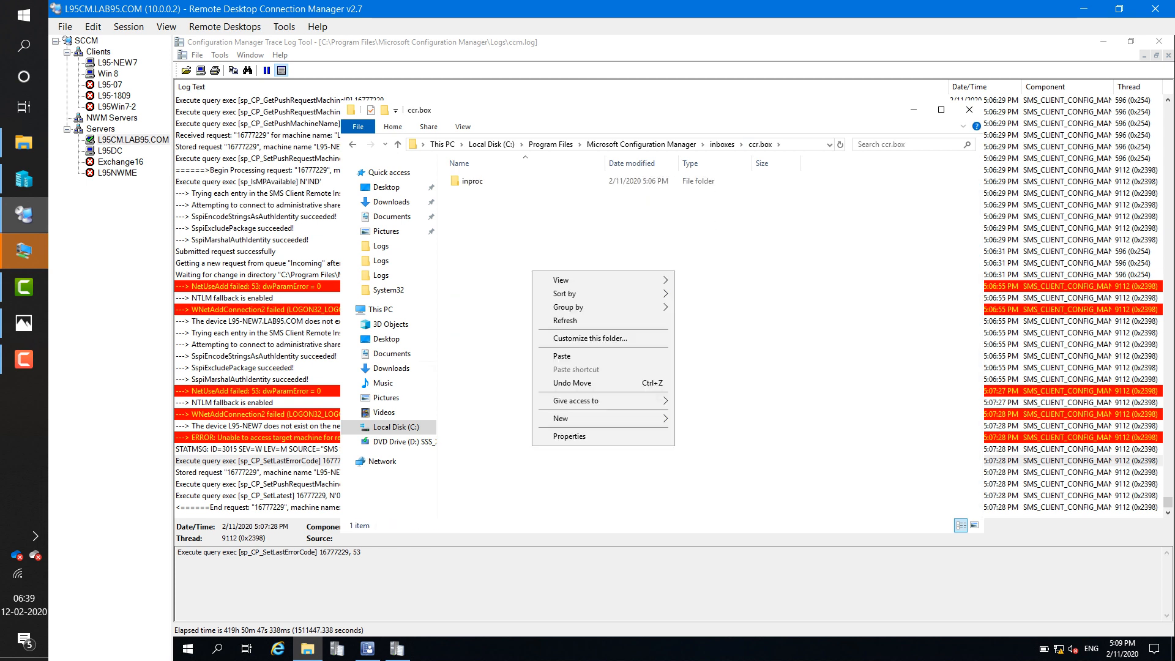
click(565, 321)
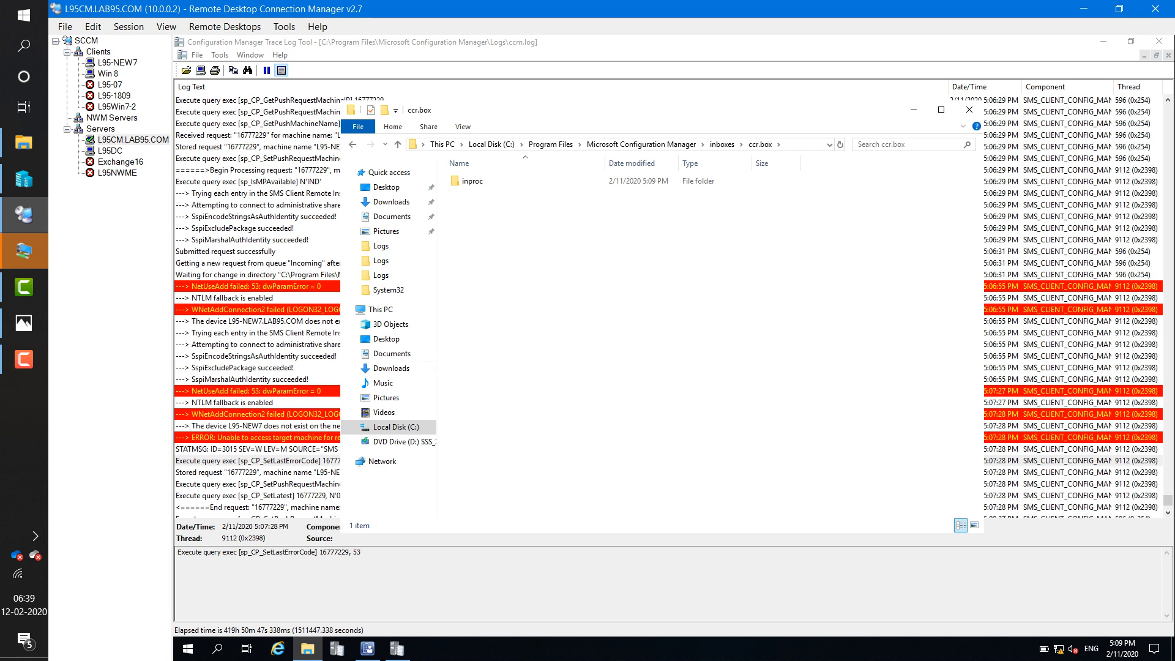
- Confirm in ccm.log the successful admin share connection and the ccmsetup service created and started
click(276, 484)
scroll(275, 484, down, 7)
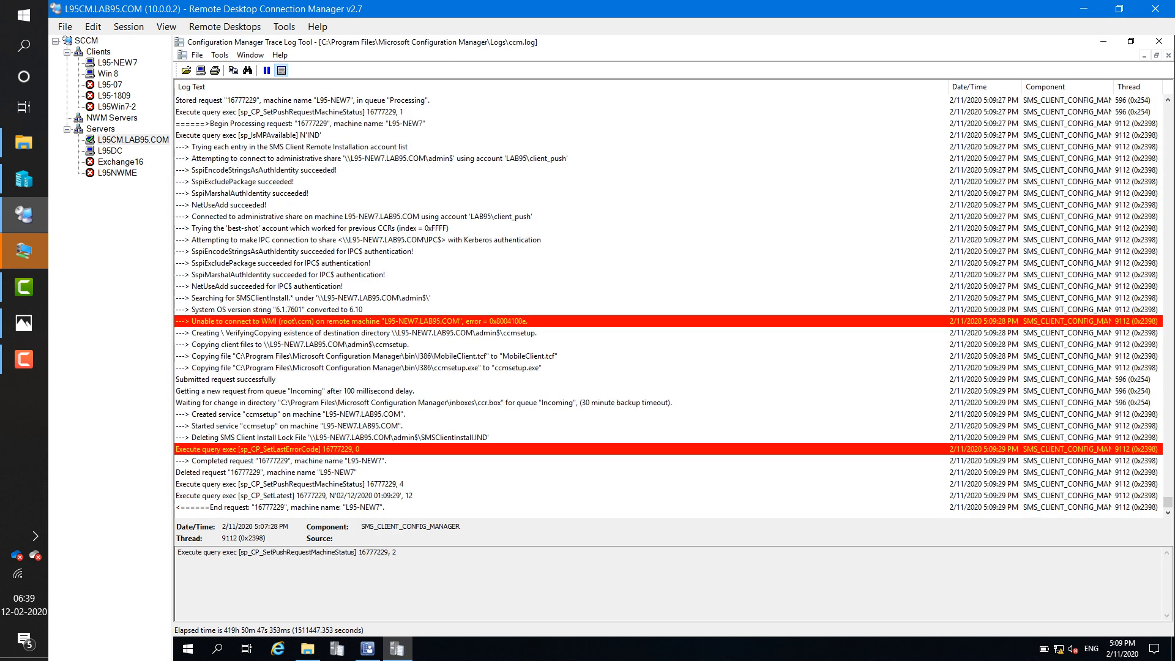
click(330, 368)
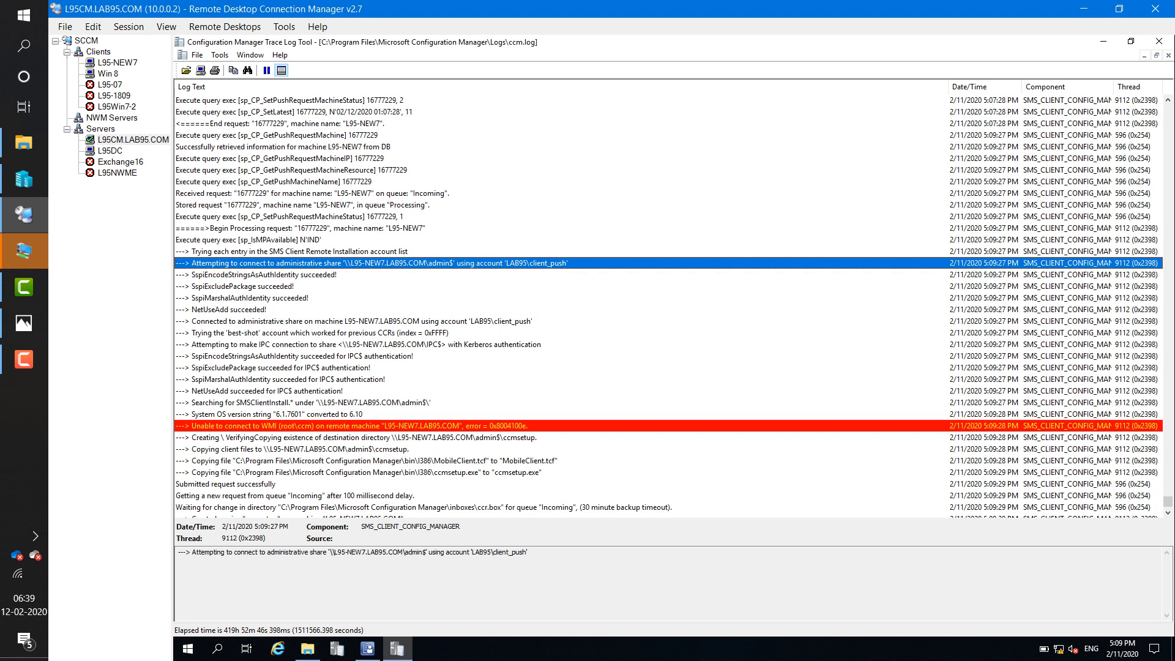
click(367, 321)
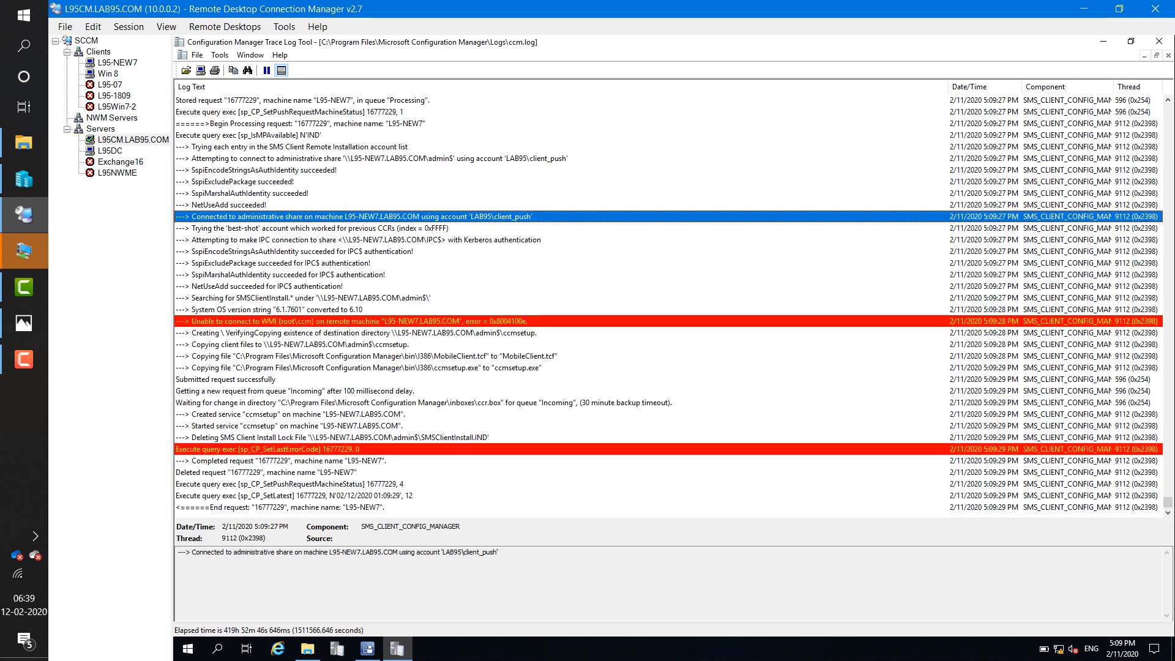
click(293, 507)
click(294, 426)
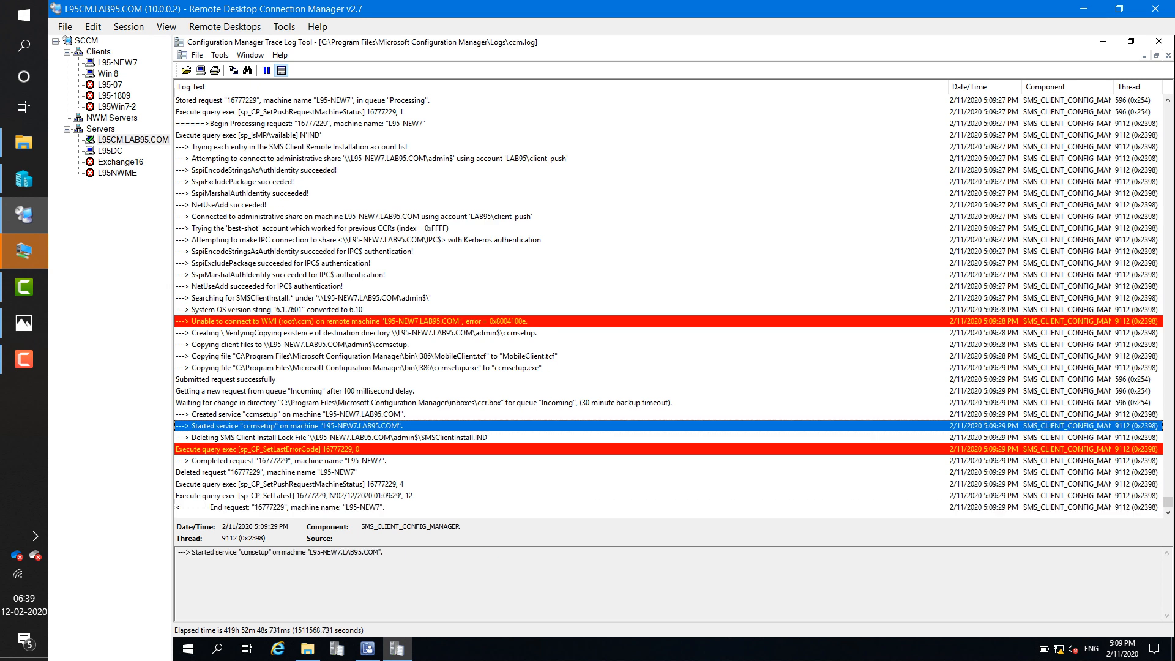
click(294, 415)
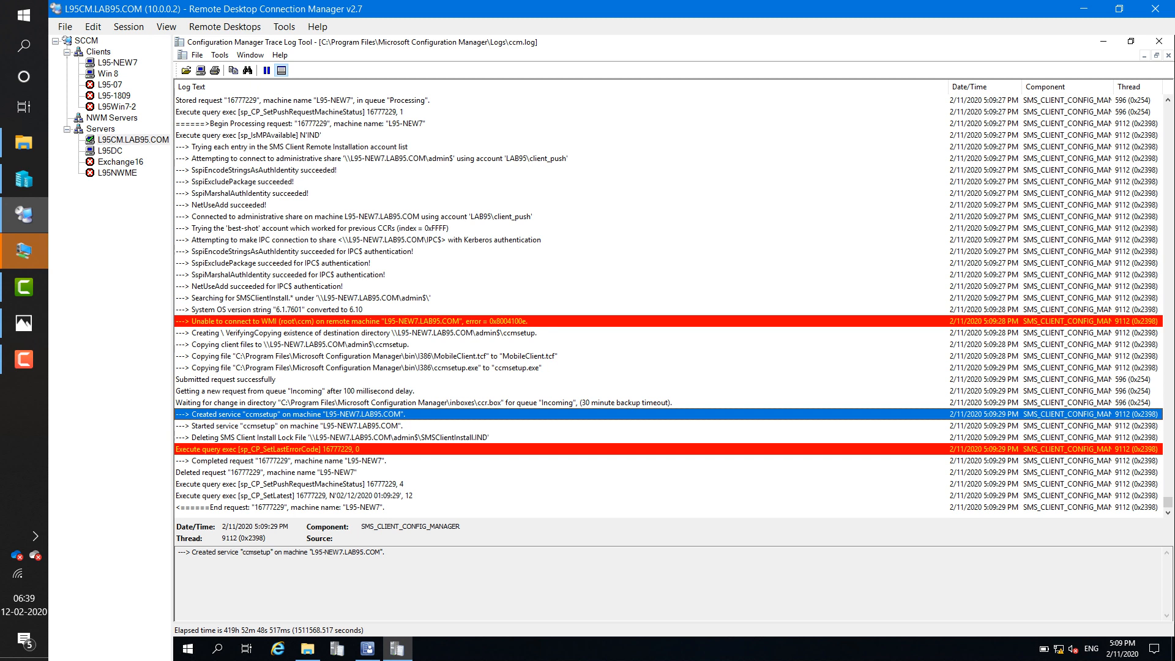
click(293, 426)
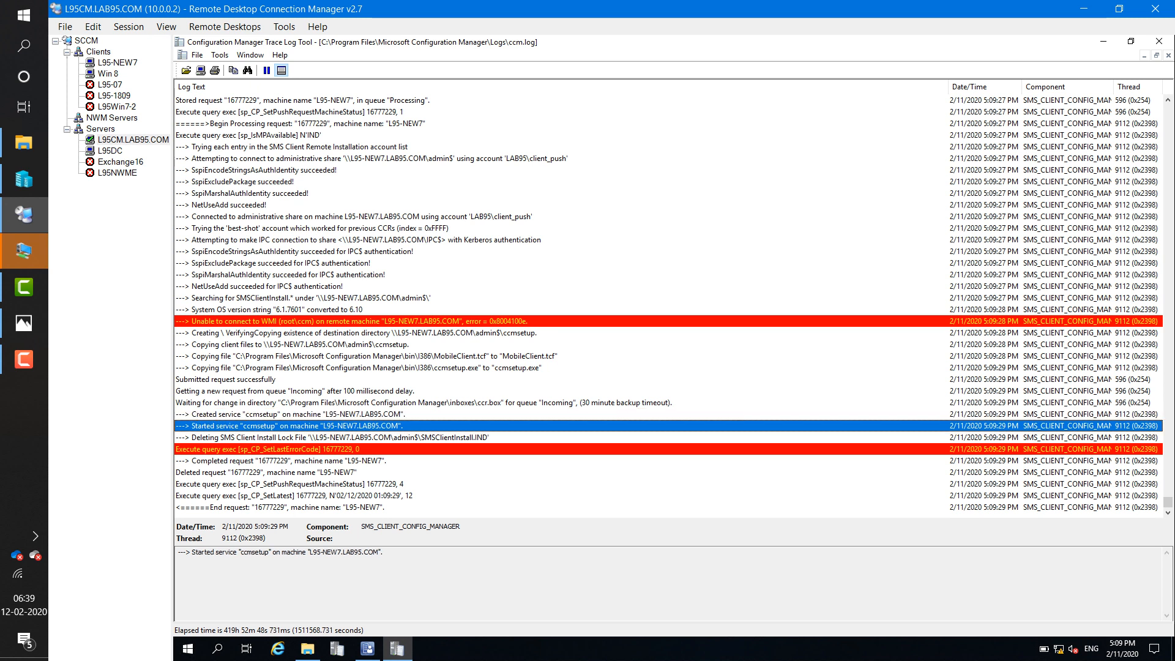
click(293, 414)
click(293, 426)
- On the L95-NEW7 client session, launch a command prompt via the start menu search
click(117, 62)
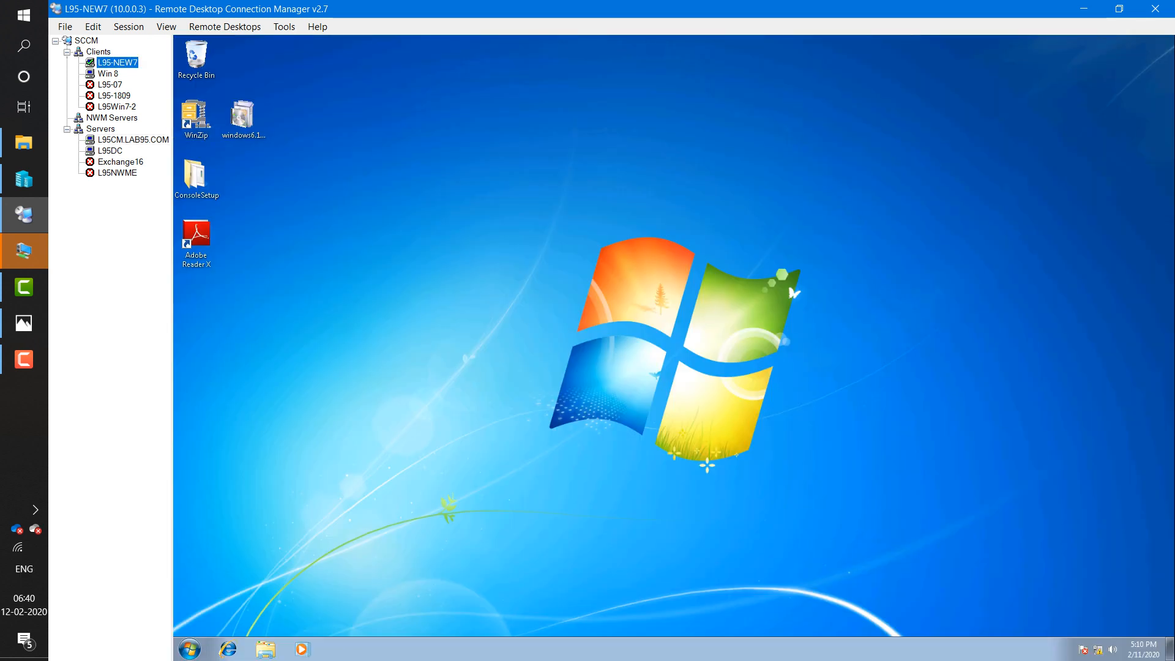
click(189, 648)
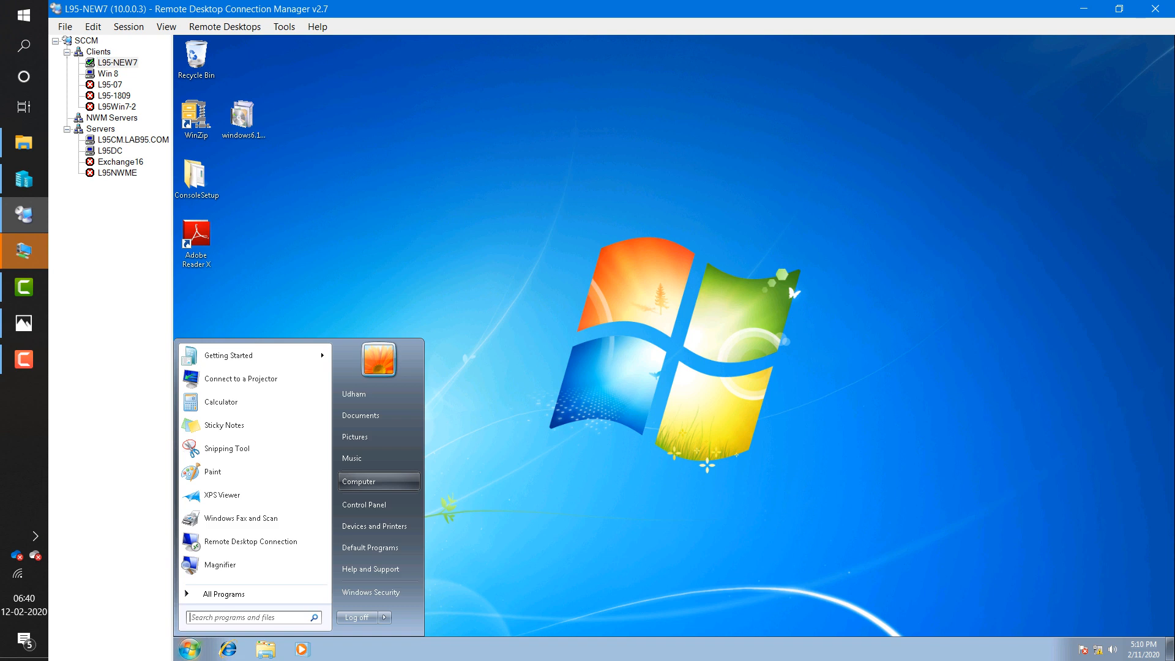
click(379, 481)
key(super)
text(r)
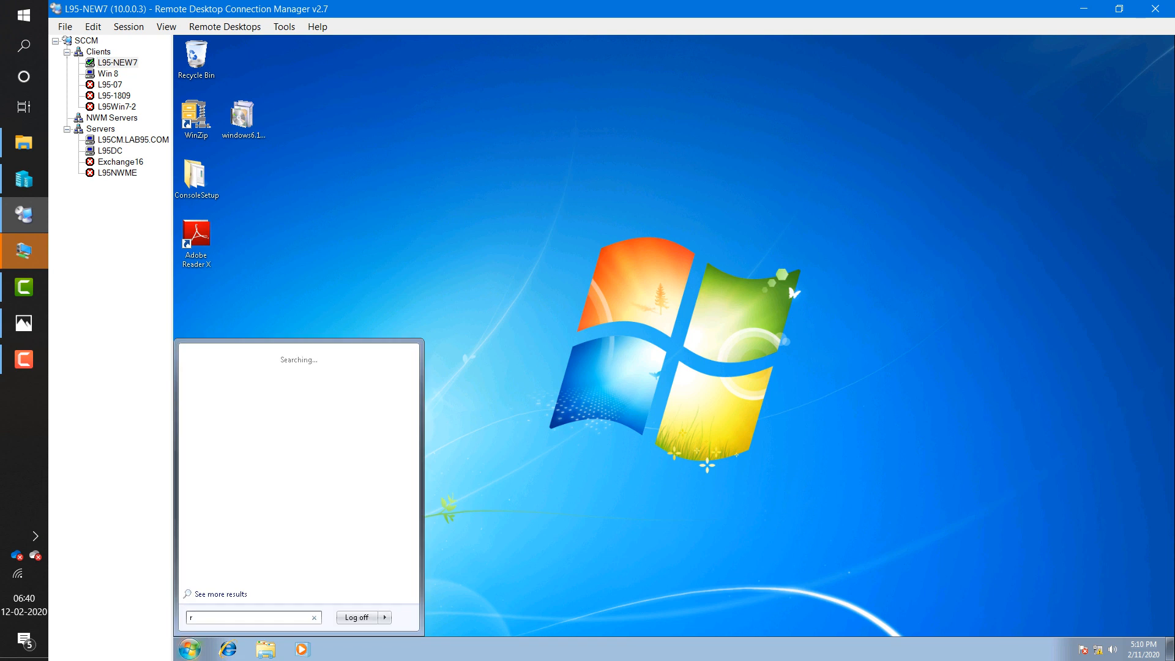
text(cmd)
key(Return)
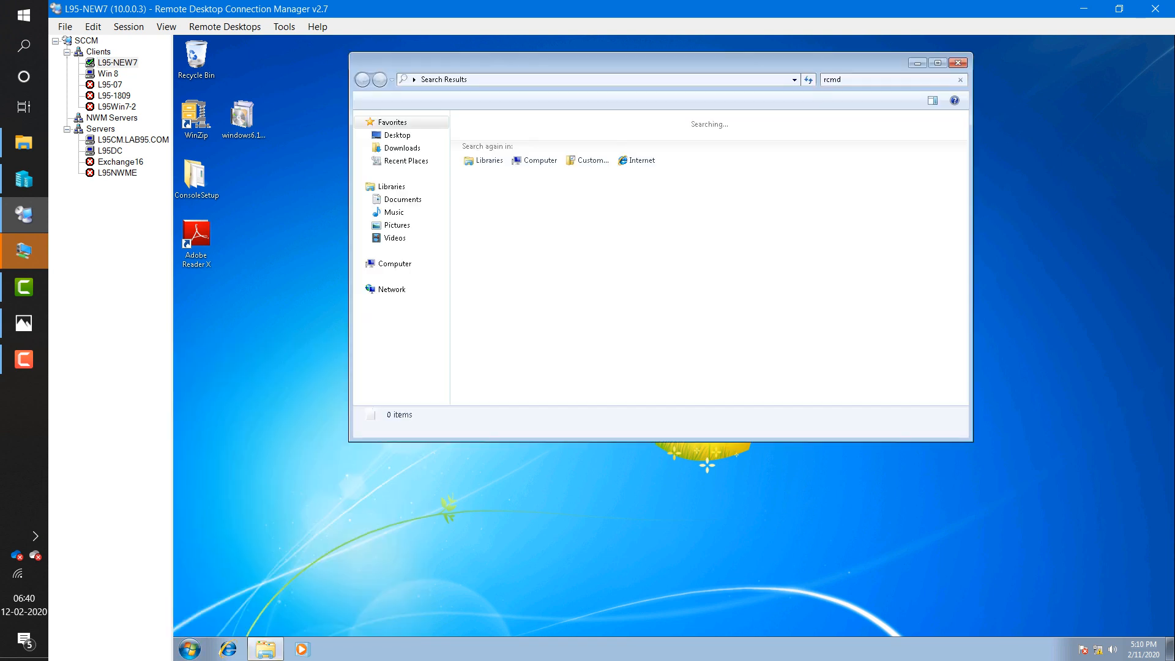
key(alt+F4)
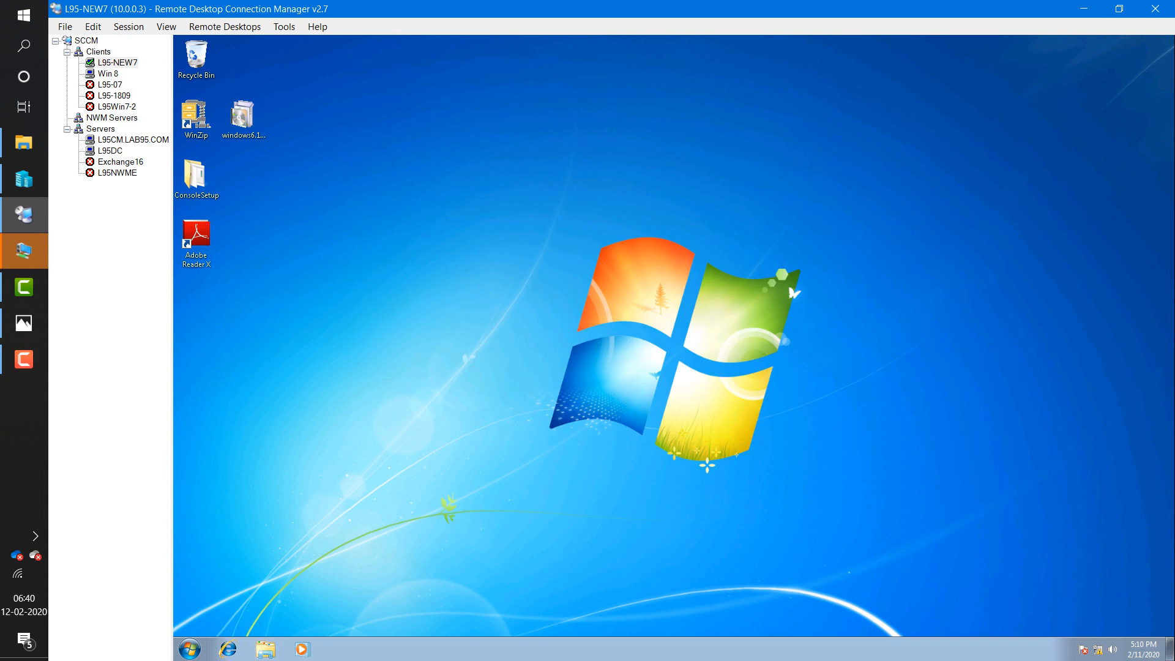
key(super)
text(cmd)
key(Return)
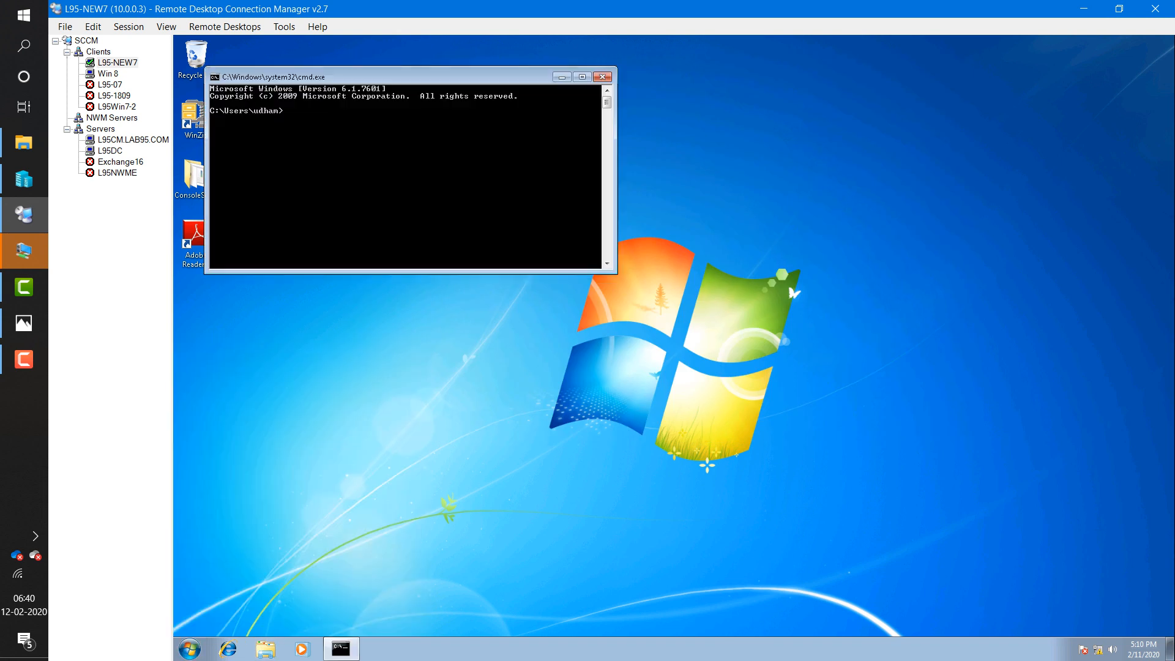
- Run ipconfig to confirm L95-NEW7's address is 10.0.0.3, then return to L95CM.LAB95.COM
text(ipconfig)
key(Return)
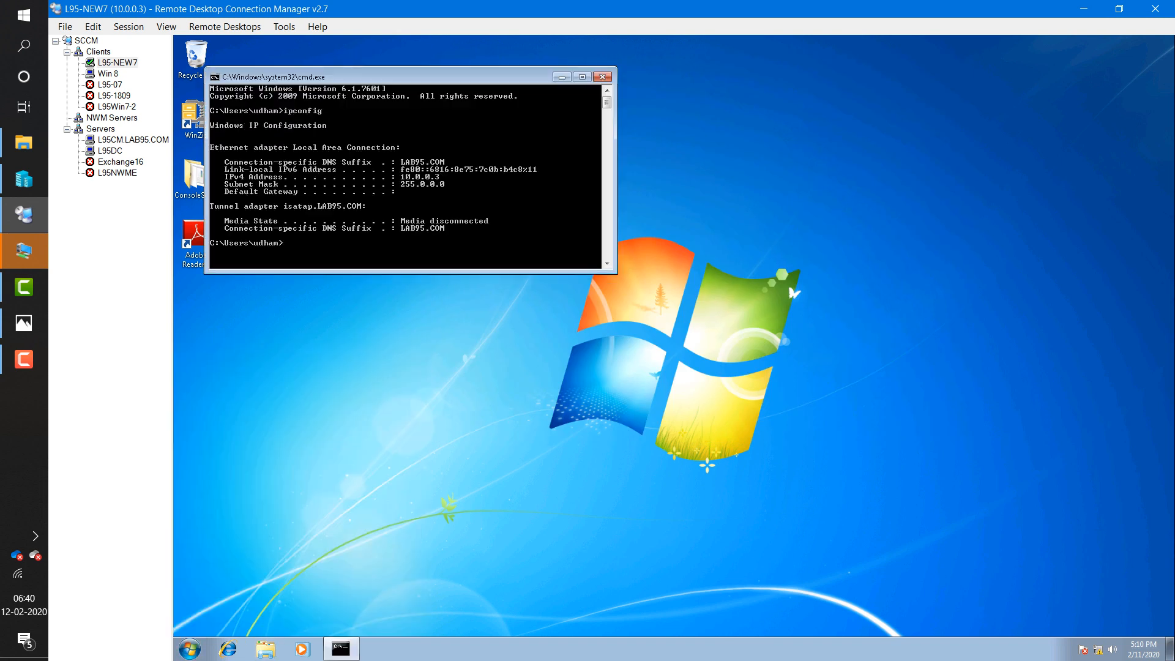
drag(404, 77, 529, 81)
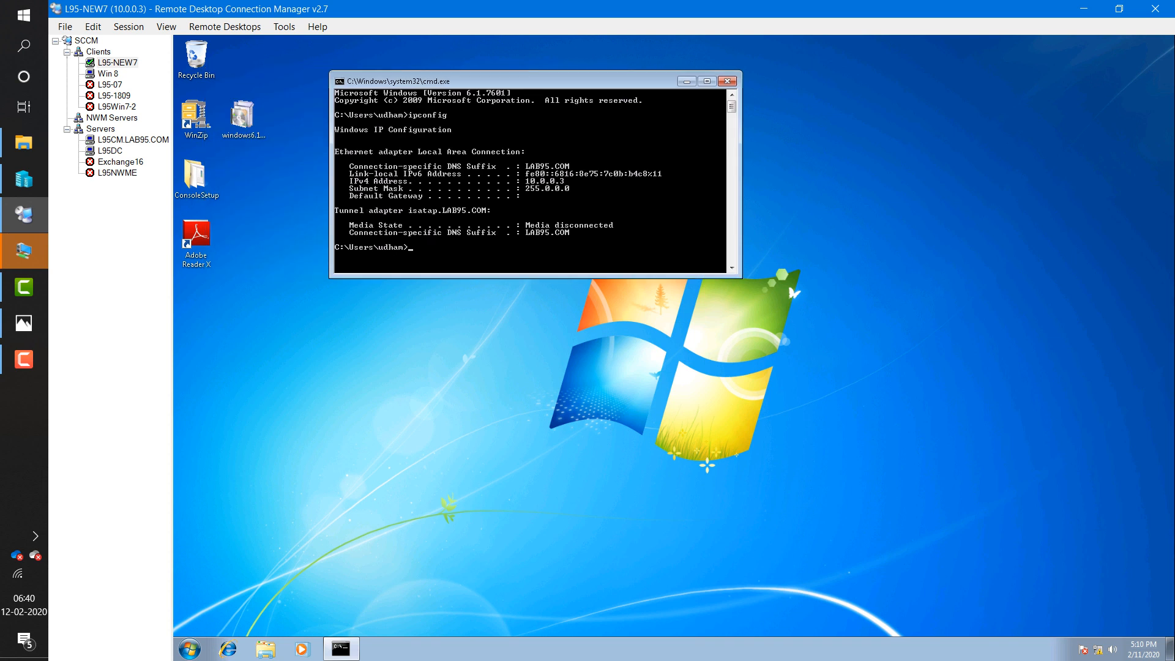
click(132, 139)
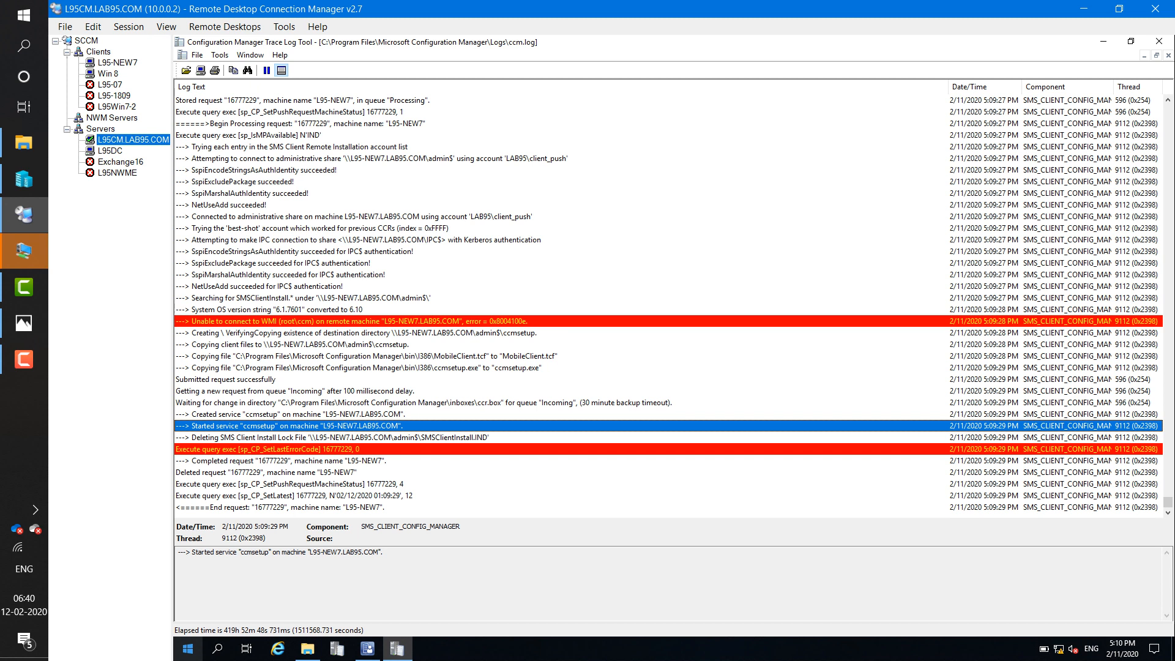
- Open the client's \\10.0.0.3\c$ share from the Run dialog
right_click(188, 649)
key(r)
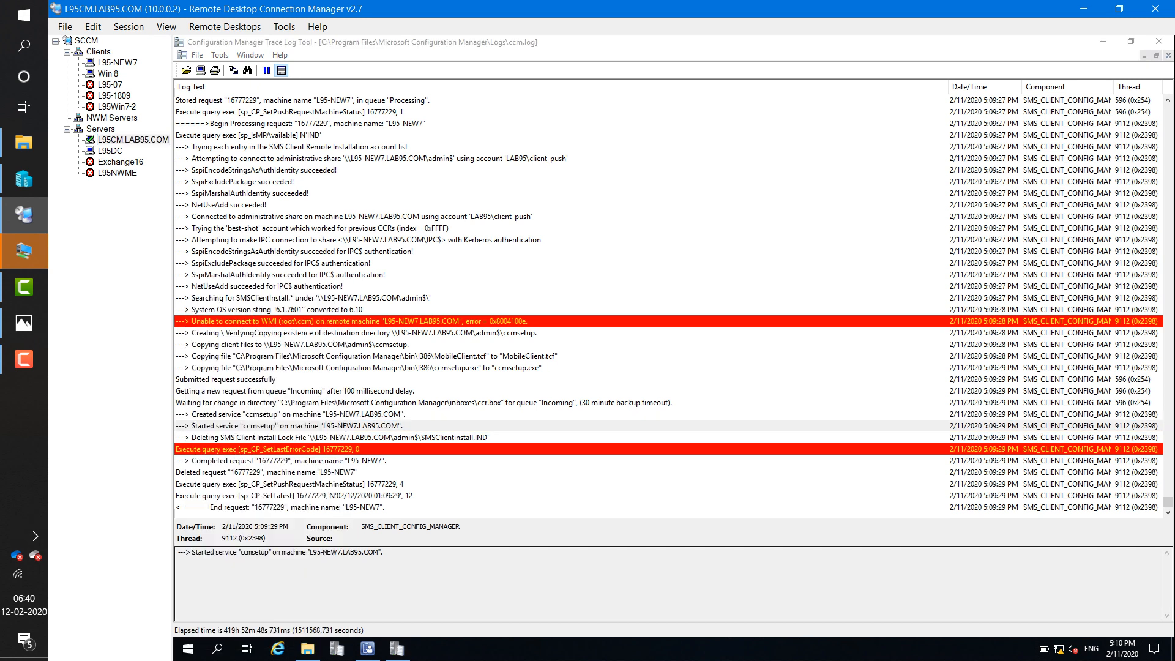
text(\\)
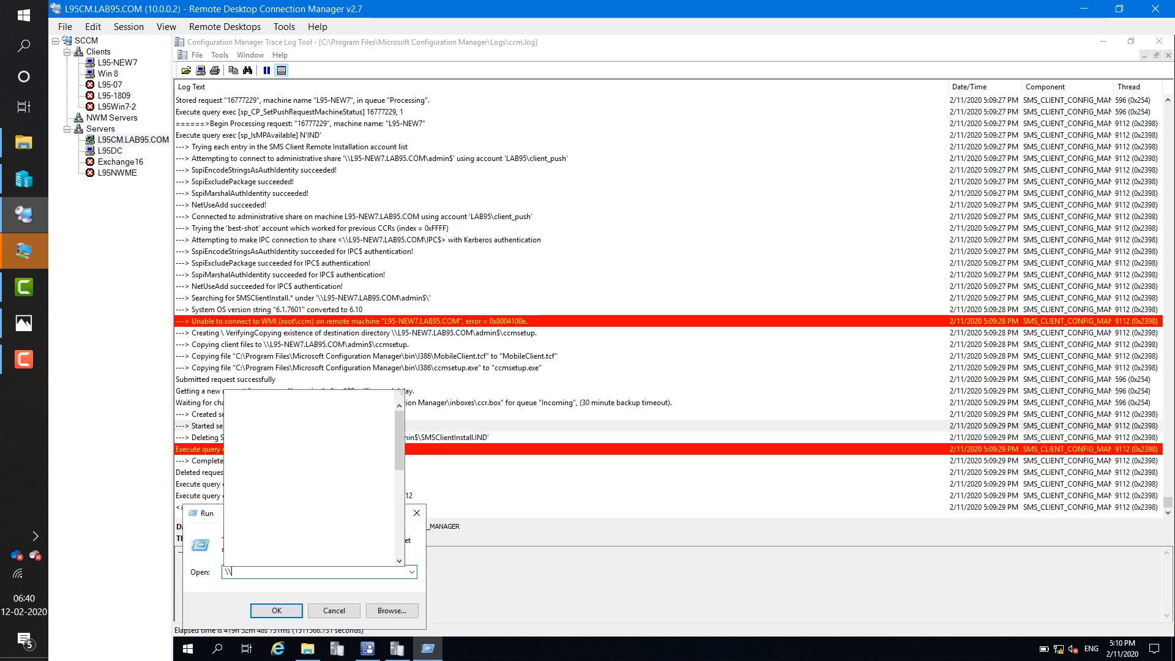
text(10.0.)
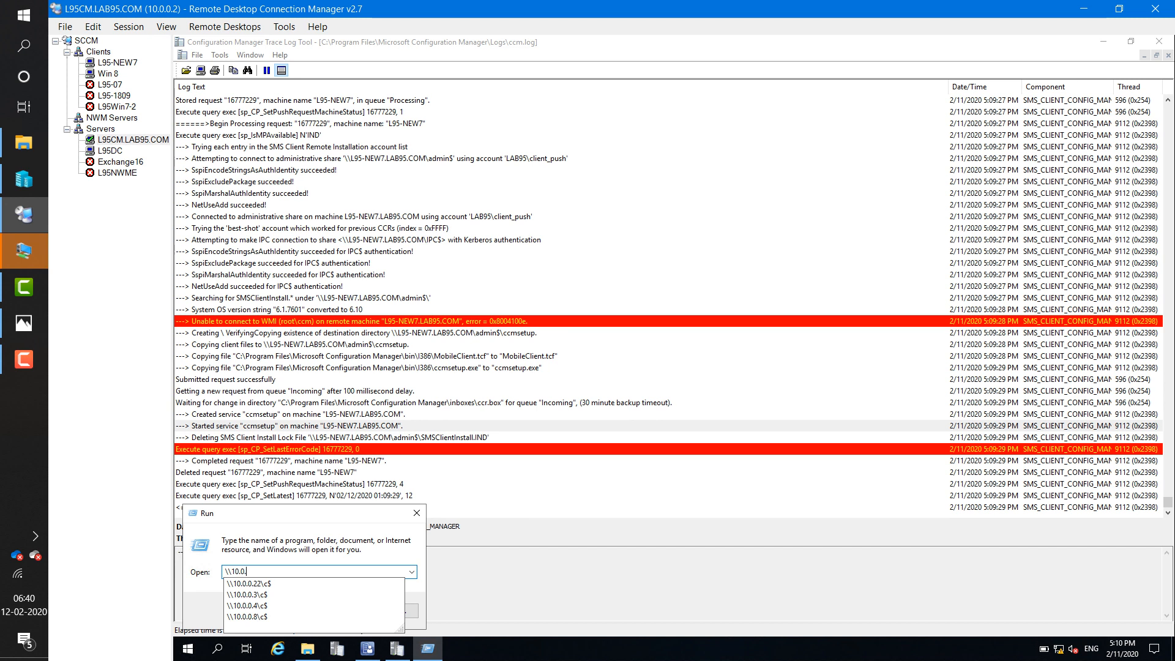
key(Down)
key(Down)
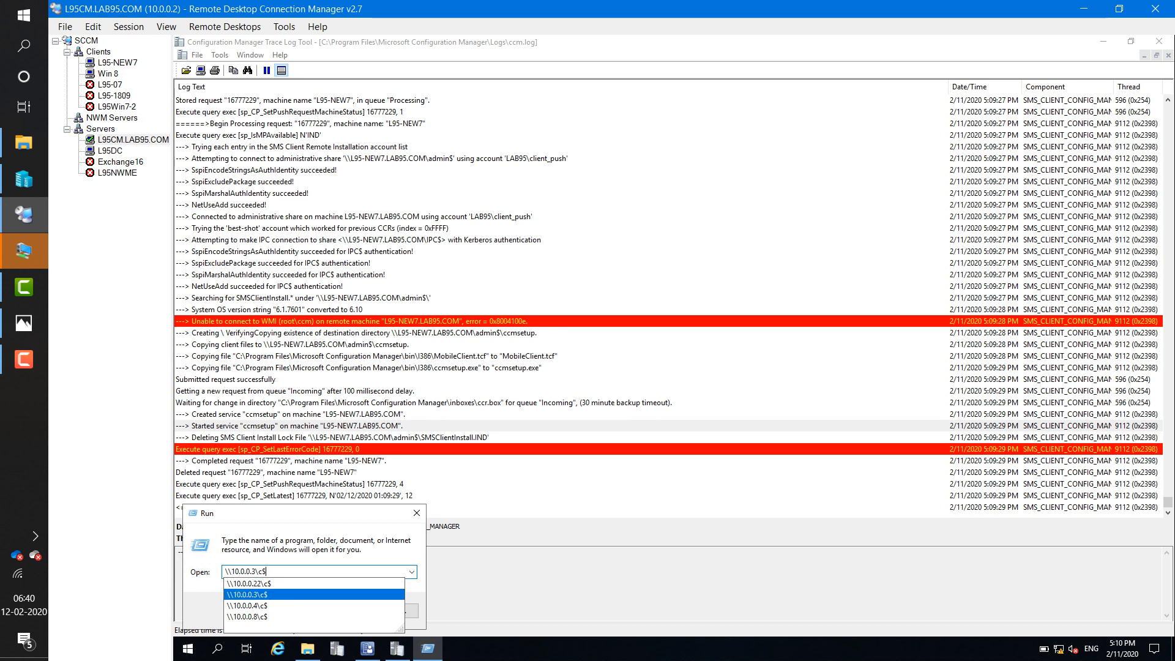
key(Return)
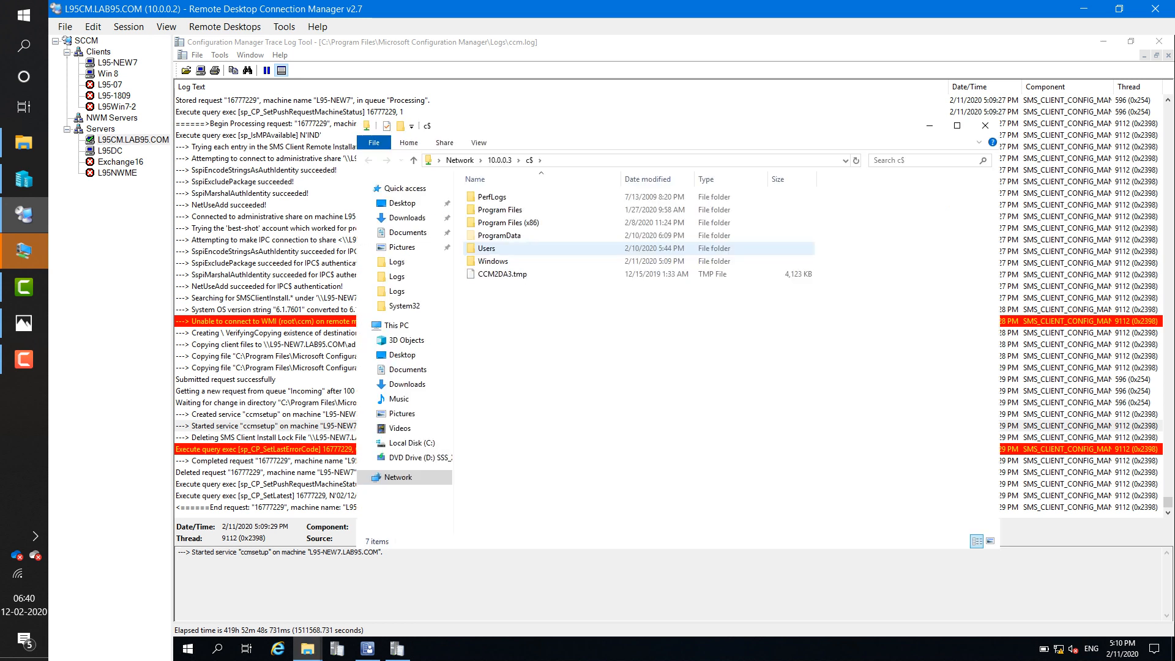
- Browse to Windows\ccmsetup\Logs and open ccmsetup.log in the trace log viewer
click(493, 261)
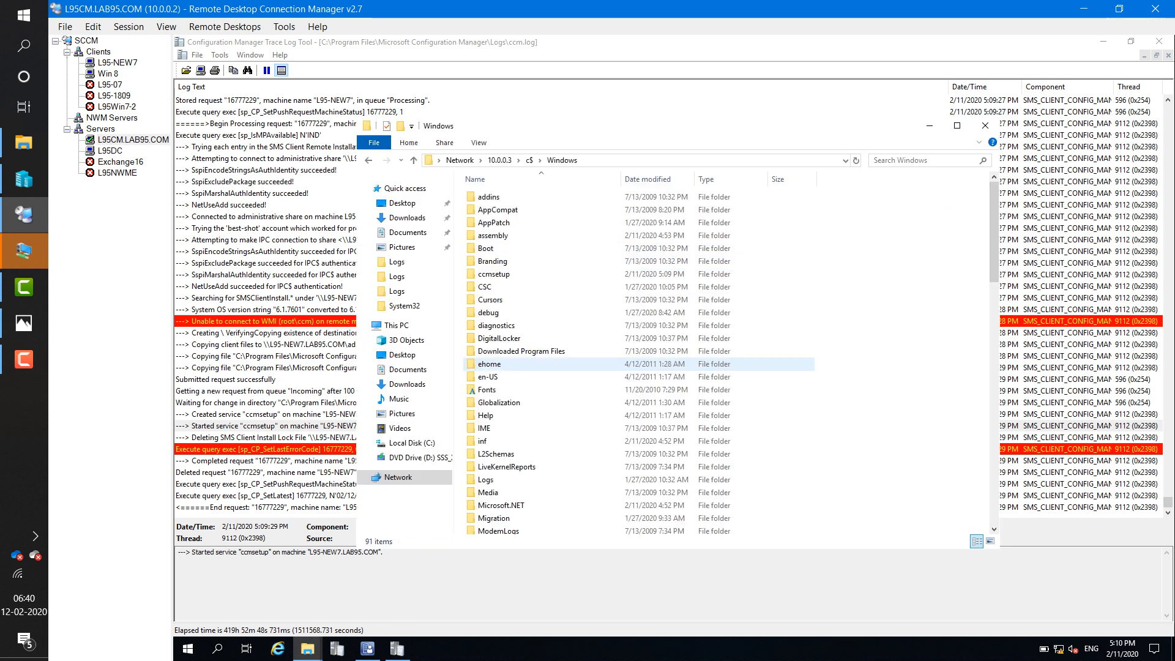
double_click(495, 274)
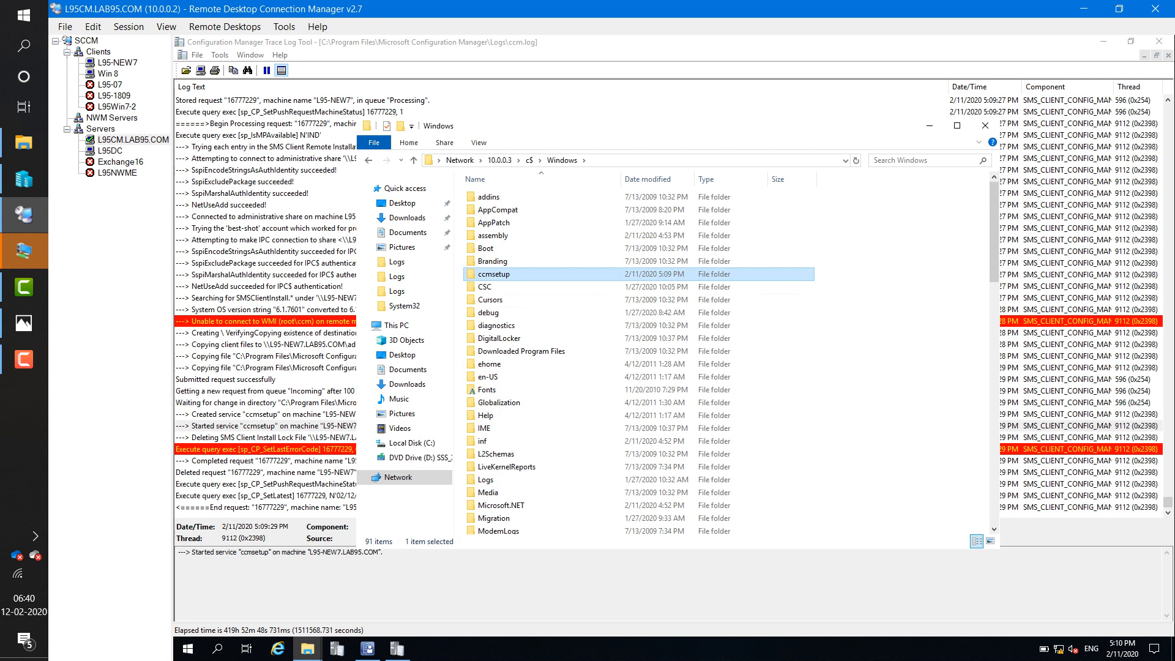
double_click(486, 209)
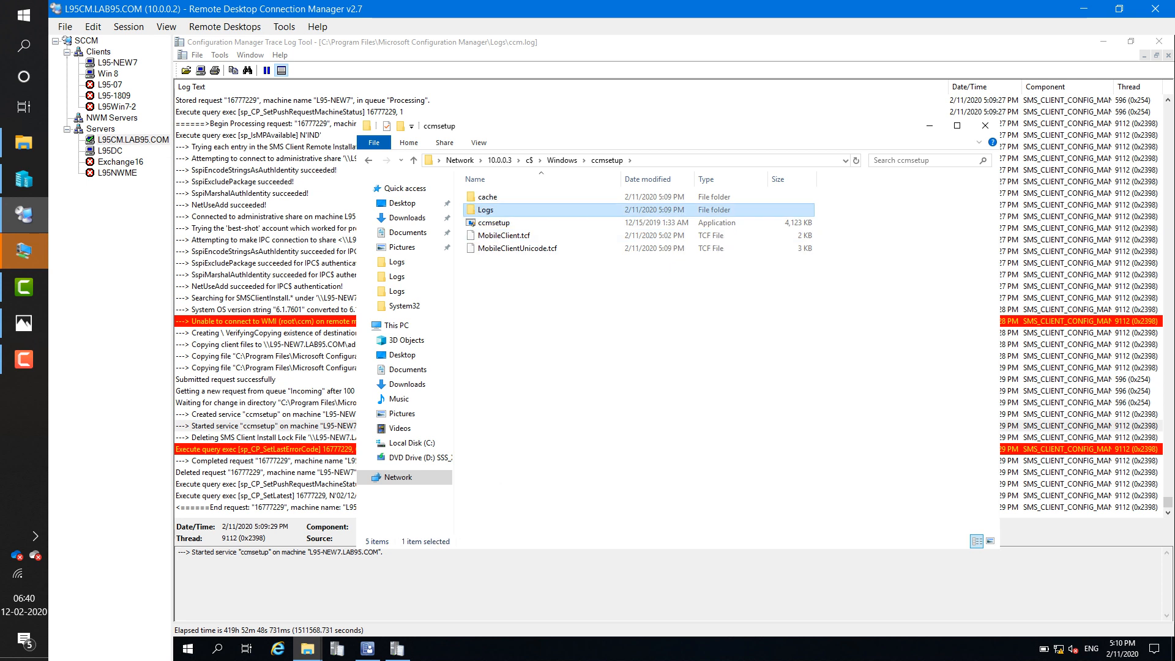
double_click(493, 197)
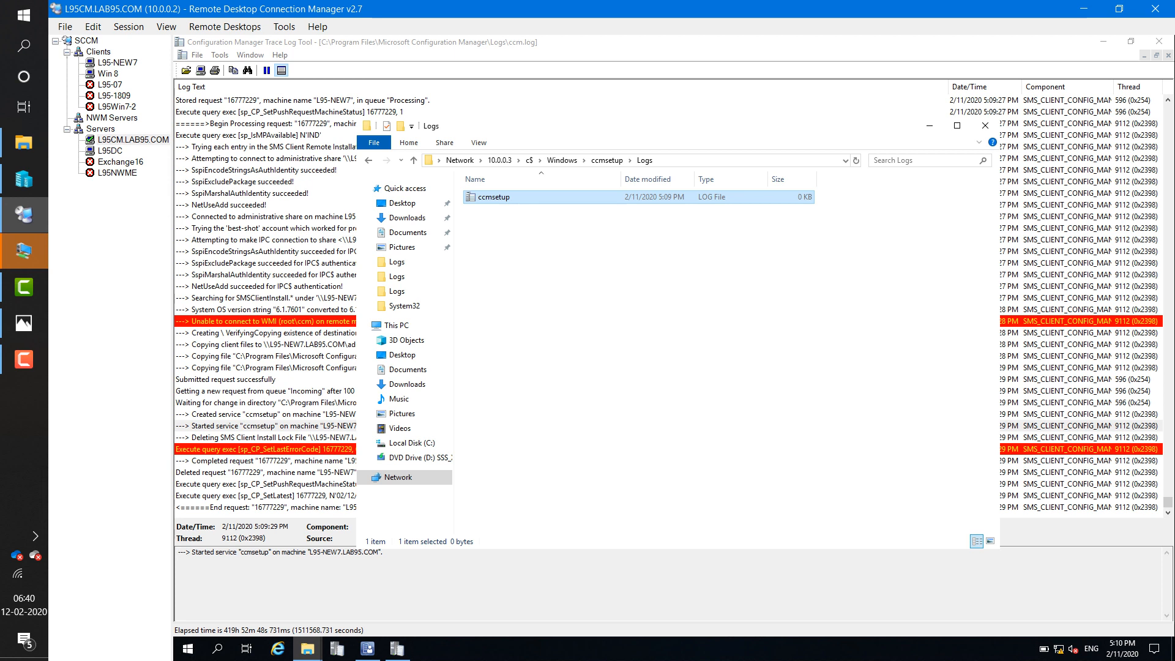
double_click(514, 197)
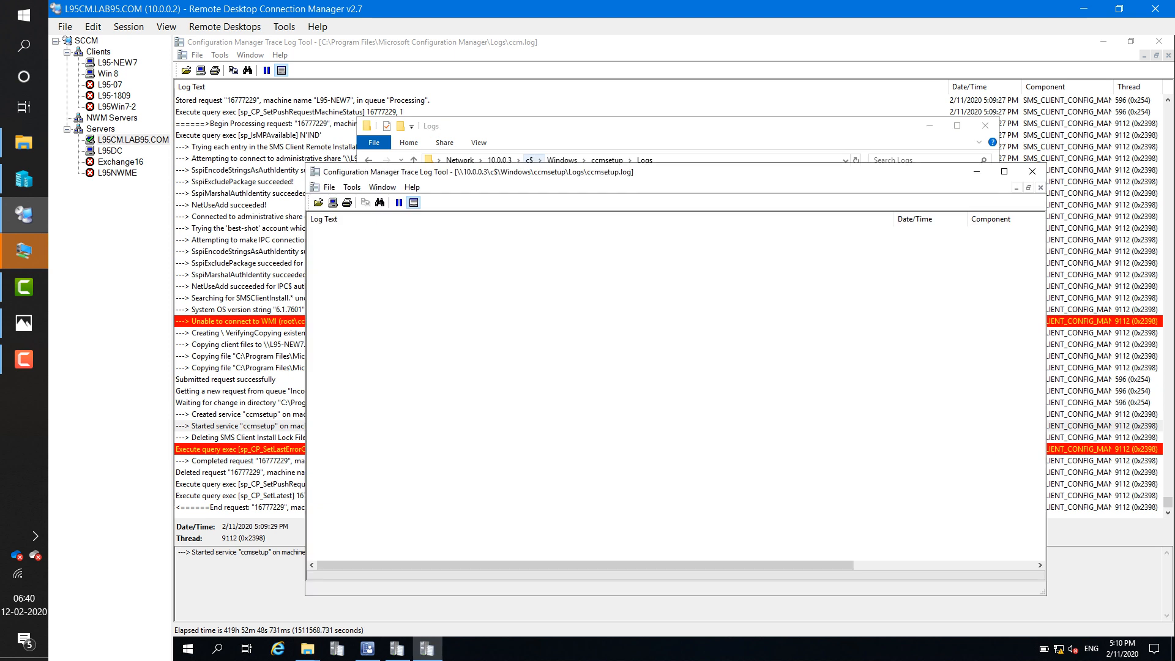
- Maximize ccmsetup.log and review its 0x87d00215 DP-location, status 101 and retry entries, then return to the console
click(1004, 172)
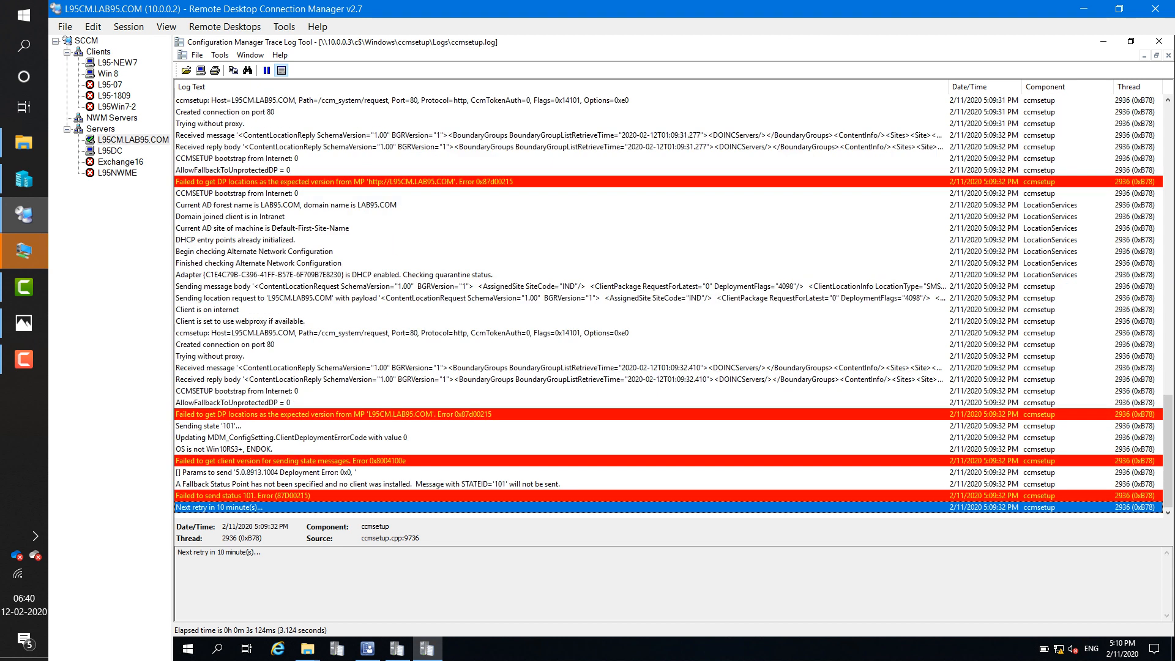
click(333, 414)
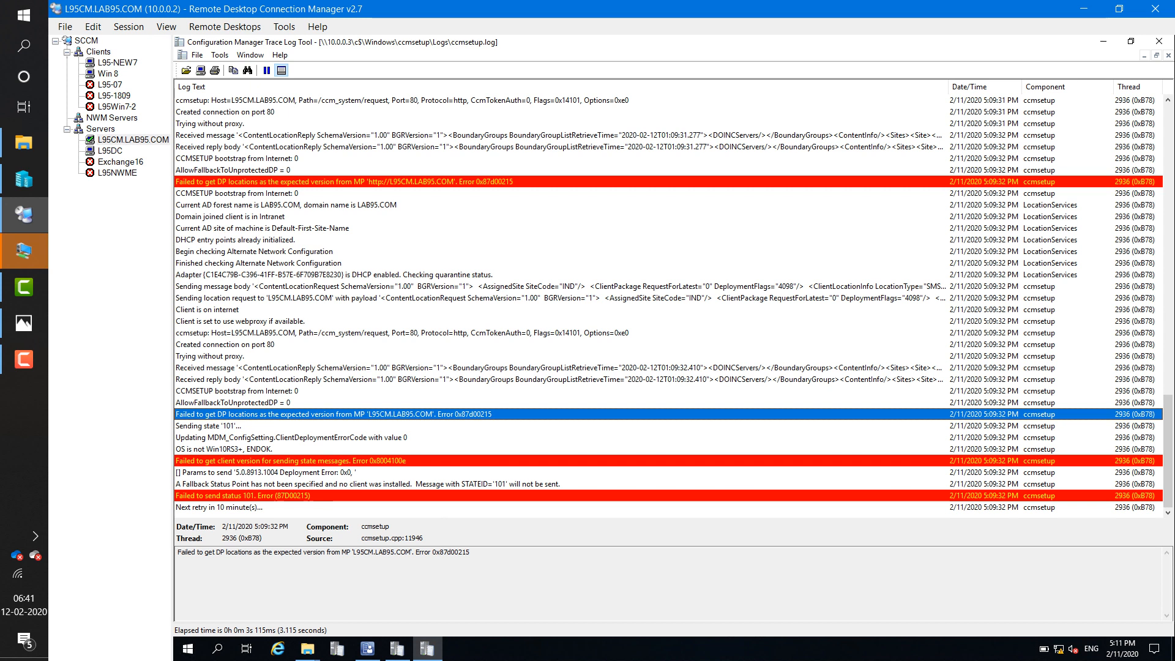
click(559, 379)
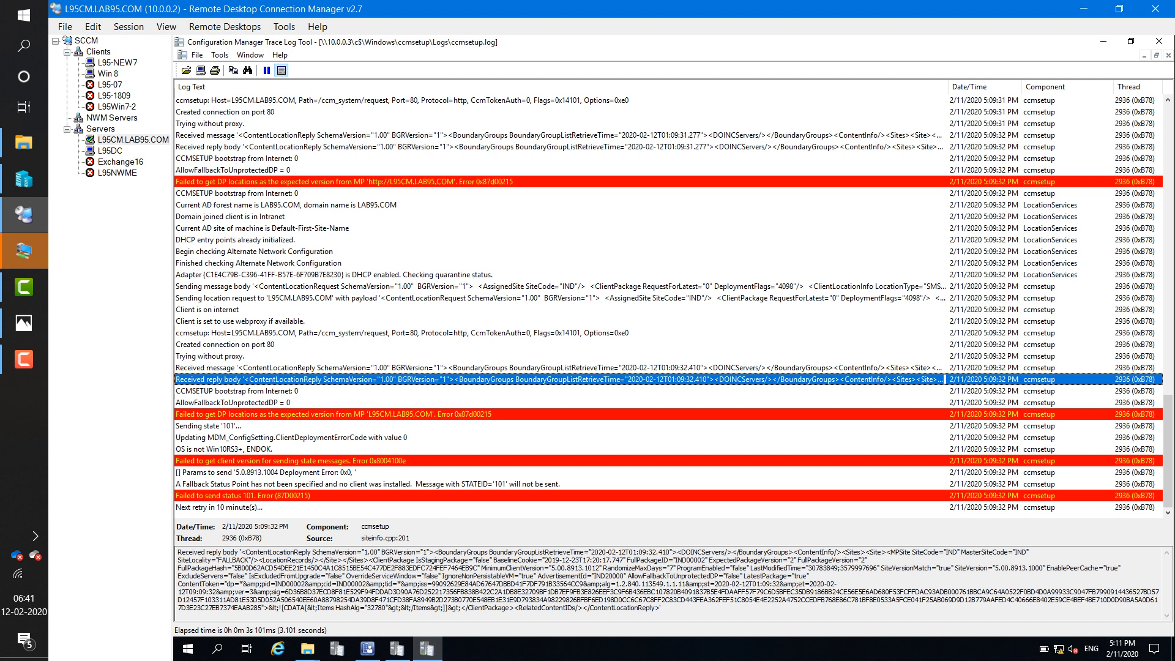
click(559, 414)
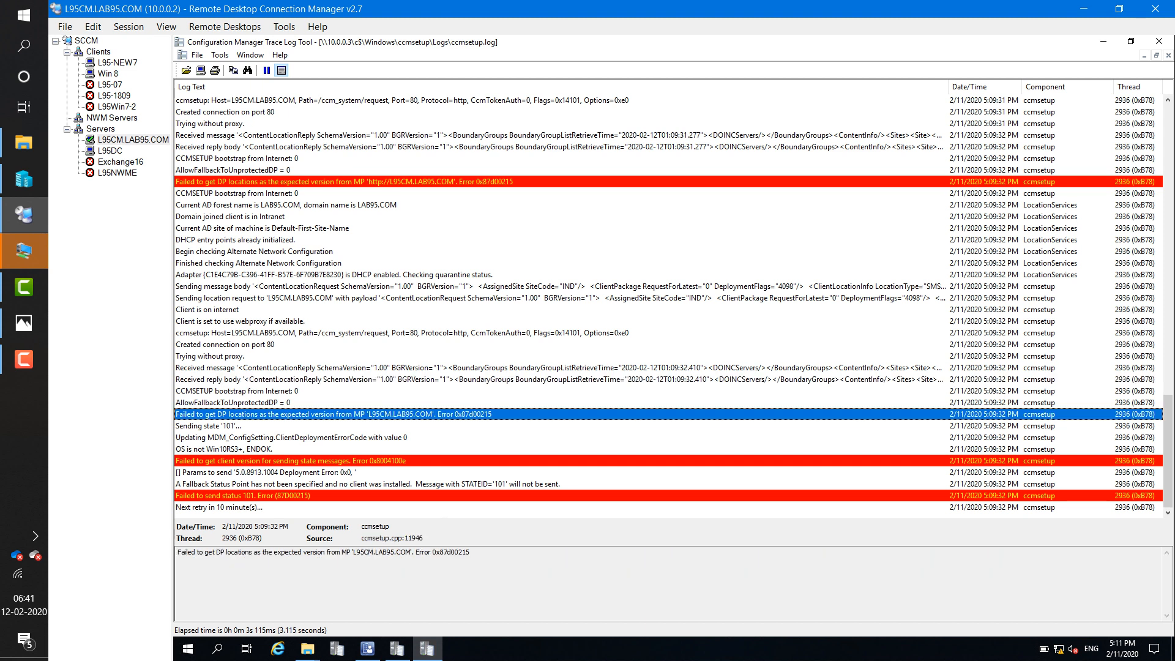
click(559, 461)
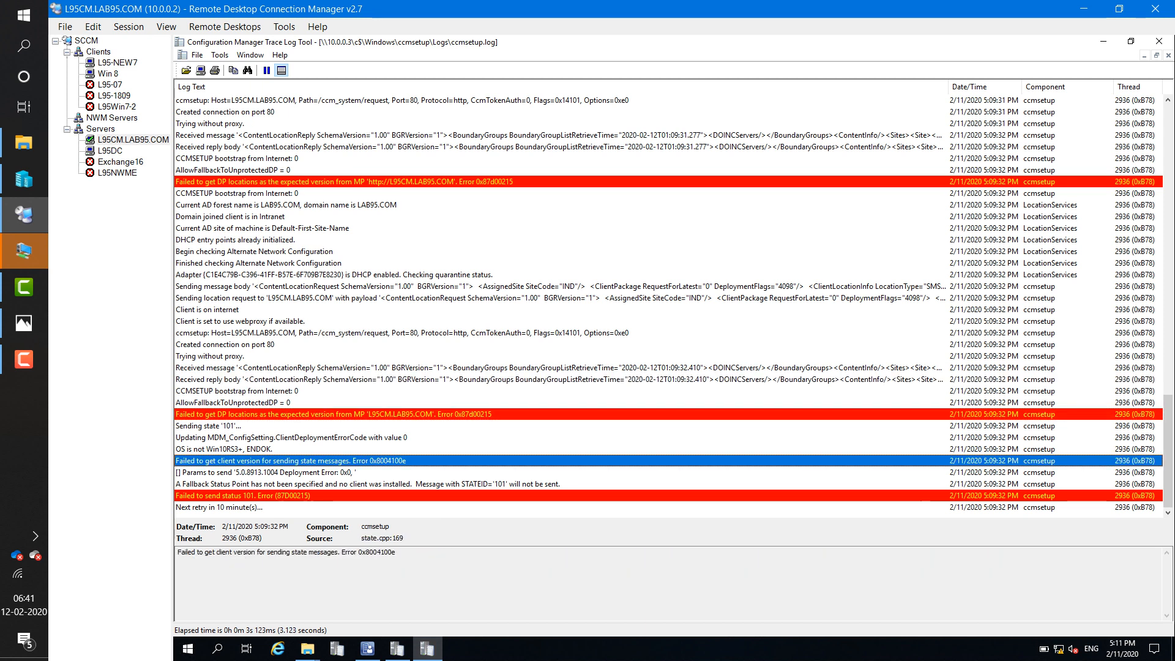
click(559, 495)
click(559, 508)
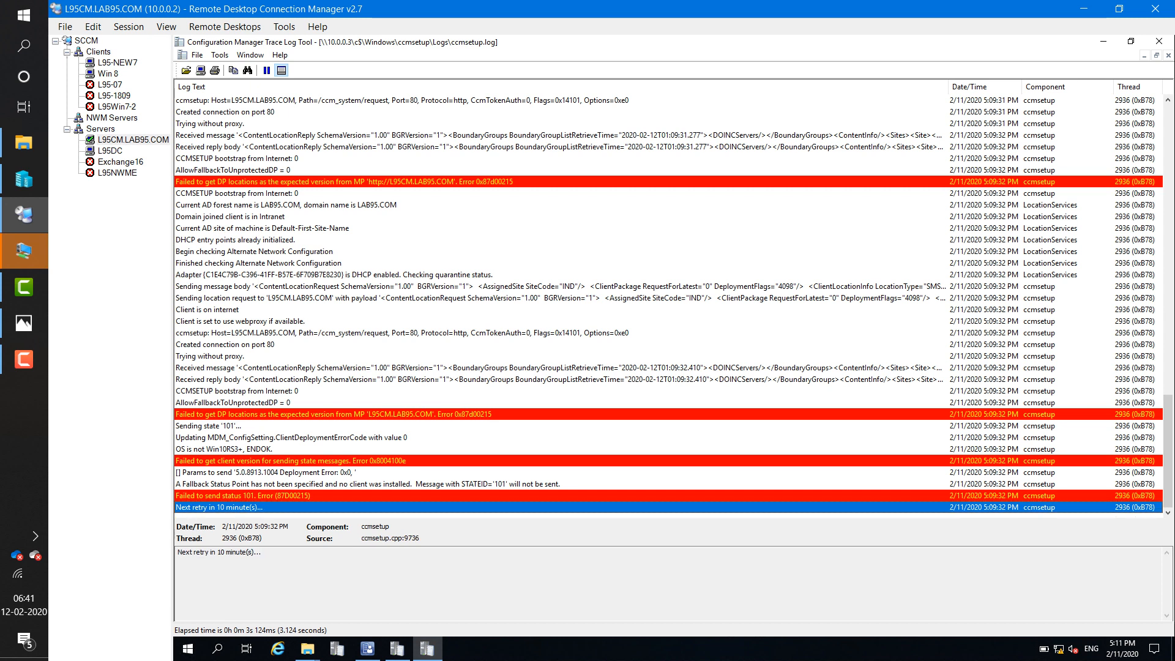
click(559, 495)
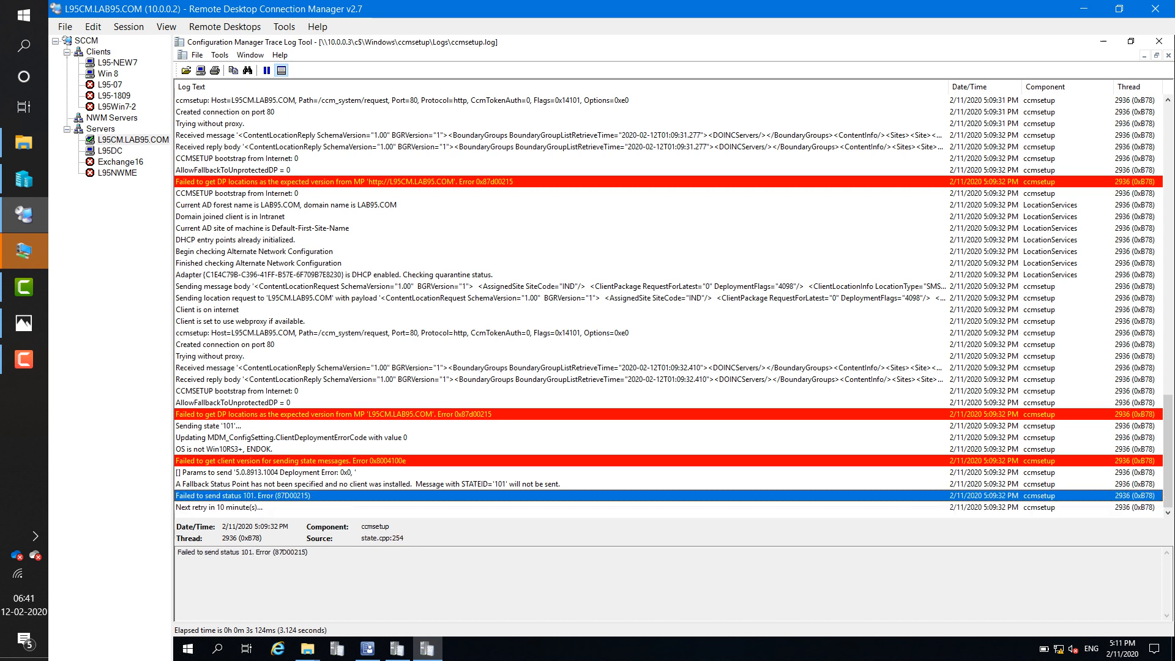
click(559, 484)
click(559, 437)
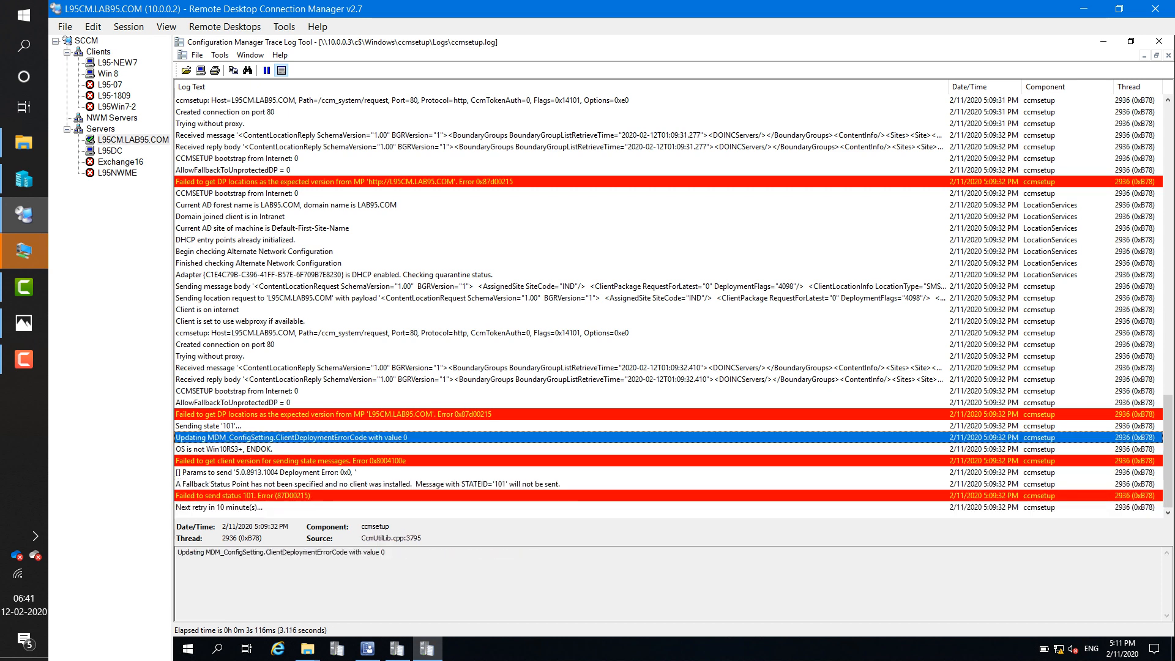
click(559, 415)
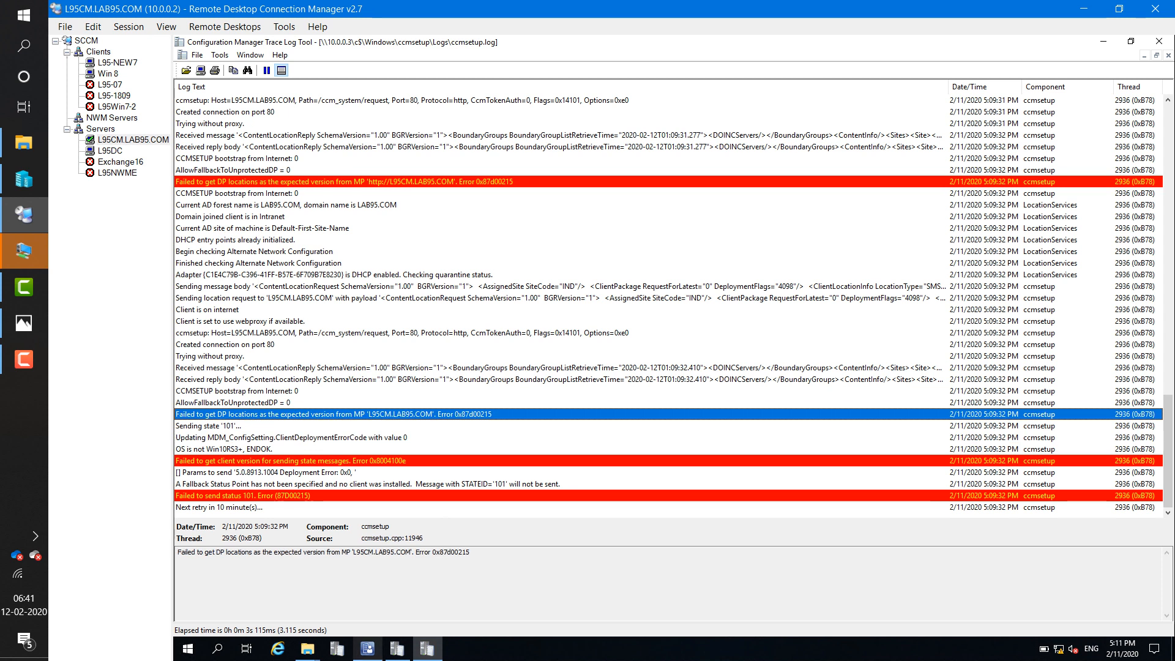
click(367, 648)
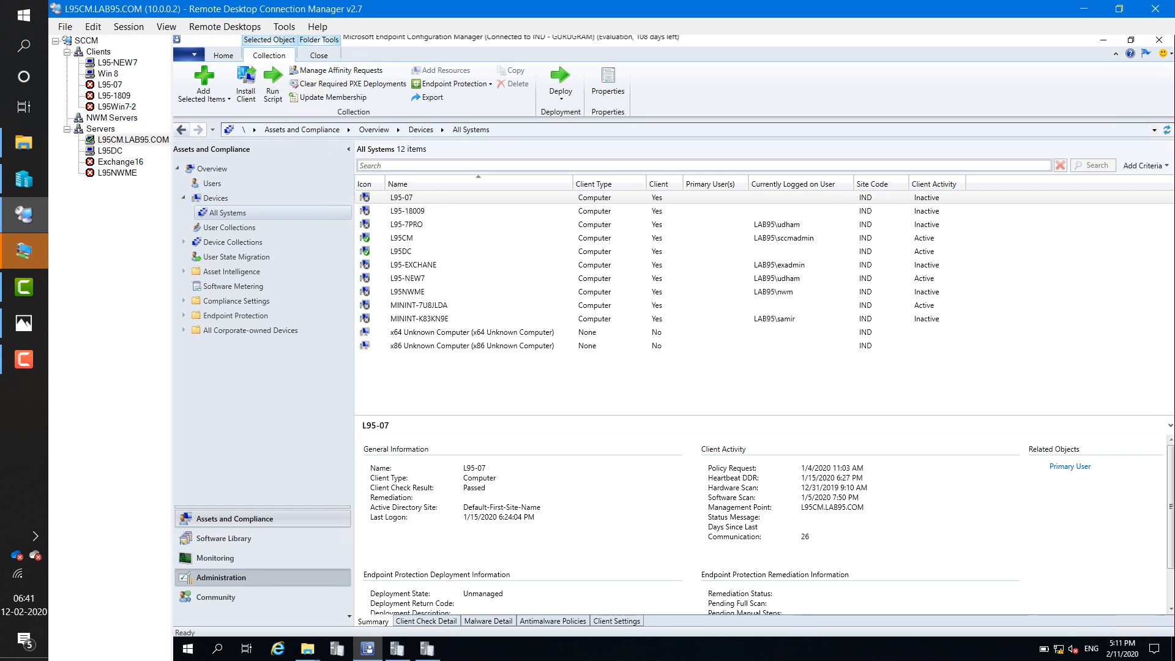
- Check the HeadOffice - China1 boundary's 10.0.0.4-10.0.0.50 range, then list the four boundary groups
click(221, 576)
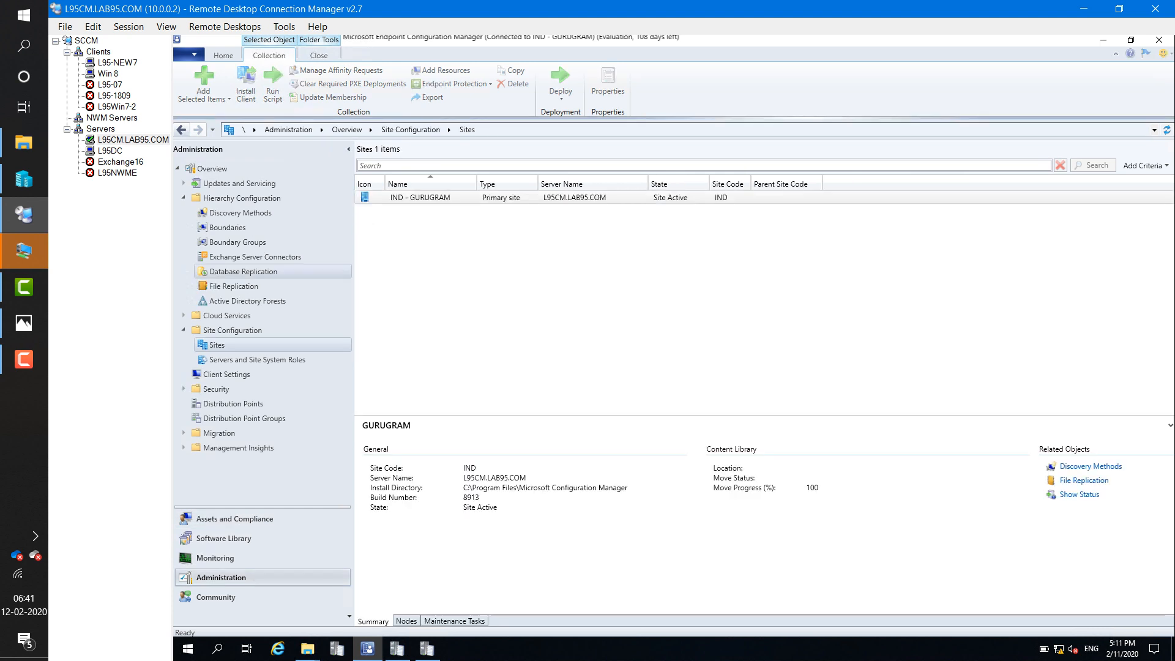
click(227, 228)
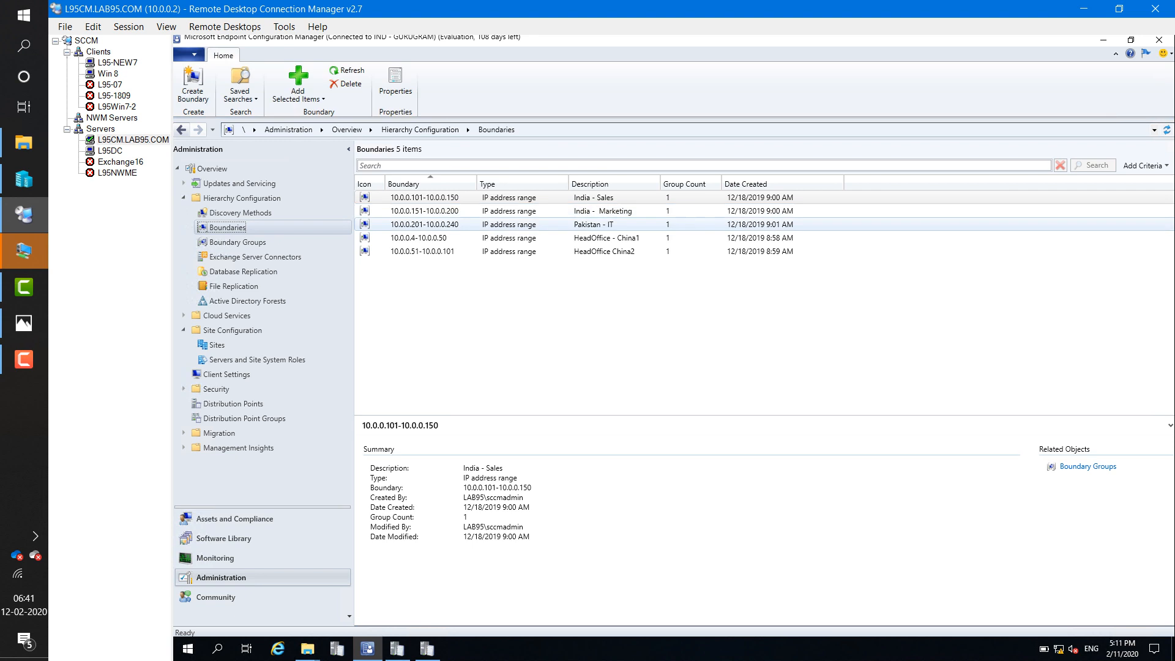
double_click(428, 238)
right_click(452, 238)
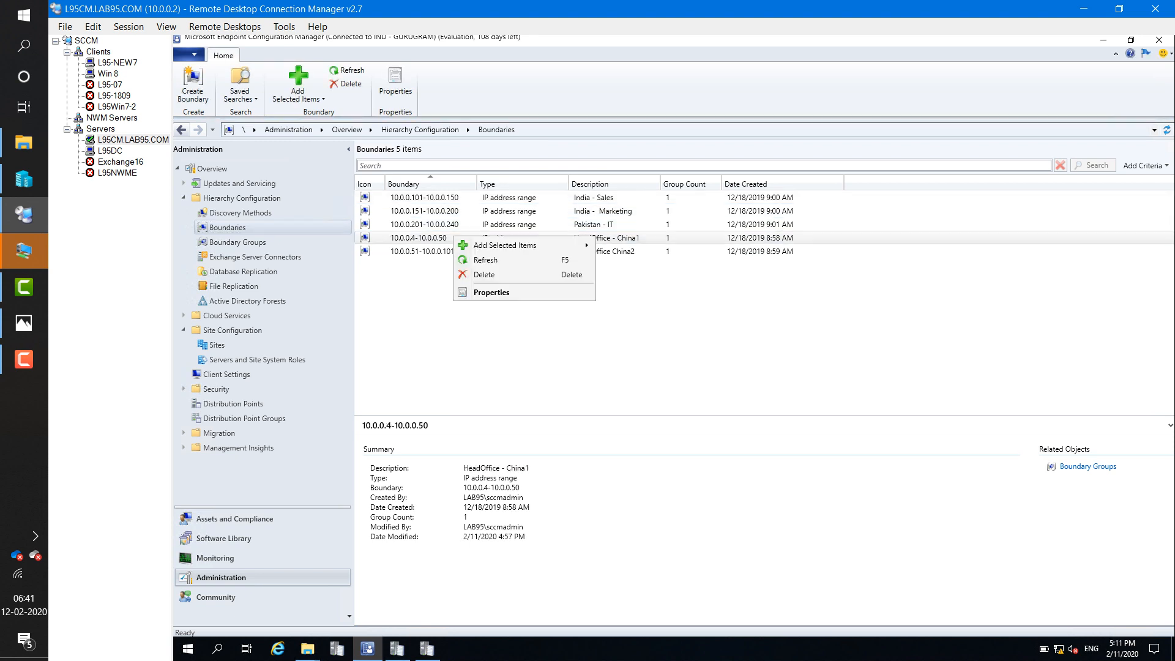
click(491, 292)
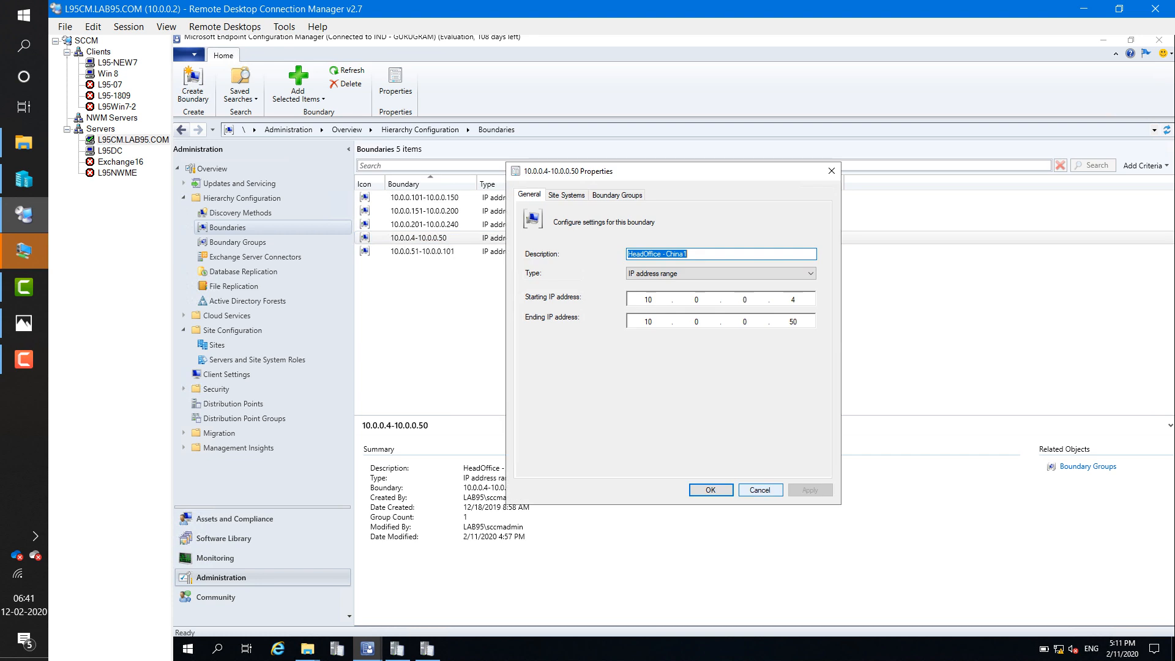
click(760, 490)
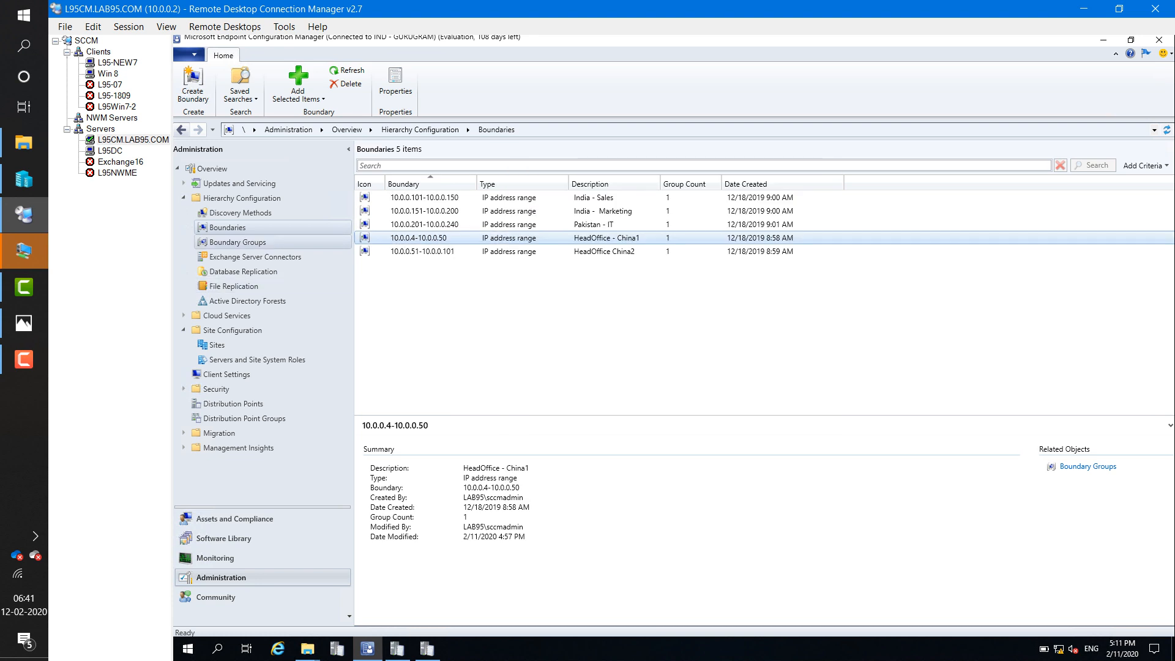
click(238, 242)
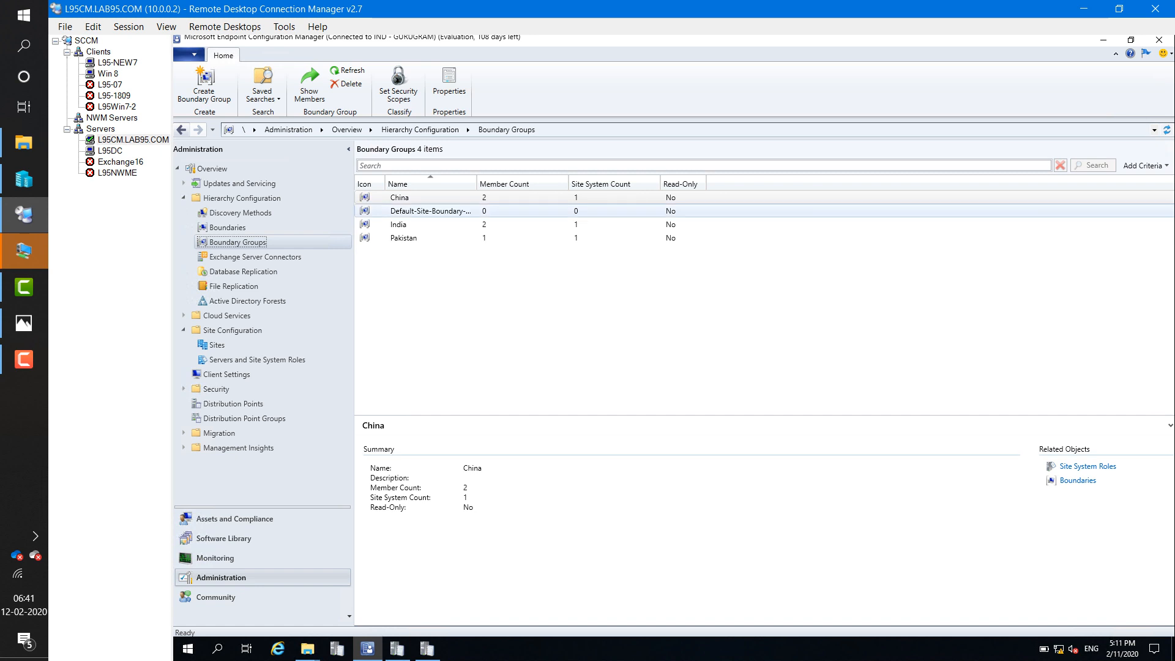
- Remove \\L95CM.LAB95.COM from the China boundary group's servers and turn off its site assignment
click(400, 197)
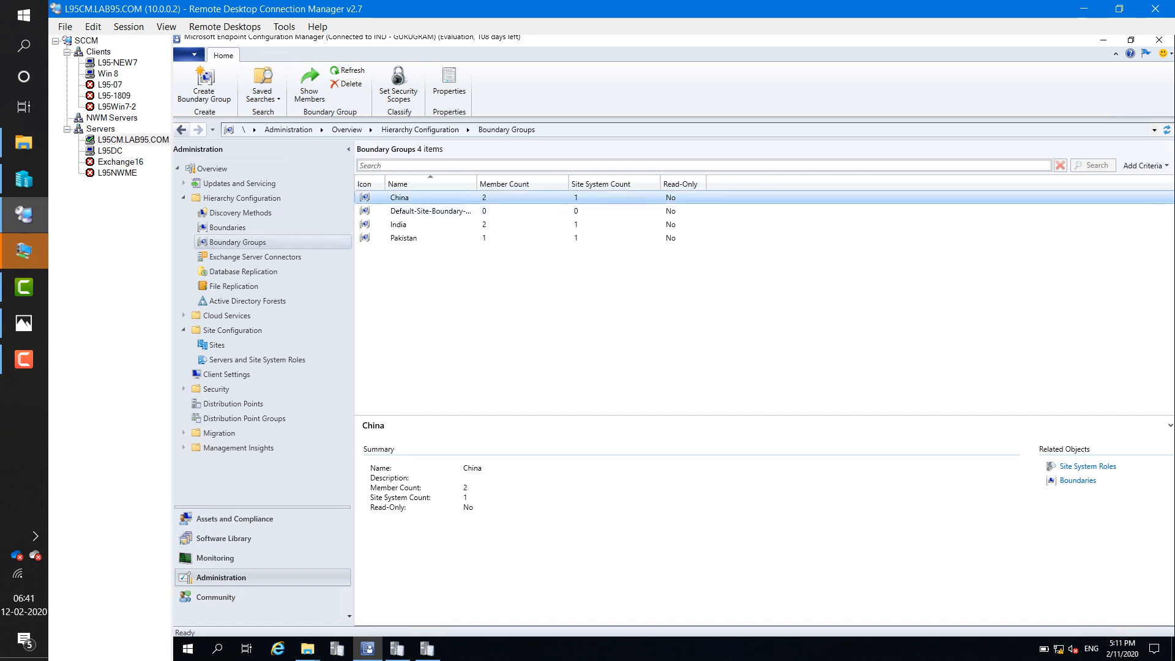
right_click(403, 198)
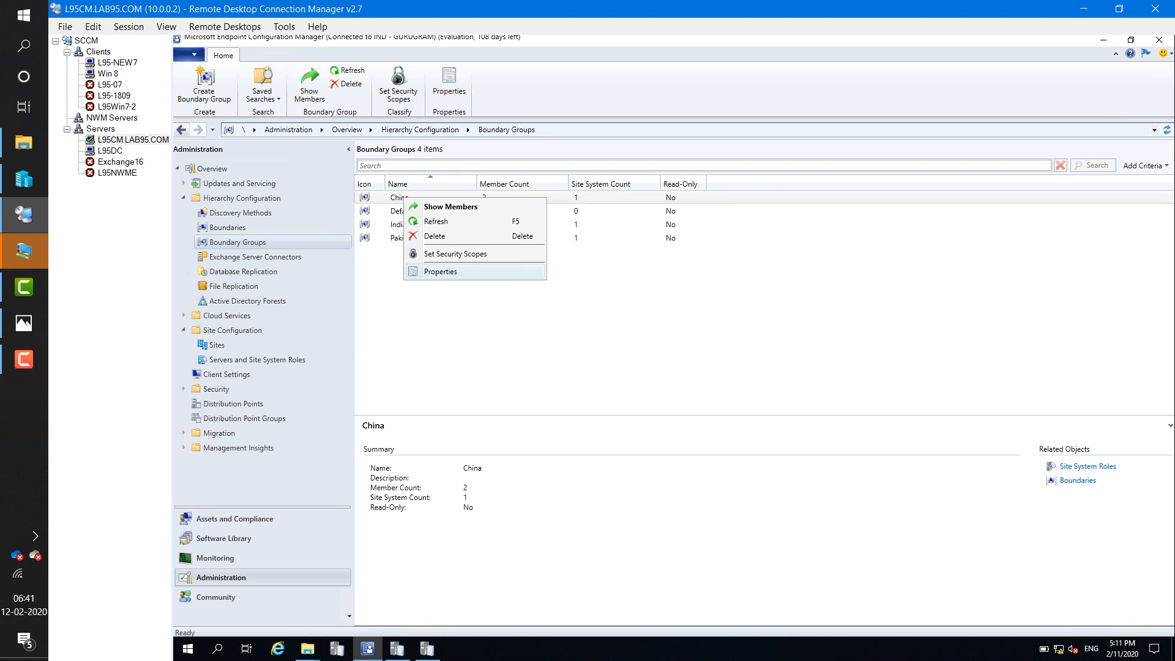
click(441, 272)
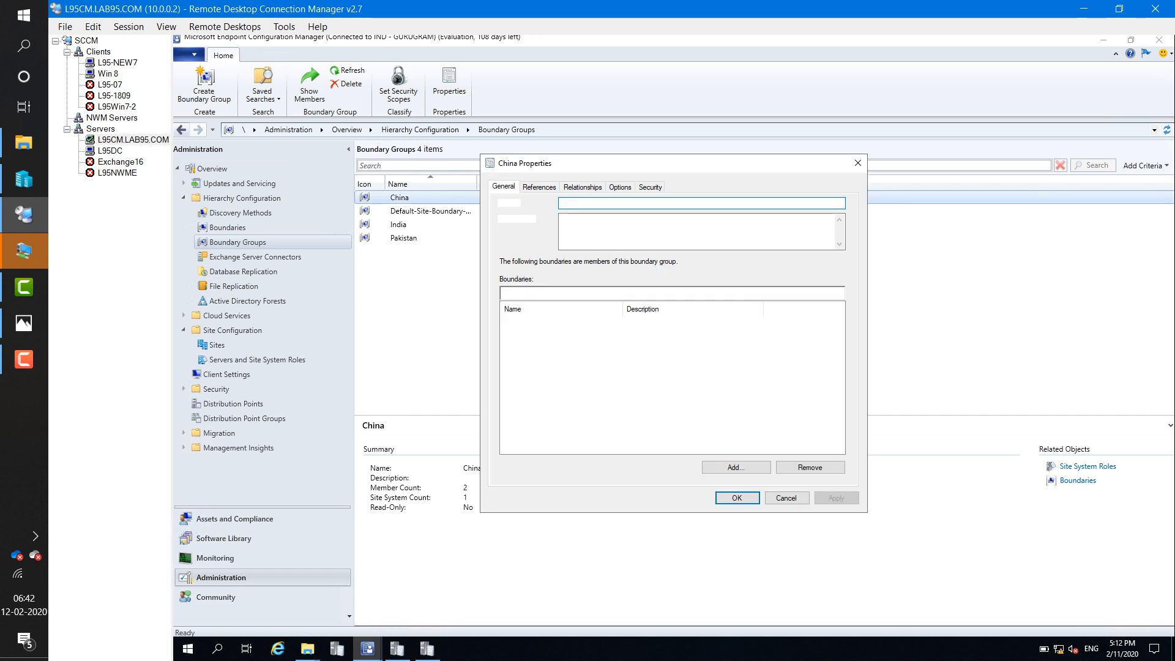
click(539, 322)
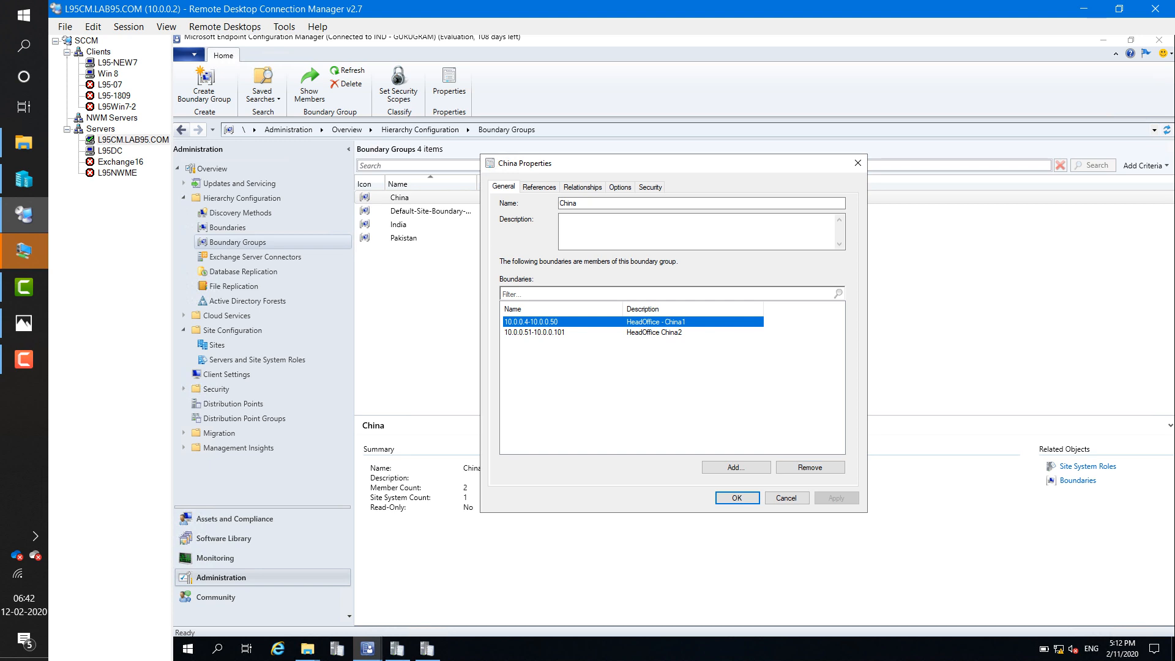
click(538, 187)
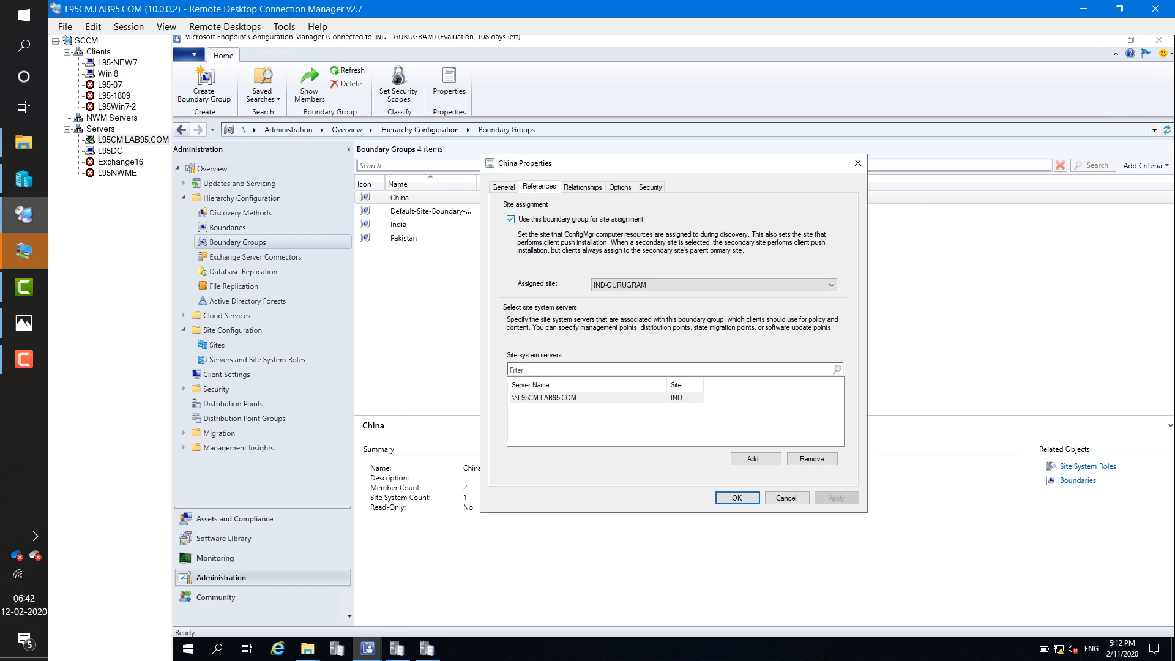
click(545, 397)
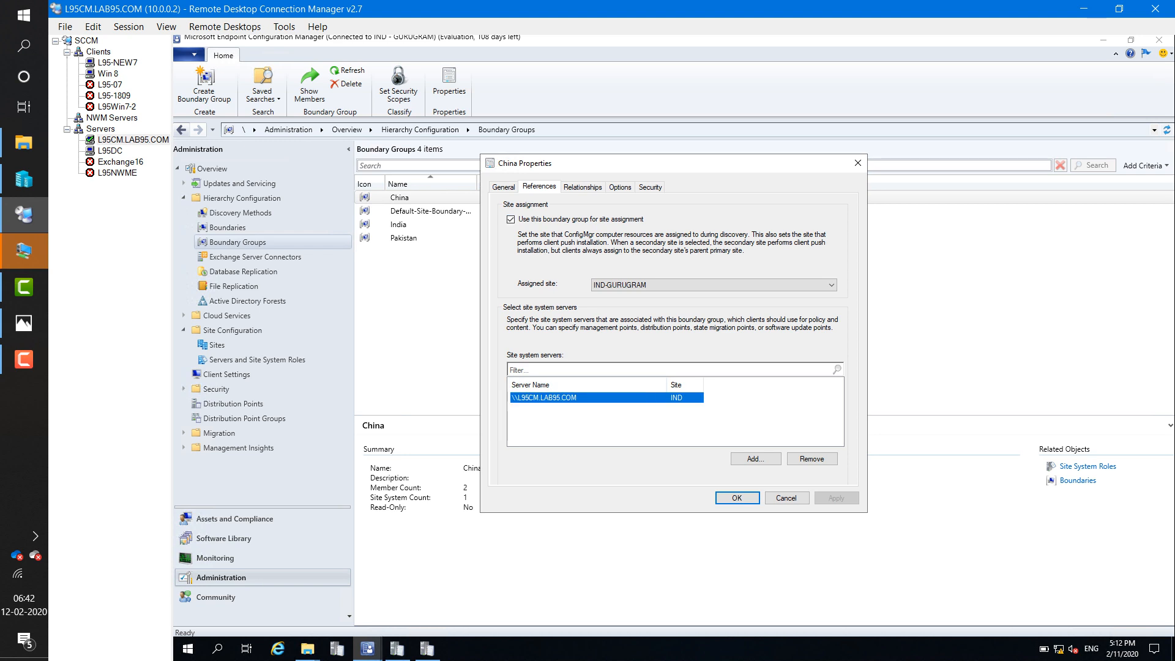
click(811, 458)
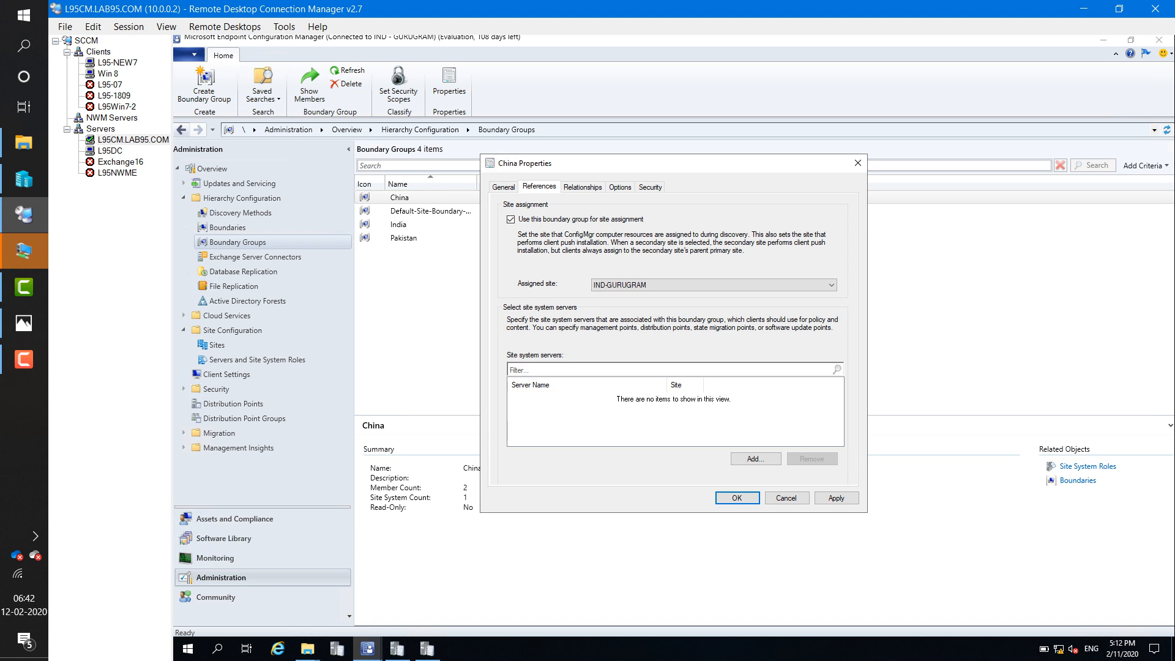
click(511, 219)
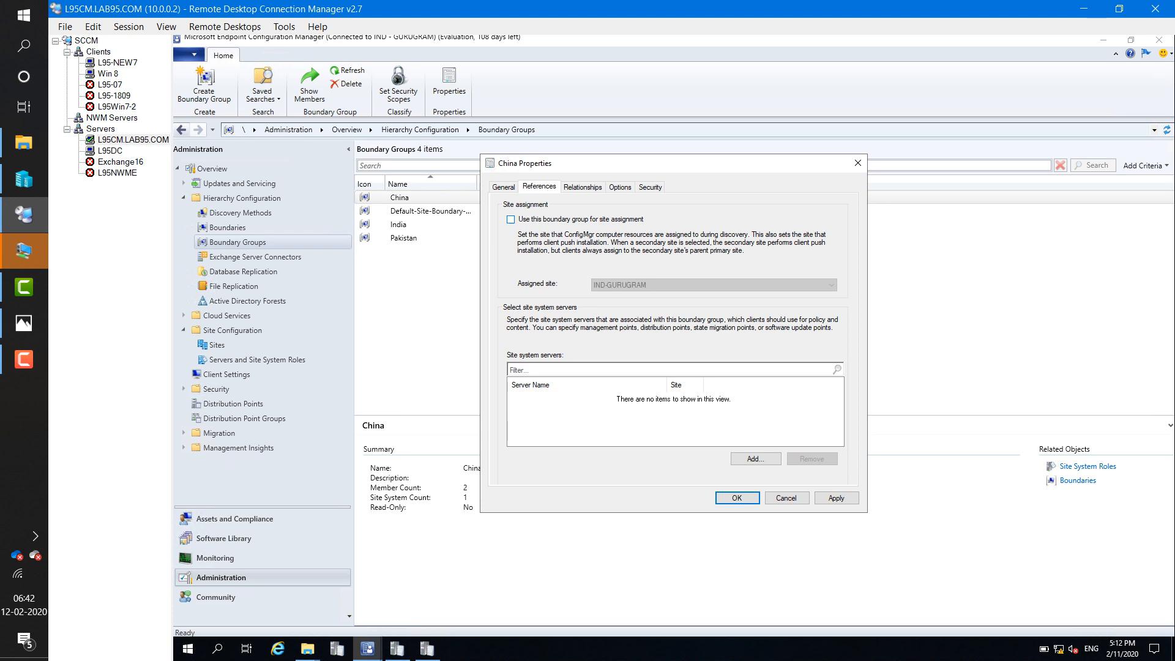
click(836, 498)
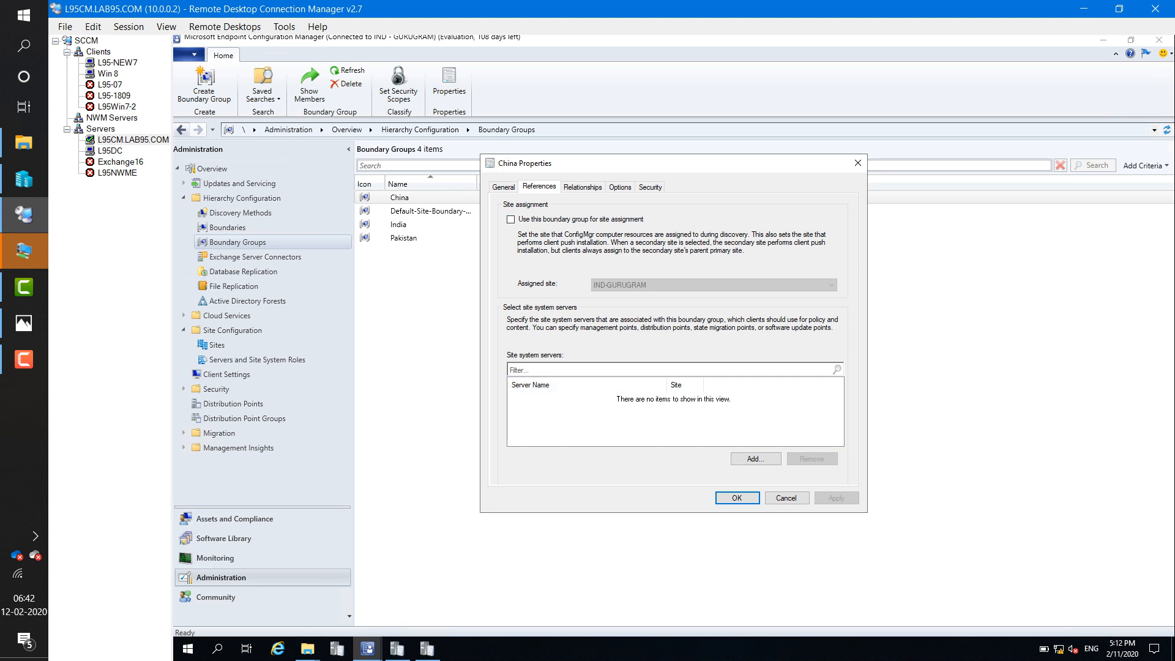
click(737, 498)
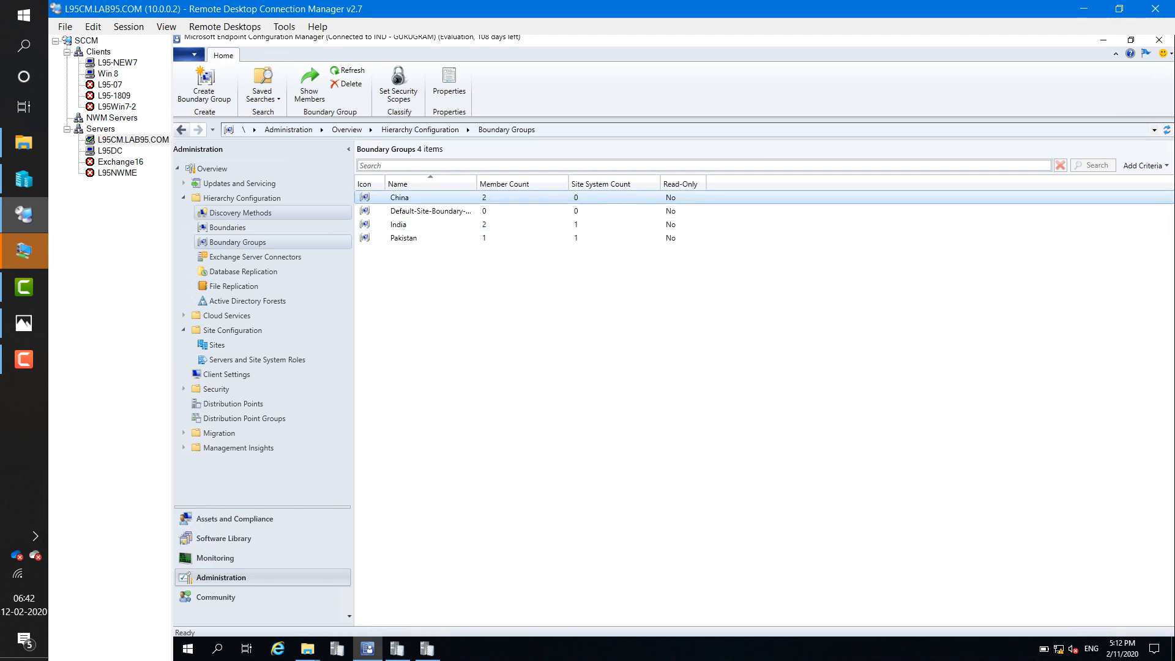
- Change HeadOffice - China1's starting IP to 10.0.0.1, then switch to the L95-NEW7 session
click(227, 227)
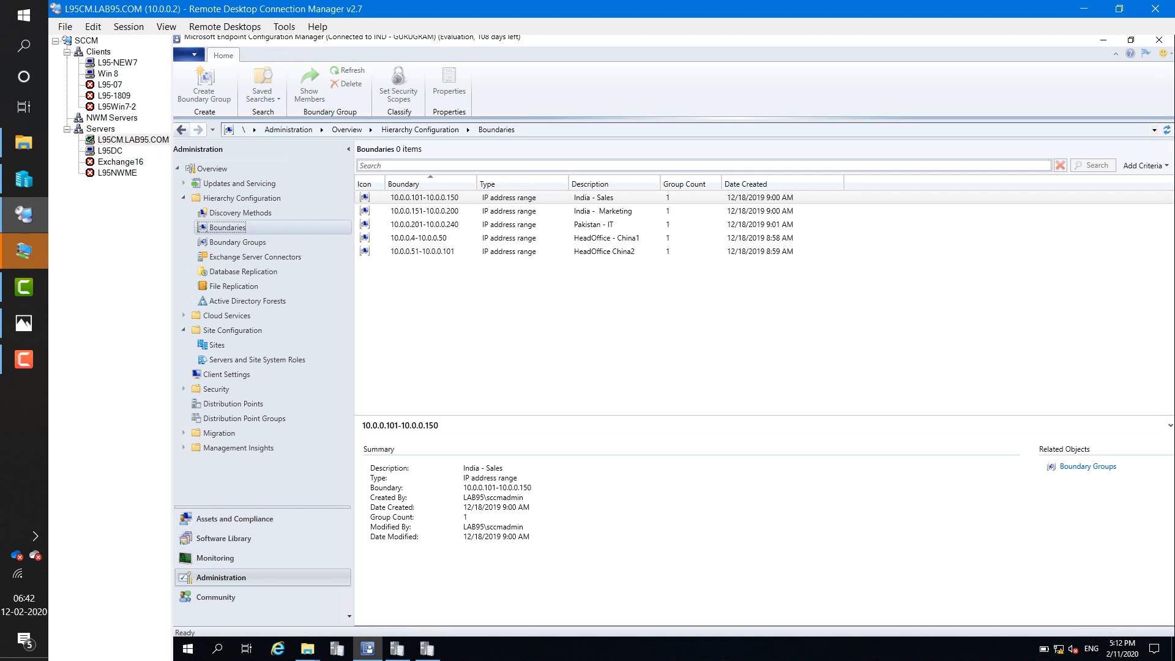
click(428, 238)
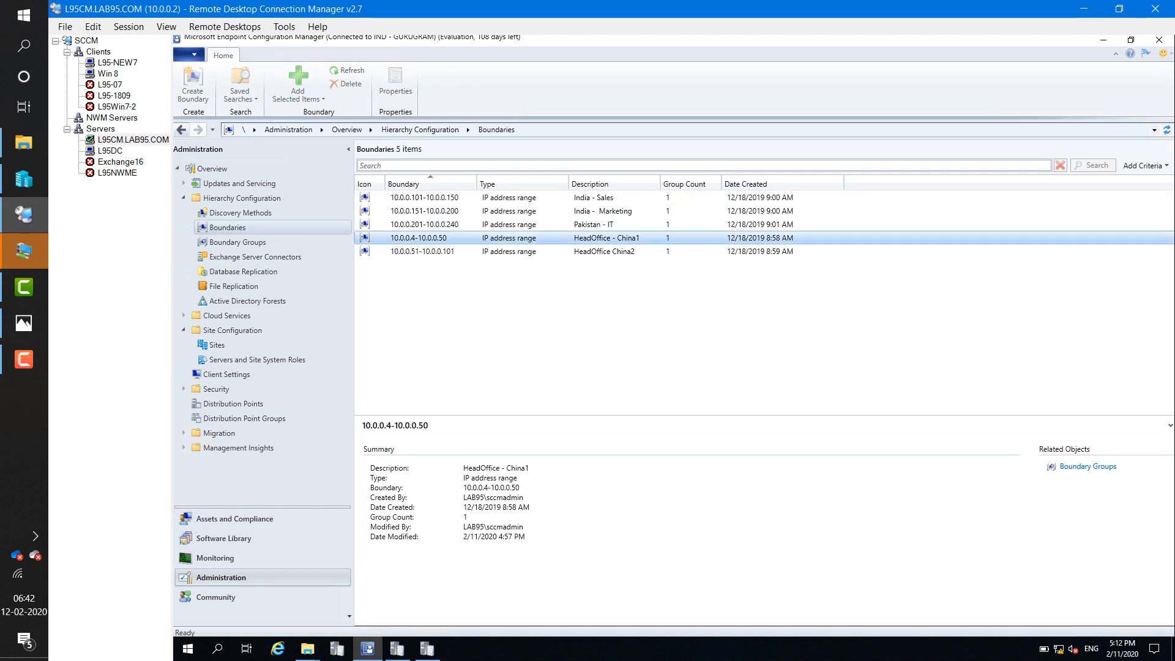
right_click(432, 238)
click(470, 292)
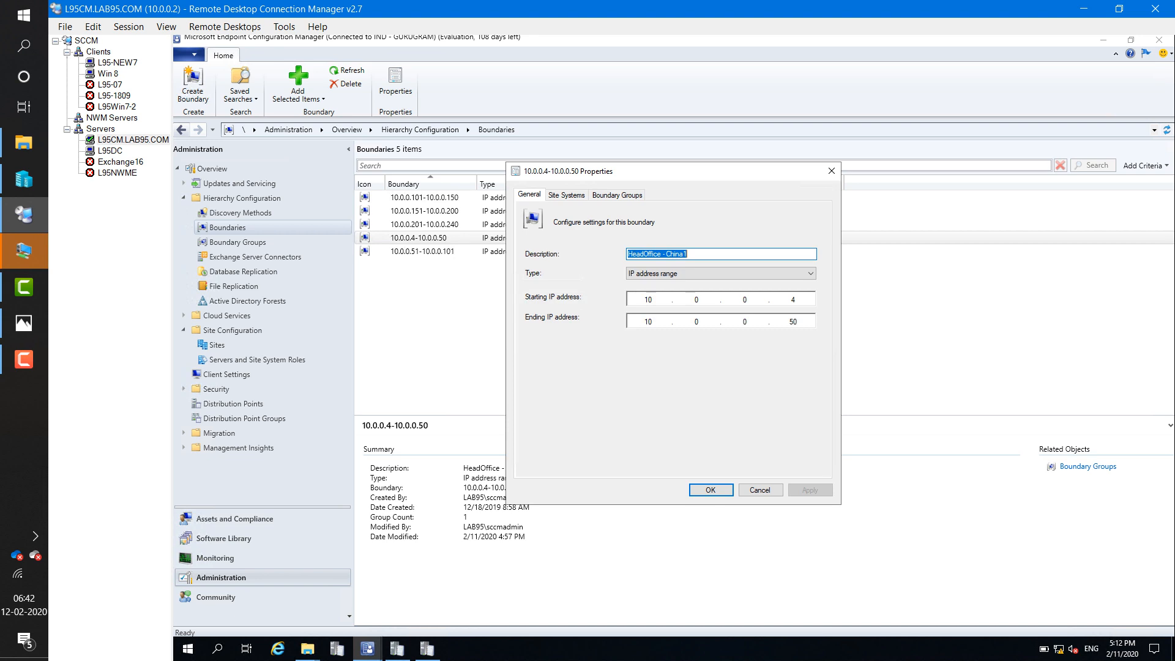
click(797, 299)
key(BackSpace)
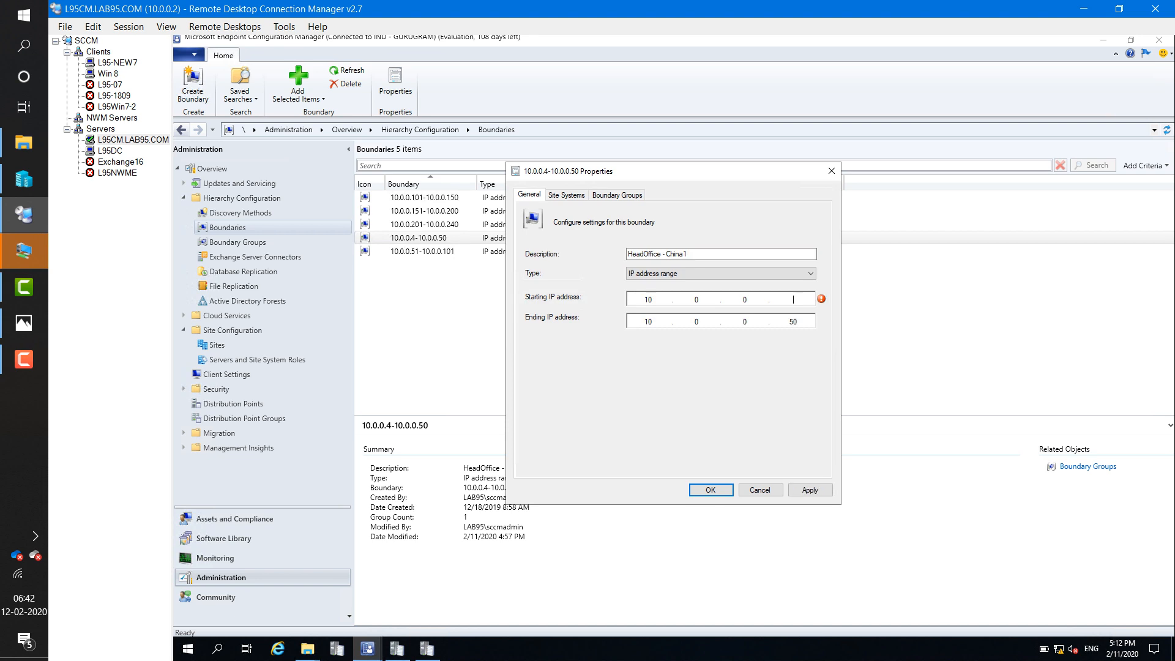
text(1)
click(809, 490)
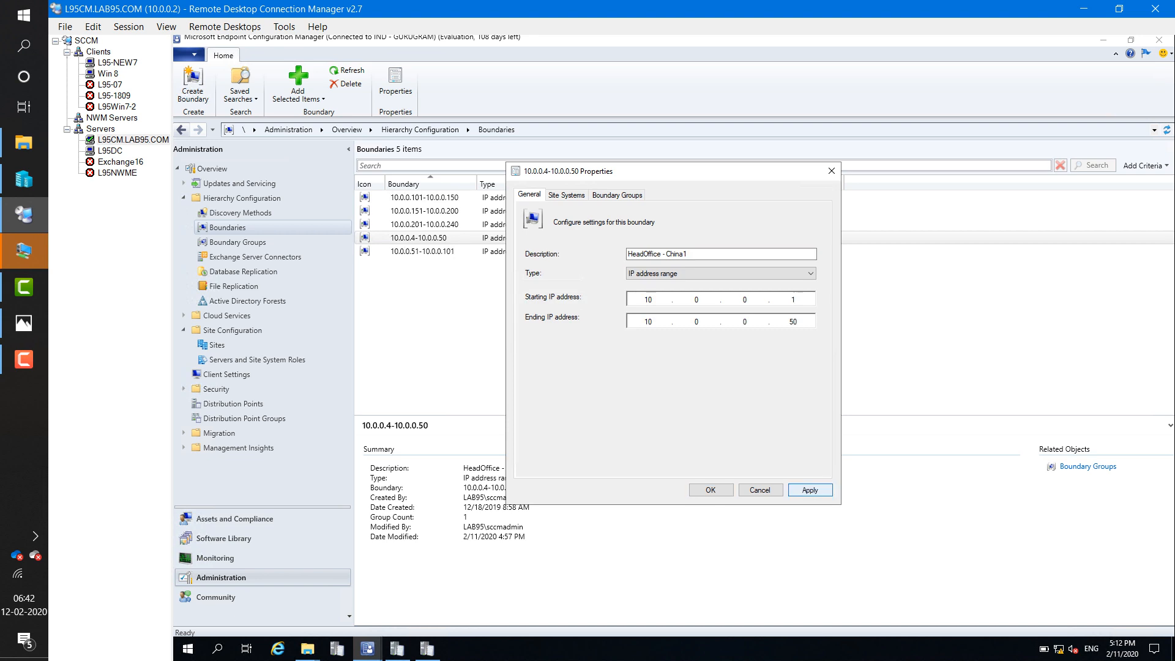
key(Return)
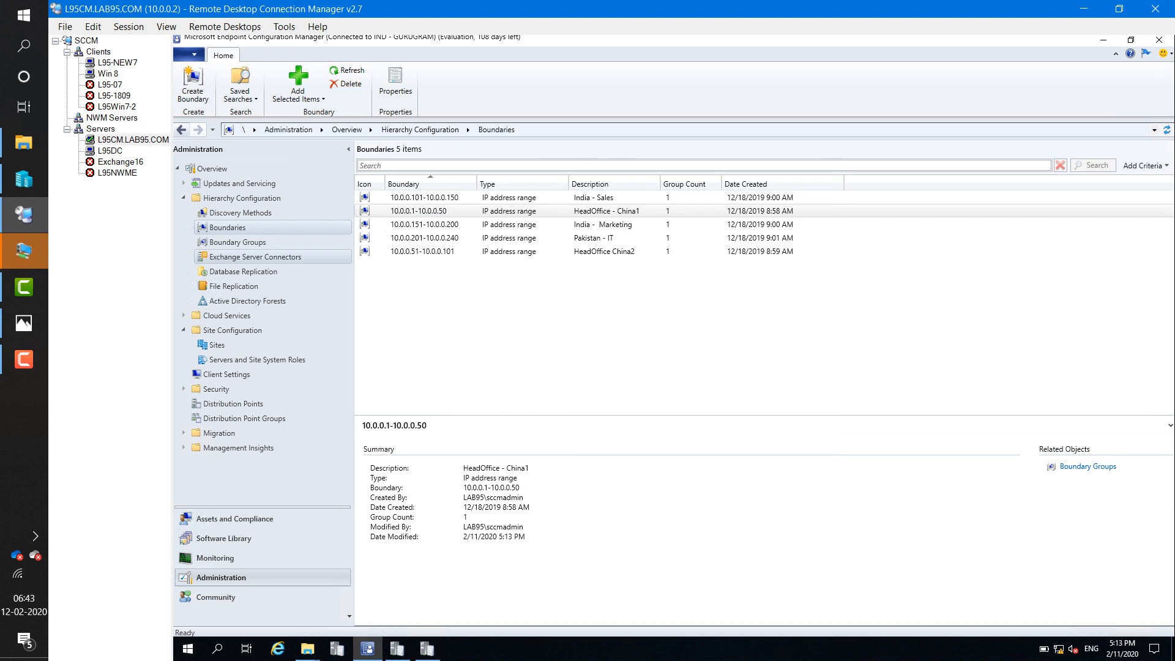
click(117, 62)
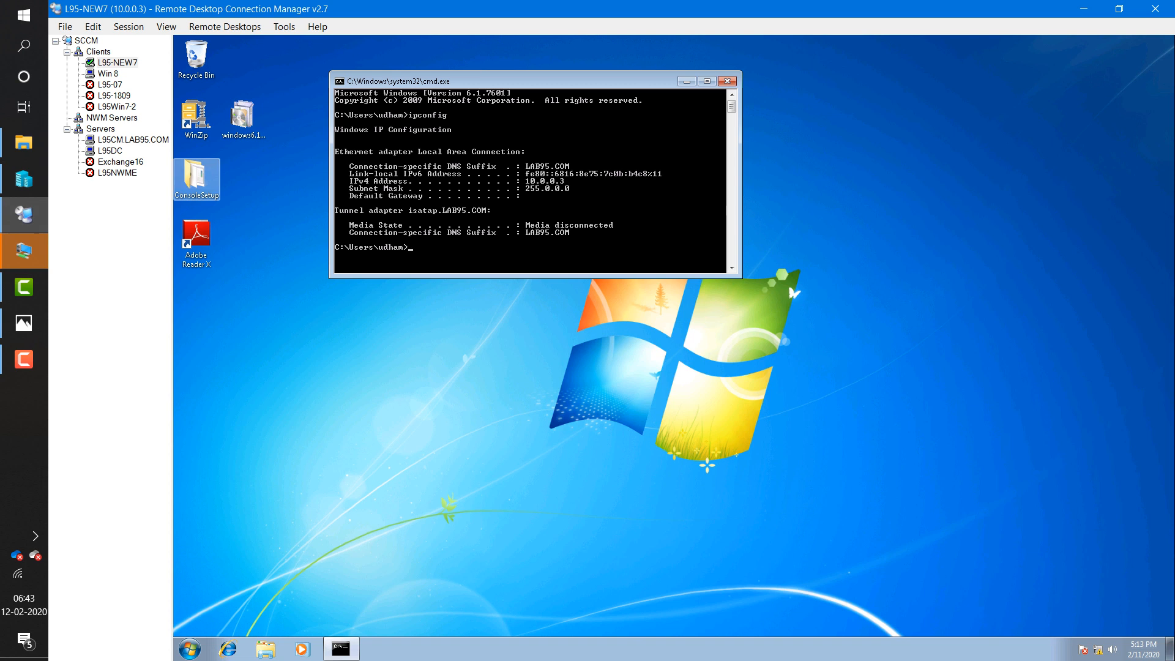
- On L95CM, recheck ccmsetup.log's fallback status point and status 101 entries, then open All Systems
click(133, 140)
click(427, 648)
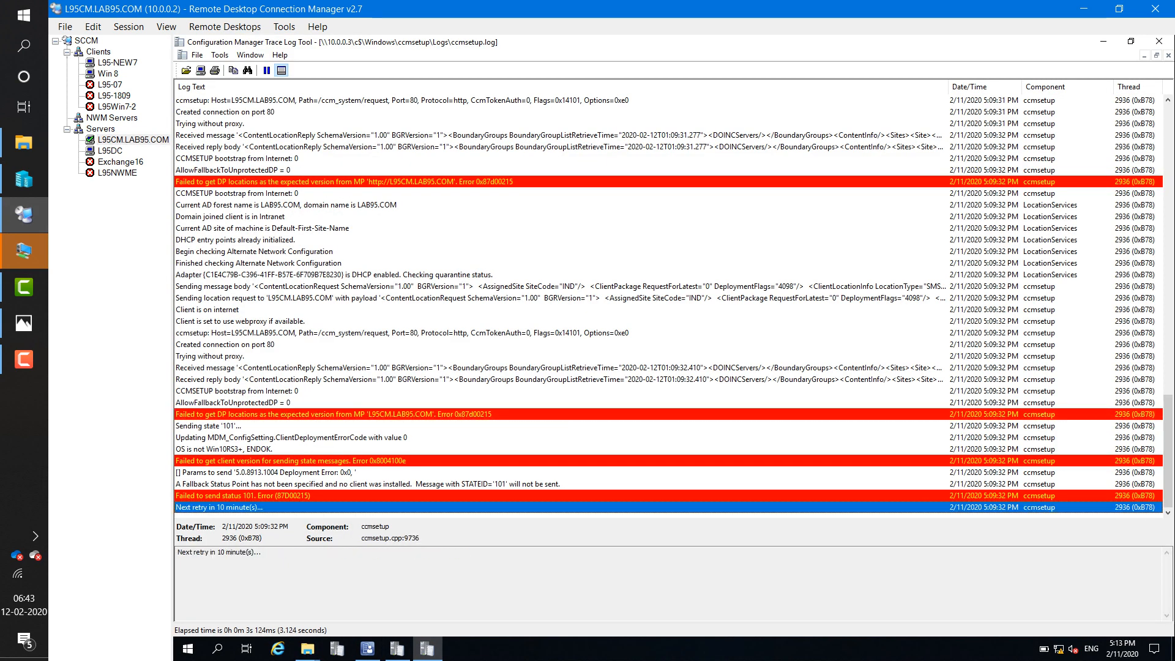
click(367, 484)
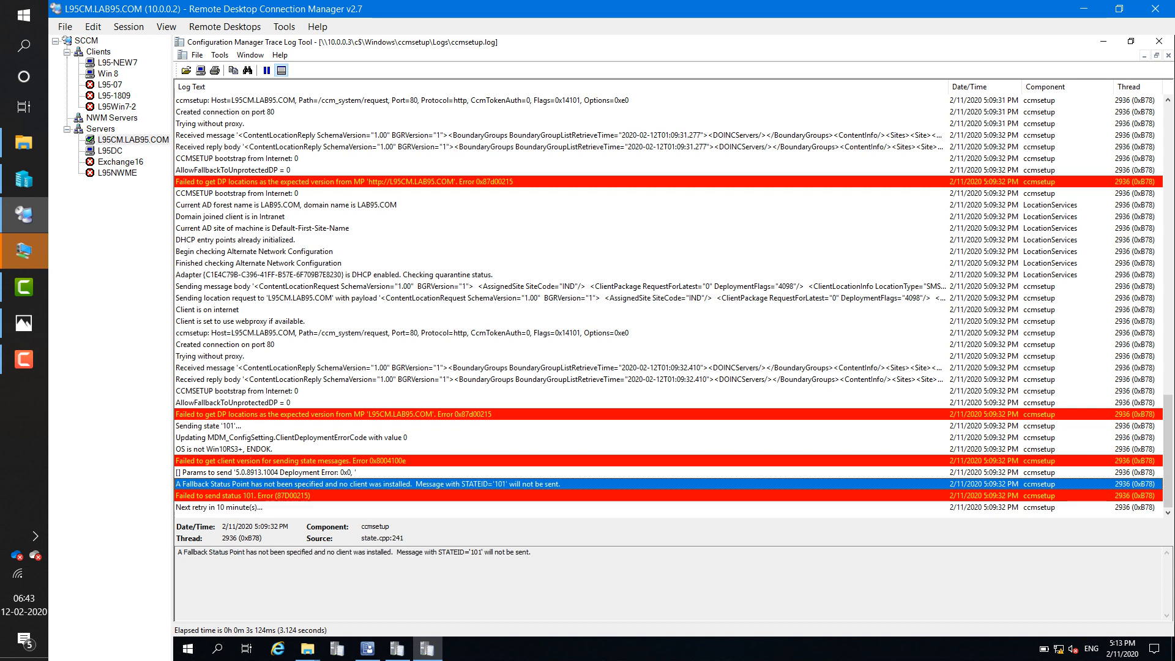
click(367, 496)
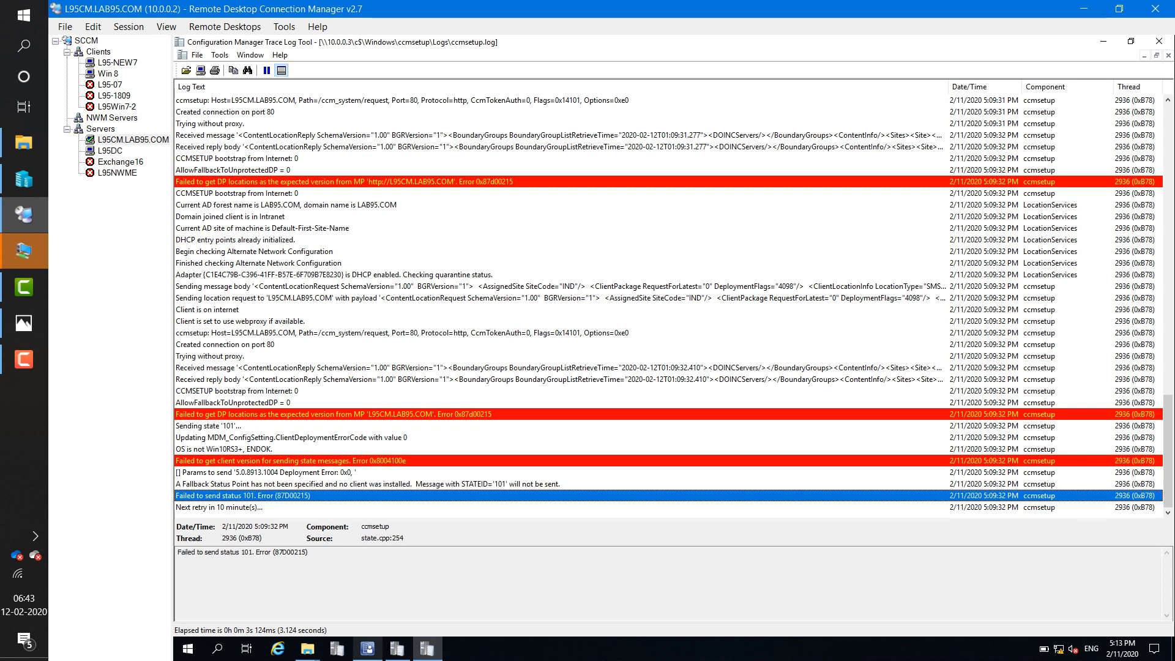
click(367, 648)
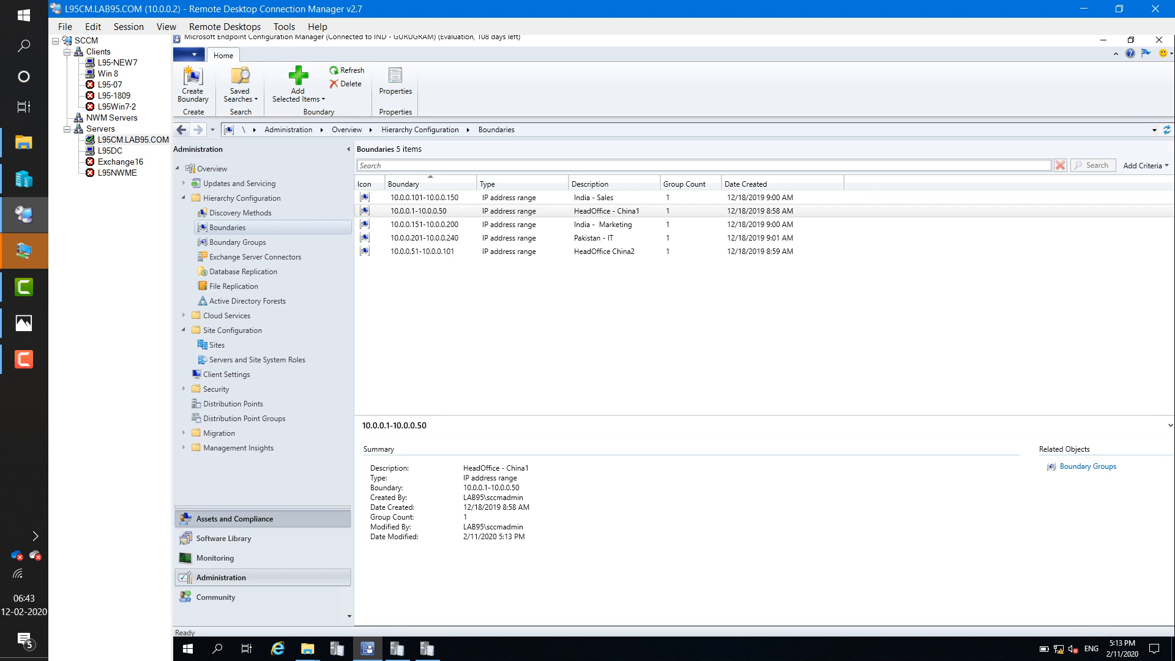
click(234, 518)
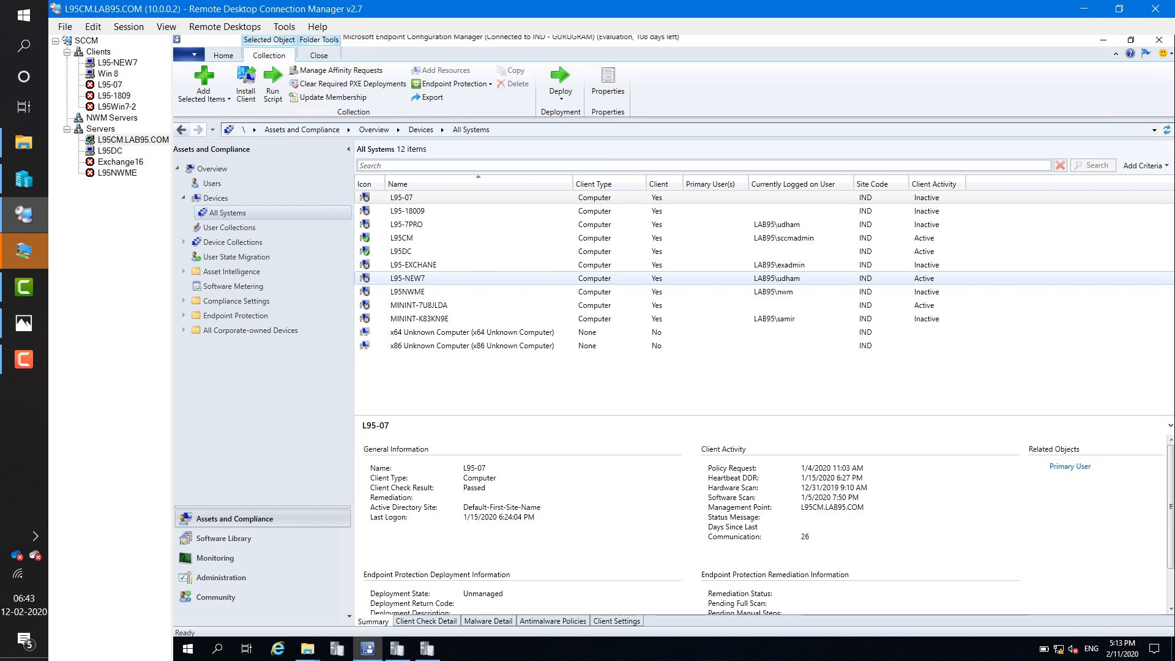
- Reinstall the client on L95-NEW7 with 'Always install the client software' checked, then reopen ccmsetup.log
click(407, 279)
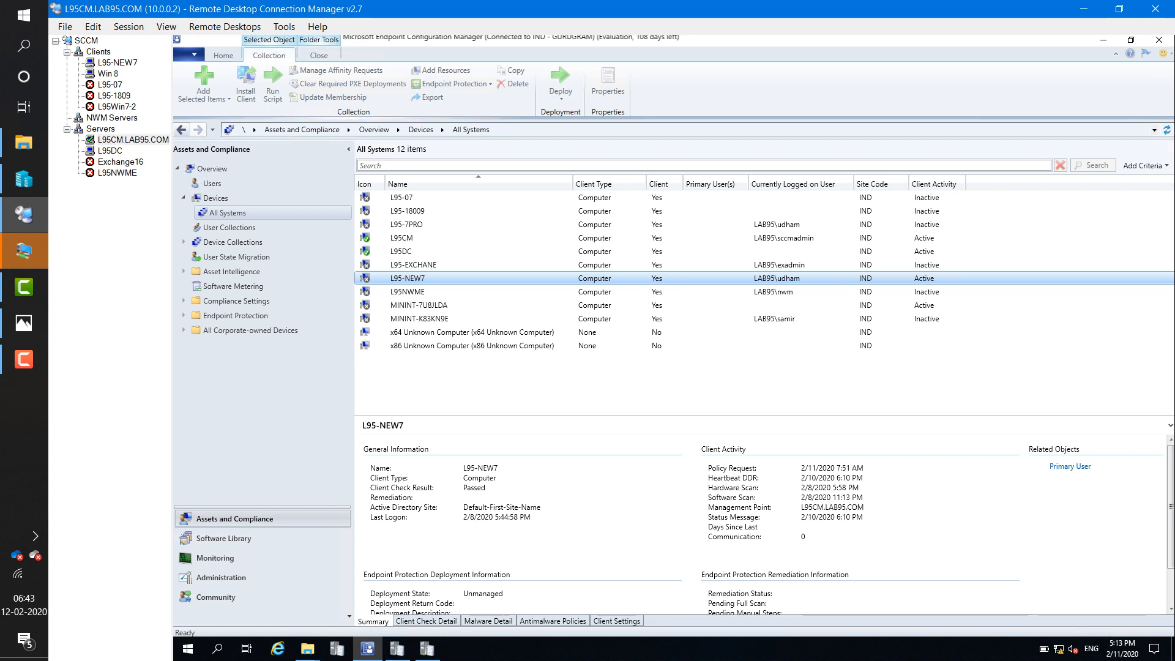
right_click(422, 278)
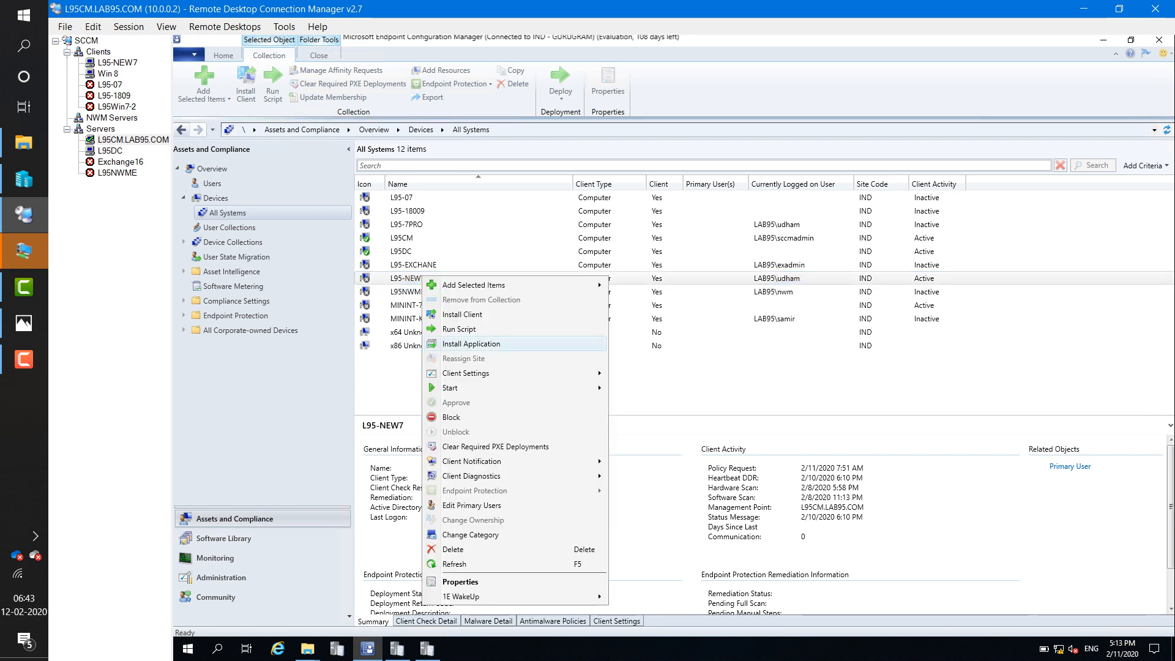
click(471, 344)
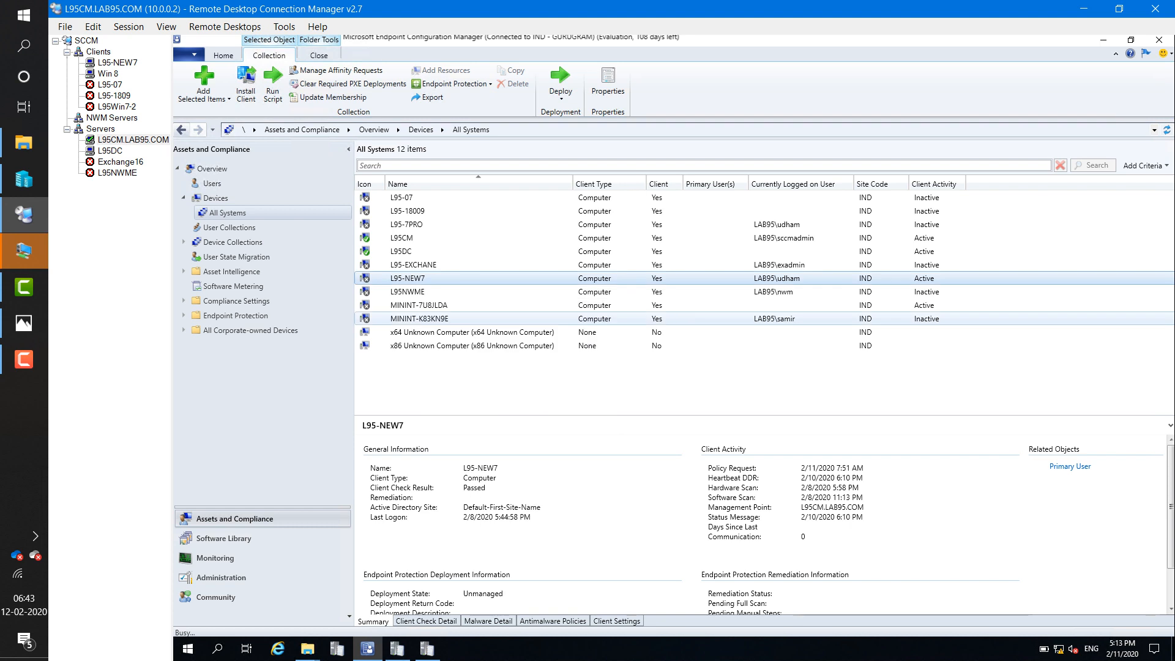
click(737, 501)
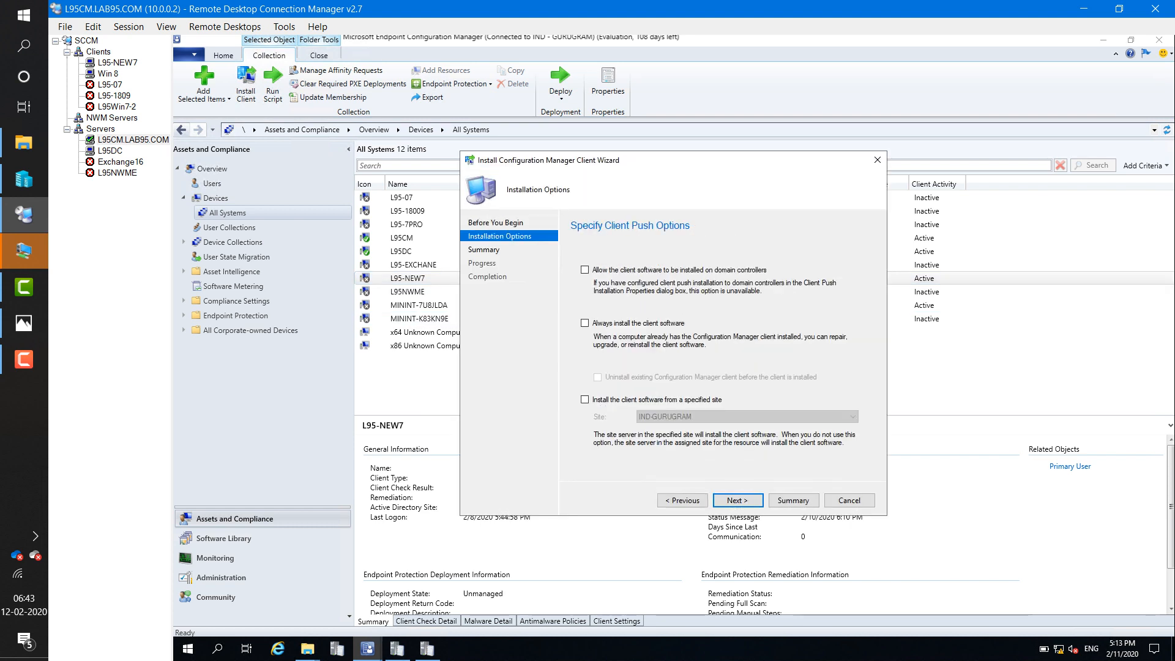
click(585, 323)
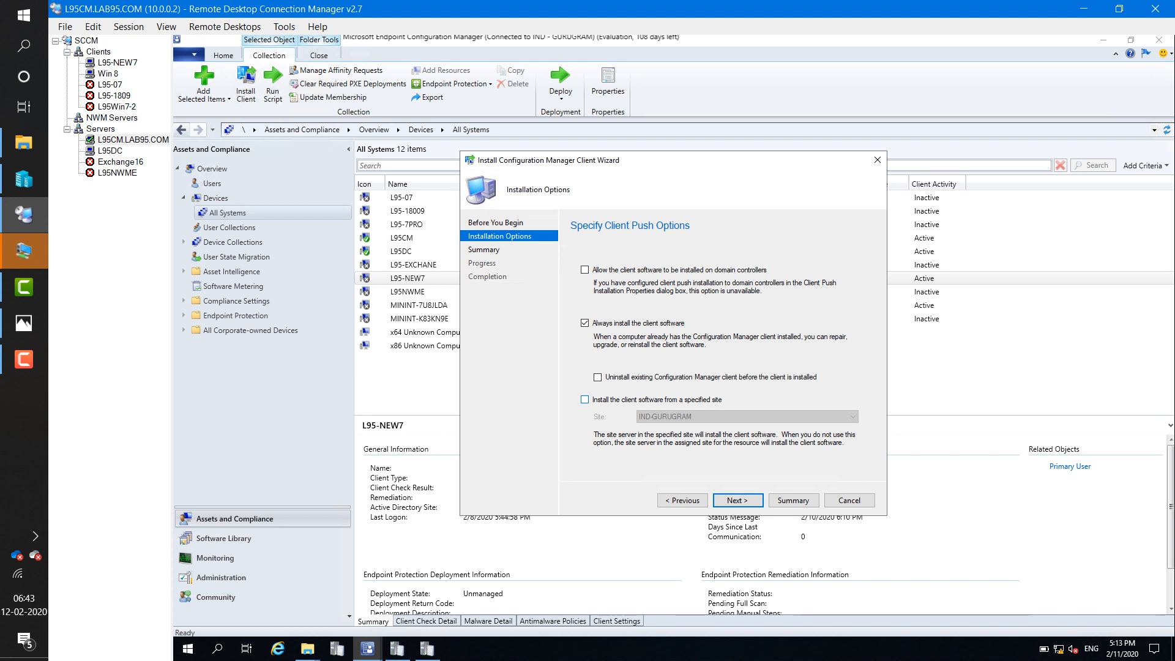
click(585, 400)
click(738, 501)
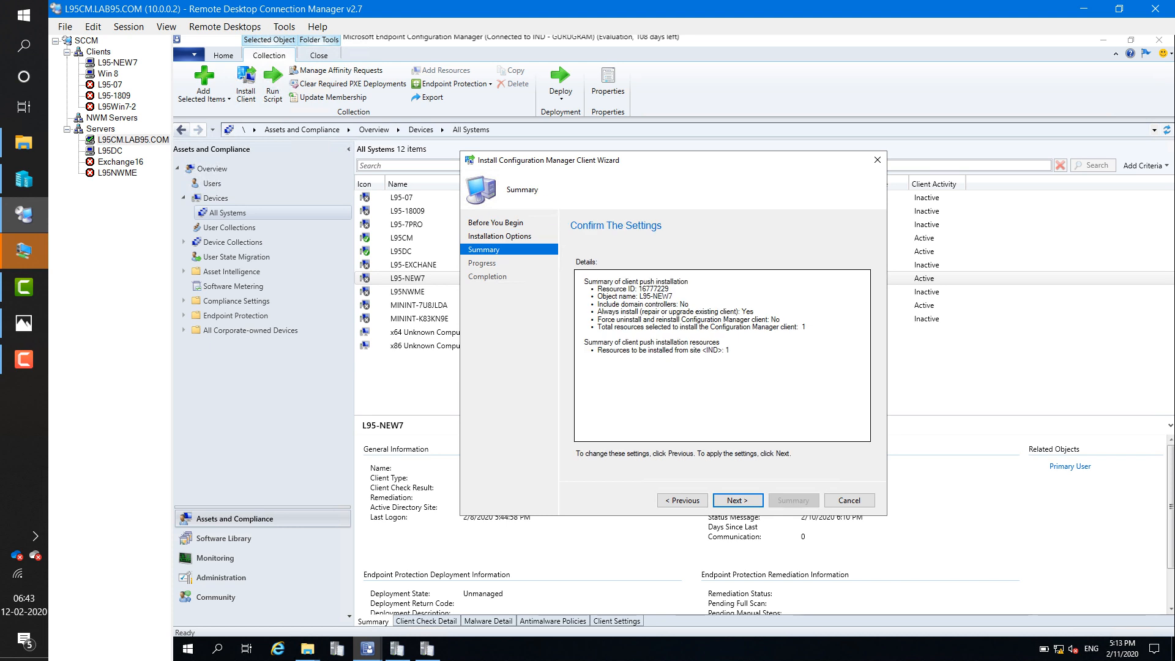
click(738, 501)
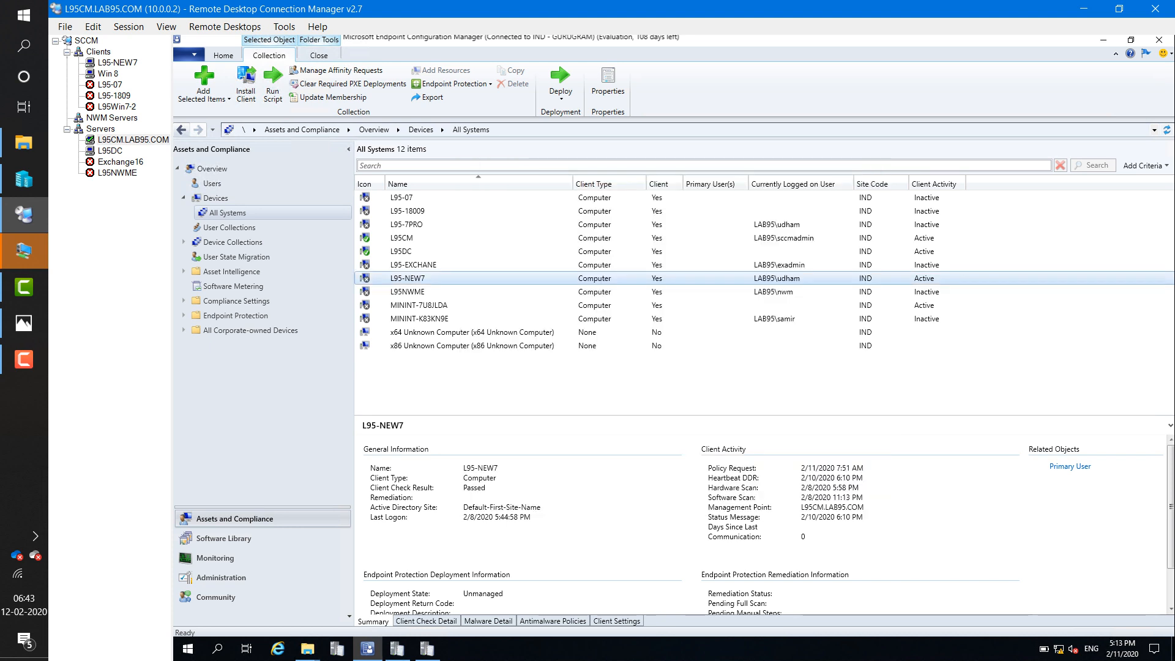
click(427, 649)
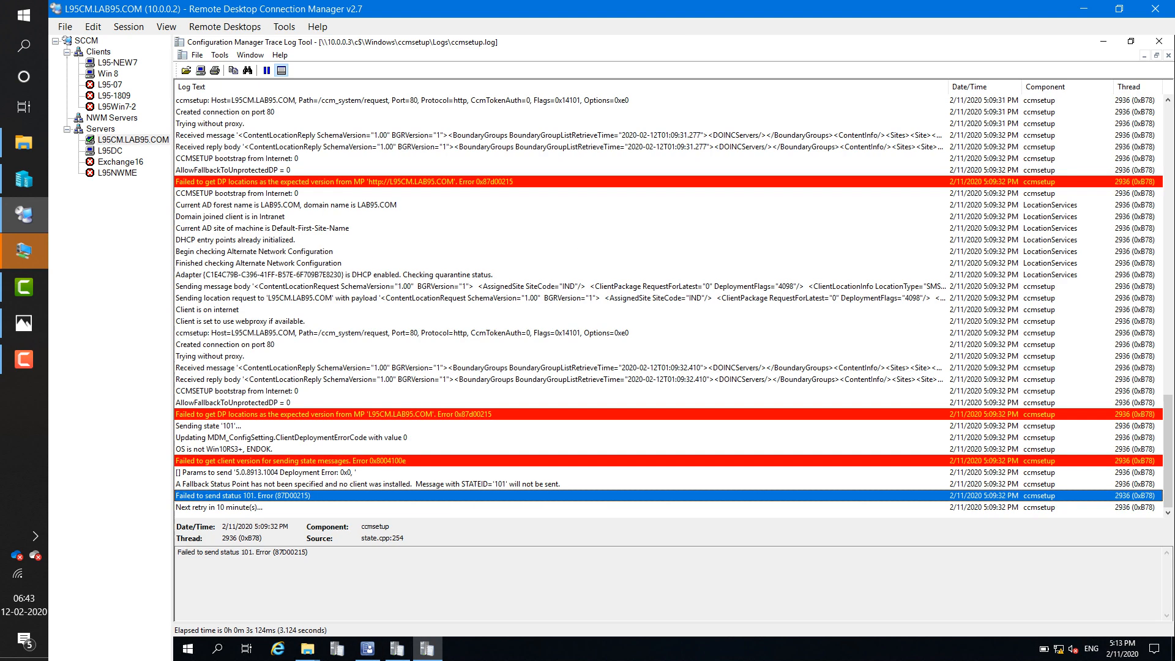
click(219, 507)
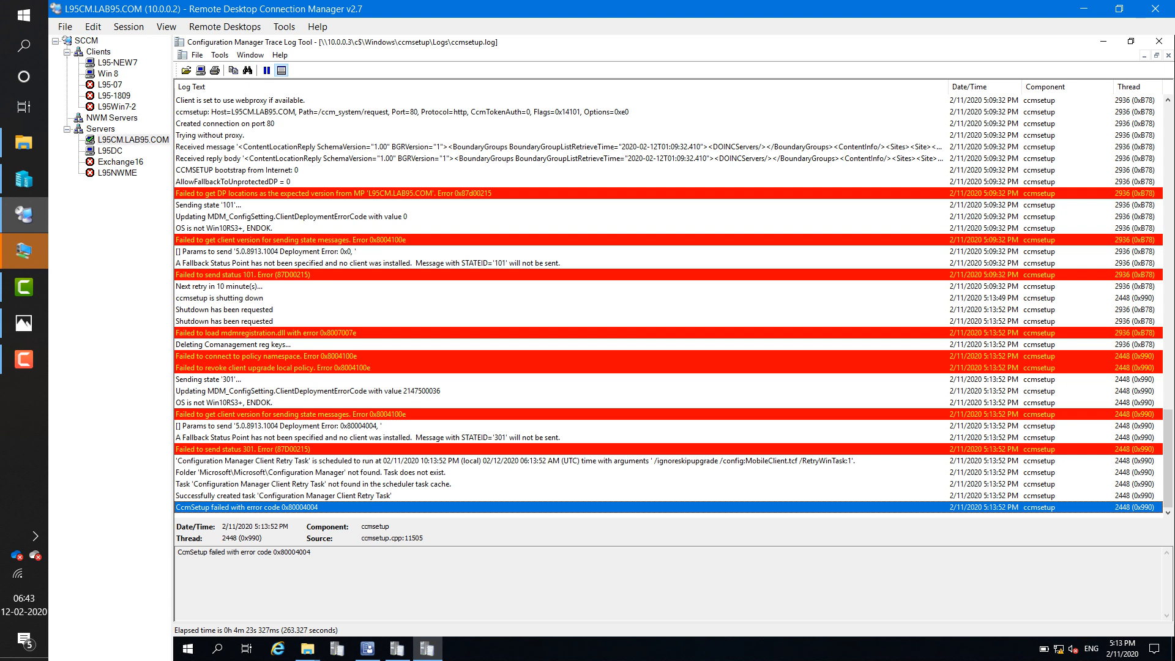
click(306, 321)
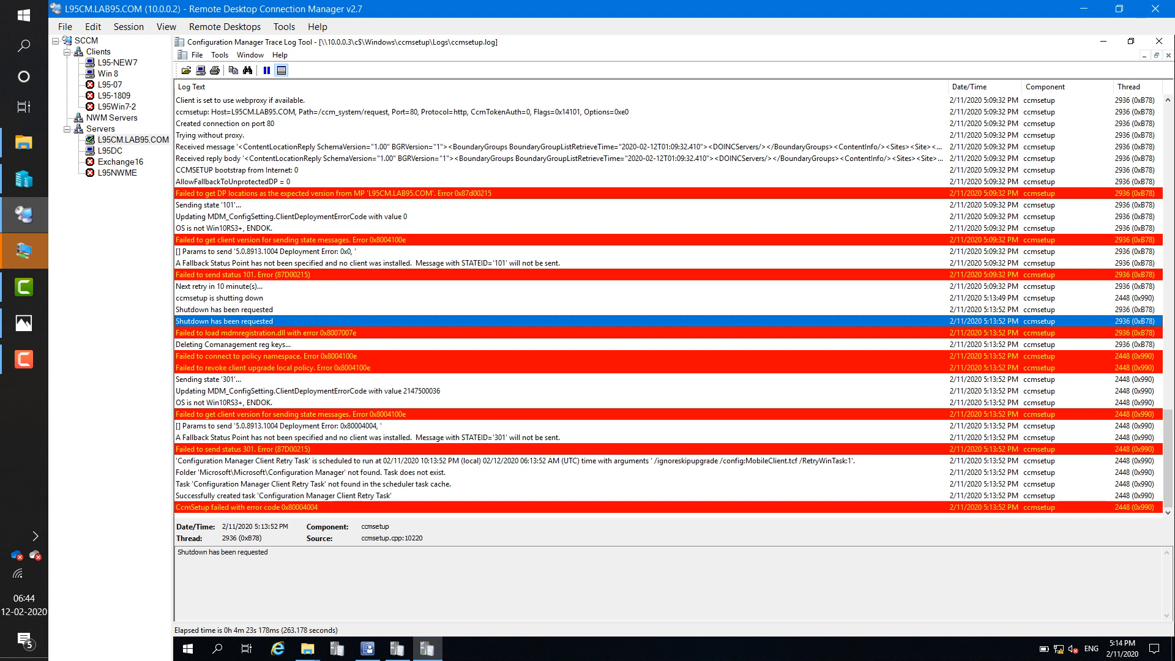
click(306, 310)
click(306, 321)
click(306, 333)
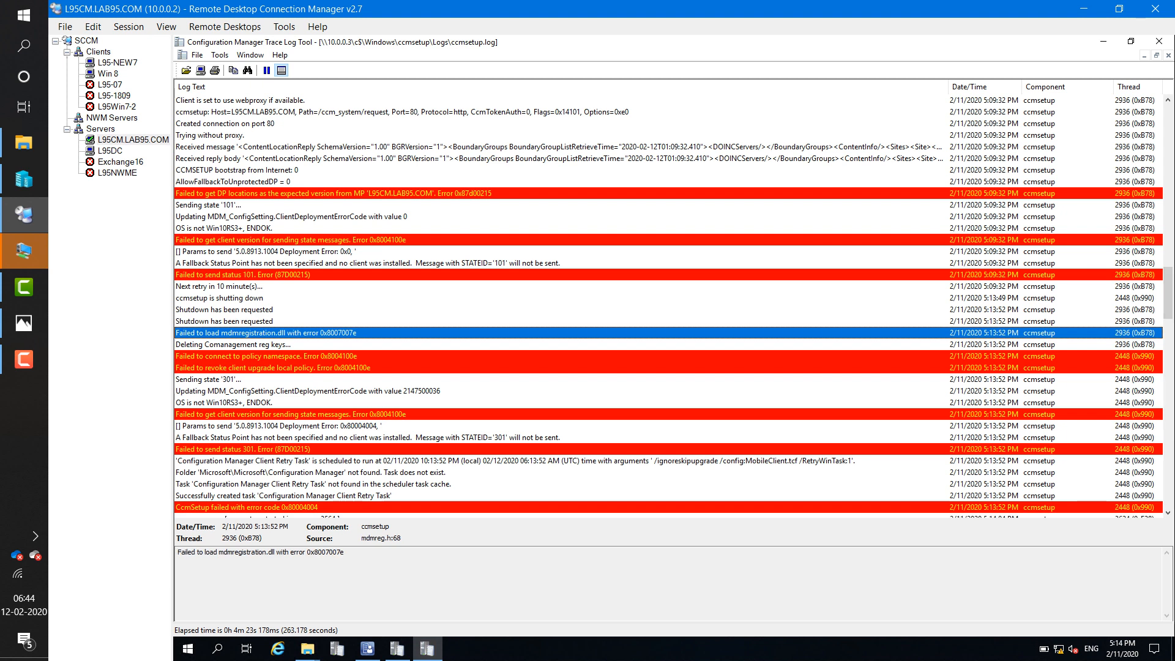
click(306, 367)
click(306, 379)
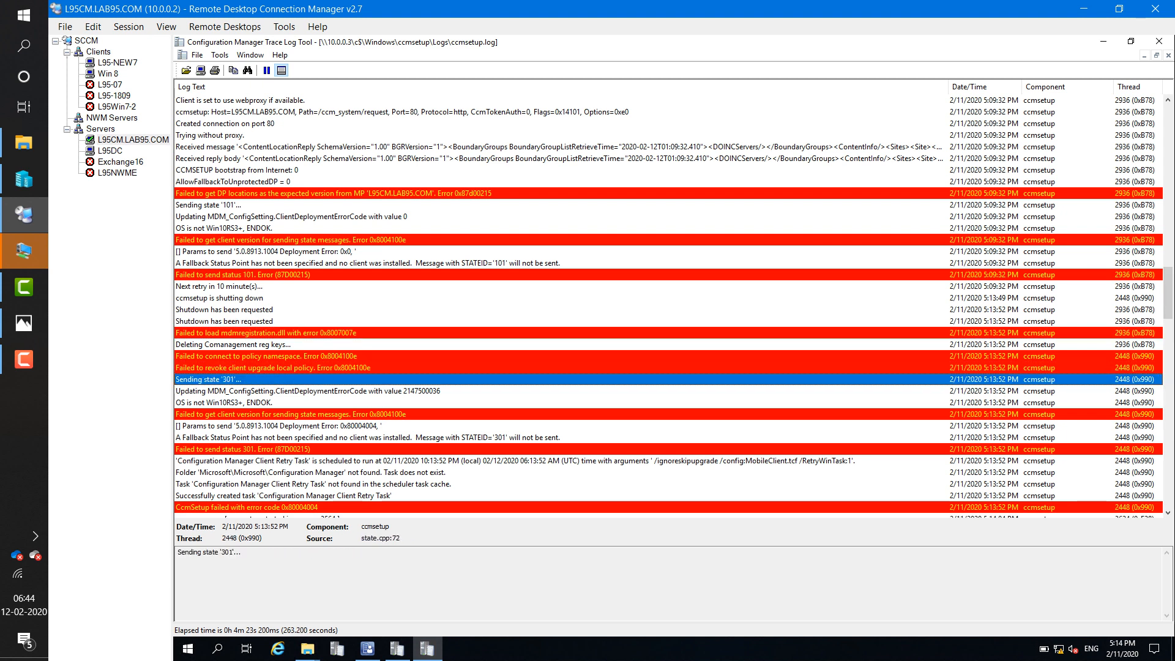
click(306, 415)
click(306, 437)
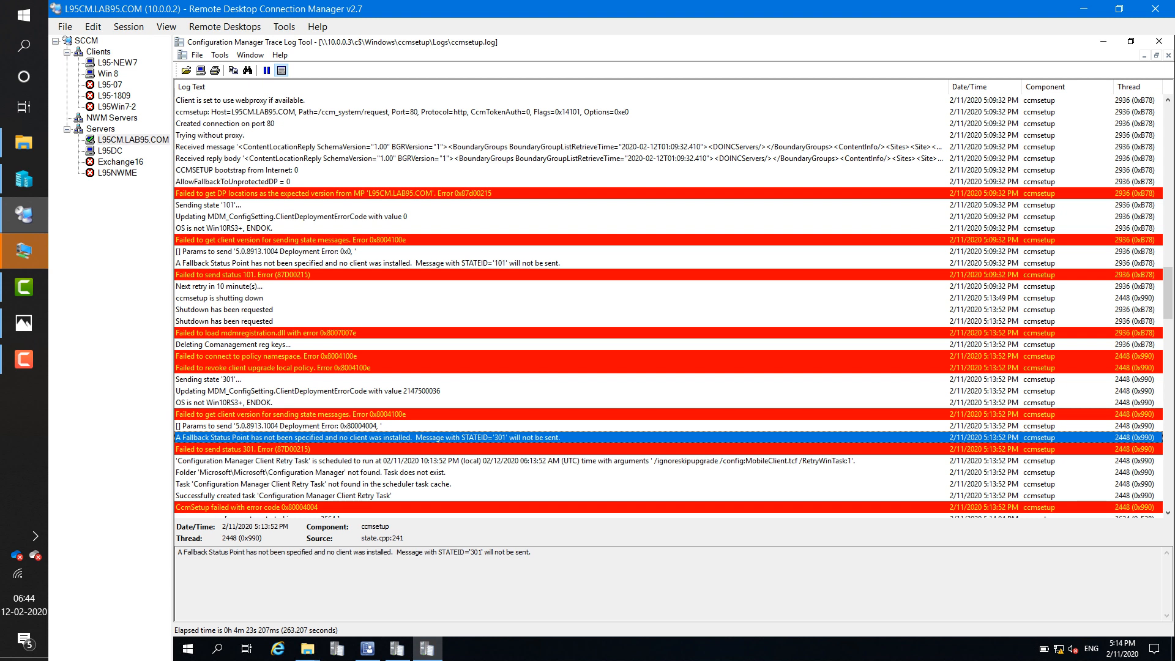
click(306, 449)
scroll(667, 306, down, 5)
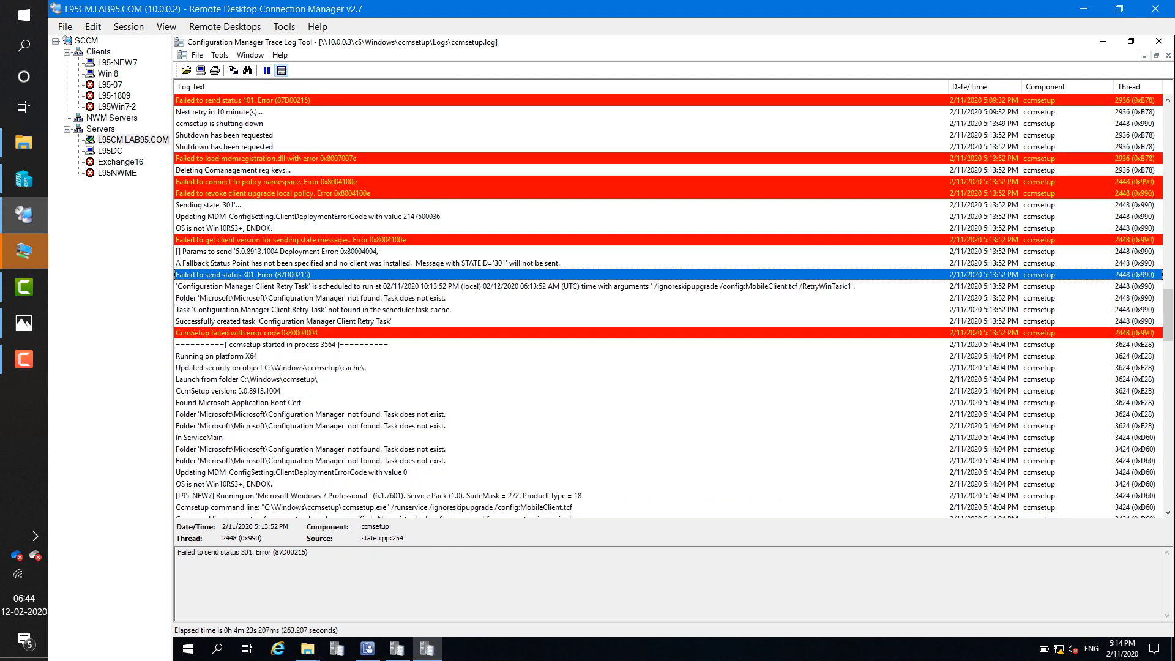
- Read the retried run's AAD on-boarding, management point and client version entries in ccmsetup.log
scroll(667, 306, down, 15)
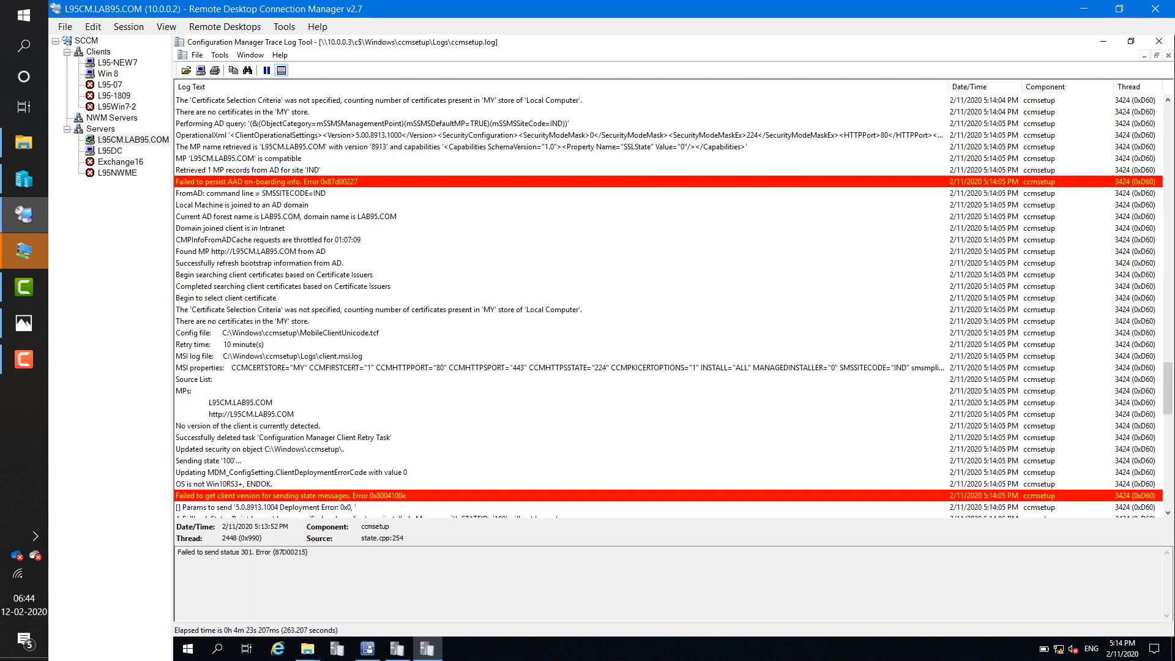
click(306, 182)
click(428, 135)
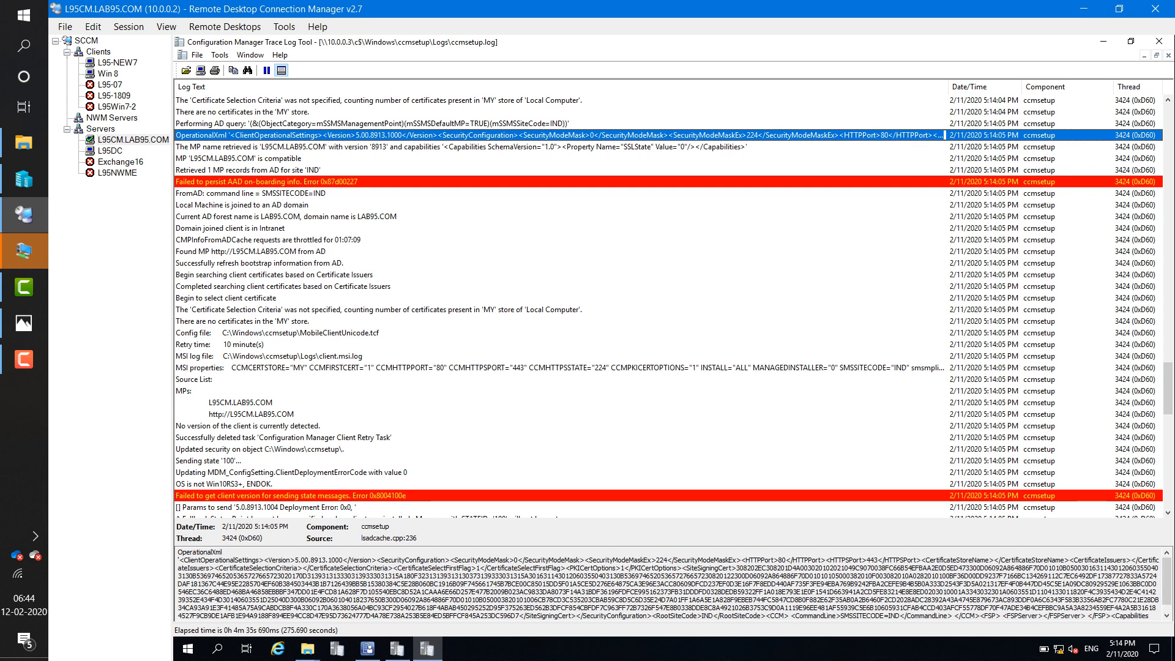
click(428, 147)
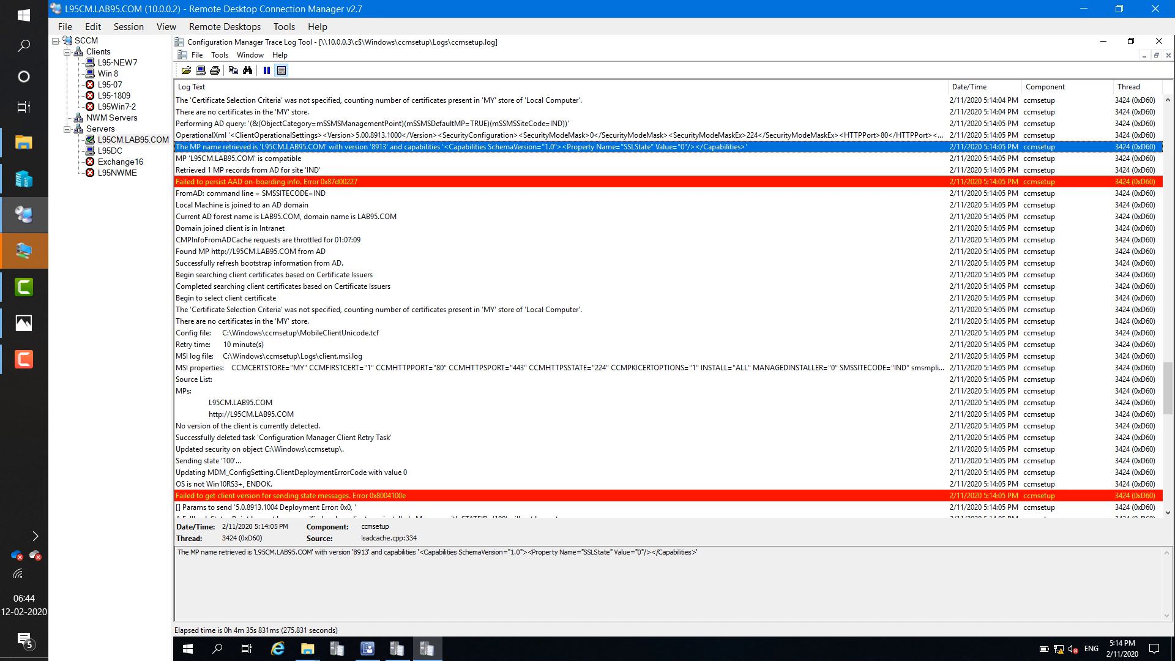
click(294, 414)
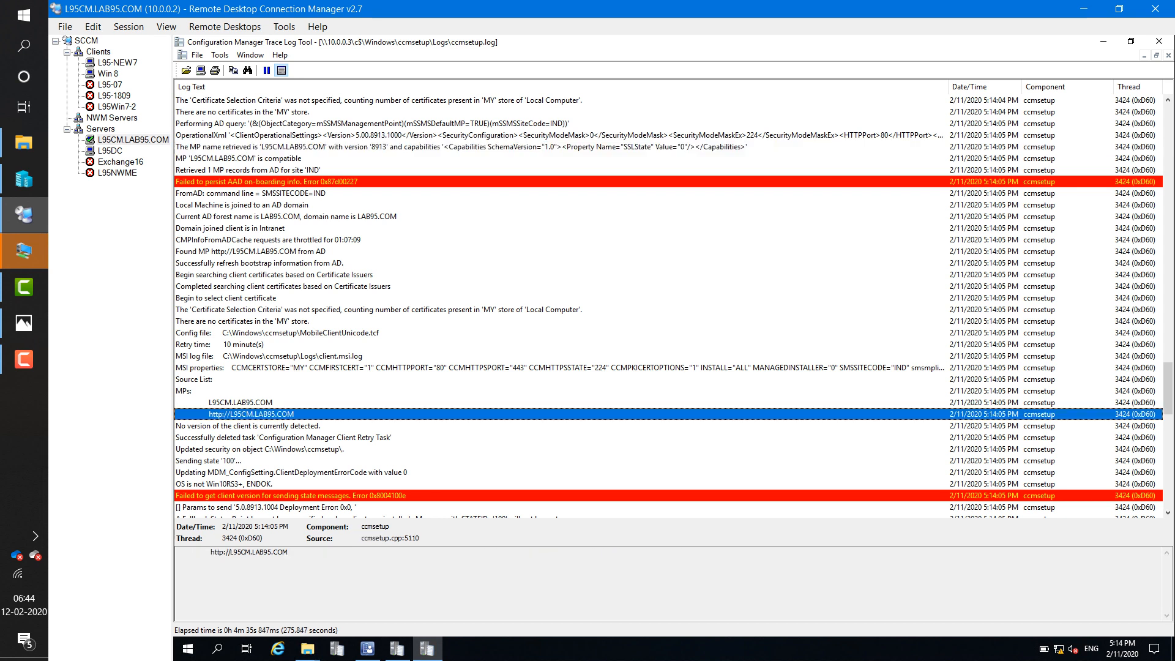
scroll(293, 422, down, 2)
click(293, 425)
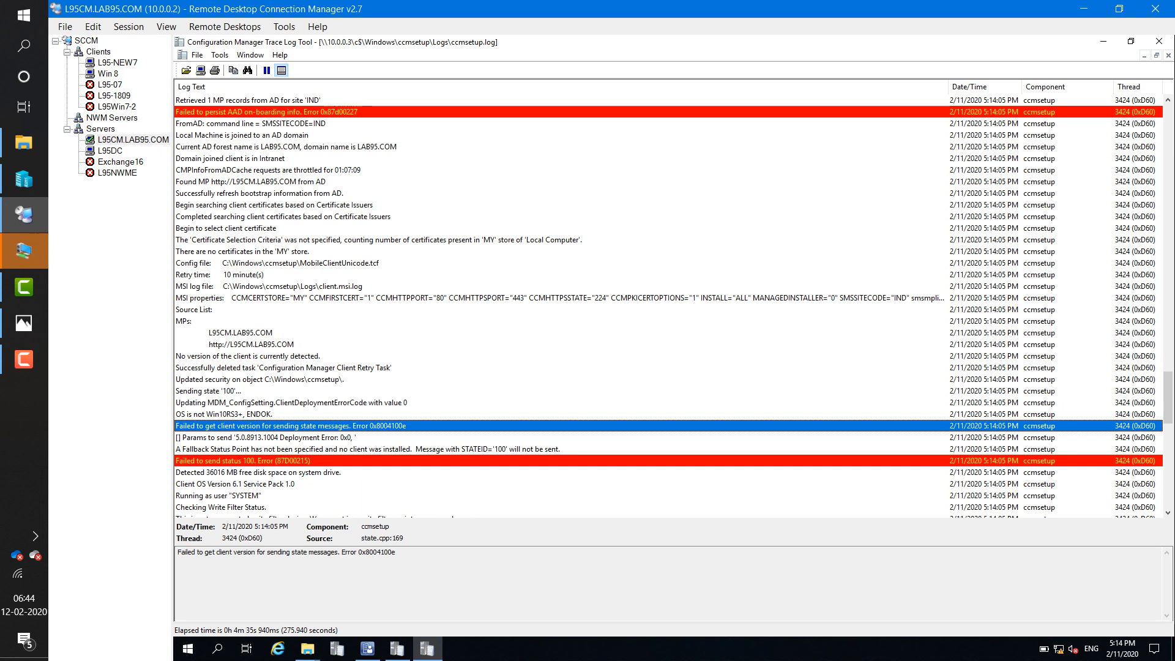
scroll(673, 305, down, 1)
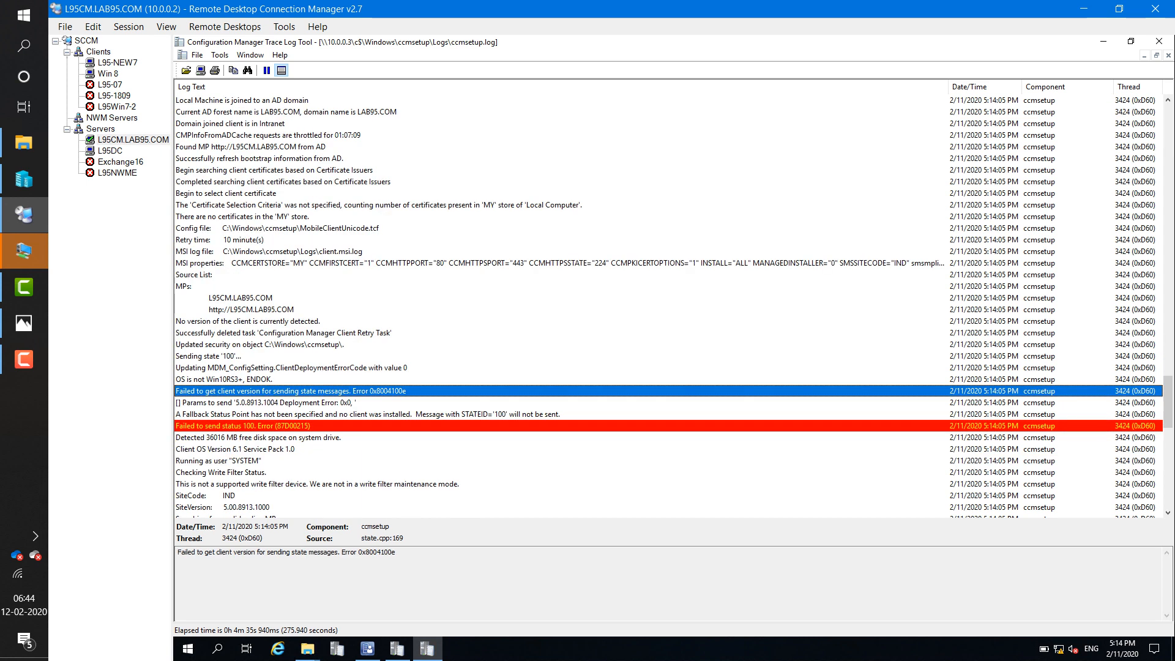
scroll(673, 306, down, 11)
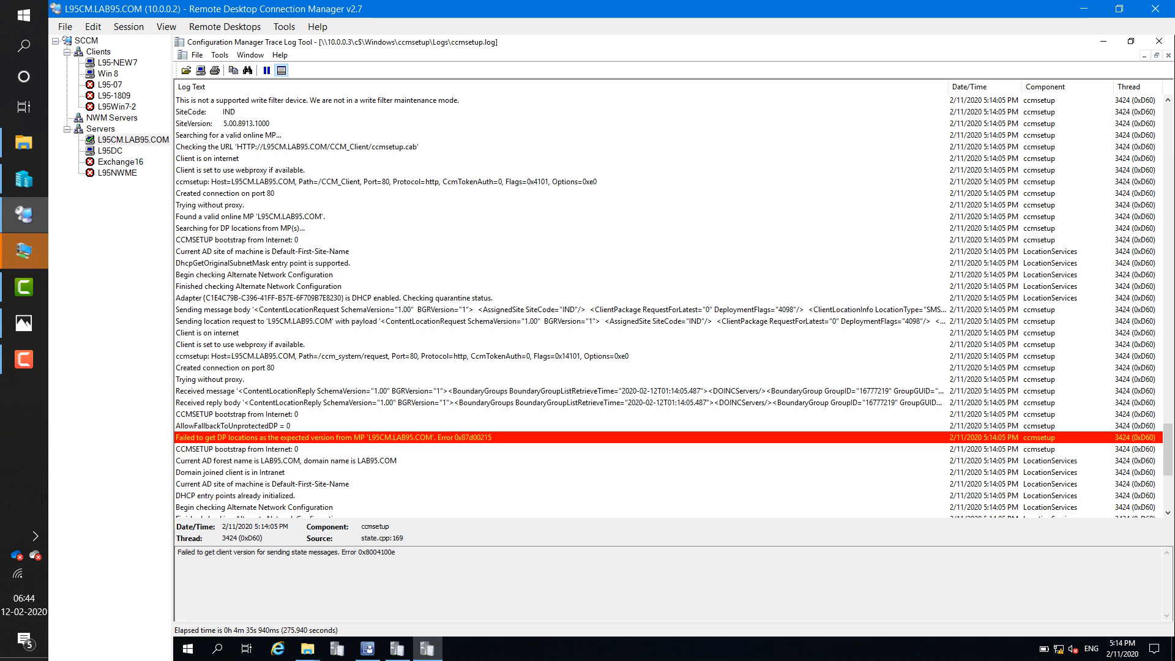
- Compare the 0x87d00215 DP-location errors, status 101 failure and next retry time, then return to the console
click(391, 438)
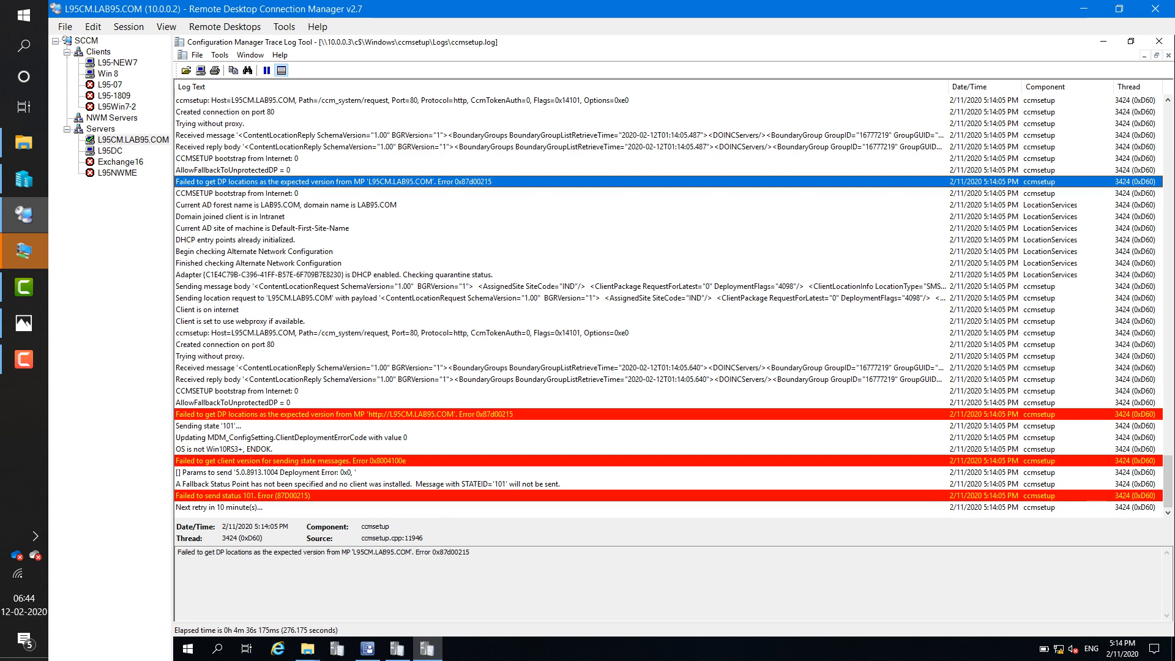
click(392, 414)
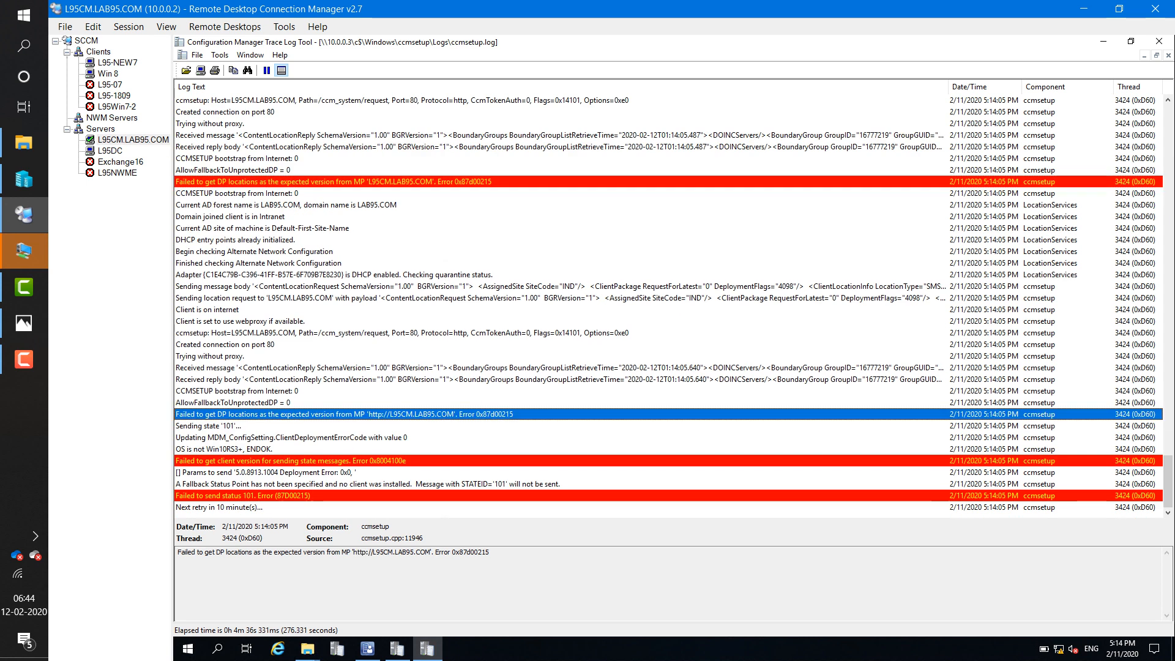
click(391, 460)
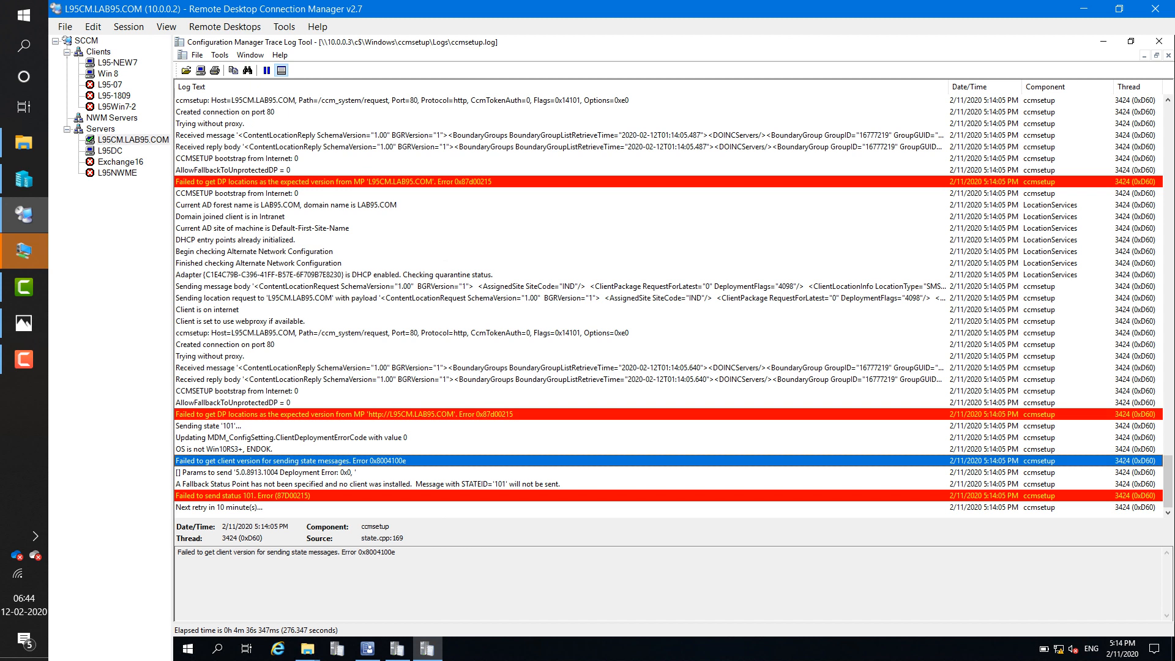
click(391, 495)
click(392, 461)
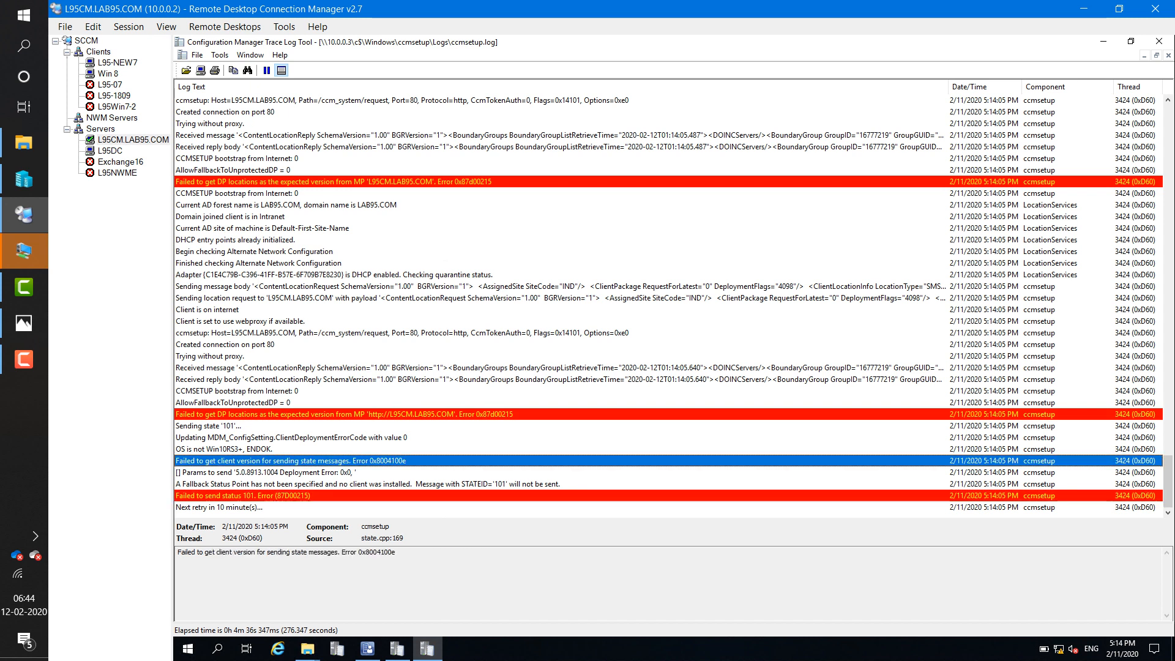
click(392, 414)
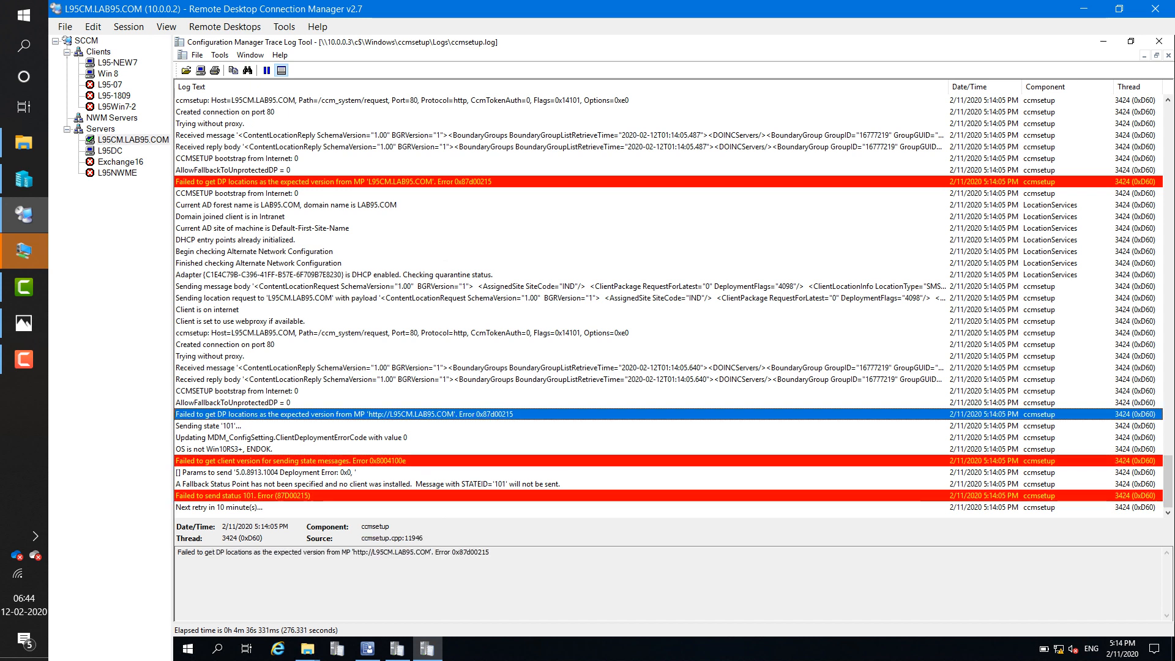
click(391, 495)
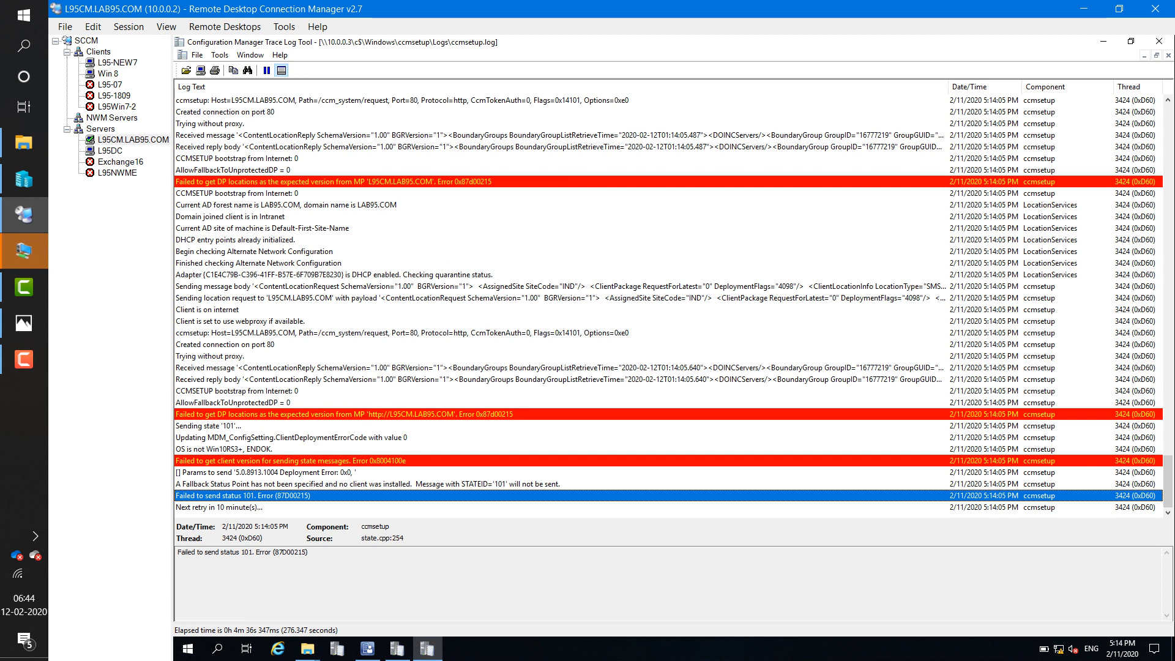
click(392, 508)
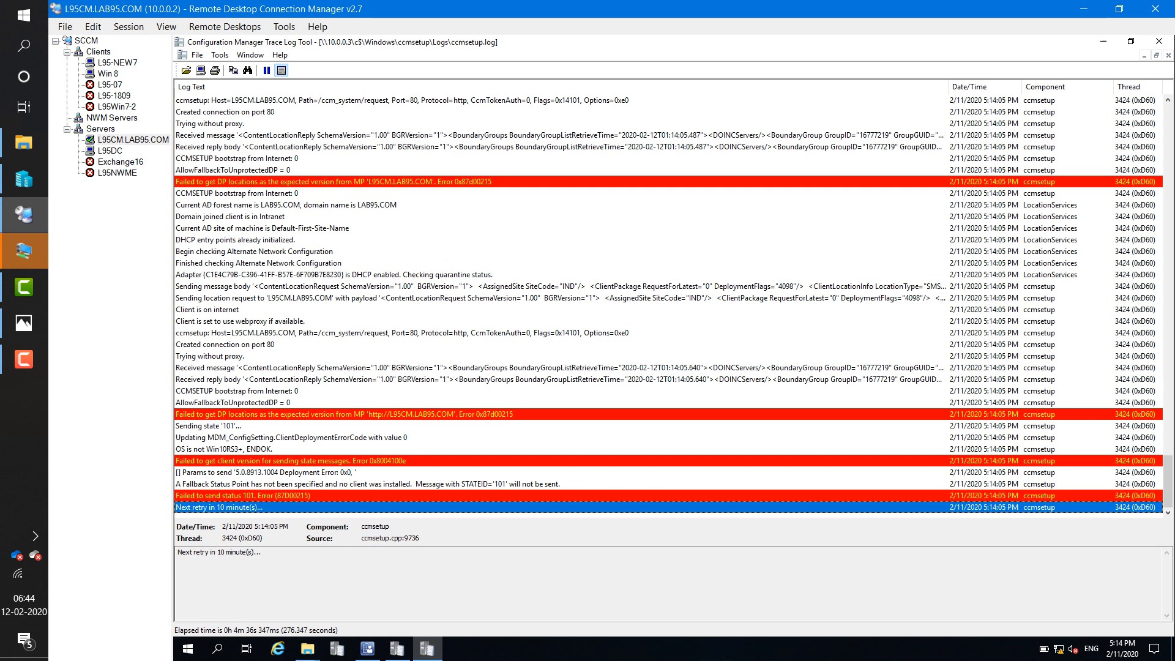
click(367, 649)
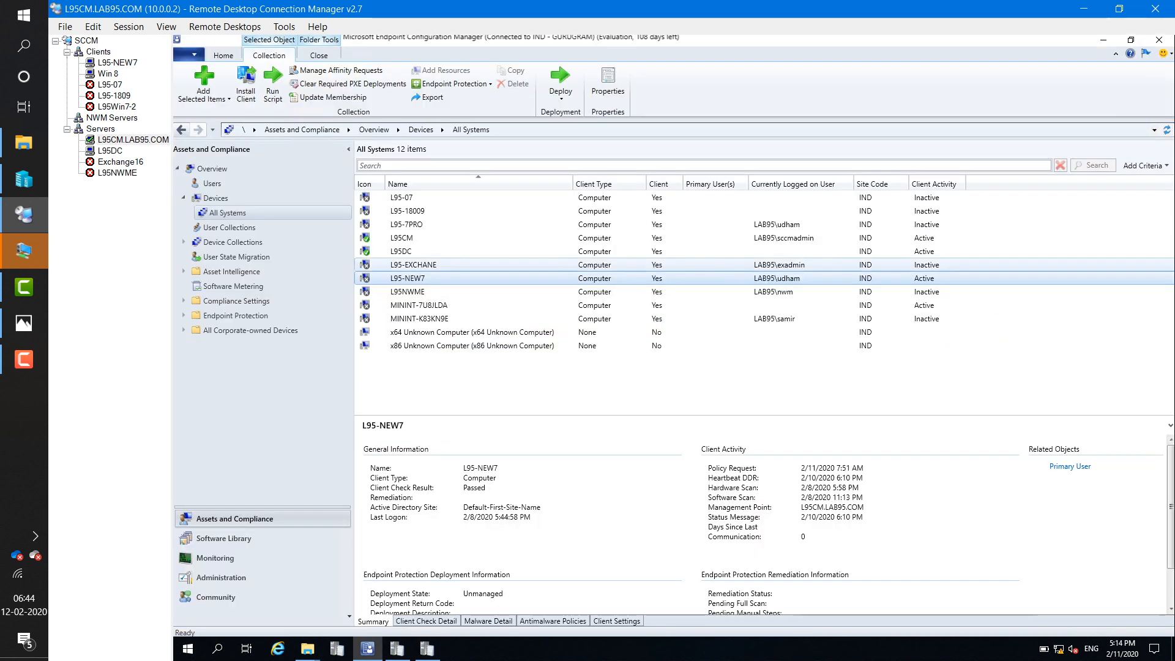
- Open the China boundary group's properties showing boundaries 10.0.0.1-10.0.0.50 and 10.0.0.51-10.0.0.101
click(221, 577)
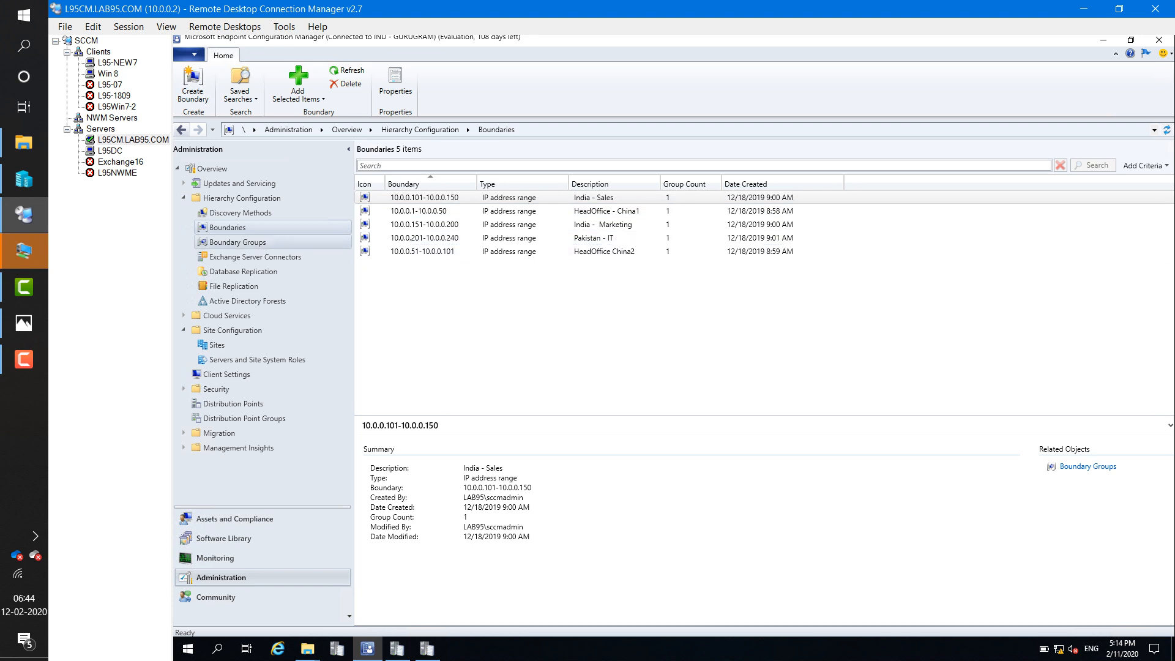
click(237, 241)
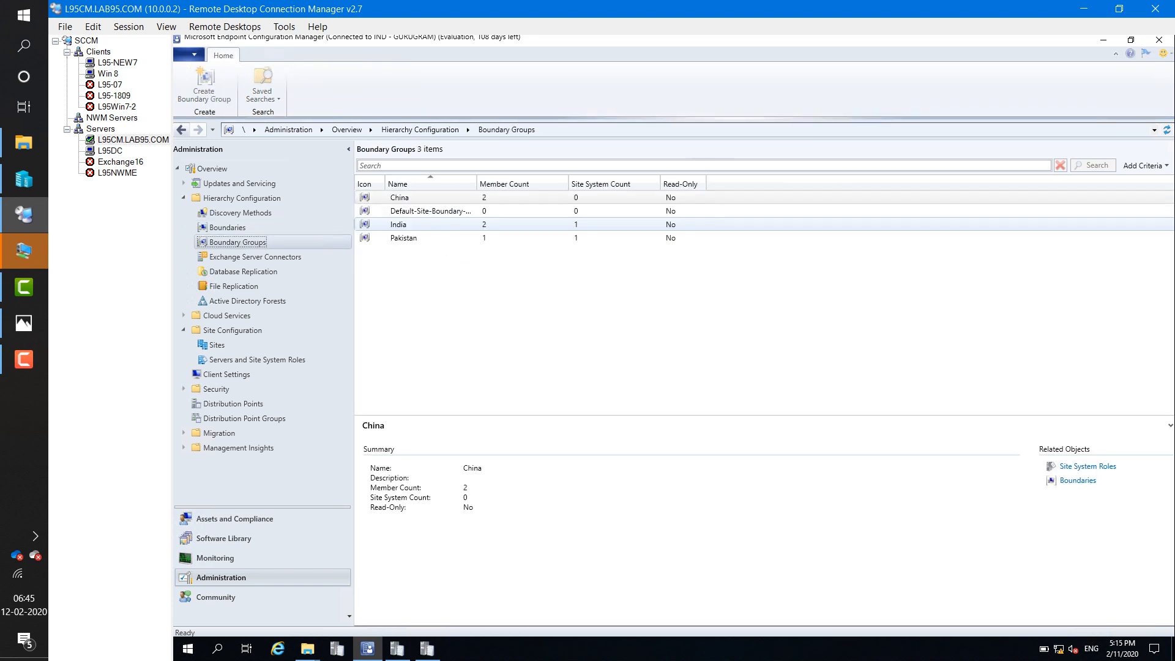
right_click(402, 197)
click(438, 270)
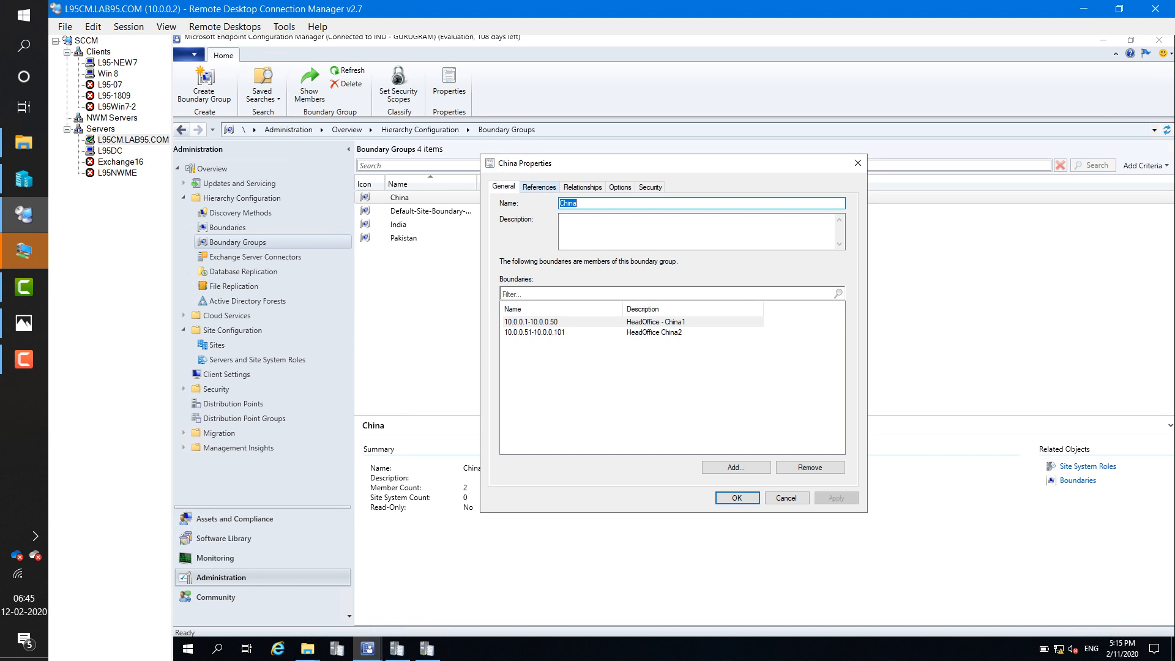
- Enable site assignment to IND-GURUGRAM for the China boundary group
click(538, 187)
click(511, 220)
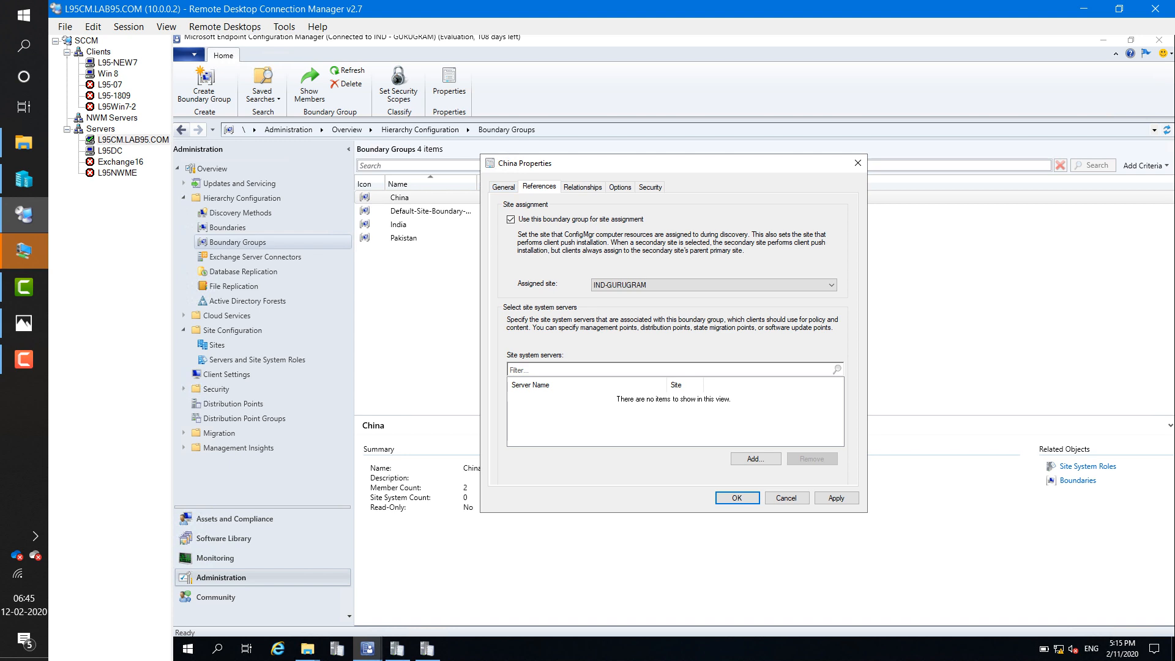
click(503, 186)
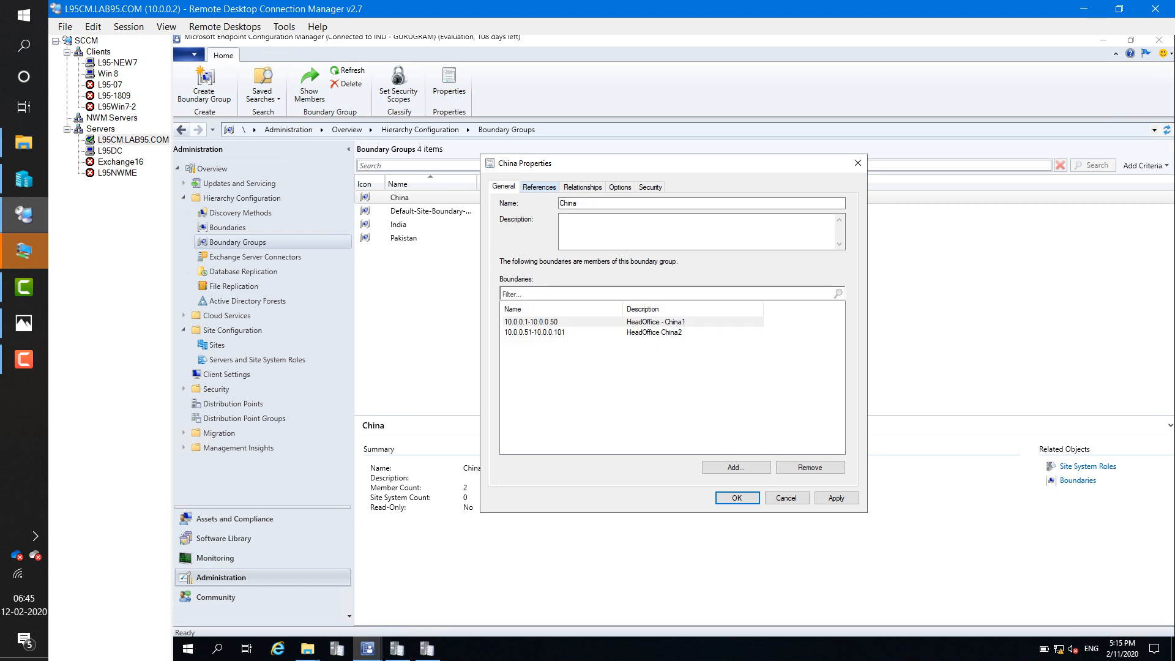
click(539, 186)
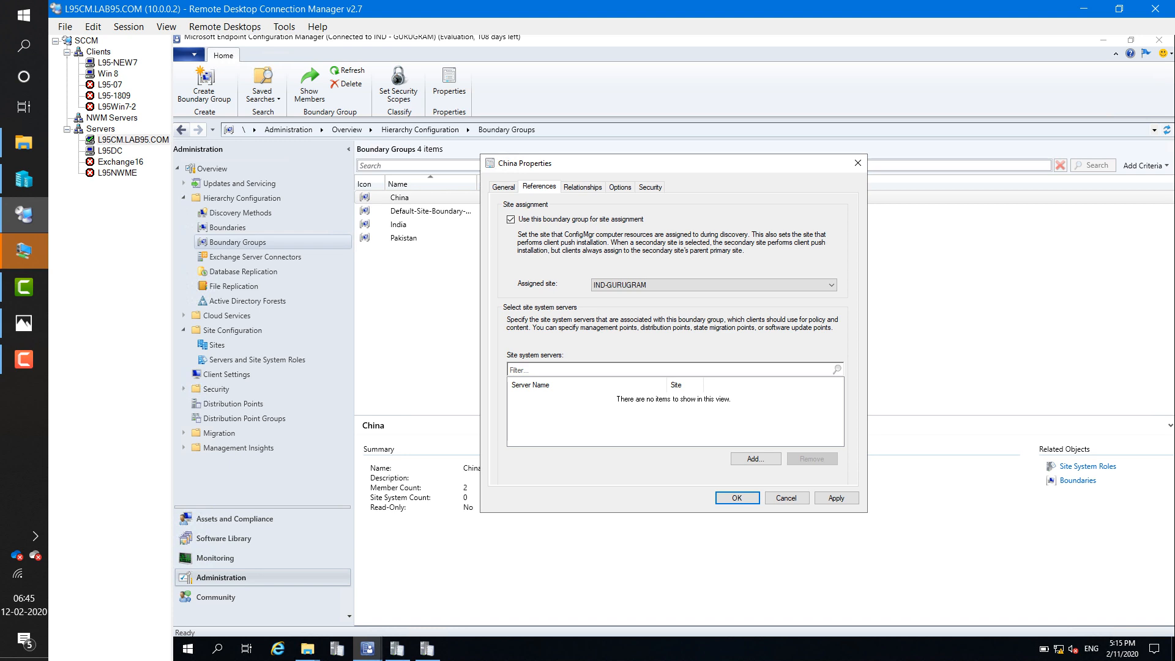
- Add \\L95CM.LAB95.COM as China's site system server and apply the changes
click(755, 458)
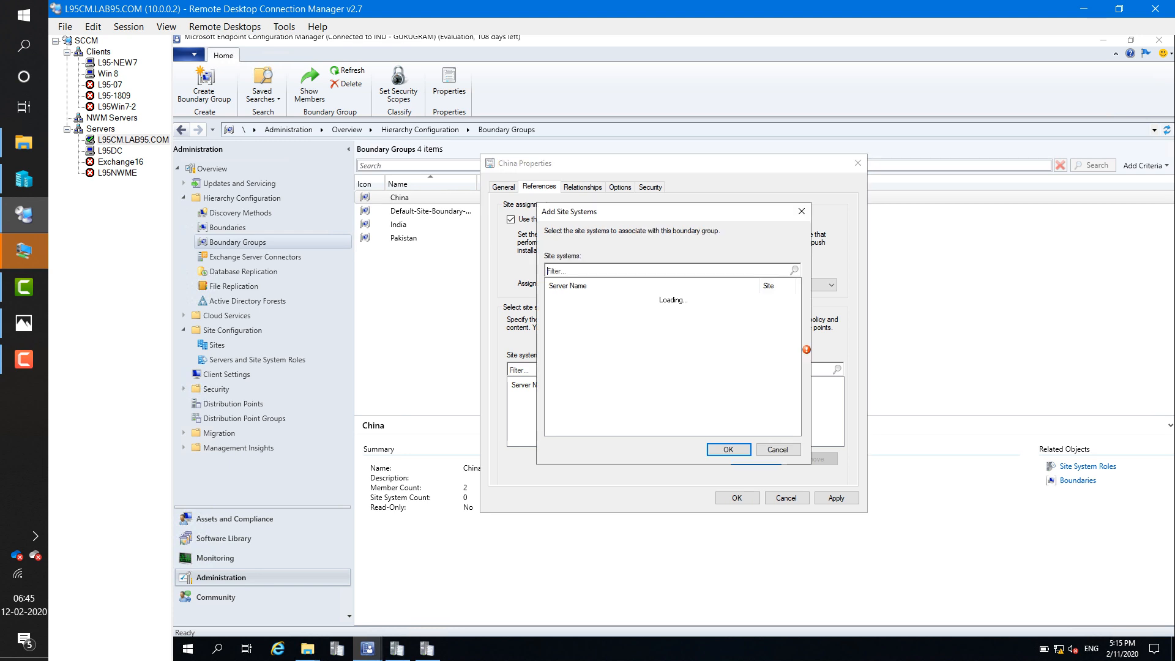
click(552, 298)
key(Return)
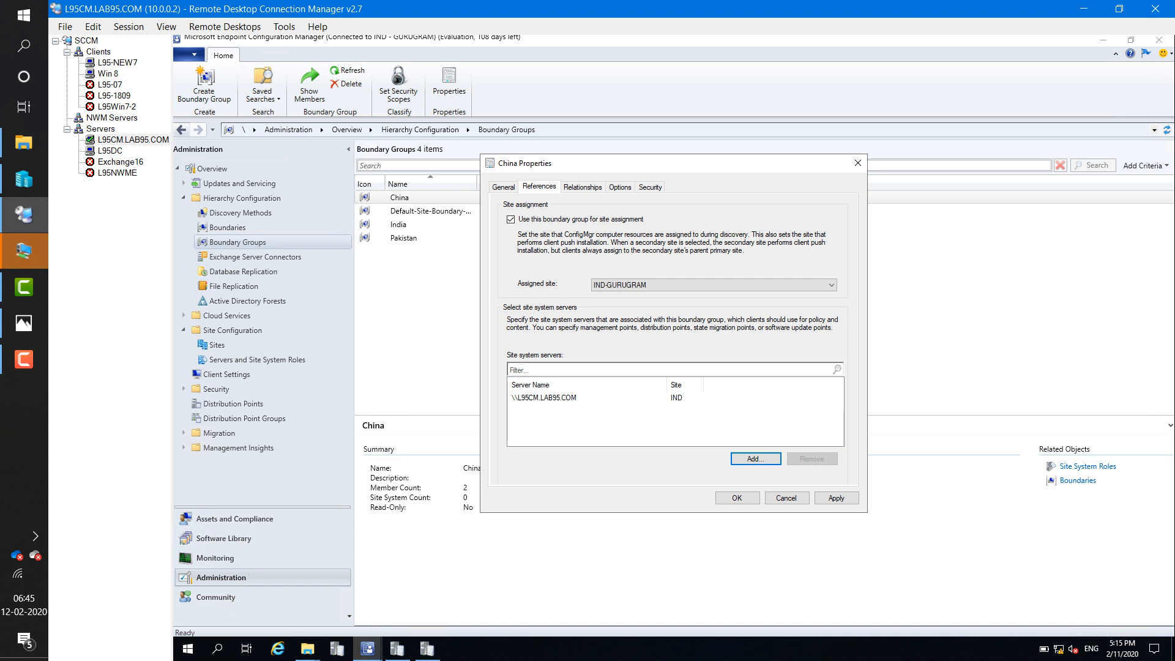
click(543, 397)
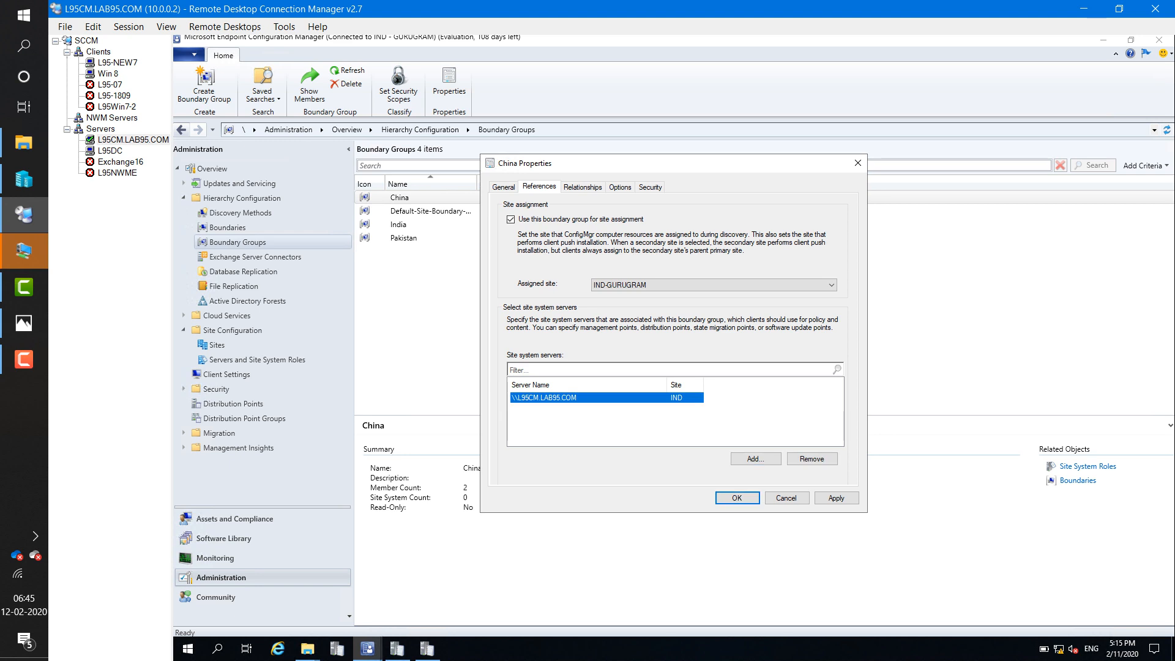
click(836, 498)
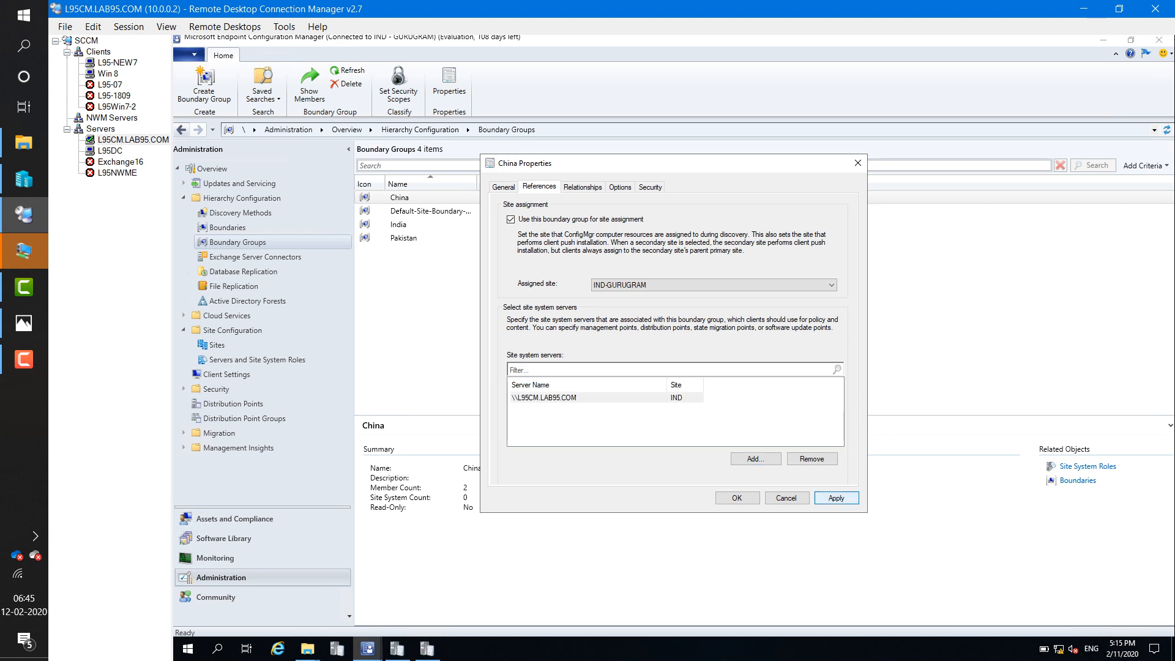
key(Return)
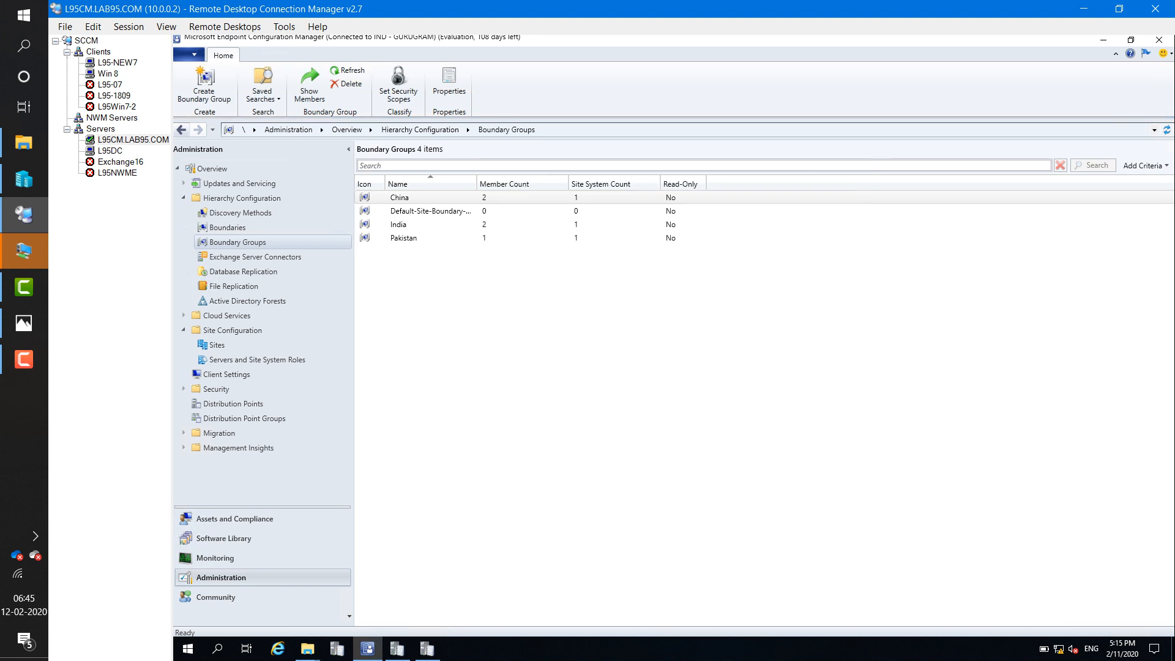
click(118, 62)
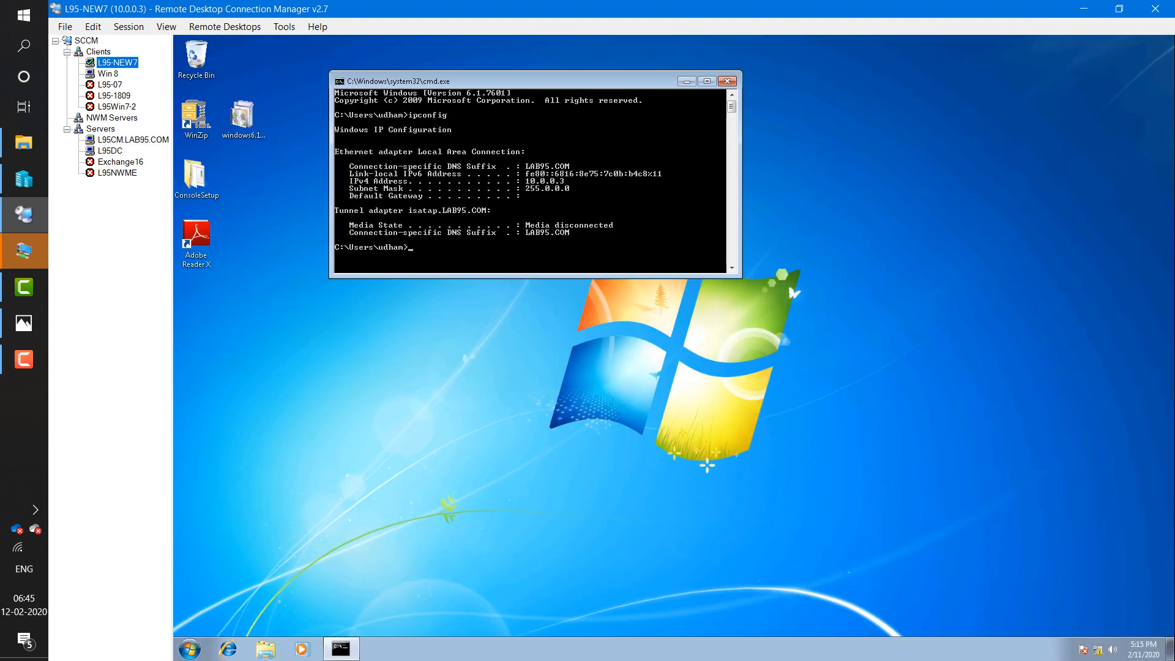
- On the L95CM.LAB95.COM server, select the L95-NEW7 device in Assets and Compliance
click(133, 140)
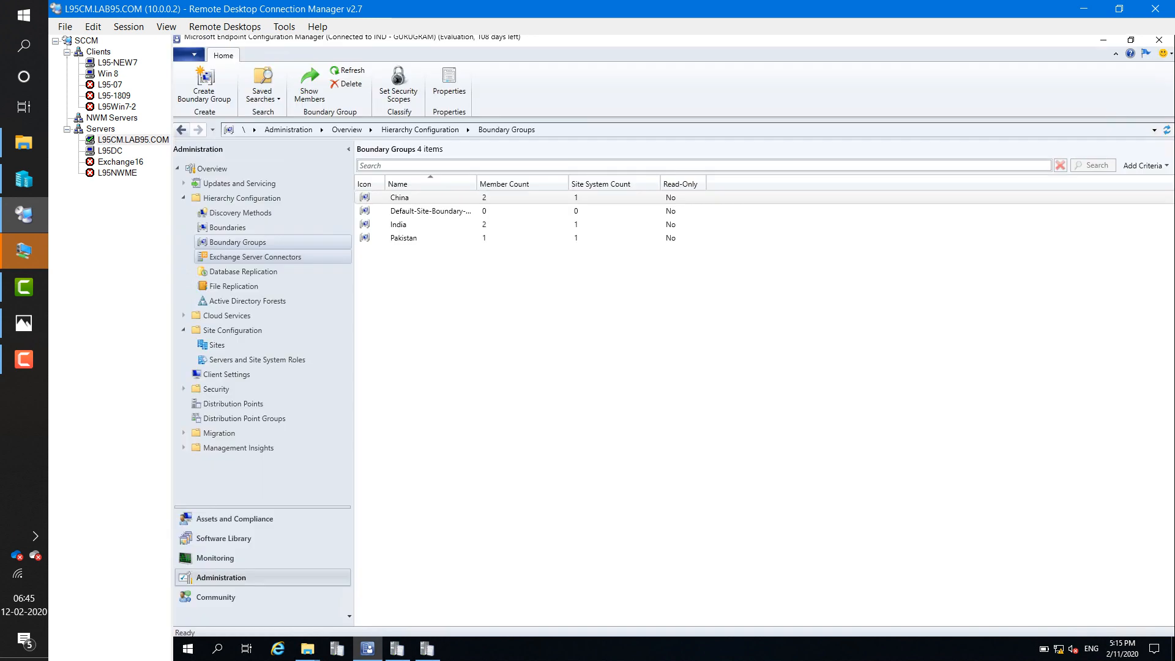
click(235, 519)
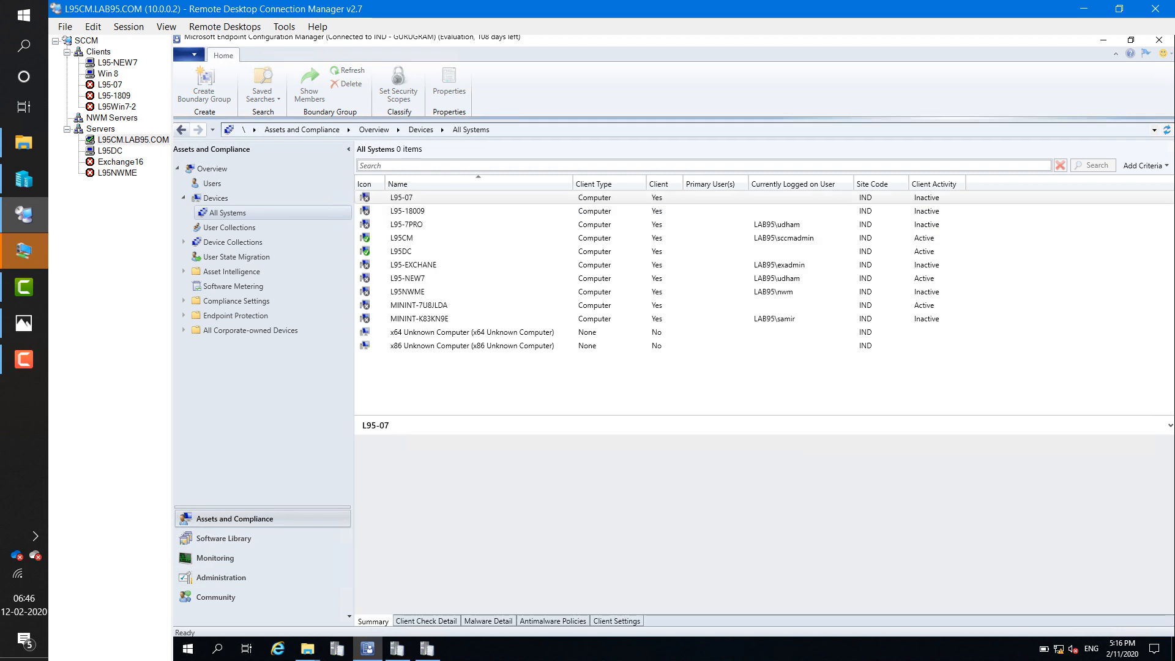
click(408, 278)
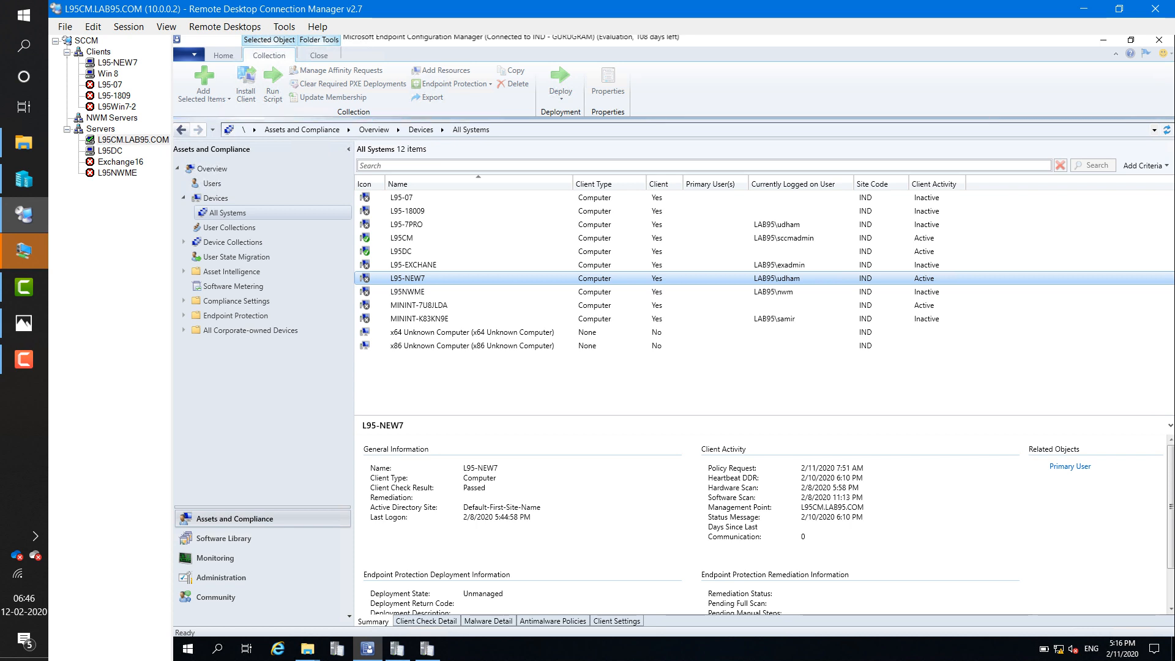
right_click(419, 276)
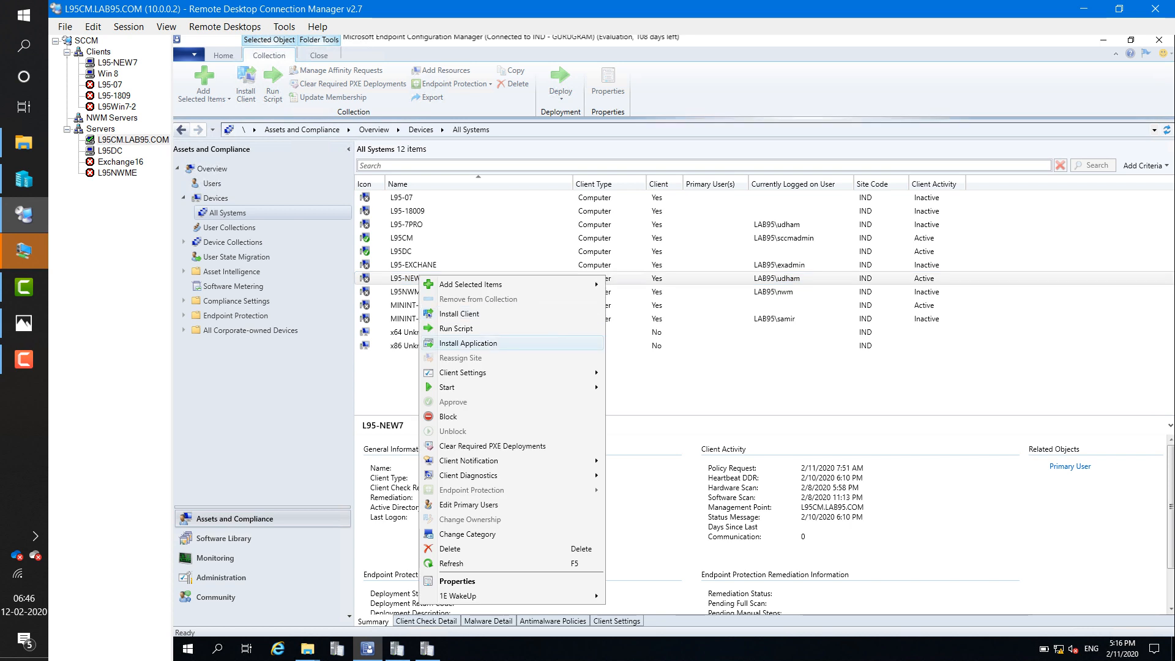
- Push the client to L95-NEW7 with Always install, from site IND-GURUGRAM
click(468, 343)
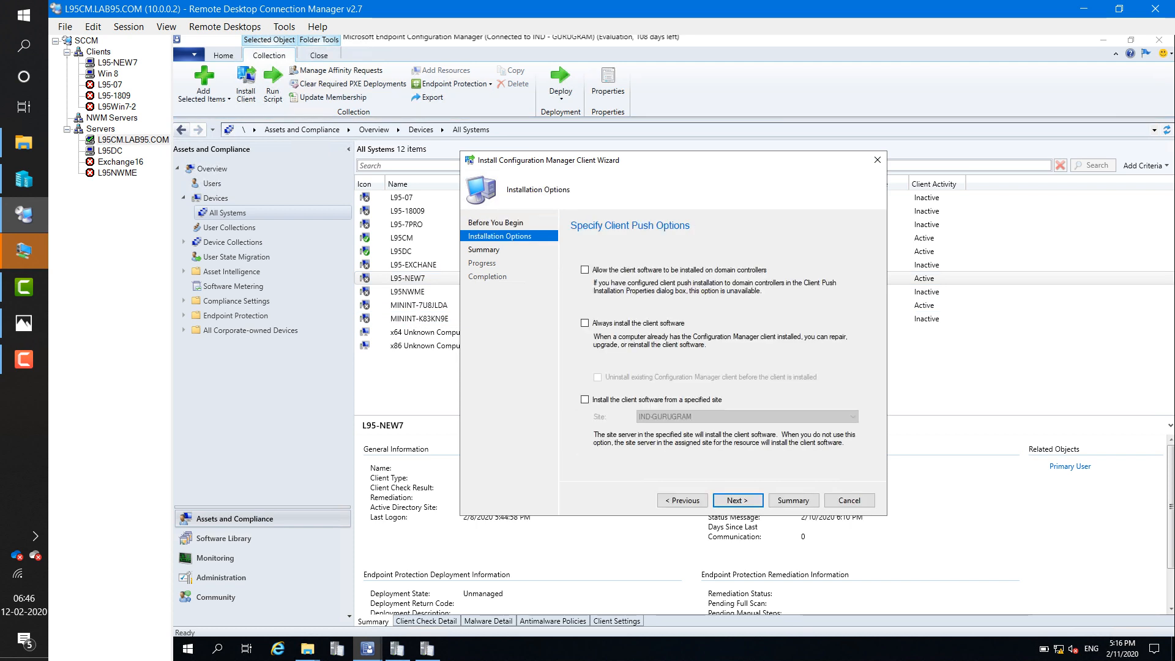
click(585, 323)
click(584, 399)
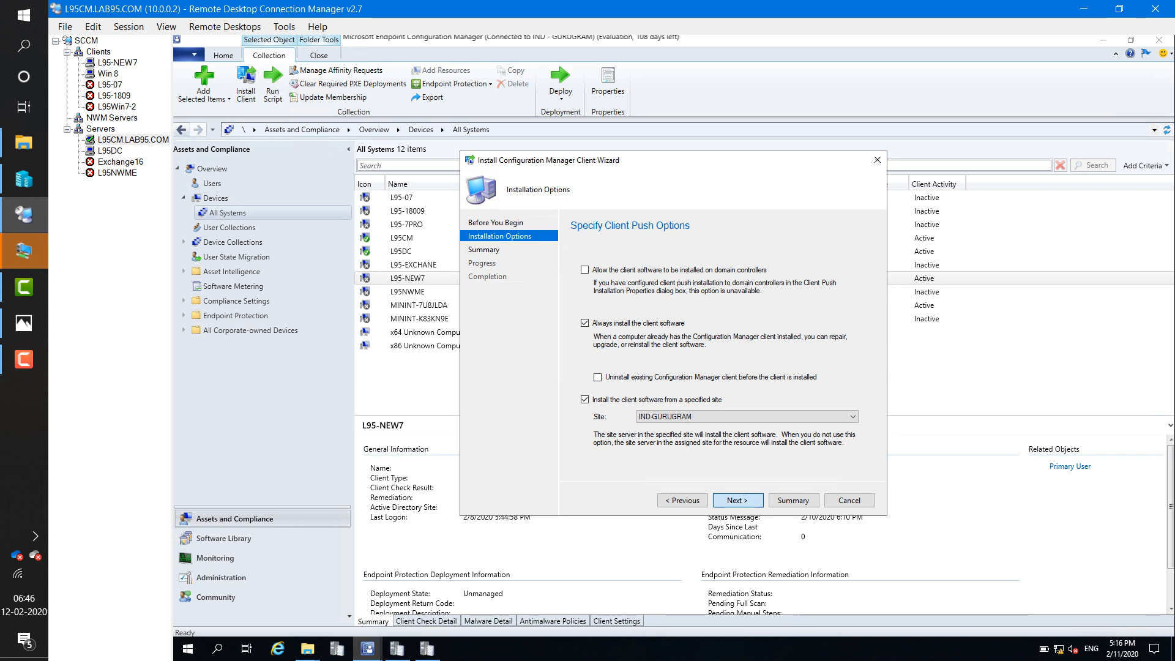
key(Return)
key(Return)
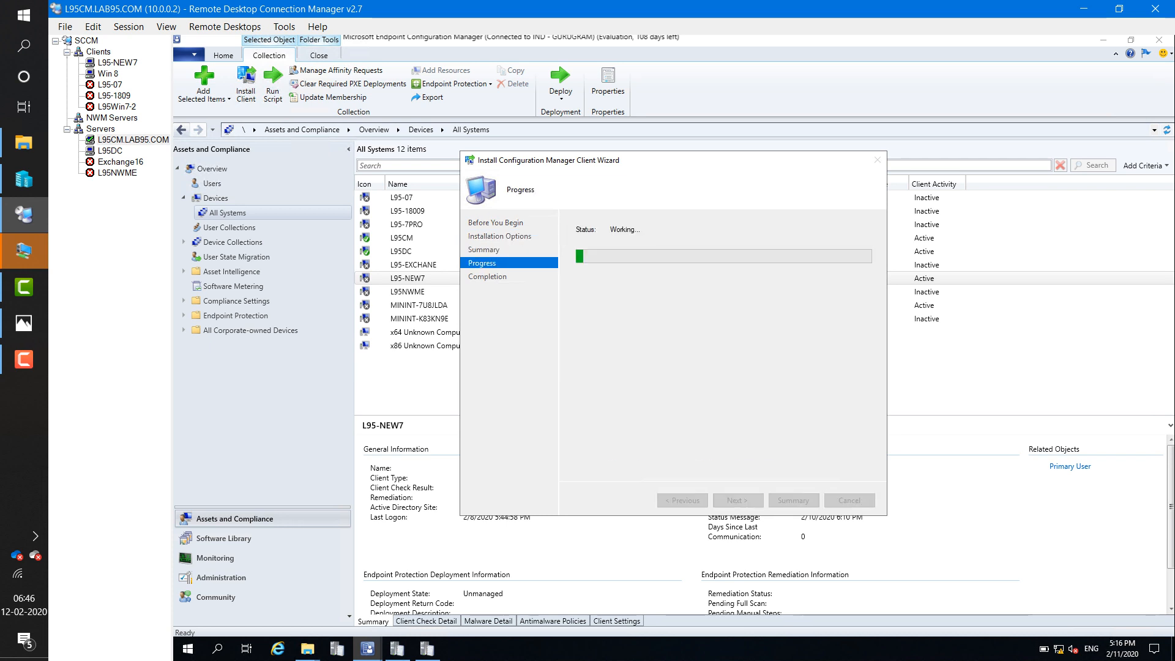
click(849, 500)
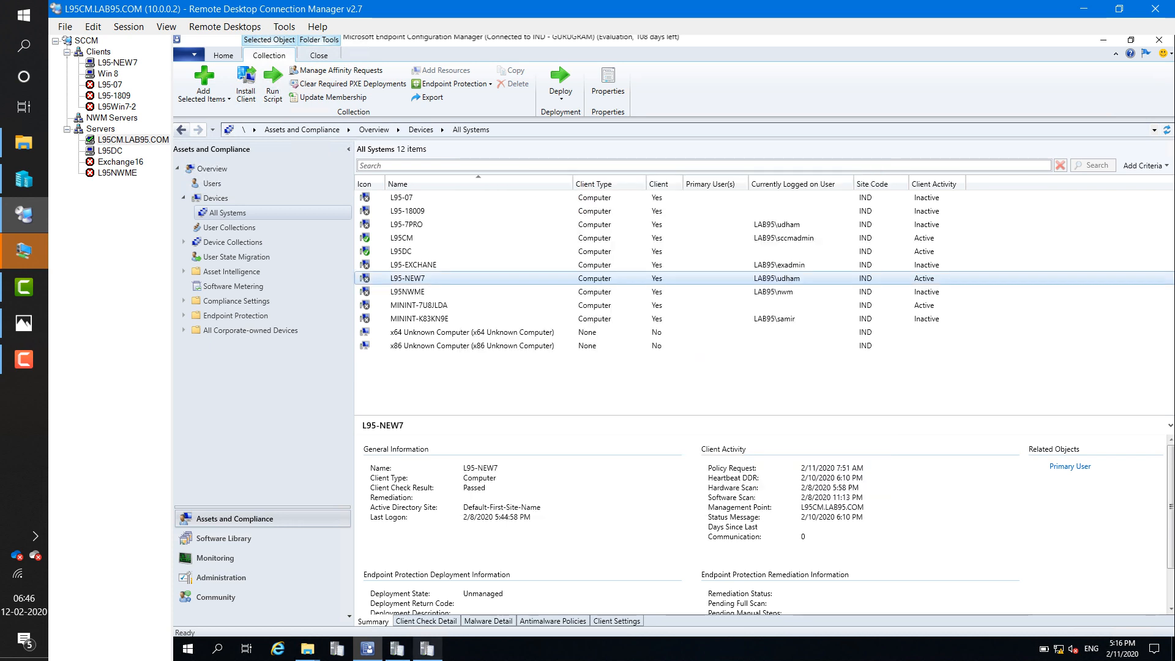
click(427, 648)
- Inspect the status 101 failure and retry entries in ccmsetup.log
click(294, 496)
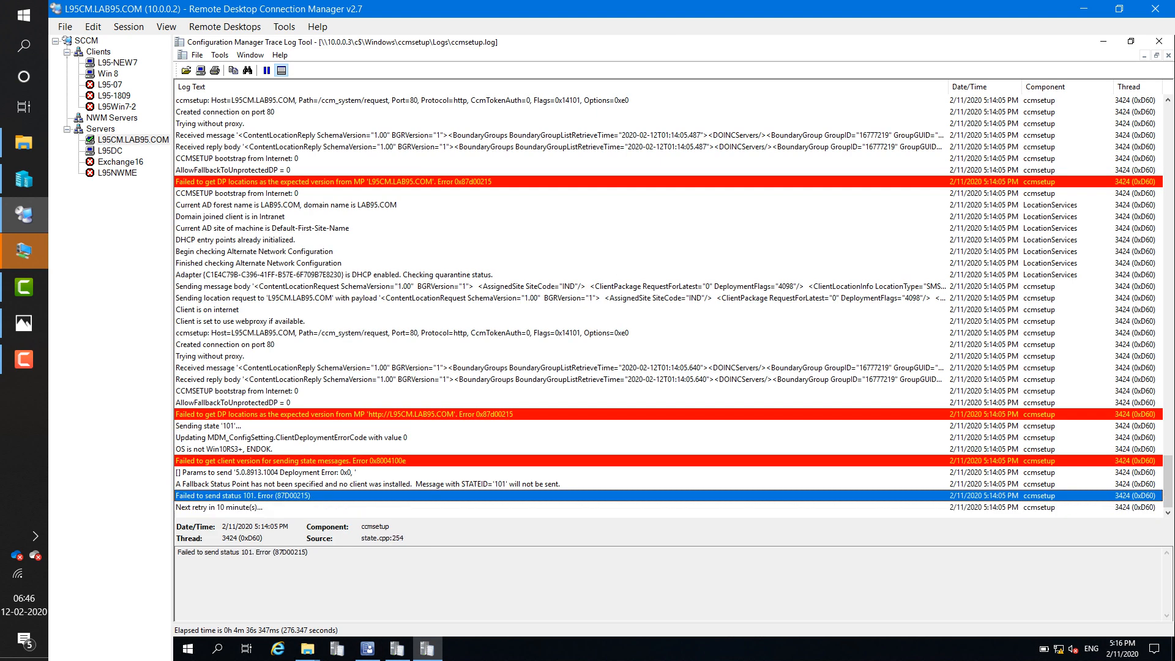
click(293, 508)
click(294, 496)
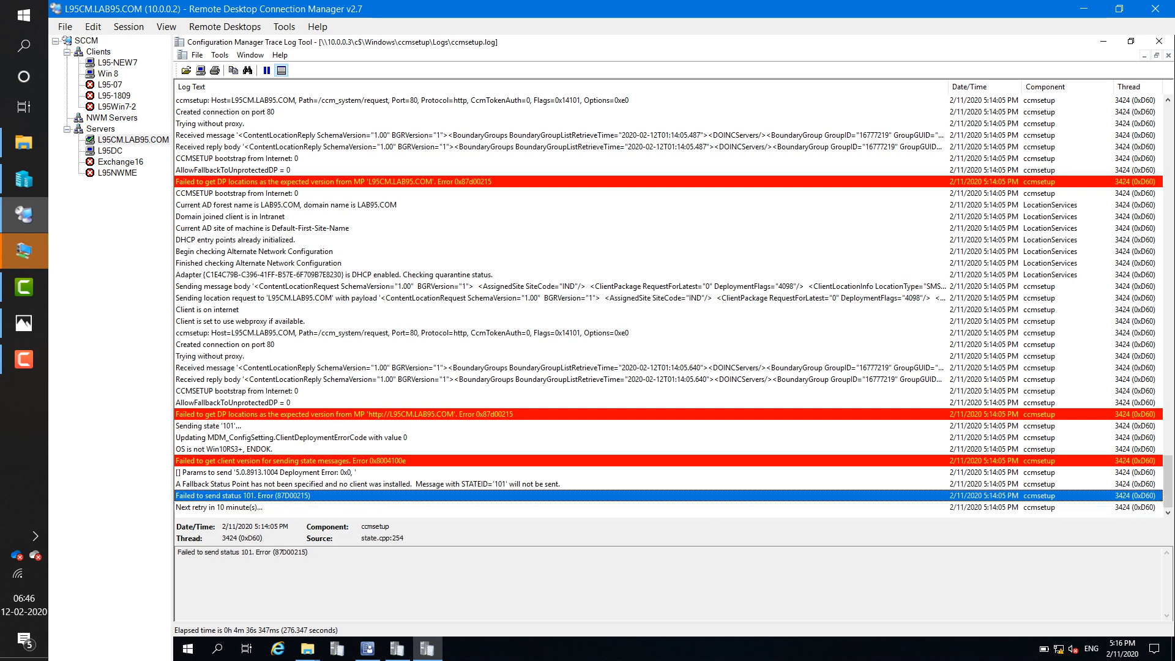
click(294, 484)
click(293, 507)
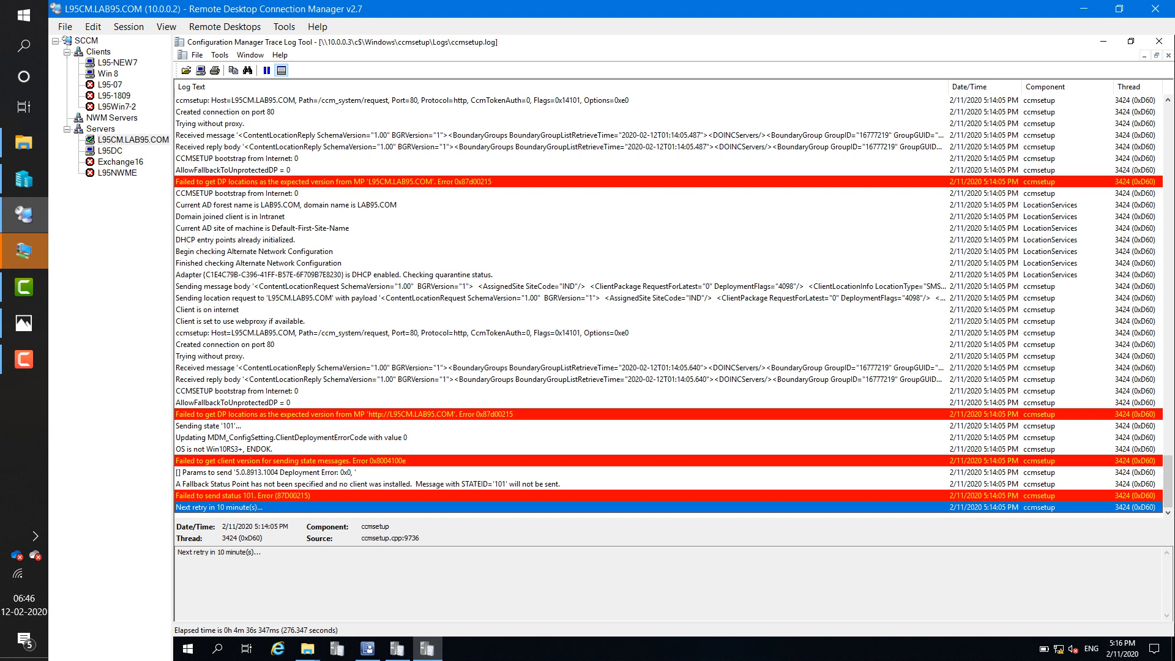
click(294, 495)
- Review the newest entries: status 301 failure, CcmSetup failed error 0x80004004, and retry task lines
key(Down)
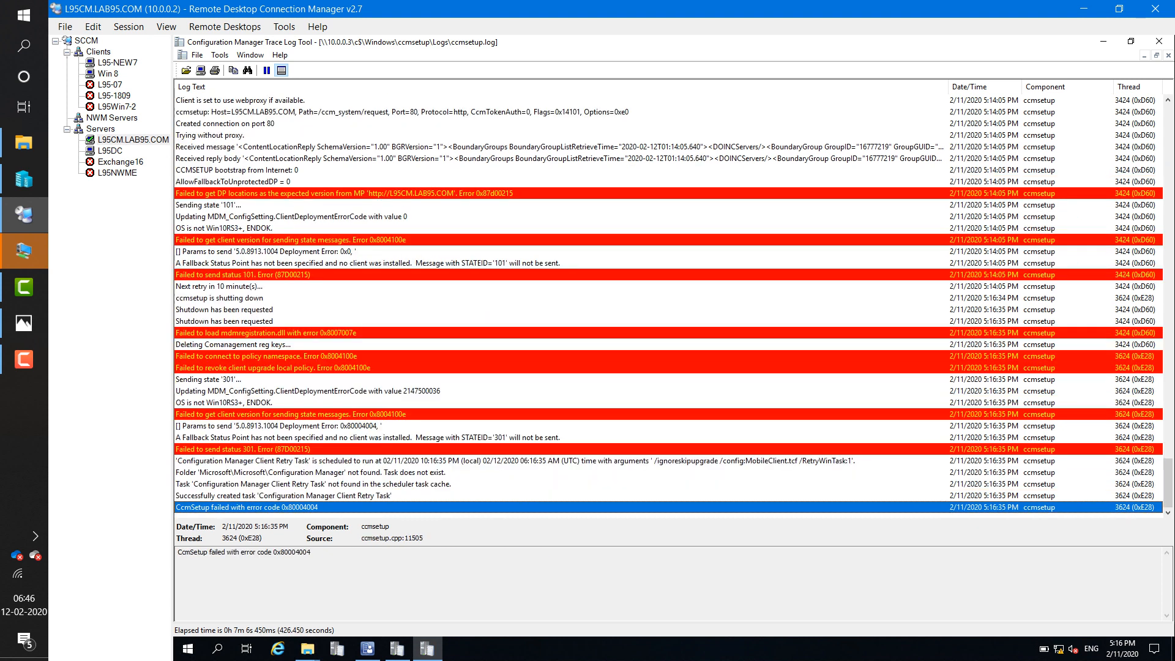
click(294, 449)
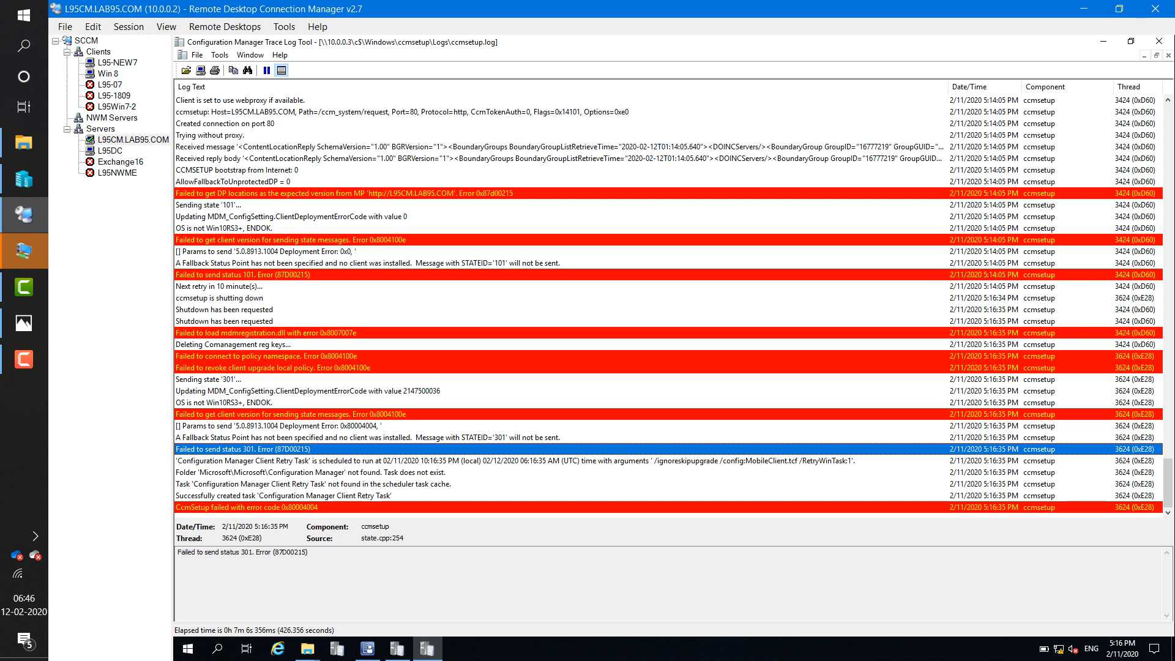
click(294, 507)
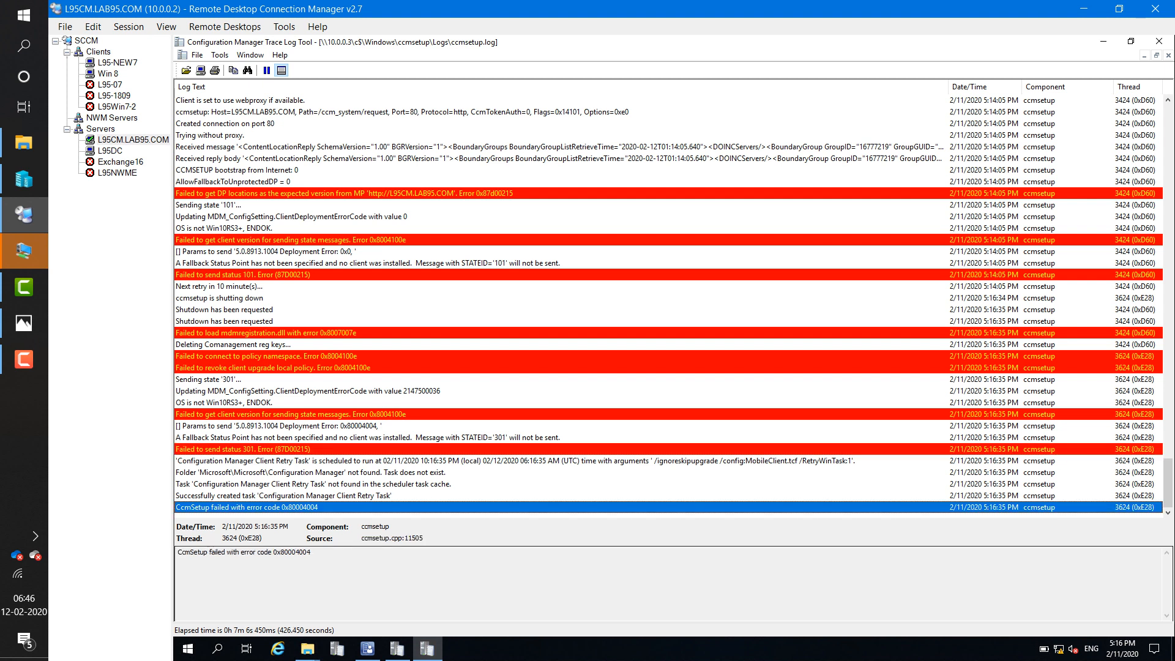
click(294, 484)
click(293, 508)
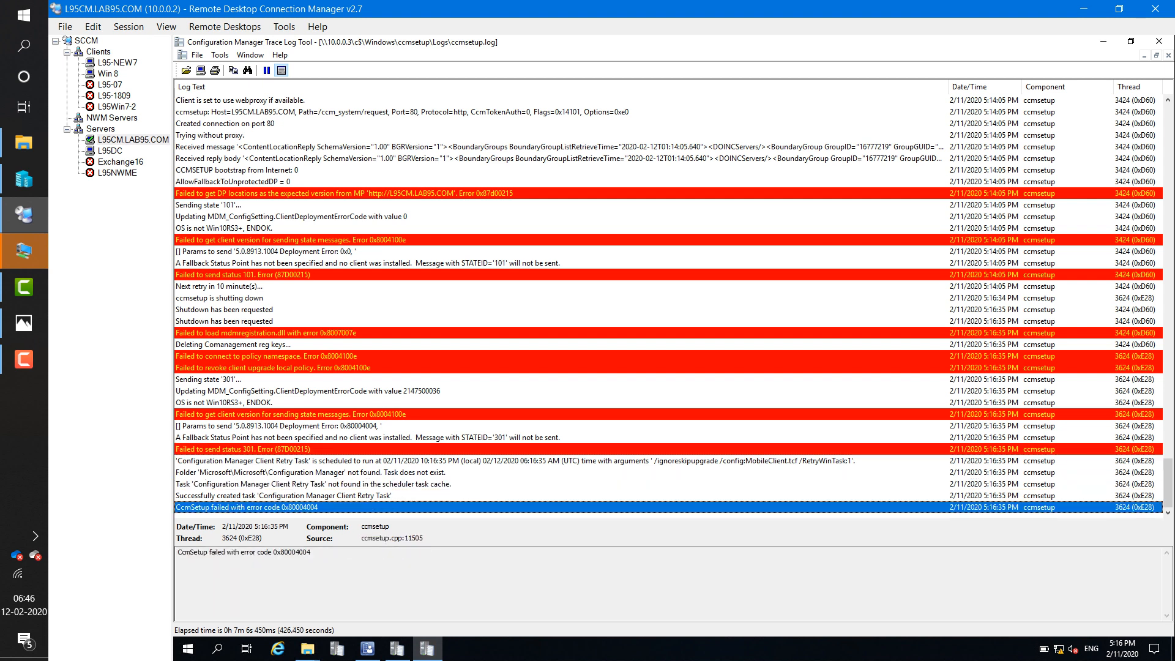
click(294, 496)
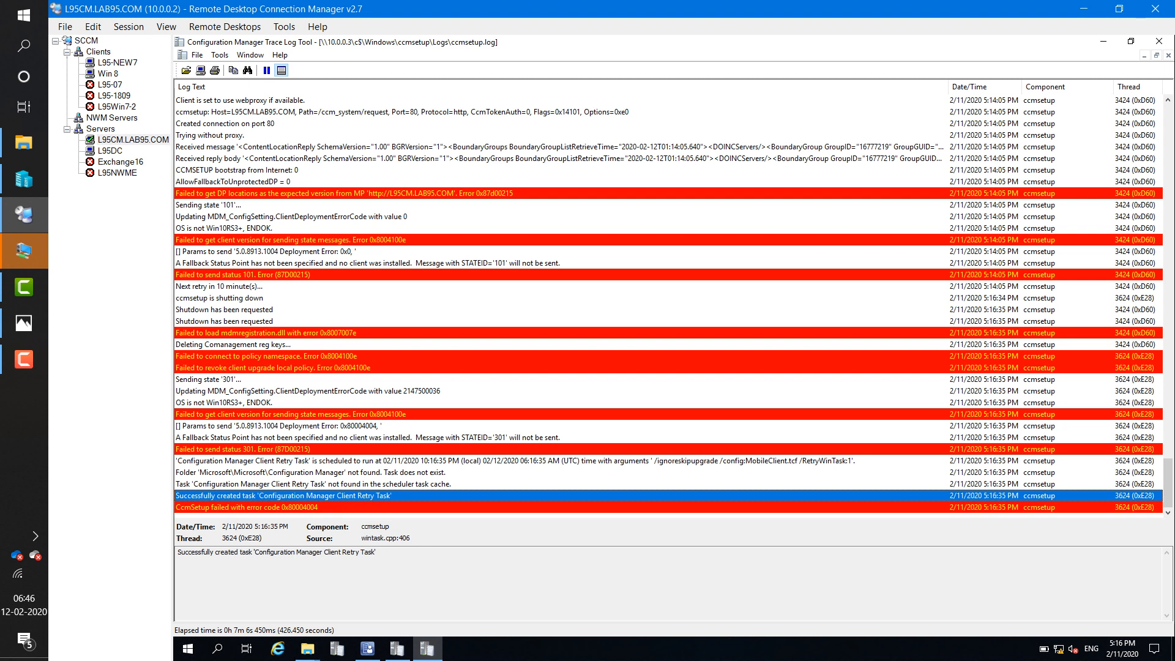
click(294, 484)
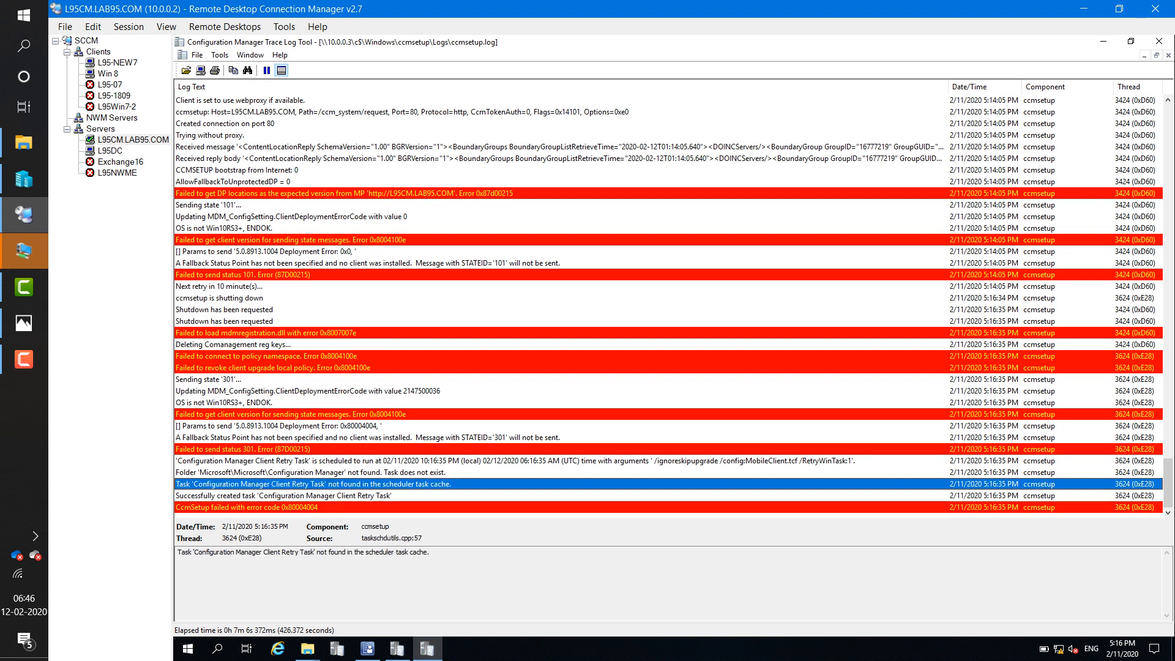
click(294, 507)
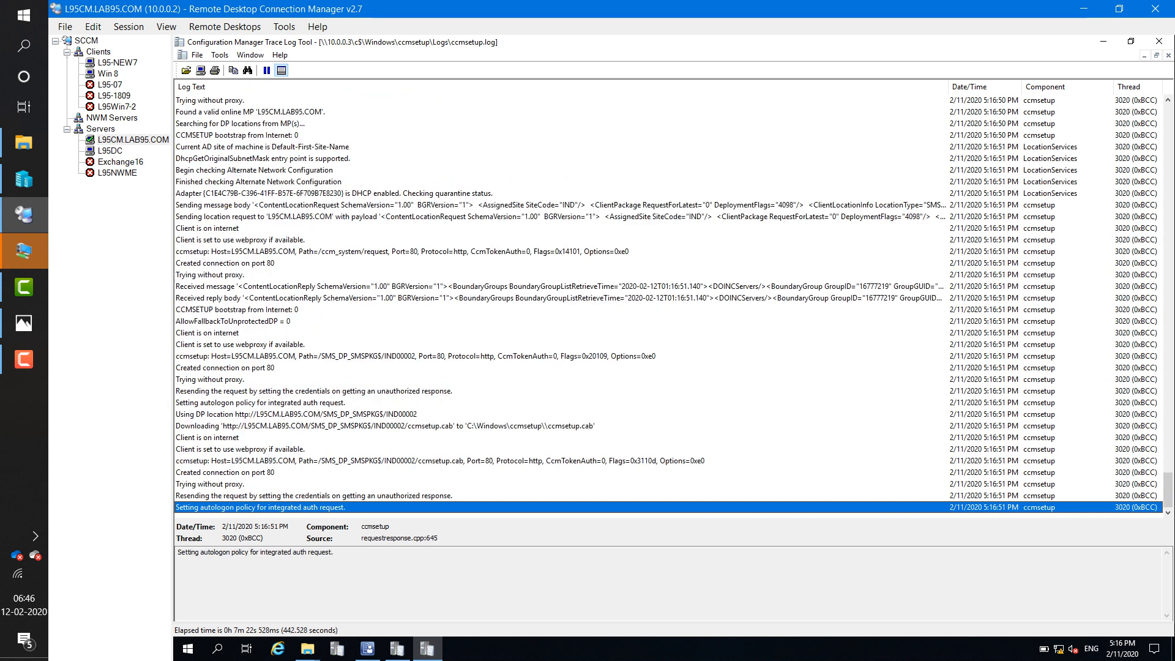
- Inspect the DP location, ccmsetup.cab download, port 80 and webproxy entries in ccmsetup.log
scroll(673, 300, up, 1)
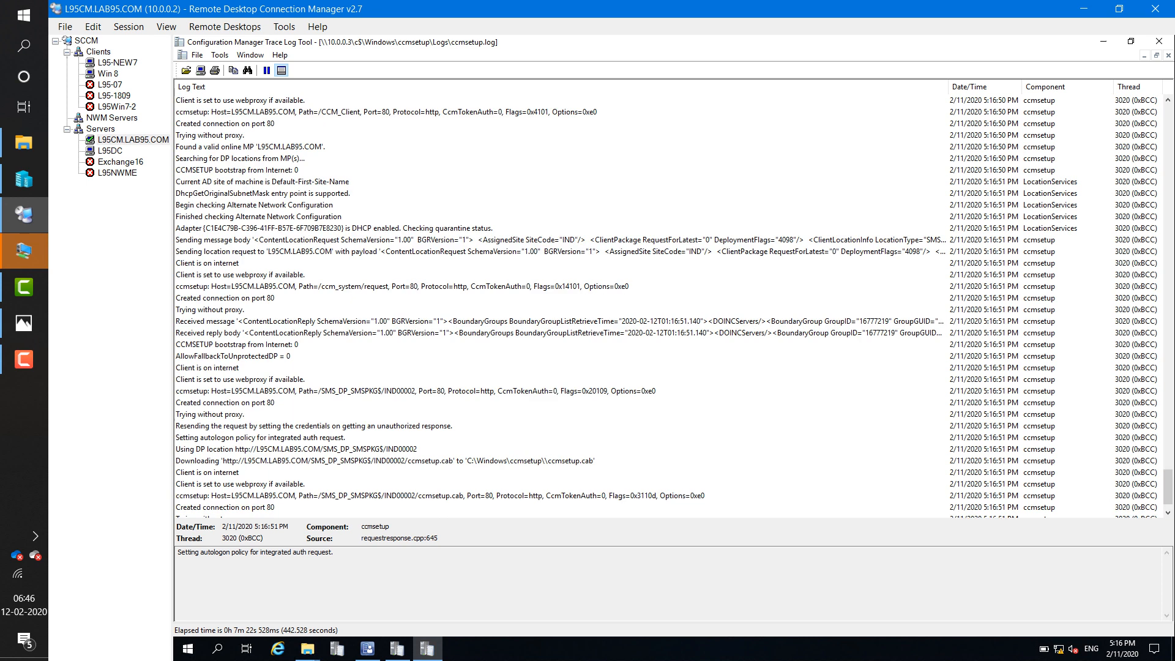
scroll(673, 302, down, 1)
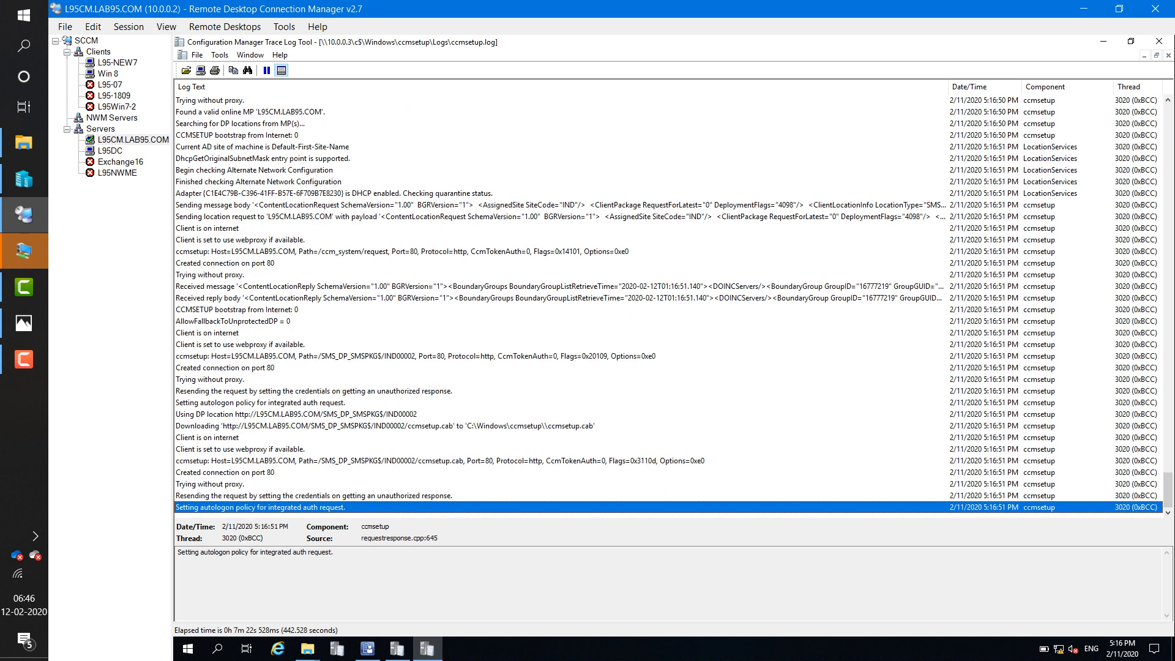
click(318, 426)
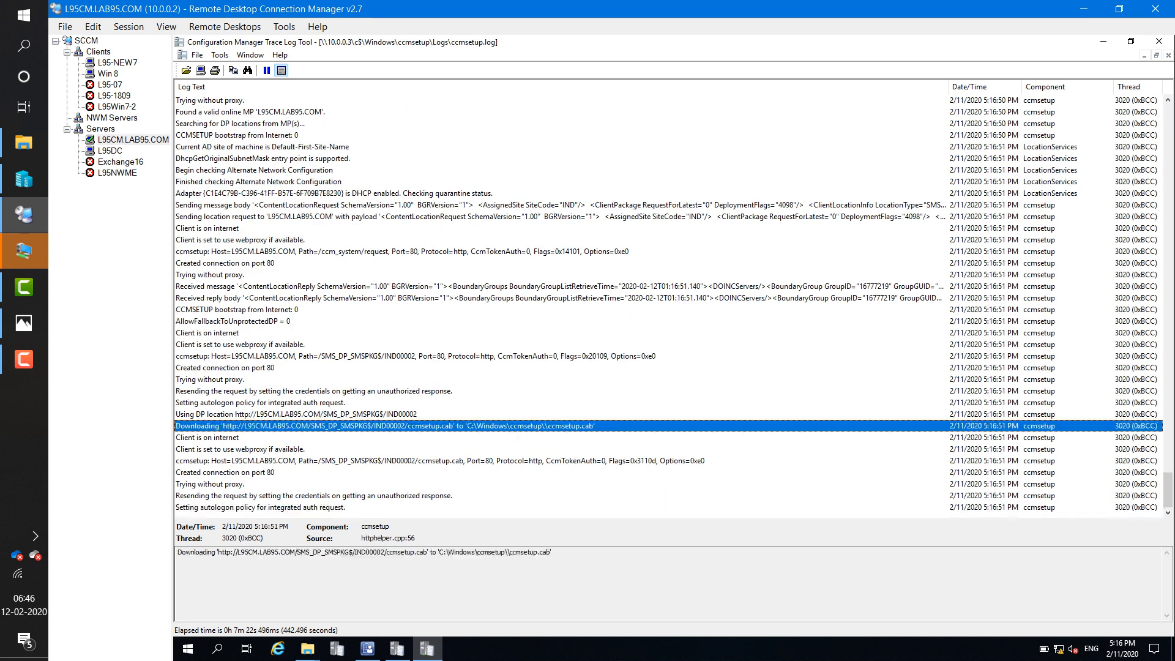
click(318, 414)
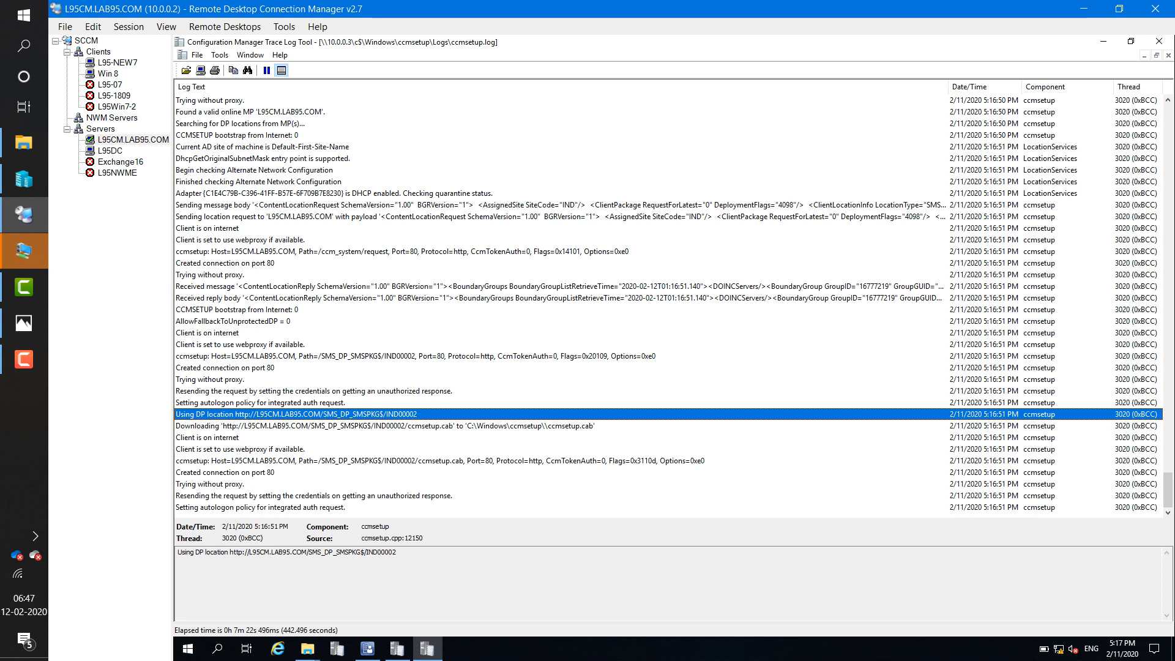
click(384, 426)
click(225, 472)
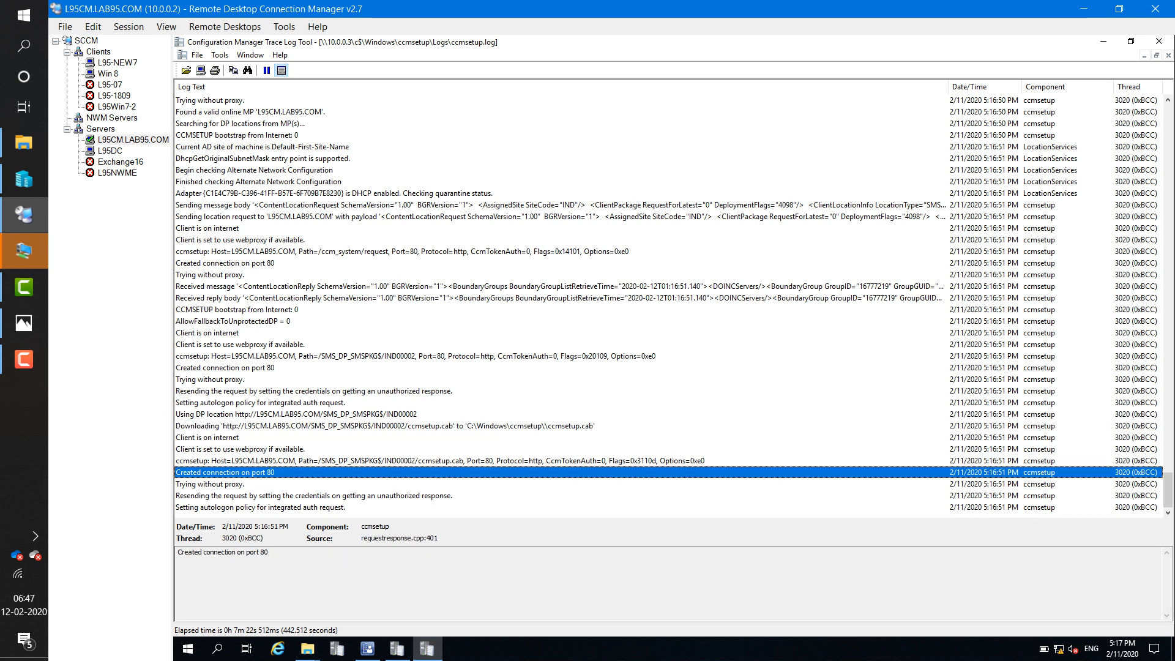
click(260, 507)
click(240, 344)
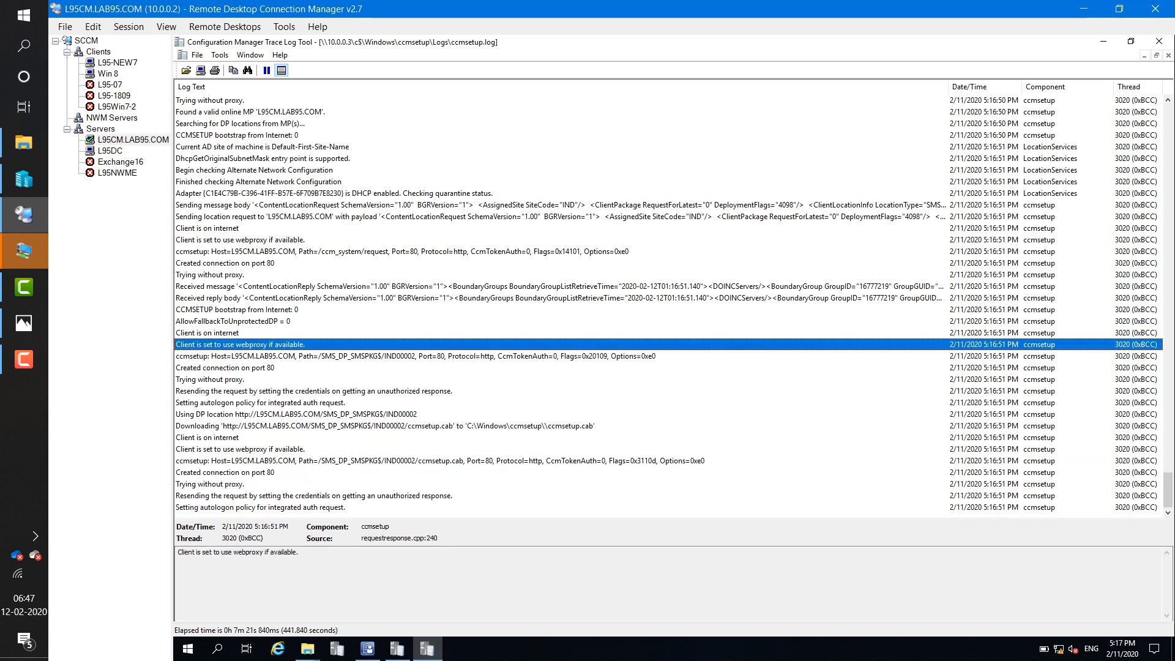
- Recheck the DP and ccmsetup.cab download entries, then show the client failure reasons slide
click(296, 414)
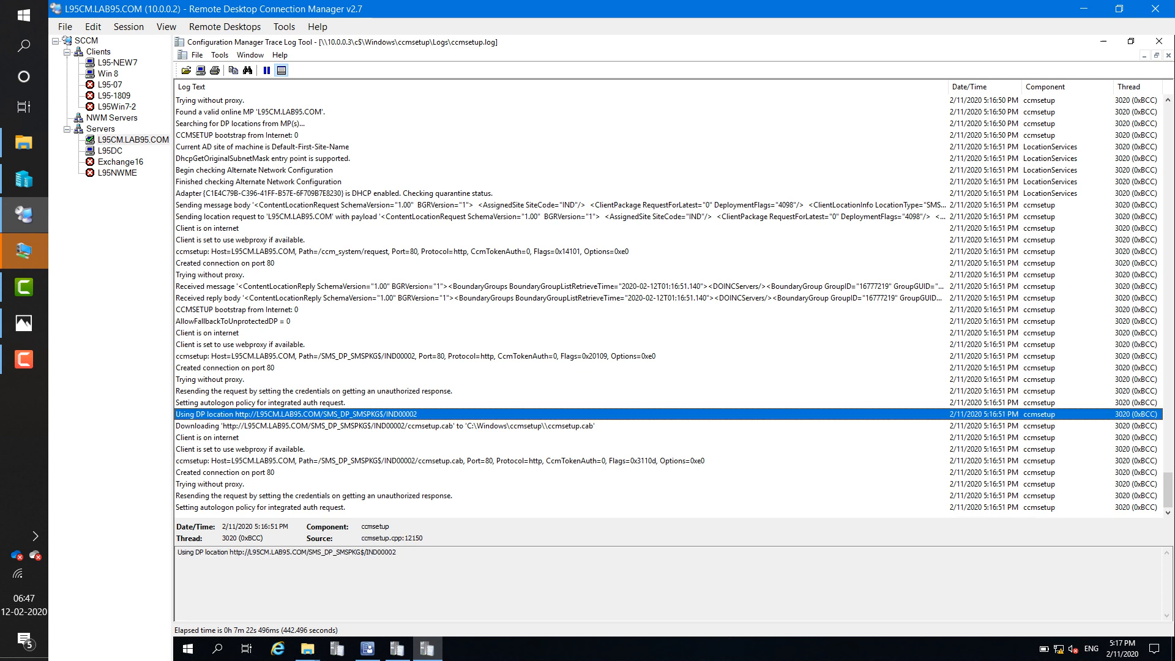
click(296, 426)
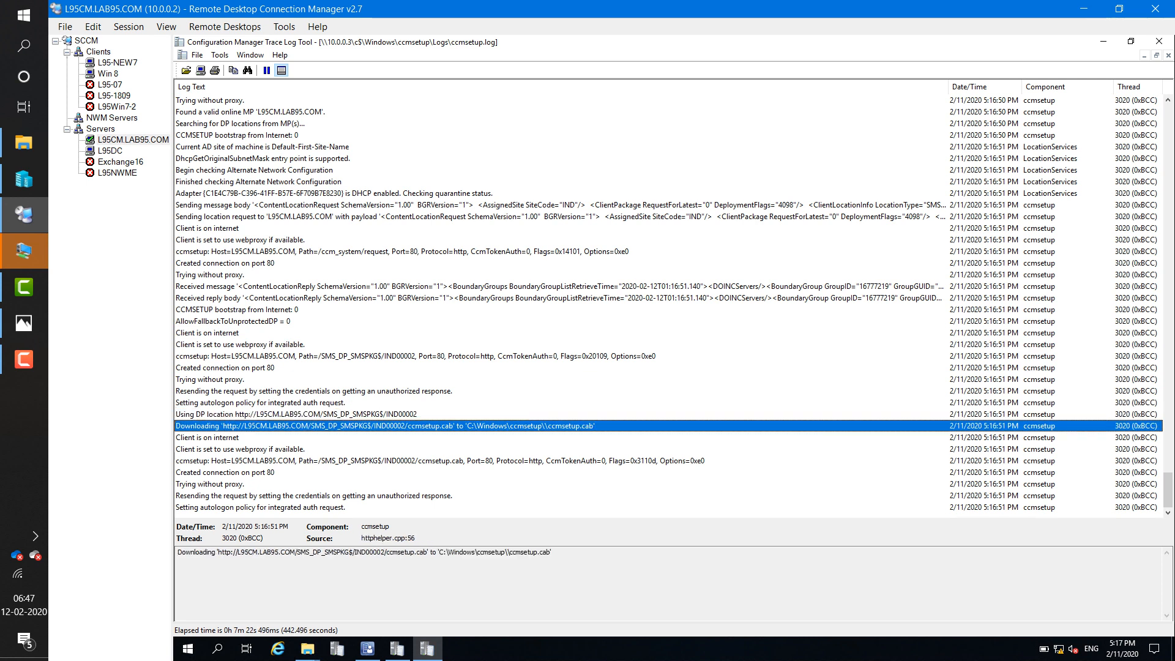
click(296, 402)
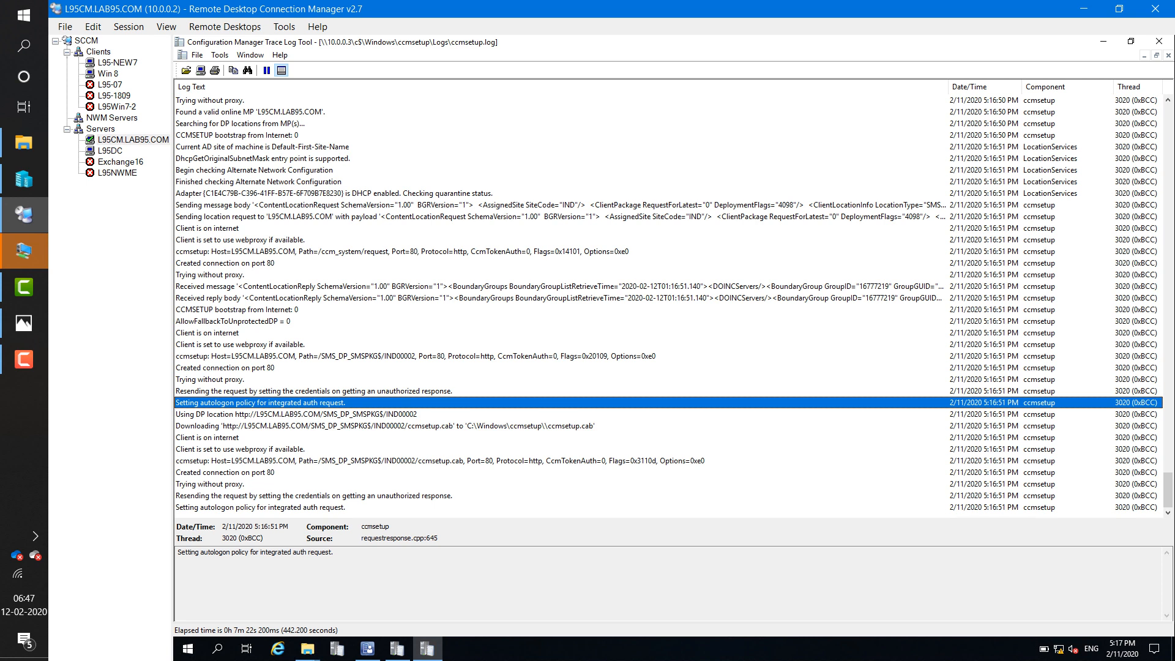
click(297, 426)
click(296, 403)
click(296, 391)
click(297, 507)
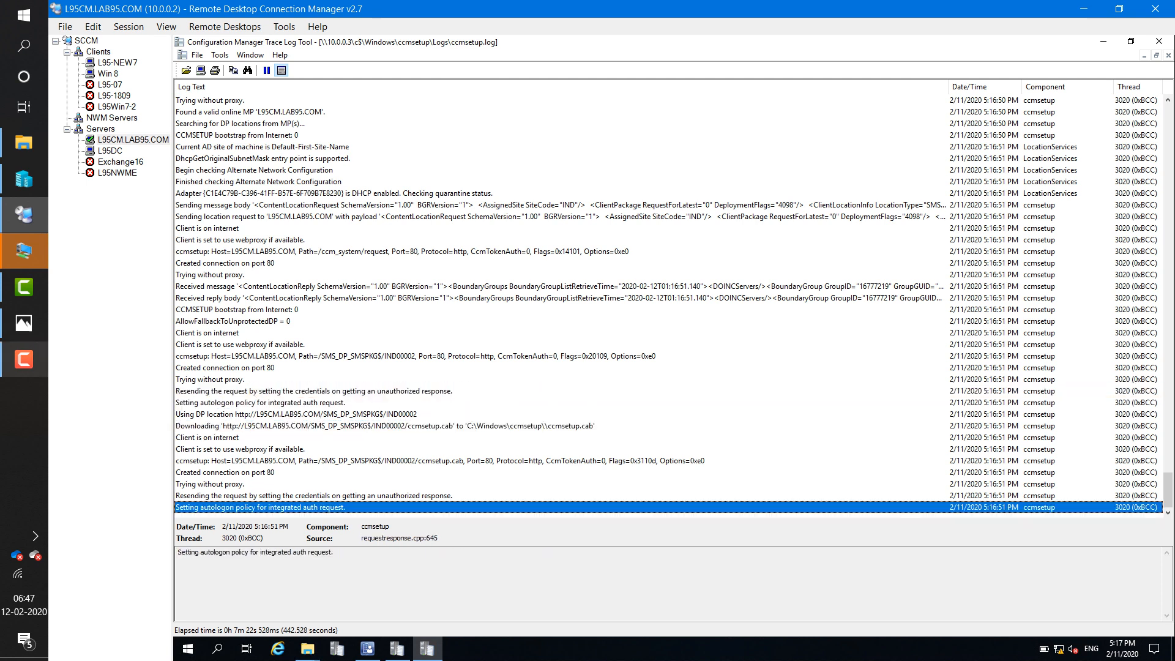
click(23, 324)
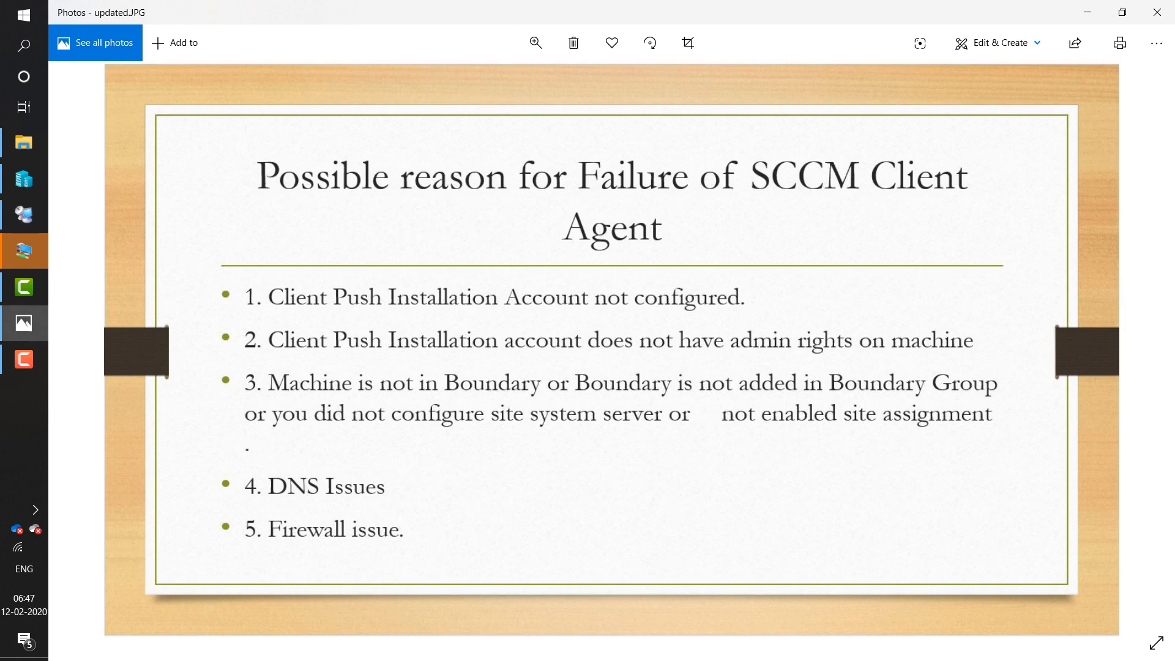